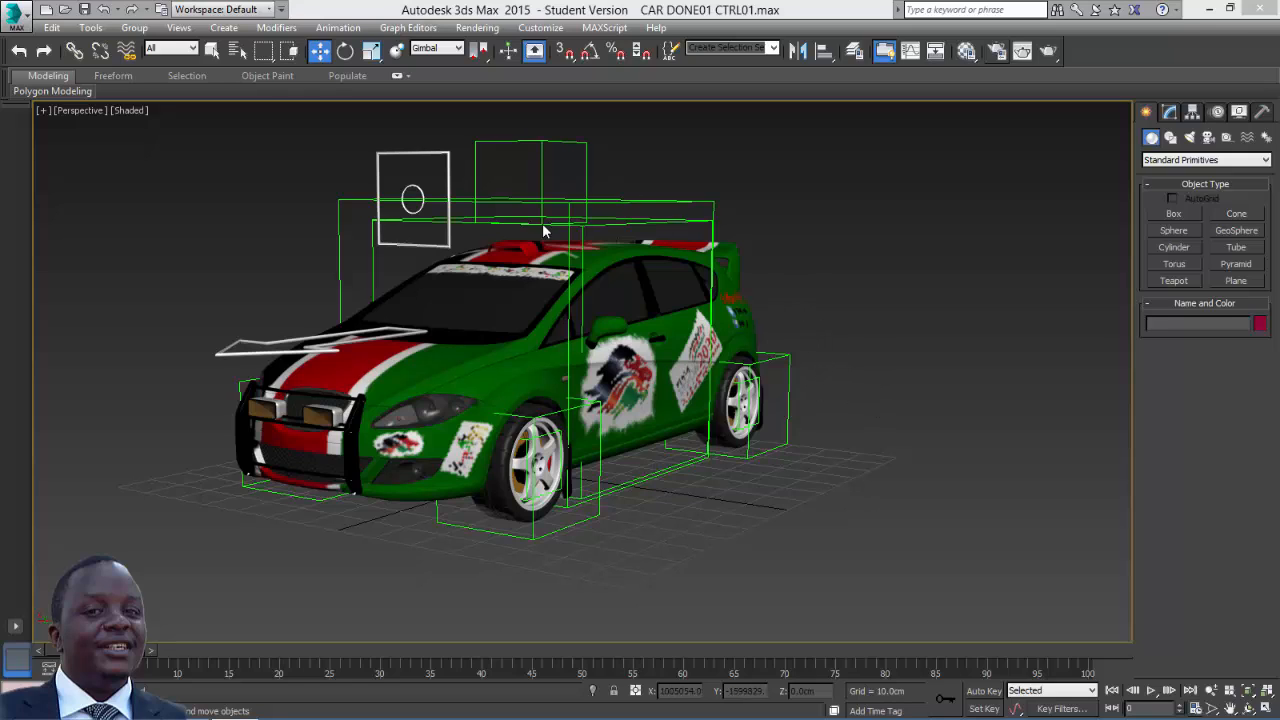
- Test the MAIN CAR control by moving it up along Z, then undo the move
mouse_move(656, 230)
alt+middle_down()
mouse_move(675, 250)
mouse_move(757, 222)
mouse_move(639, 238)
alt+middle_up()
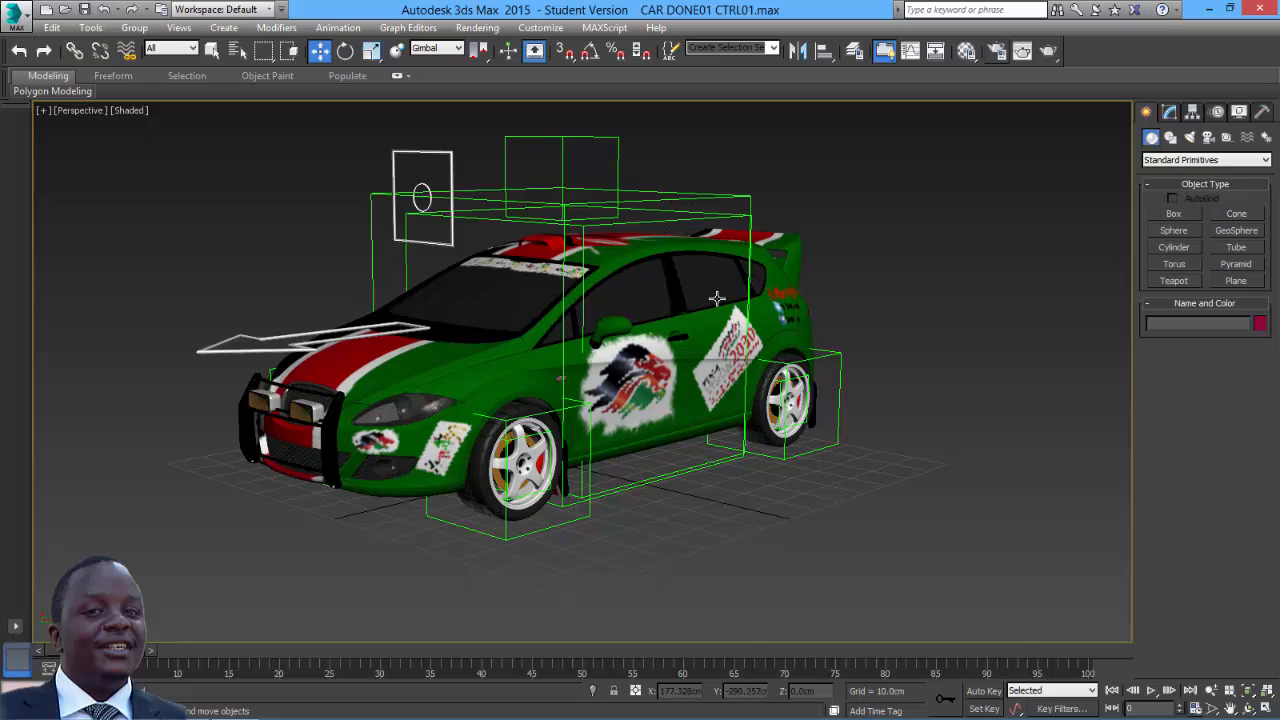
click(728, 220)
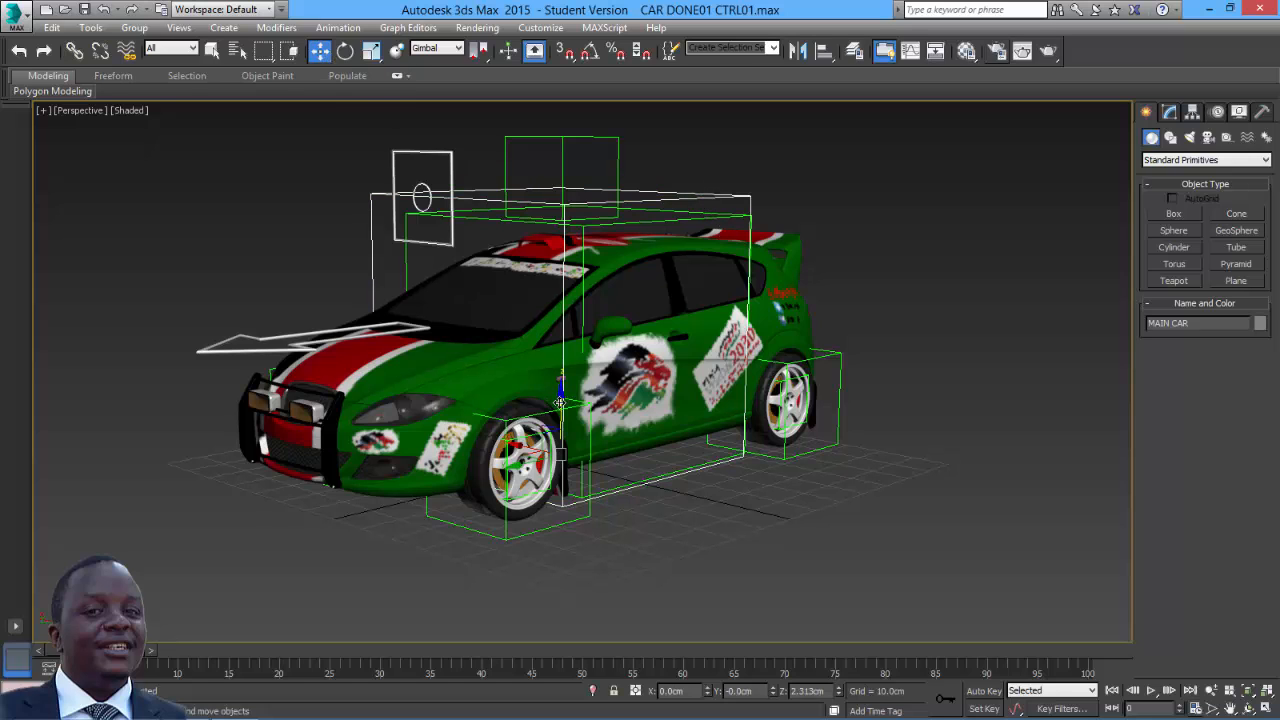
drag(560, 402, 561, 372)
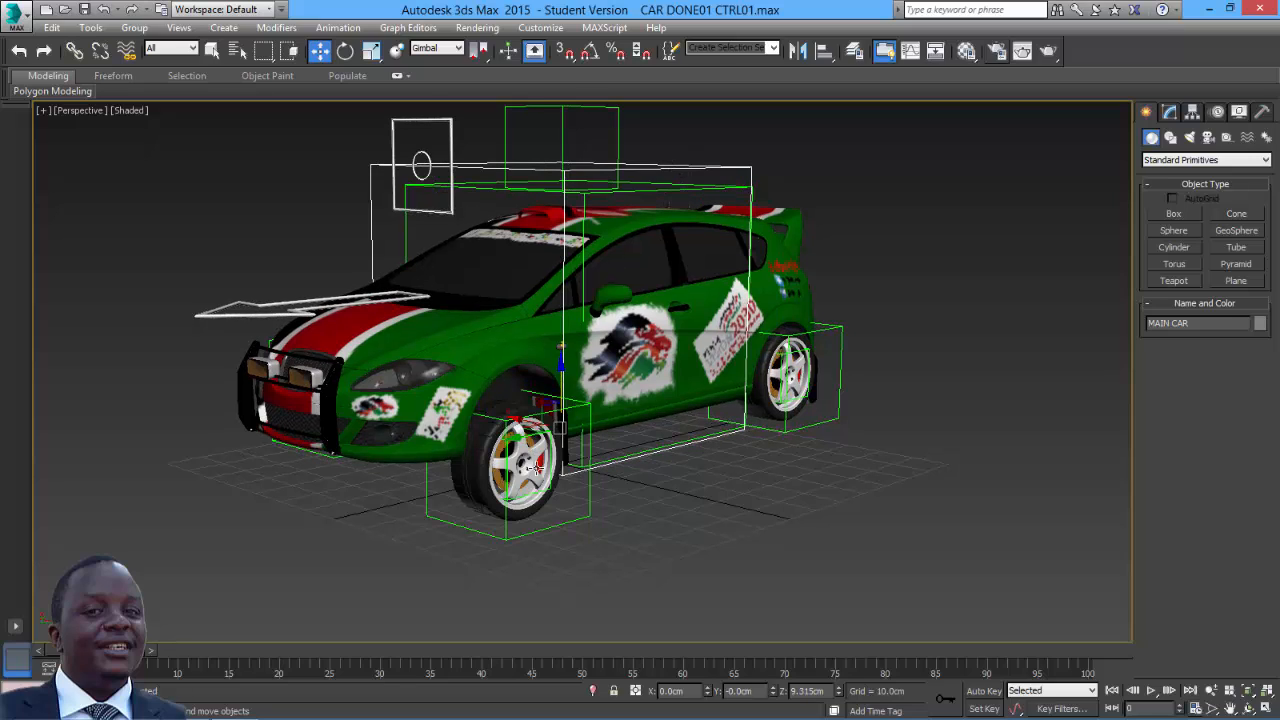
key(ctrl+z)
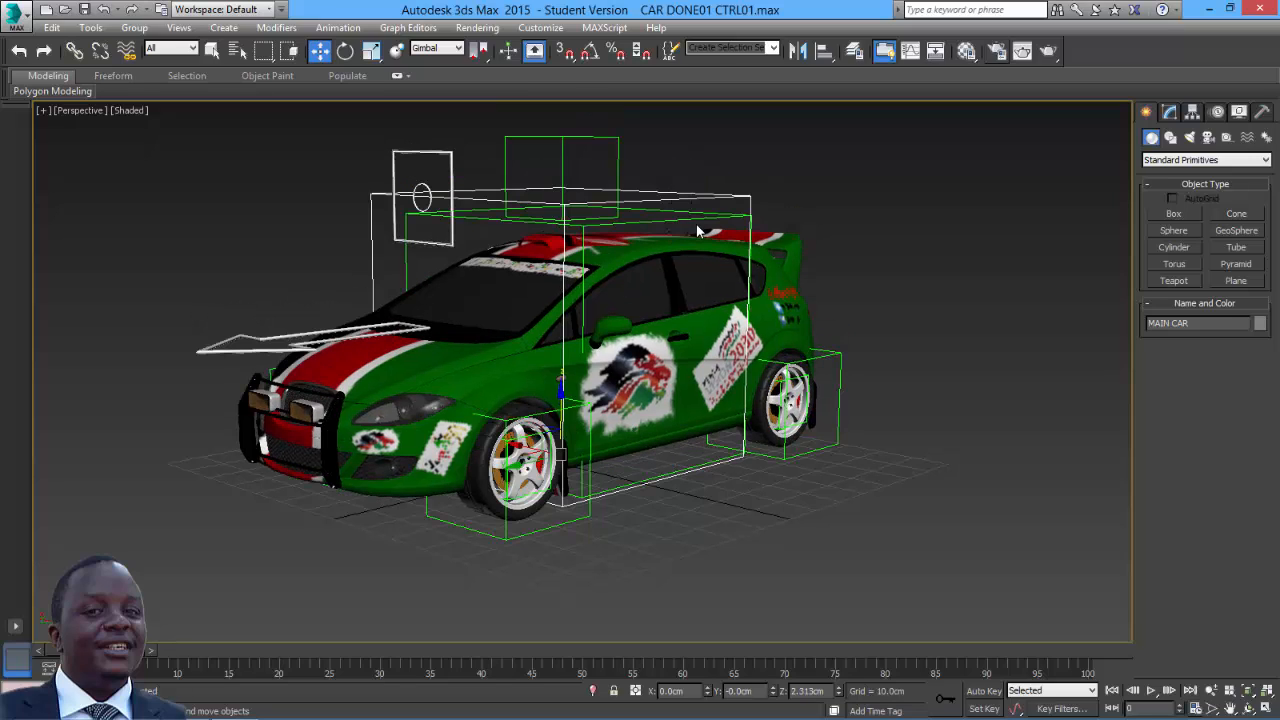
- Test the BODY ROLL control by rotating the car body about its Y axis, then undo the rotation
click(700, 217)
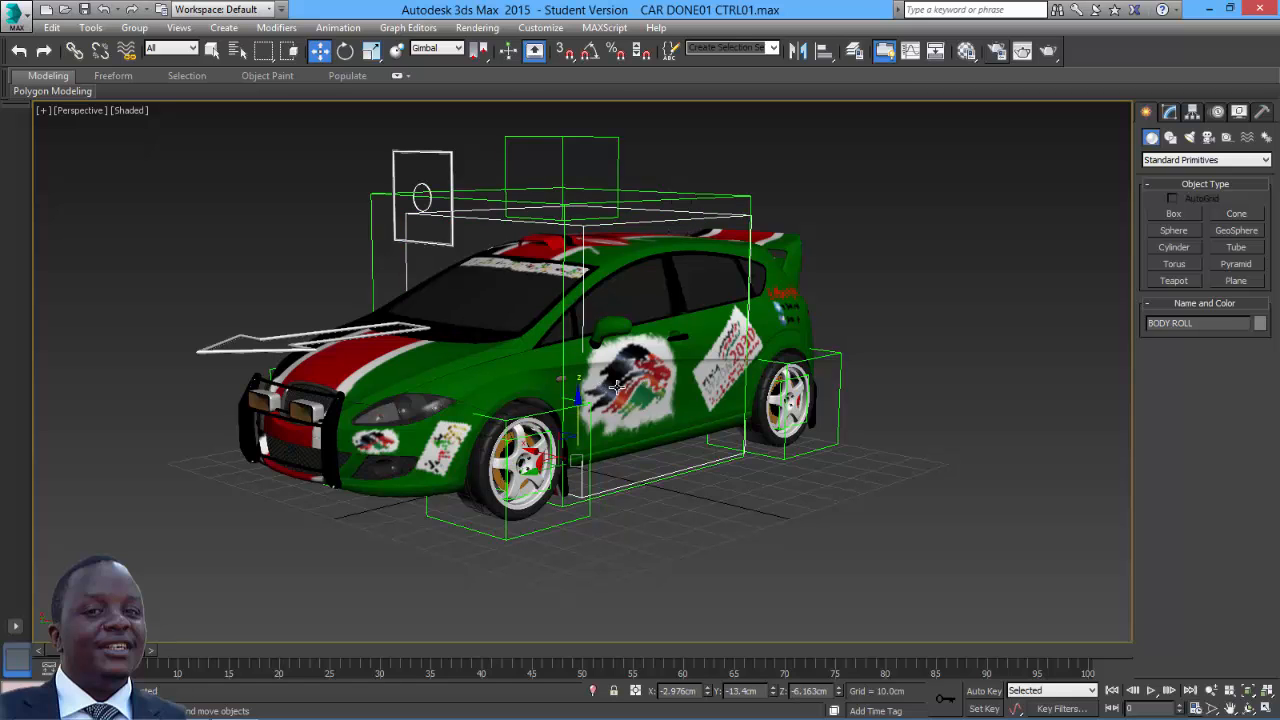
alt+middle_drag(617, 386, 630, 398)
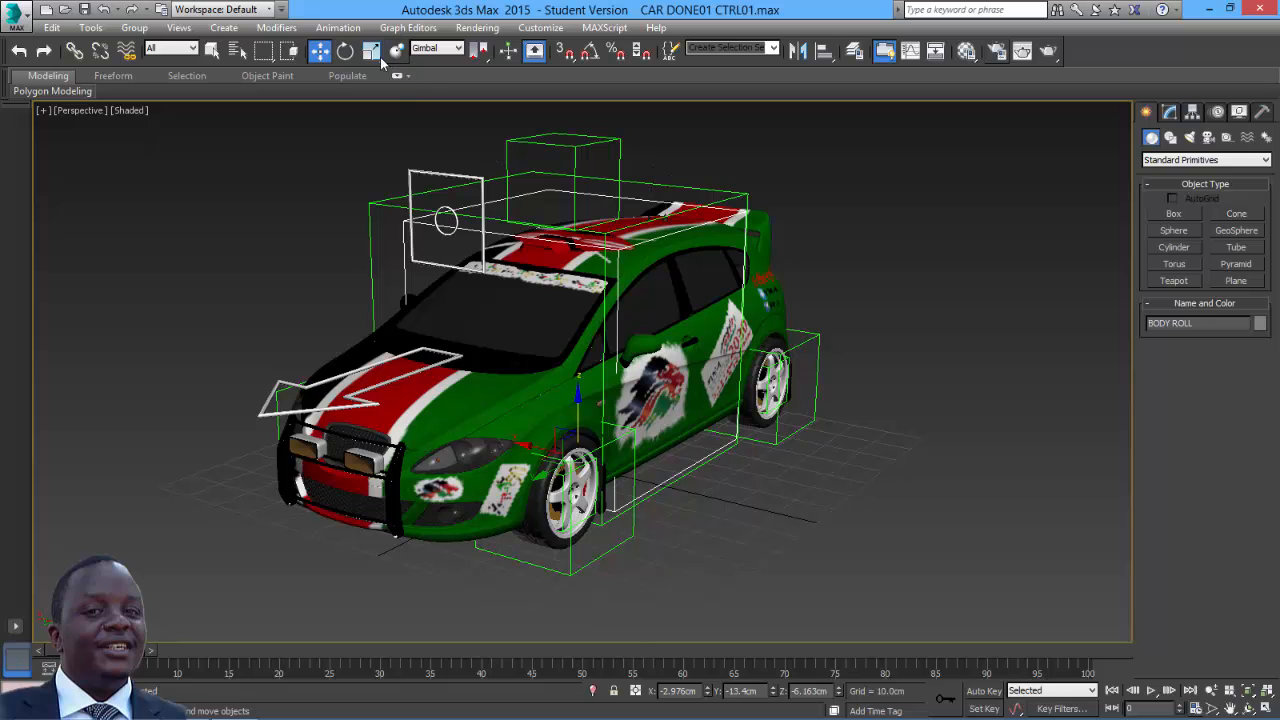
click(345, 51)
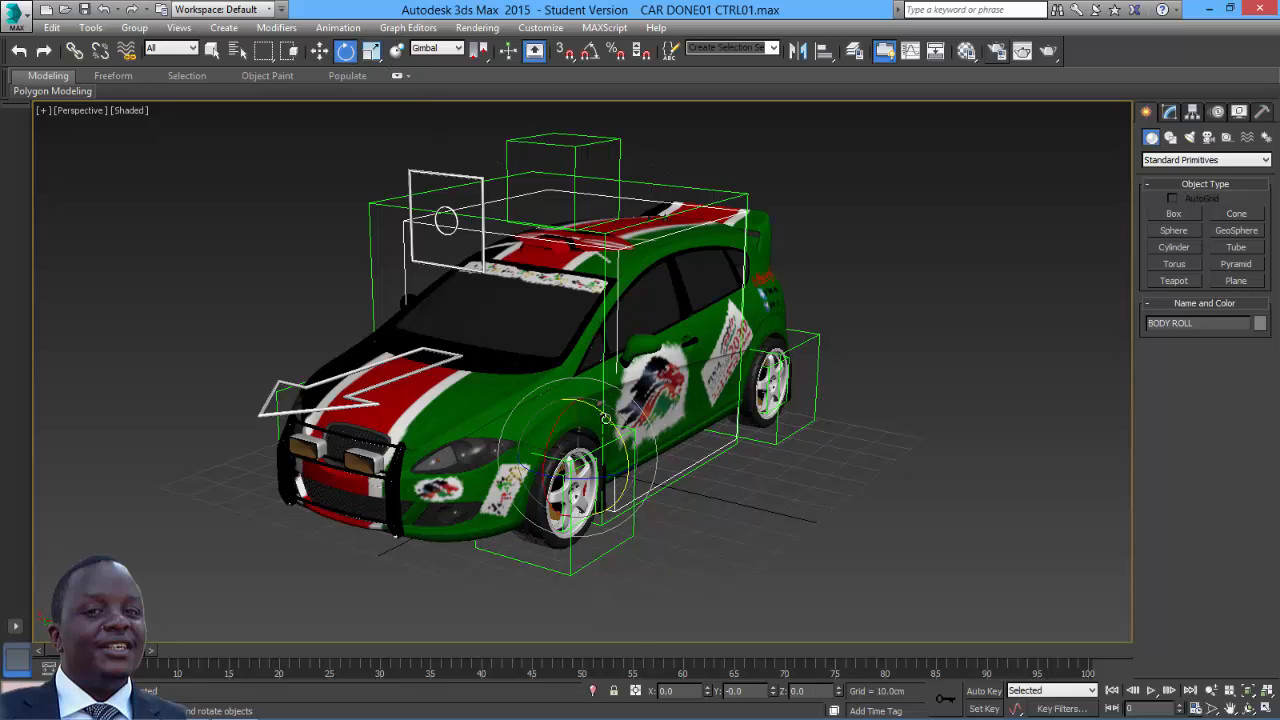
drag(606, 418, 560, 425)
key(ctrl+z)
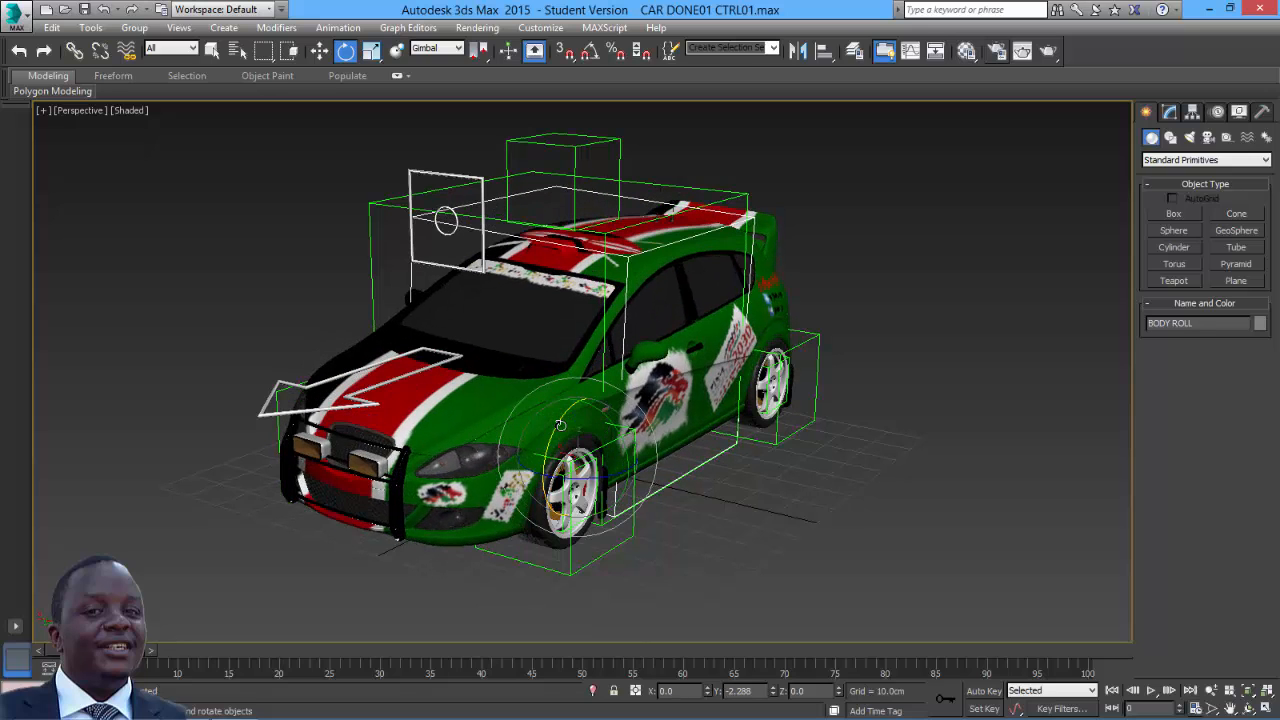
key(ctrl+z)
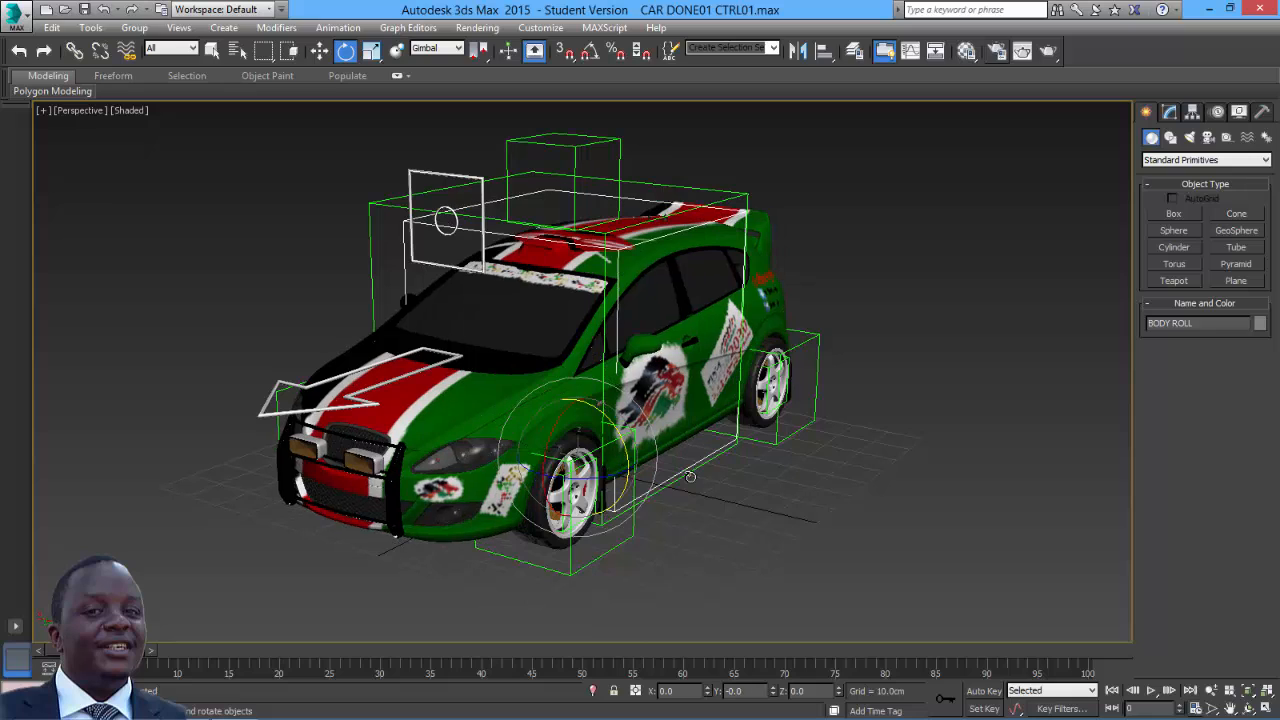
- Inspect the MASTER WHEEL and STEERING controls and review the scene's control layers in the Layer Explorer
click(575, 150)
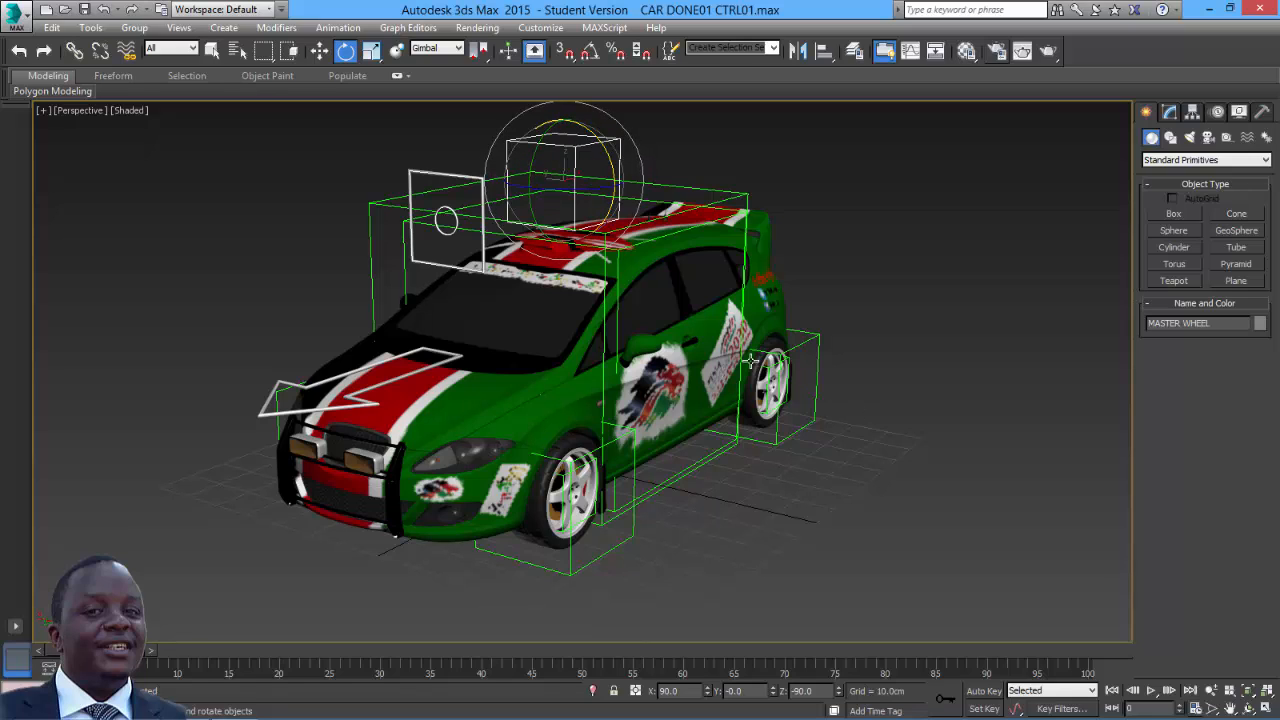
click(353, 392)
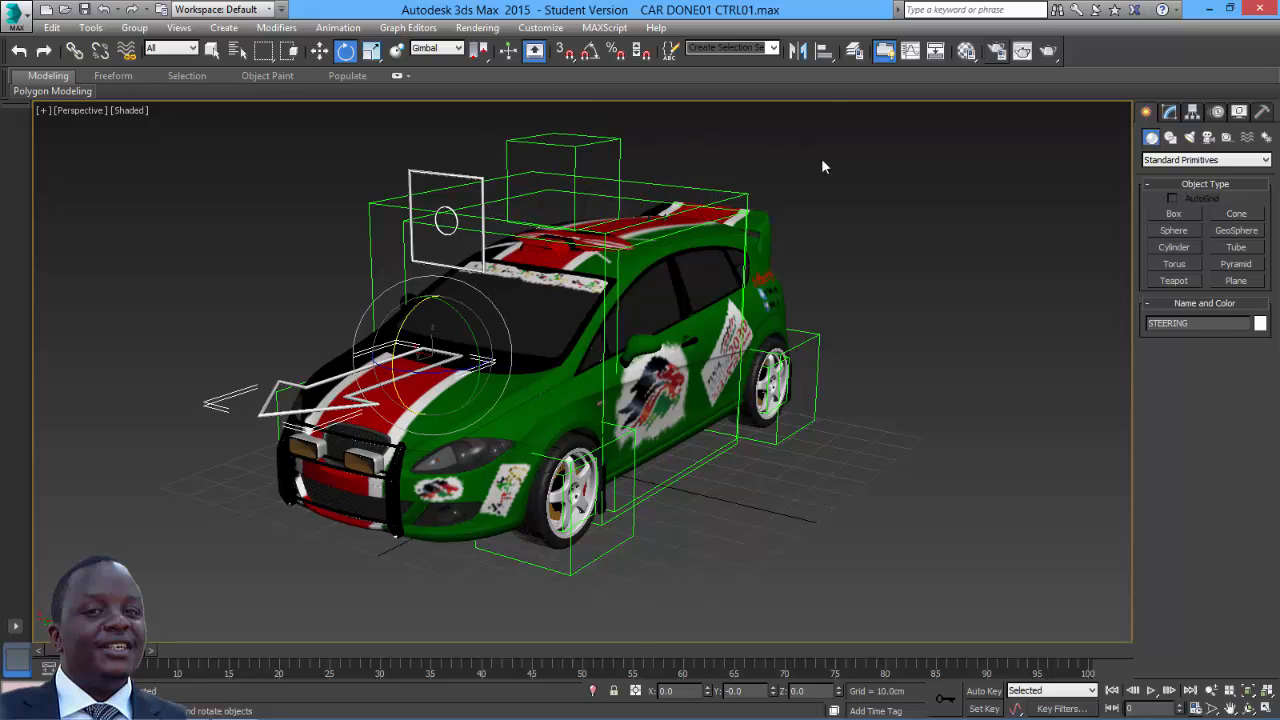
click(853, 50)
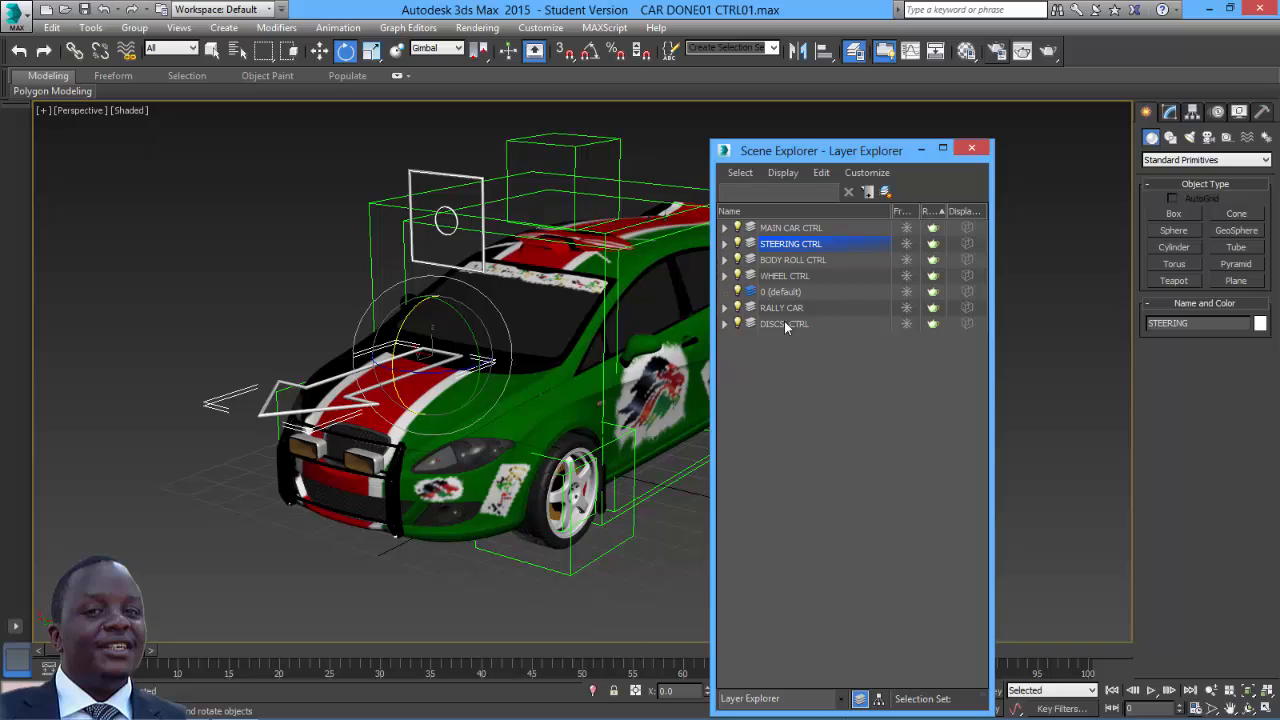
click(965, 152)
- Isolate the front left wheel's brake disk and tyre groups together with their brake disc and tyre control boxes
middle_drag(733, 500, 741, 407)
scroll(730, 427, up, 3)
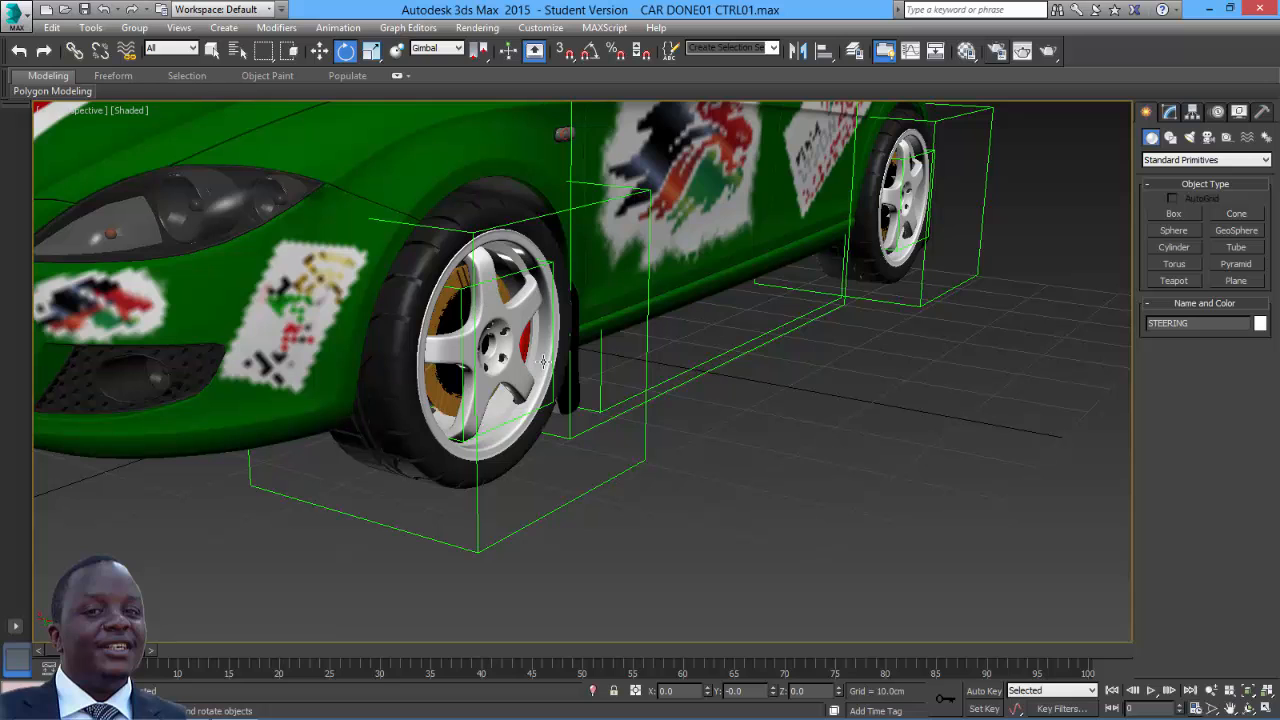
scroll(563, 372, up, 2)
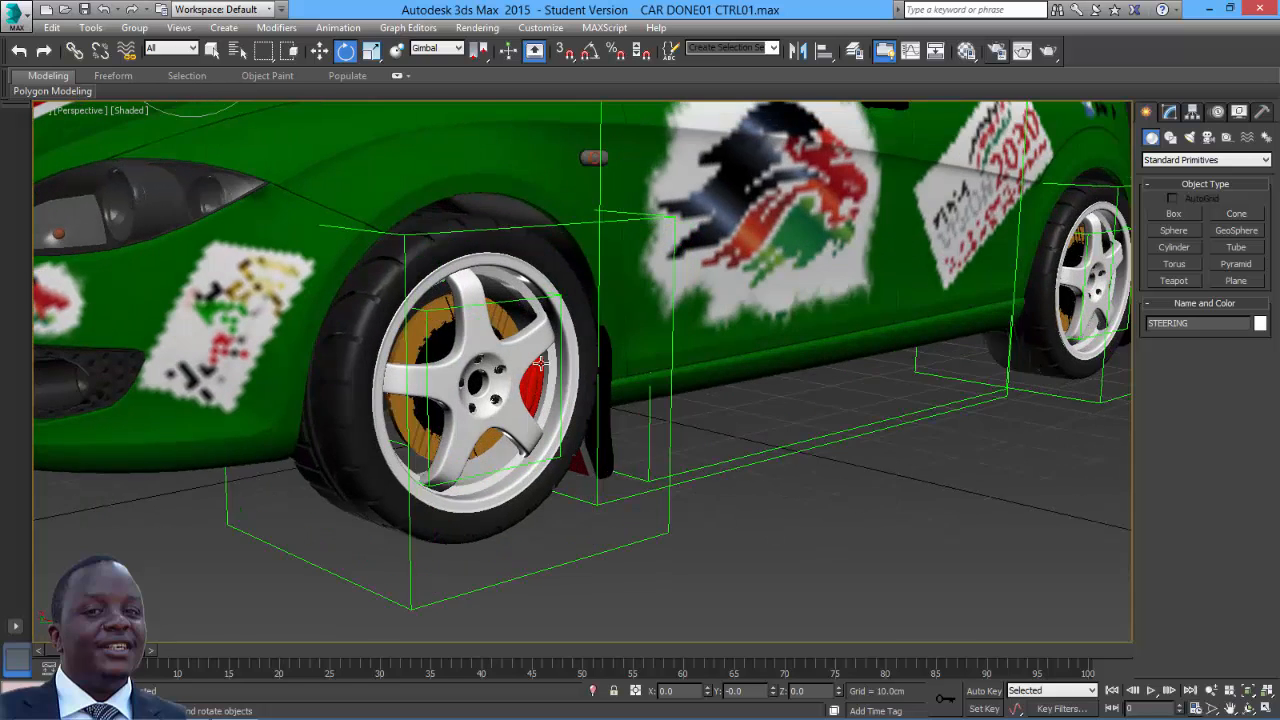
click(450, 320)
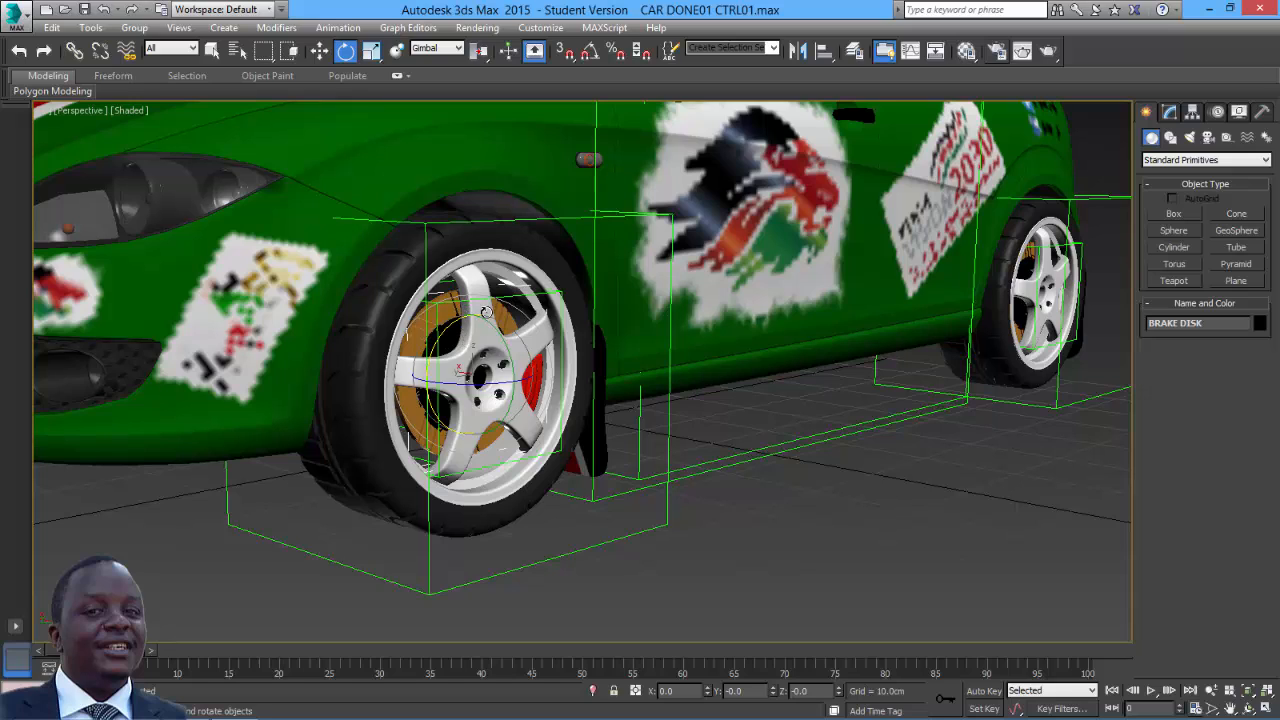
ctrl+click(560, 295)
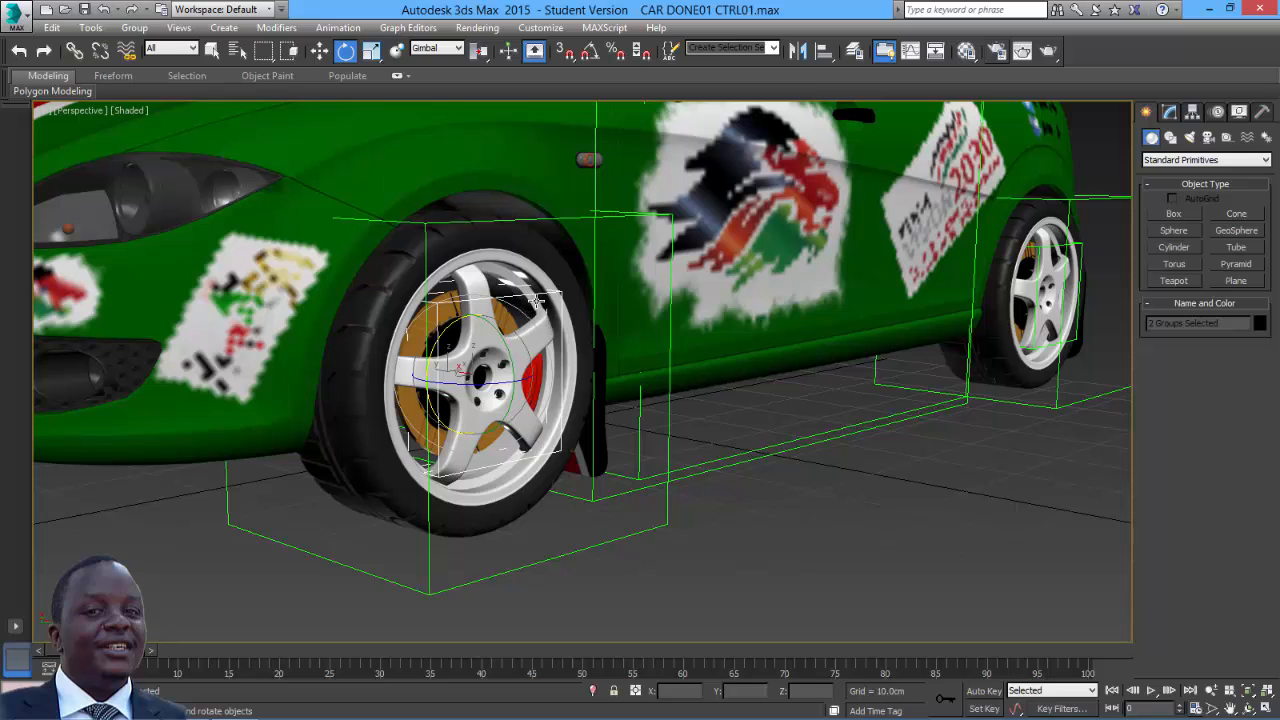
ctrl+click(530, 255)
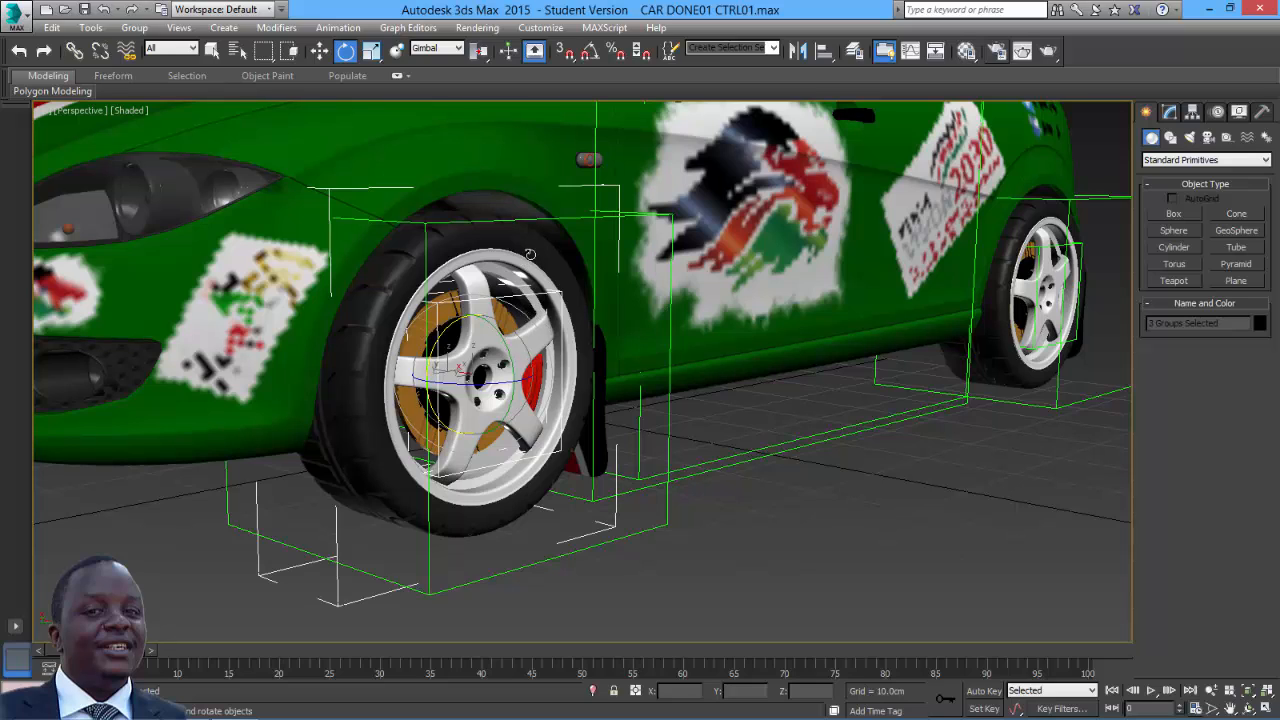
ctrl+click(547, 563)
right_click(545, 512)
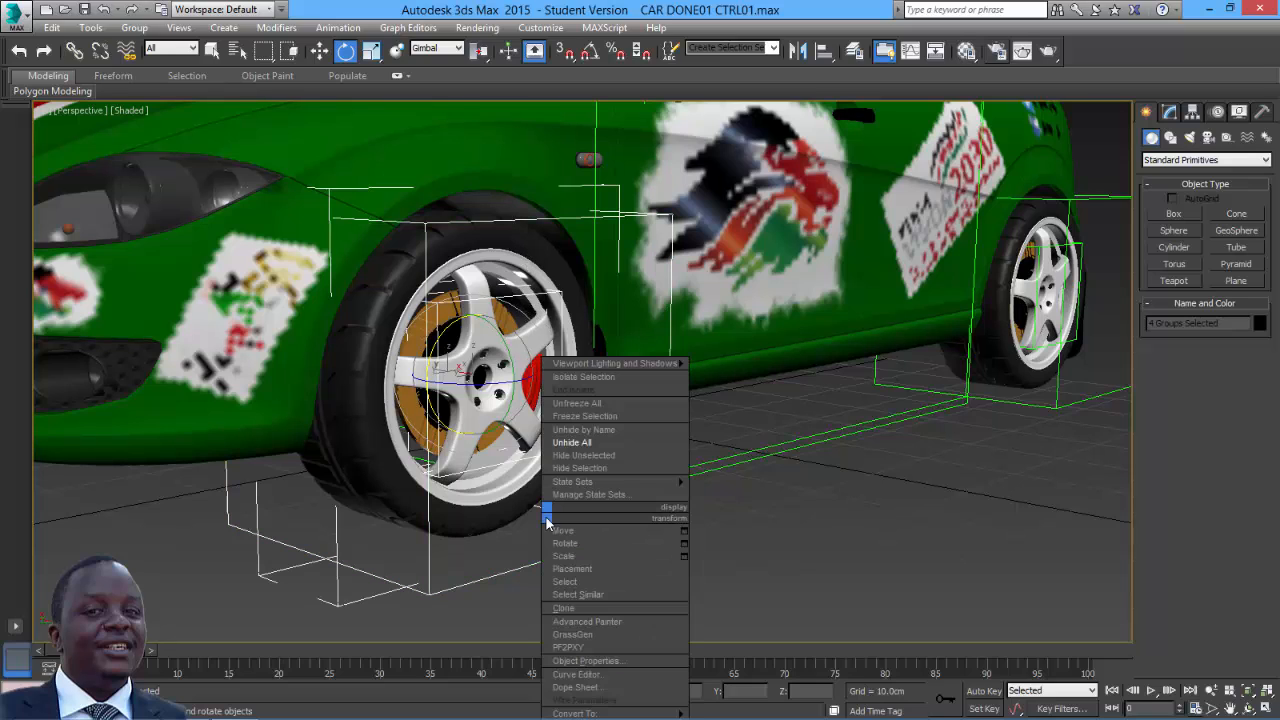
click(584, 377)
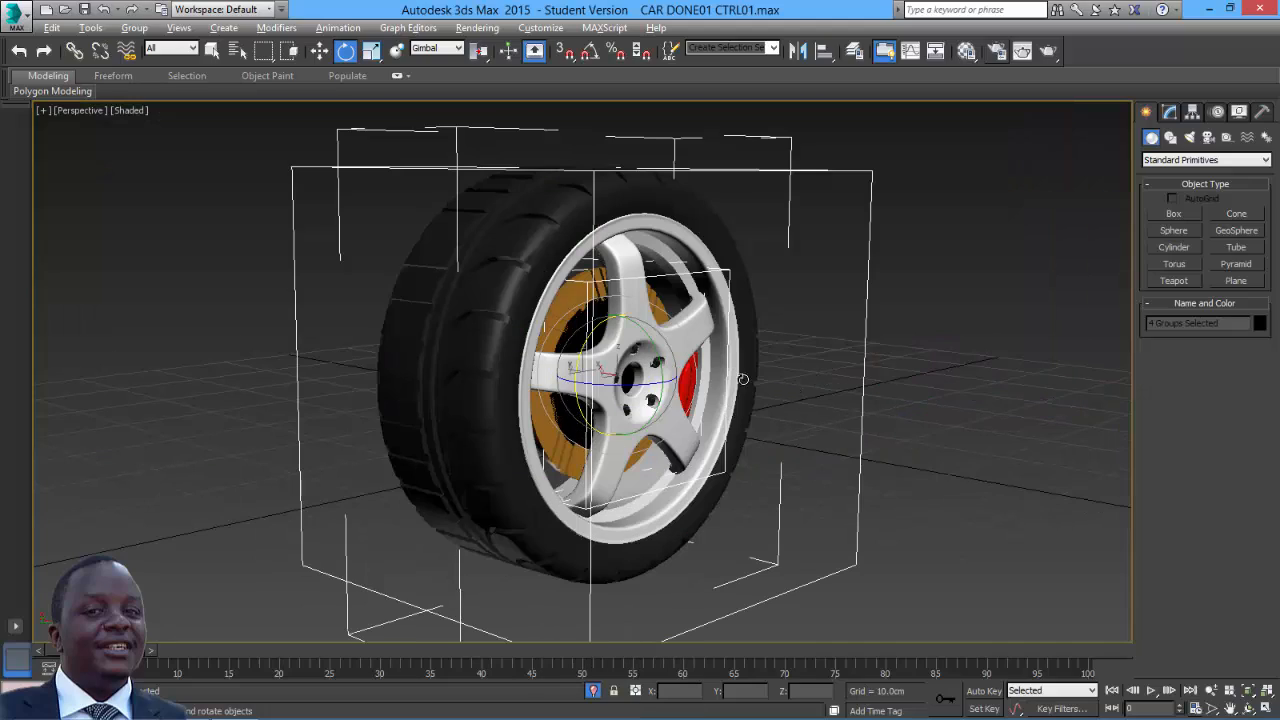
- Link the tyre to the 01 FRNT LFT TYRE control, and that control to the 01 FRNT LFT BRAKE DISC control
alt+middle_drag(743, 379, 846, 358)
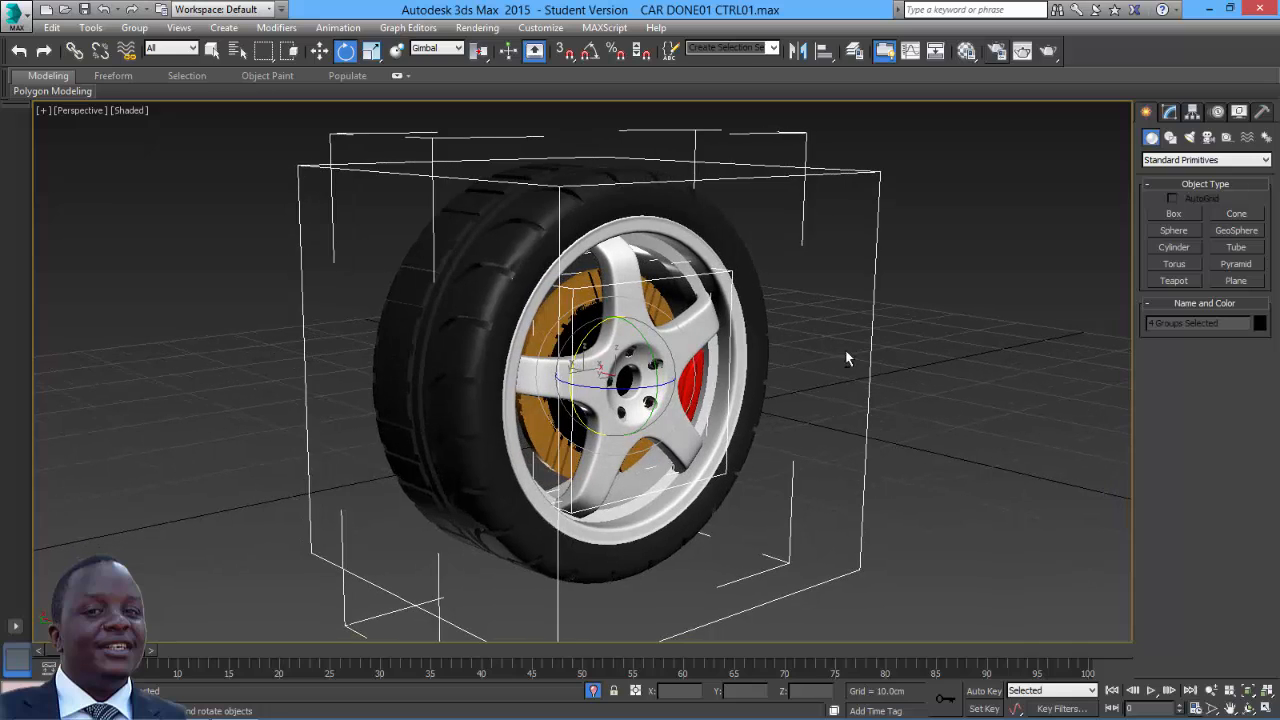
click(866, 374)
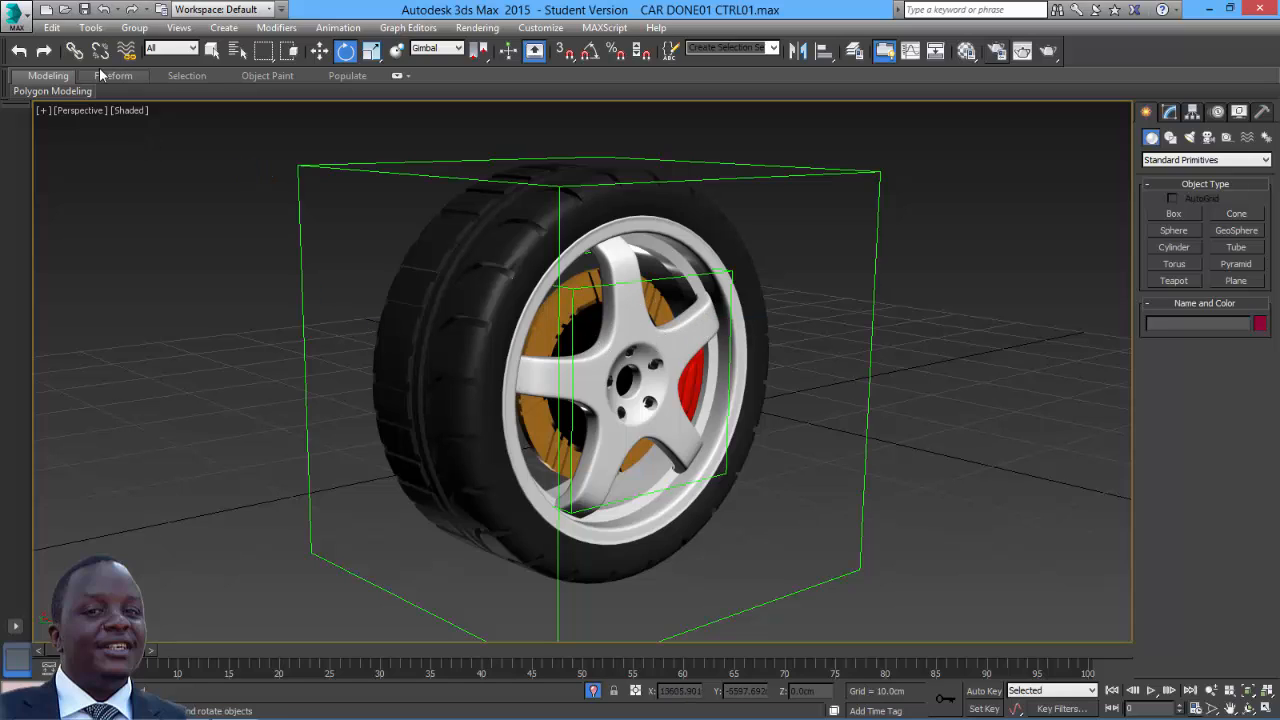
click(73, 51)
click(655, 208)
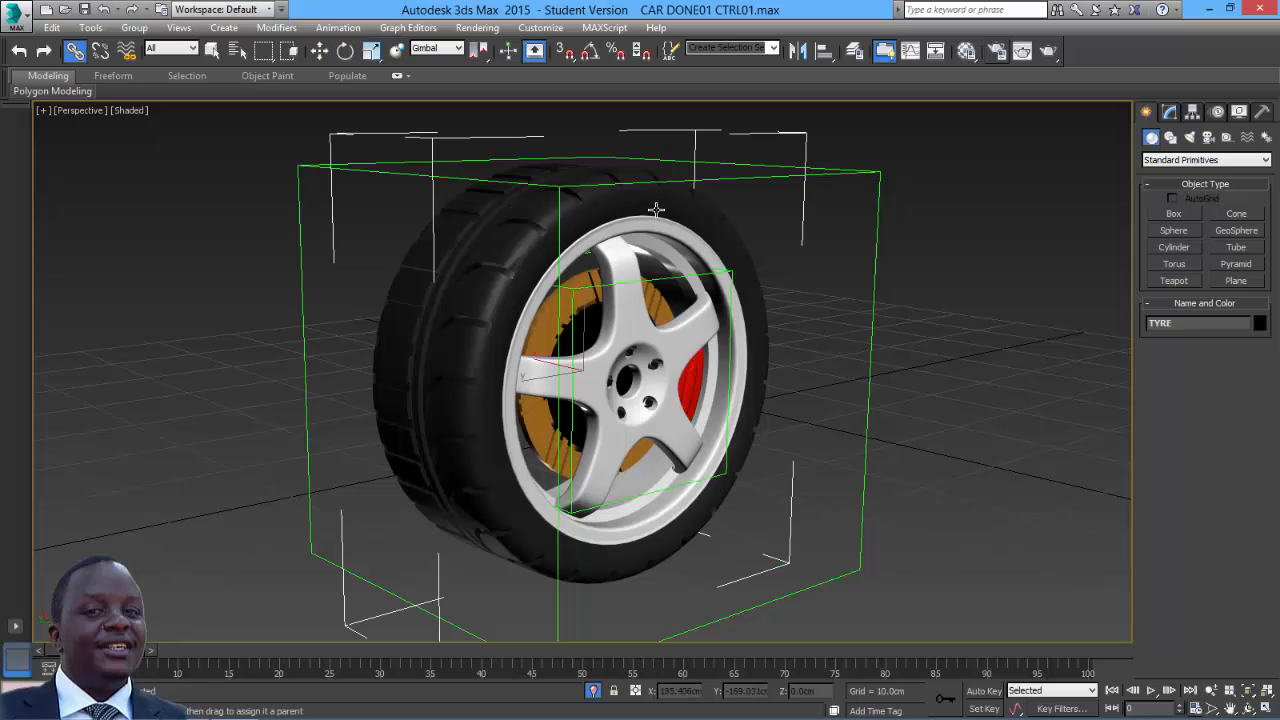
drag(853, 247, 880, 200)
drag(877, 219, 728, 272)
key(e)
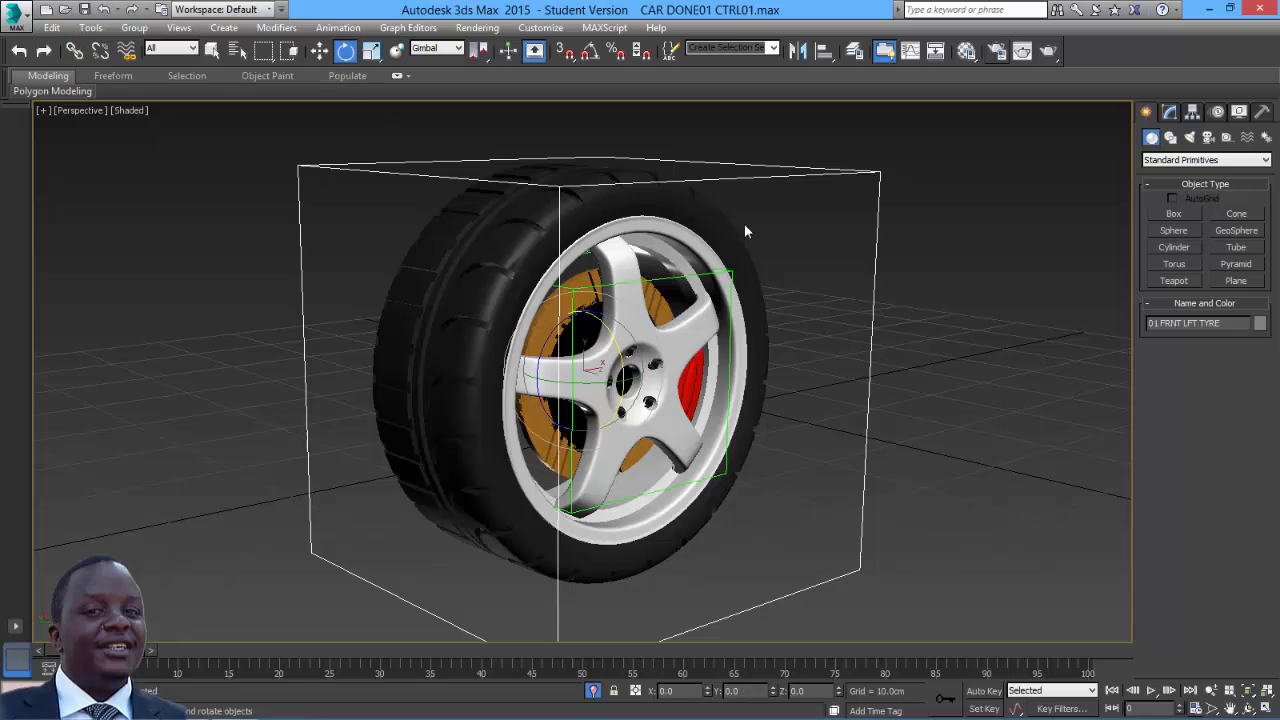
- Test the new links by rotating the front left tyre control and its brake disc control, reverting the rotations
click(776, 179)
click(784, 175)
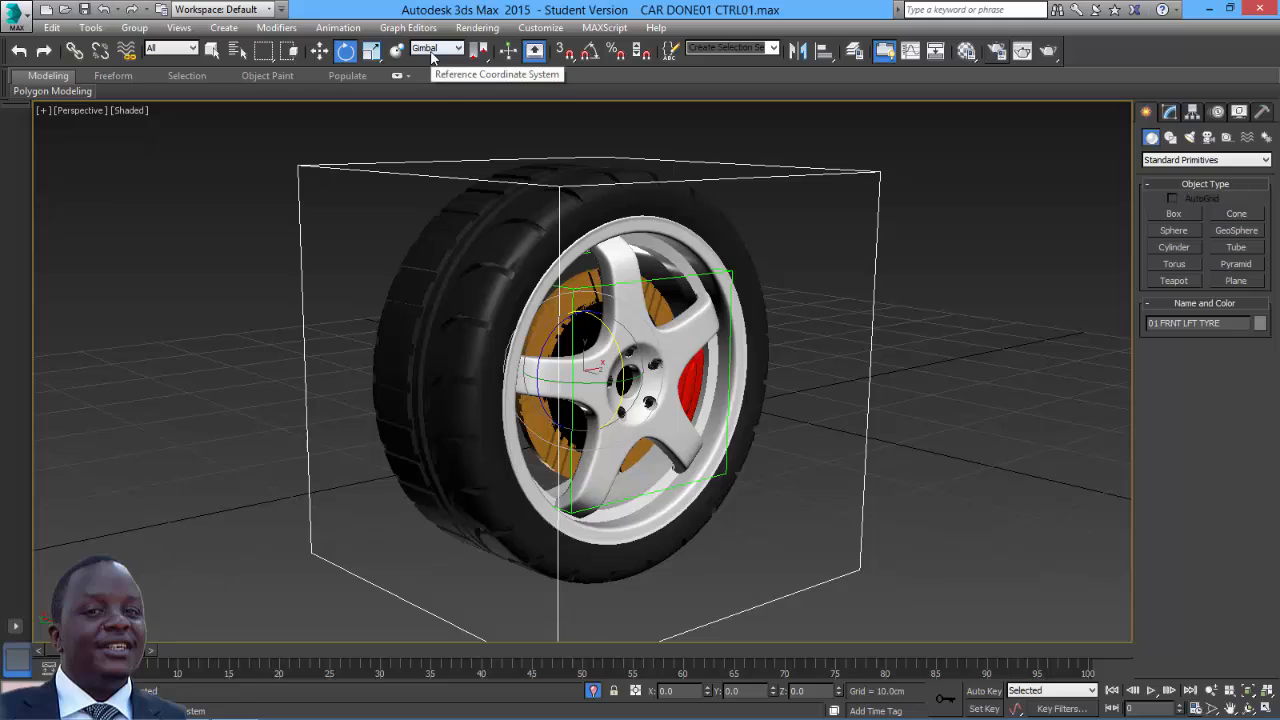
mouse_move(543, 343)
mouse_down()
mouse_move(545, 460)
mouse_move(536, 355)
mouse_up()
right_click(536, 355)
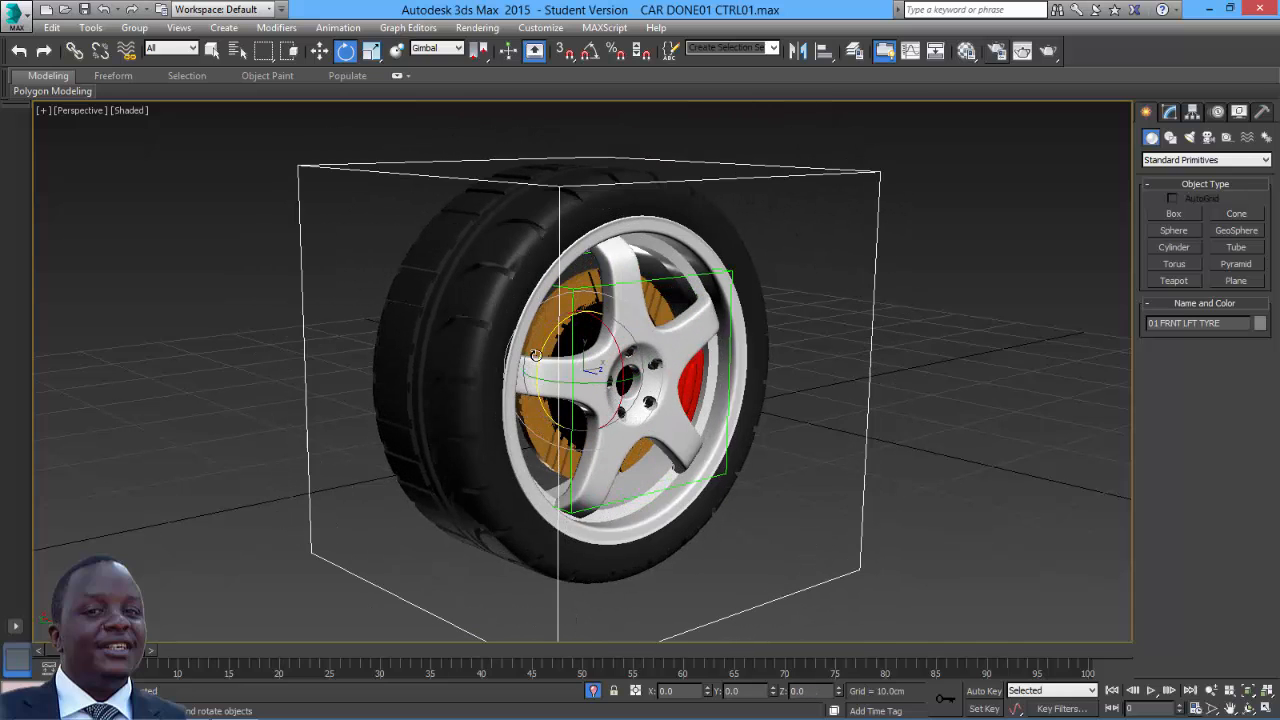
click(731, 279)
mouse_move(594, 383)
mouse_down()
mouse_move(620, 385)
mouse_move(594, 398)
mouse_up()
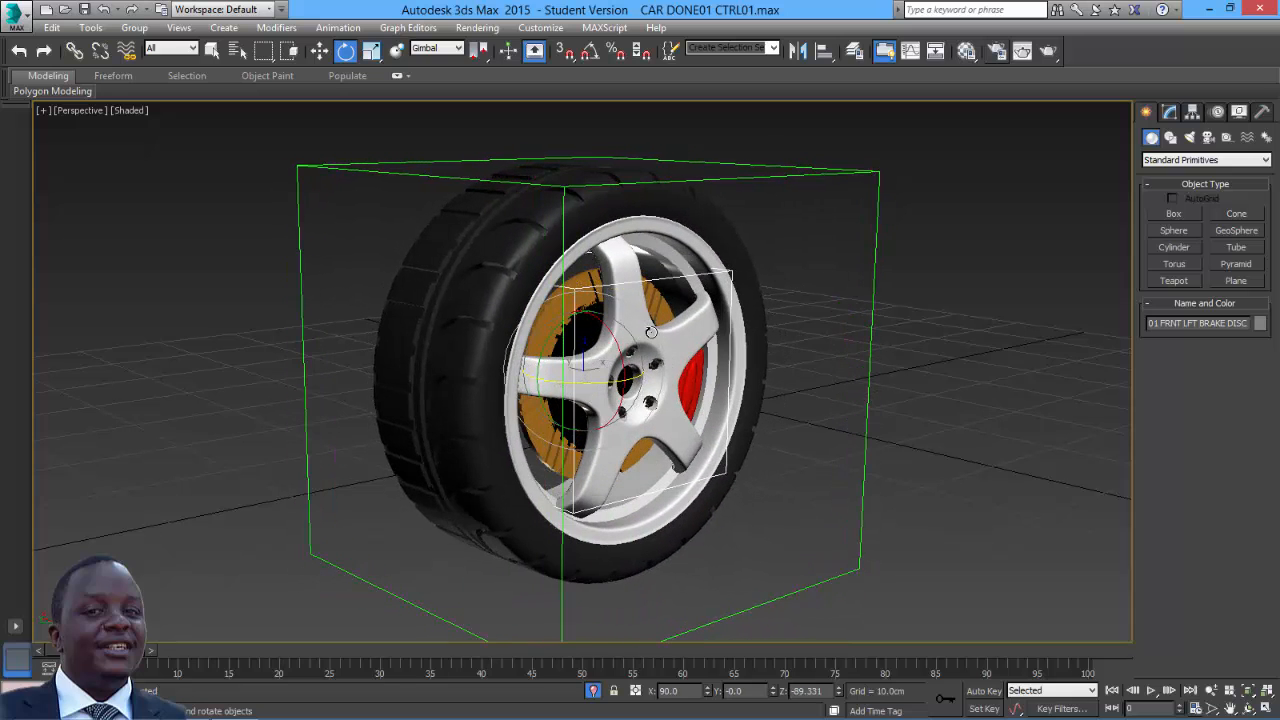
- Link the BRAKE DISK group to the 01 FRNT LFT BRAKE DISC control
click(660, 300)
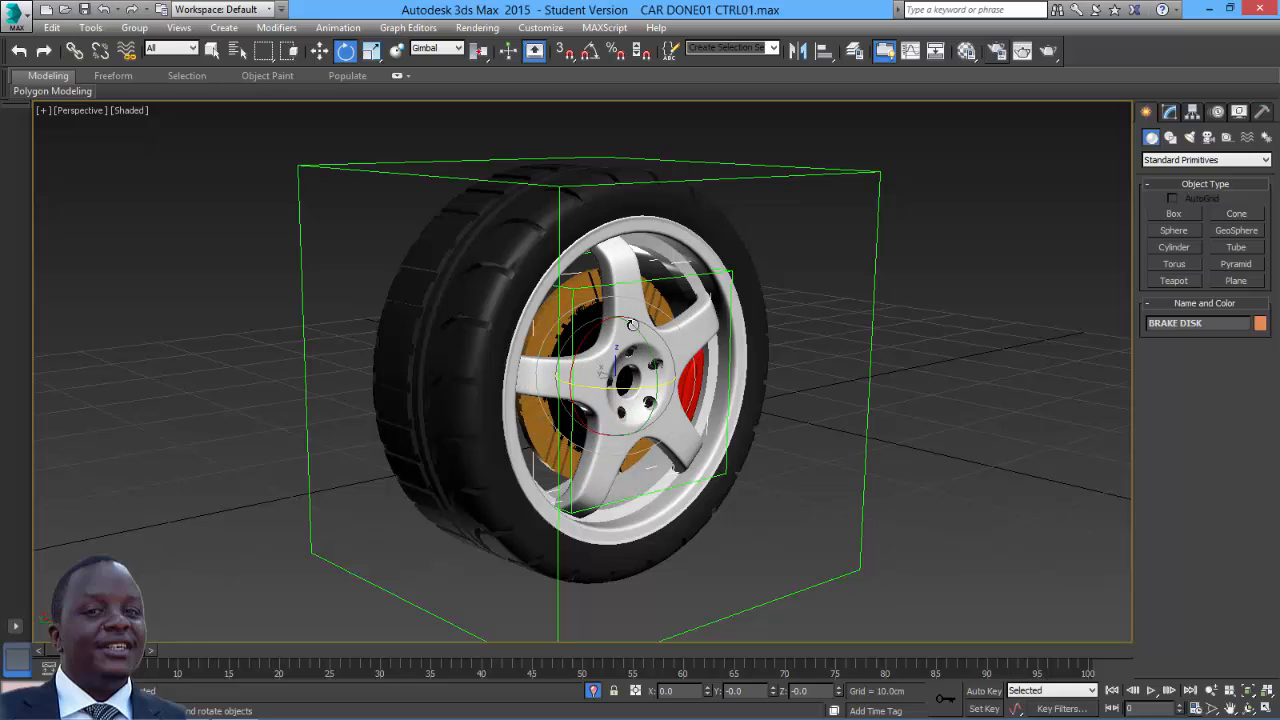
click(75, 50)
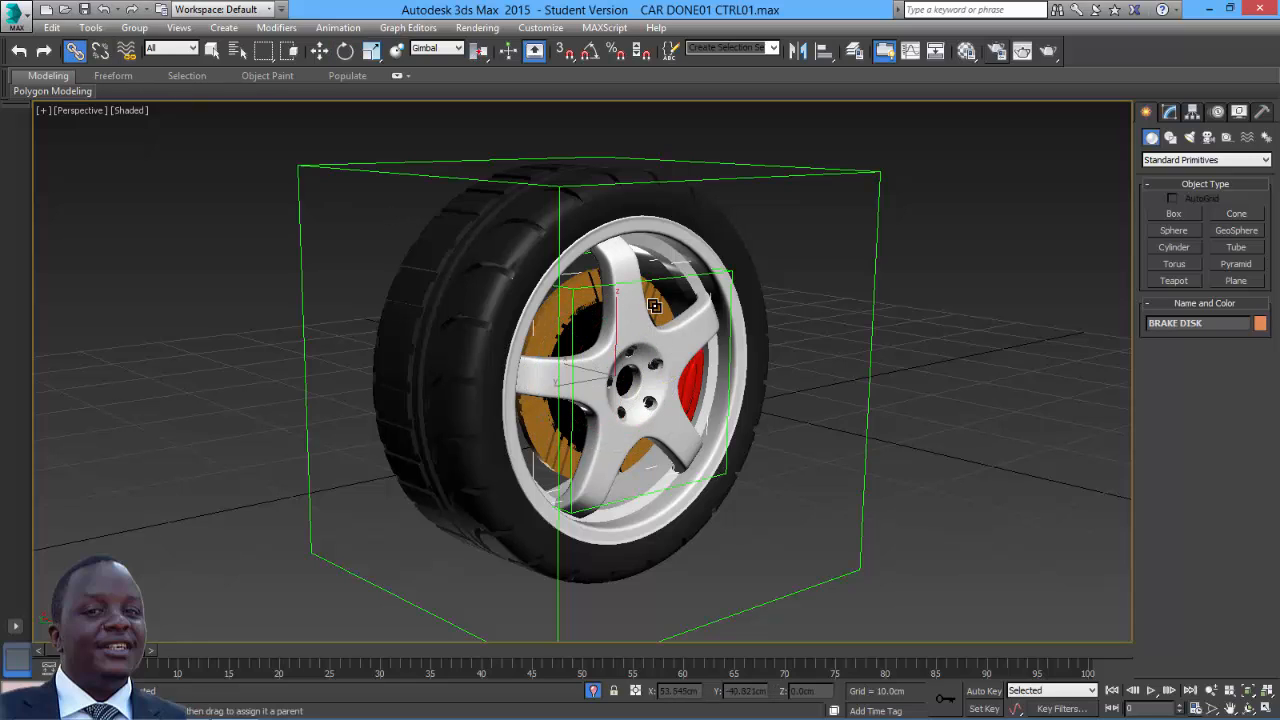
drag(654, 305, 726, 478)
click(574, 288)
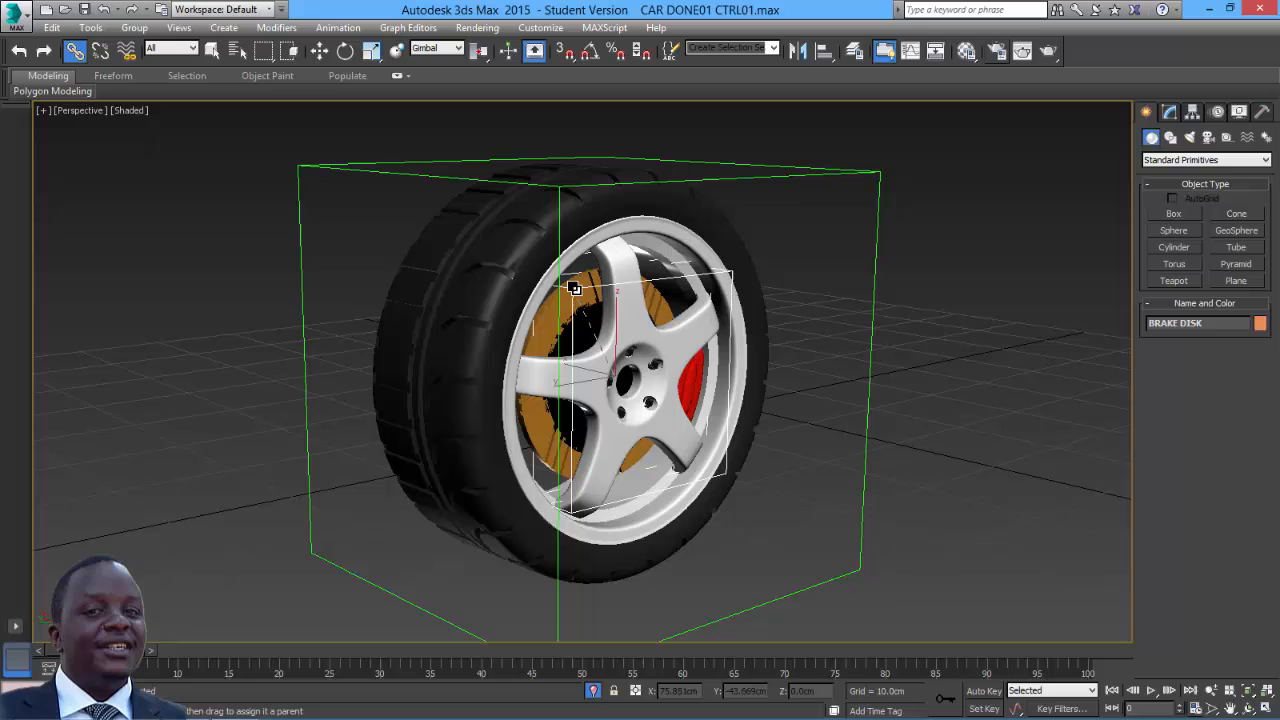
- Try rotating the brake disc control about Z and the tyre control about its axle to check the finished wheel hierarchy
click(345, 51)
click(585, 285)
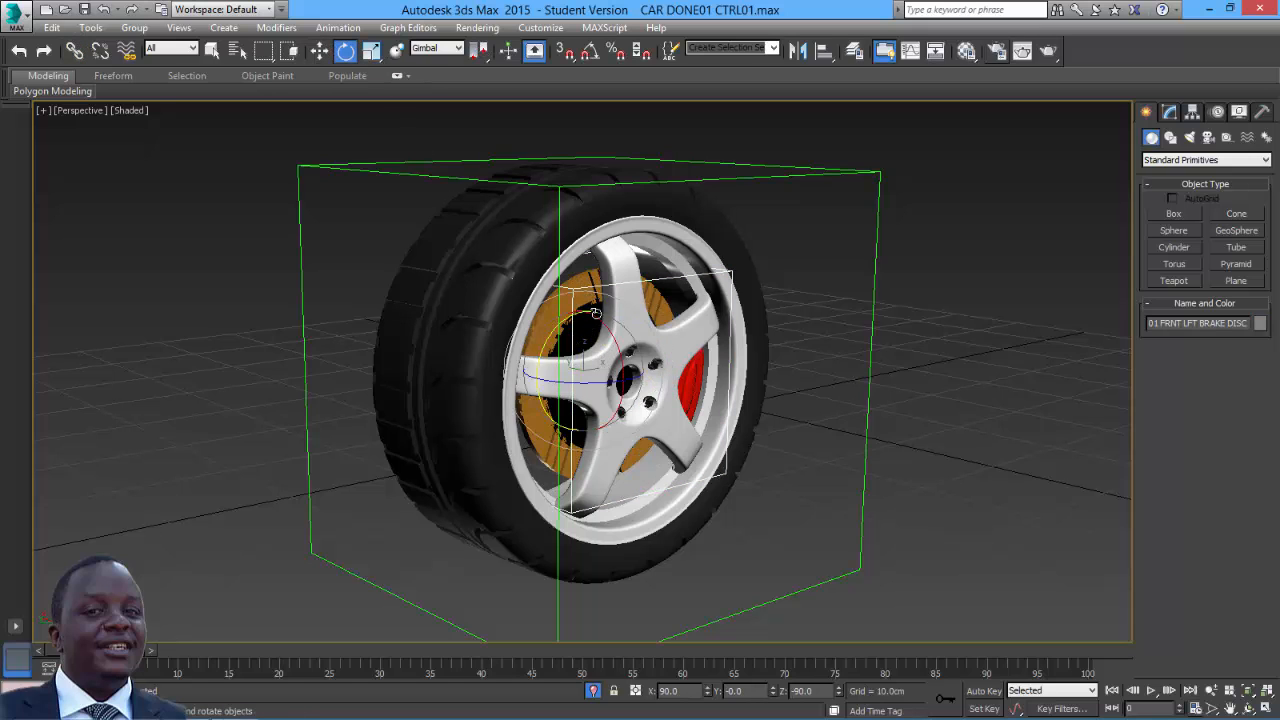
mouse_move(596, 387)
mouse_down()
mouse_move(600, 371)
mouse_move(590, 420)
mouse_move(598, 394)
mouse_up()
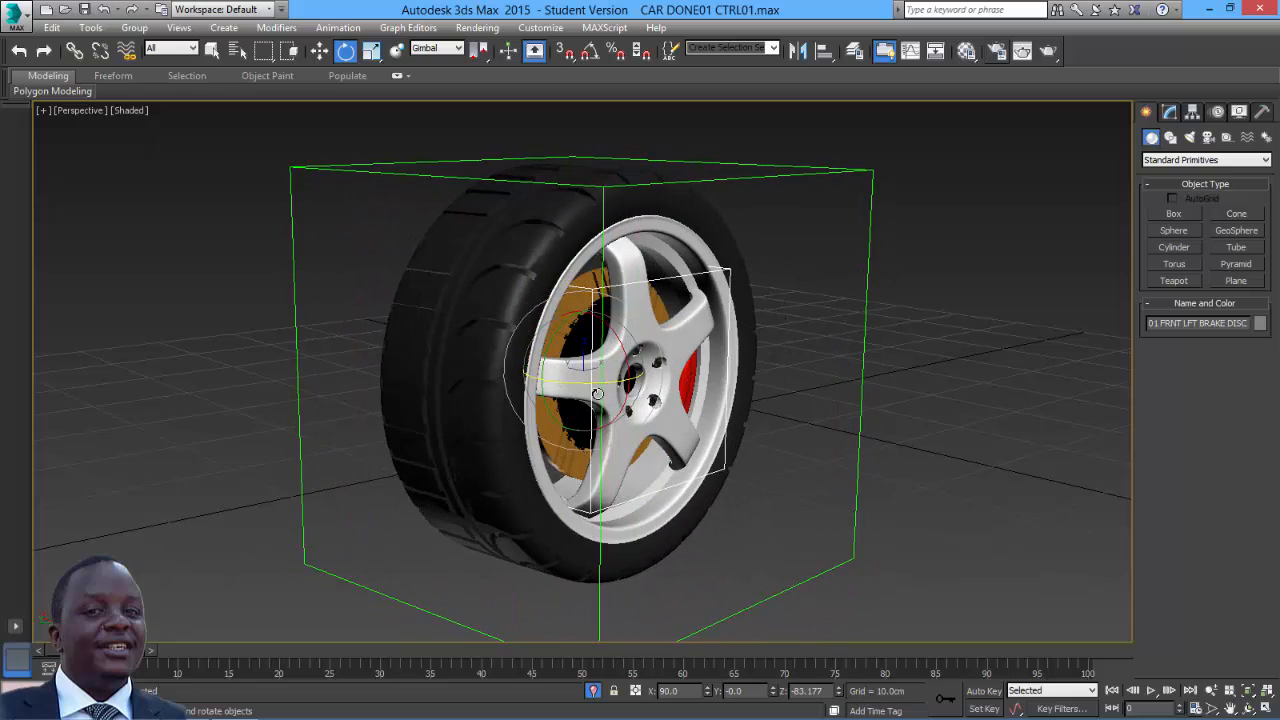
key(ctrl+z)
click(748, 176)
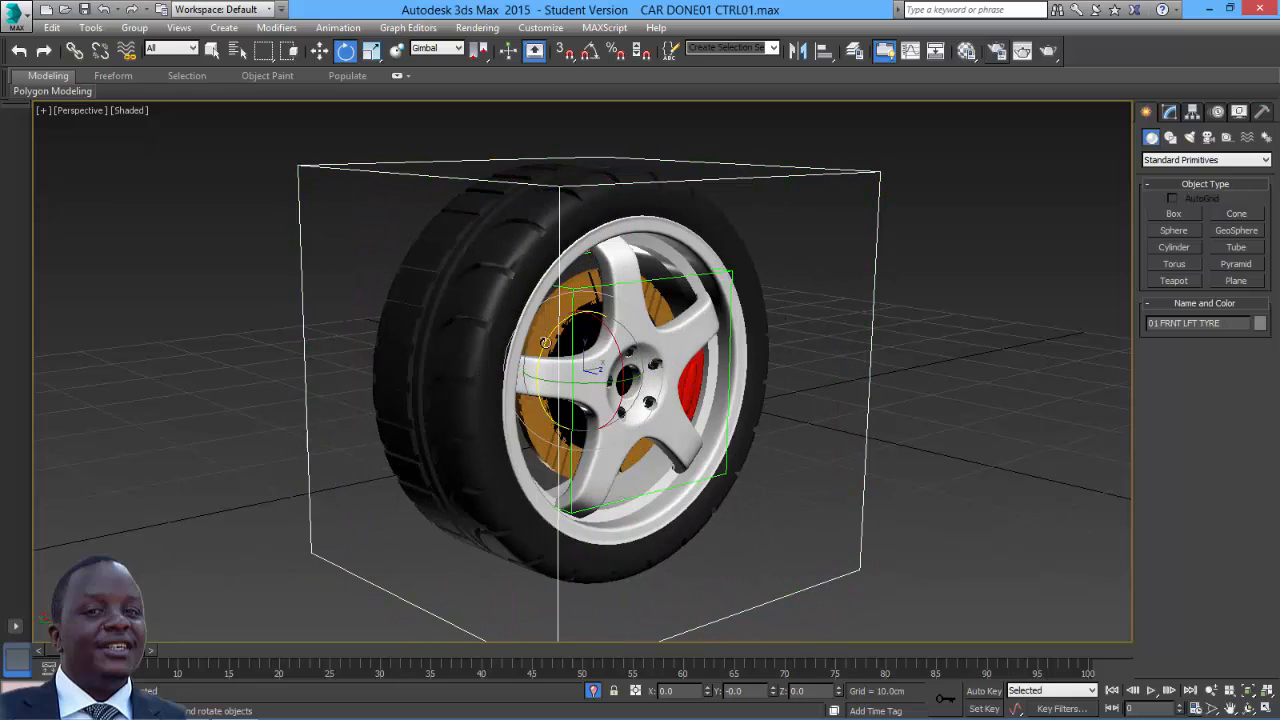
mouse_move(546, 344)
mouse_down()
mouse_move(544, 378)
mouse_move(566, 352)
mouse_up()
- End the isolation of the front left wheel so the whole car is displayed again
right_click(902, 262)
click(916, 138)
middle_drag(734, 366, 687, 326)
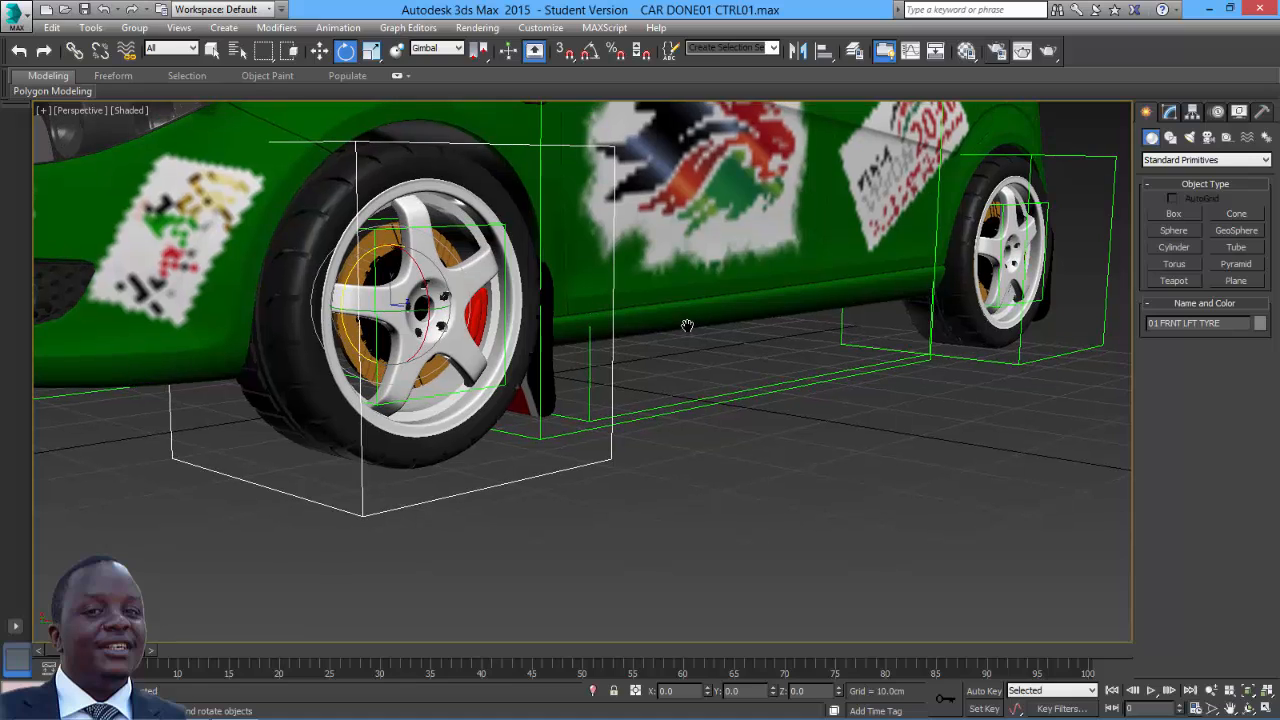
- Link the 01 FRNT LFT BRAKE DISC control to the MAIN CAR control, after trying the same link from the 01 FRNT LFT TYRE control
click(541, 443)
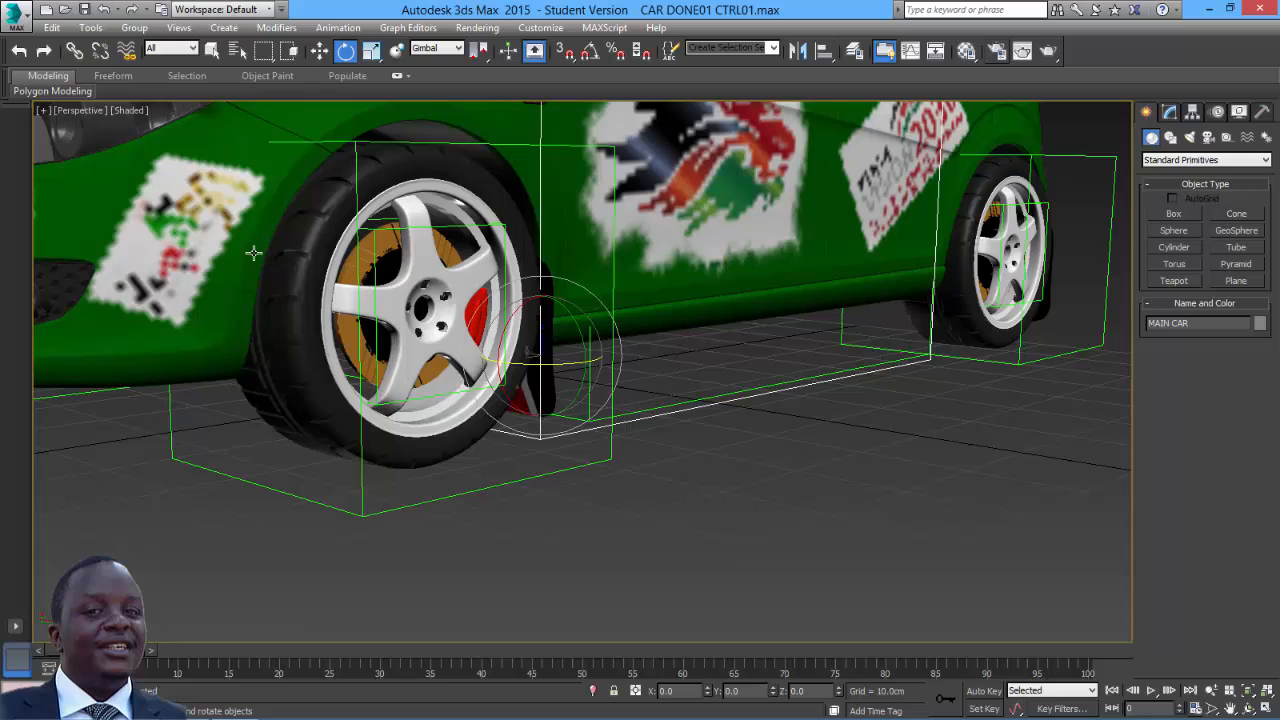
click(74, 50)
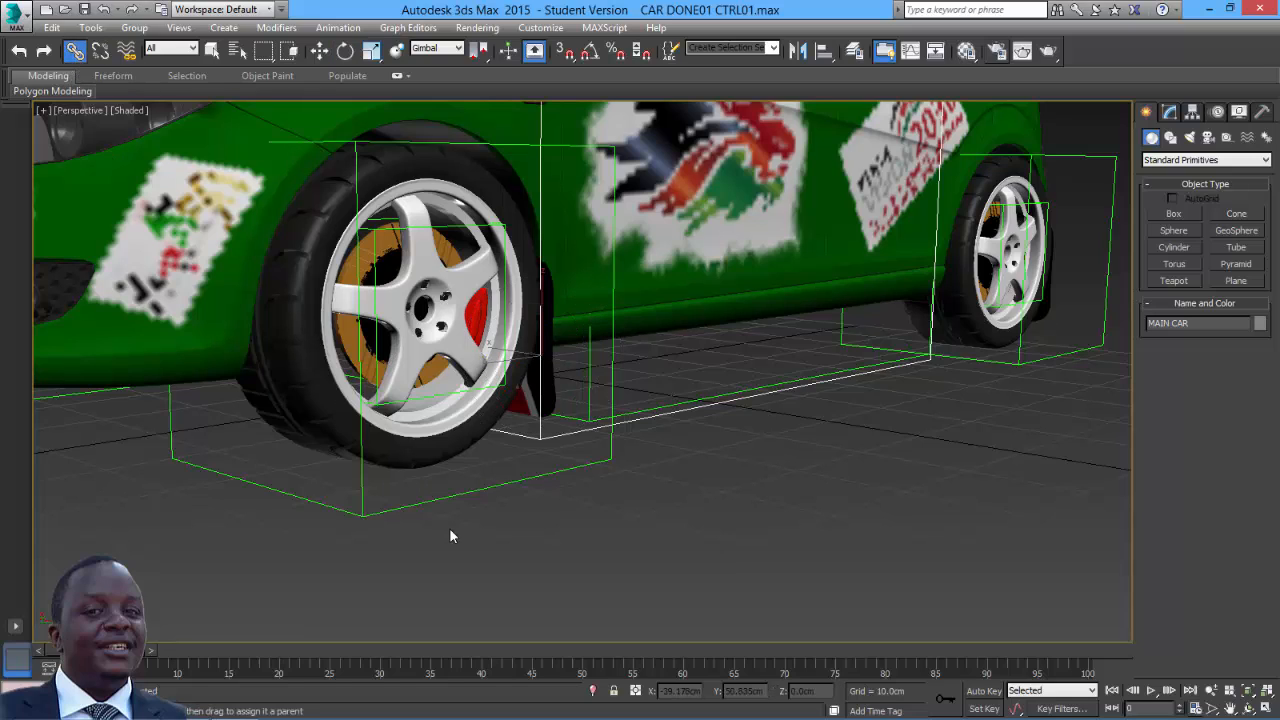
click(480, 487)
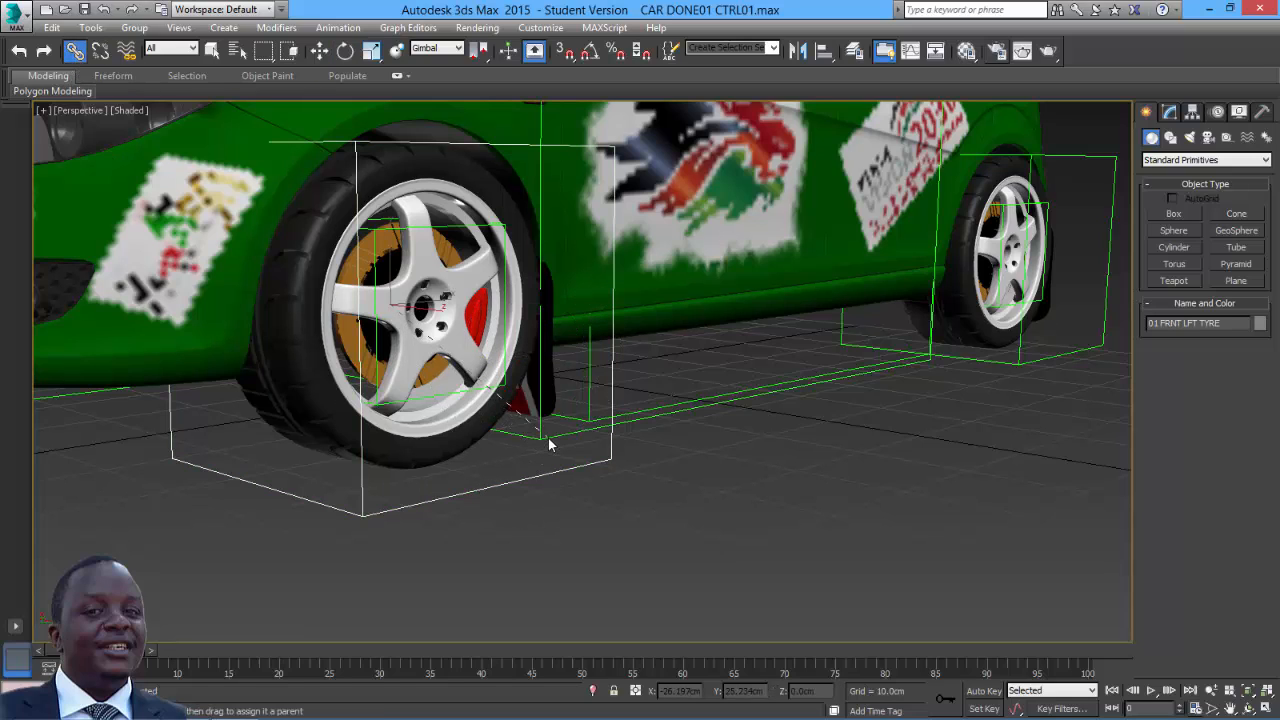
drag(548, 438, 548, 438)
drag(500, 387, 541, 436)
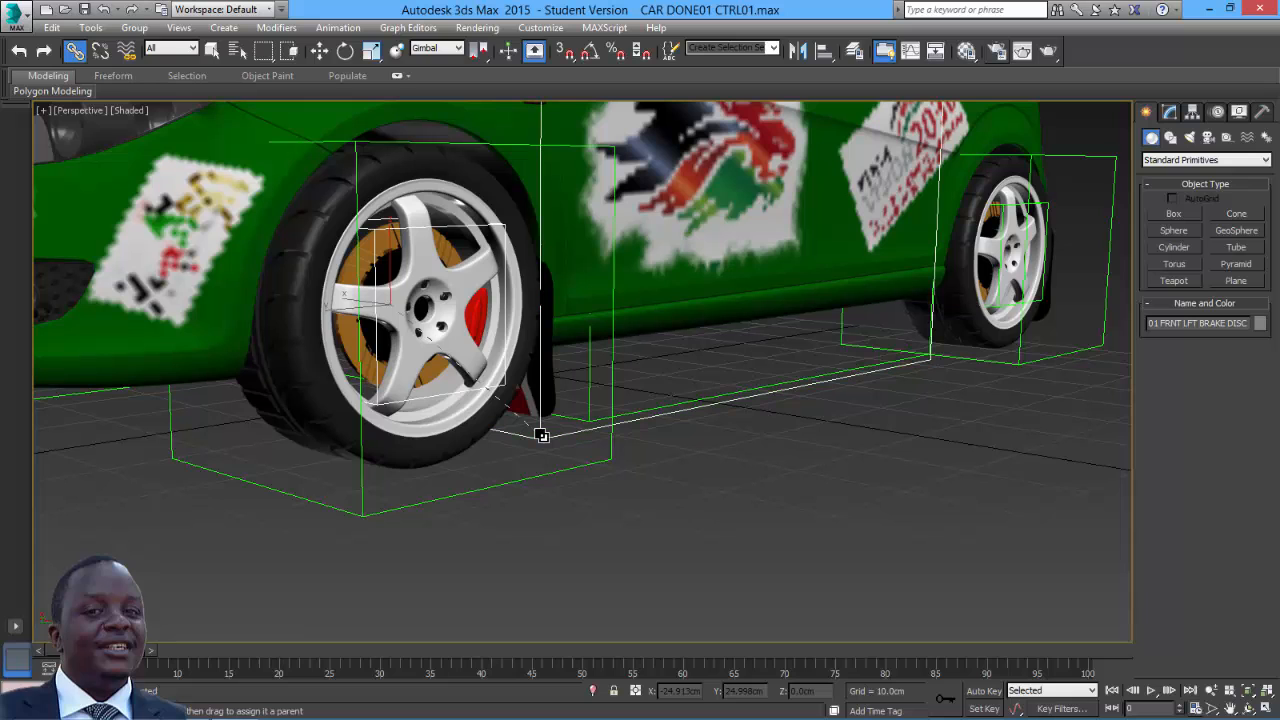
- Test the link by raising the MAIN CAR control vertically, and undo the move
click(319, 50)
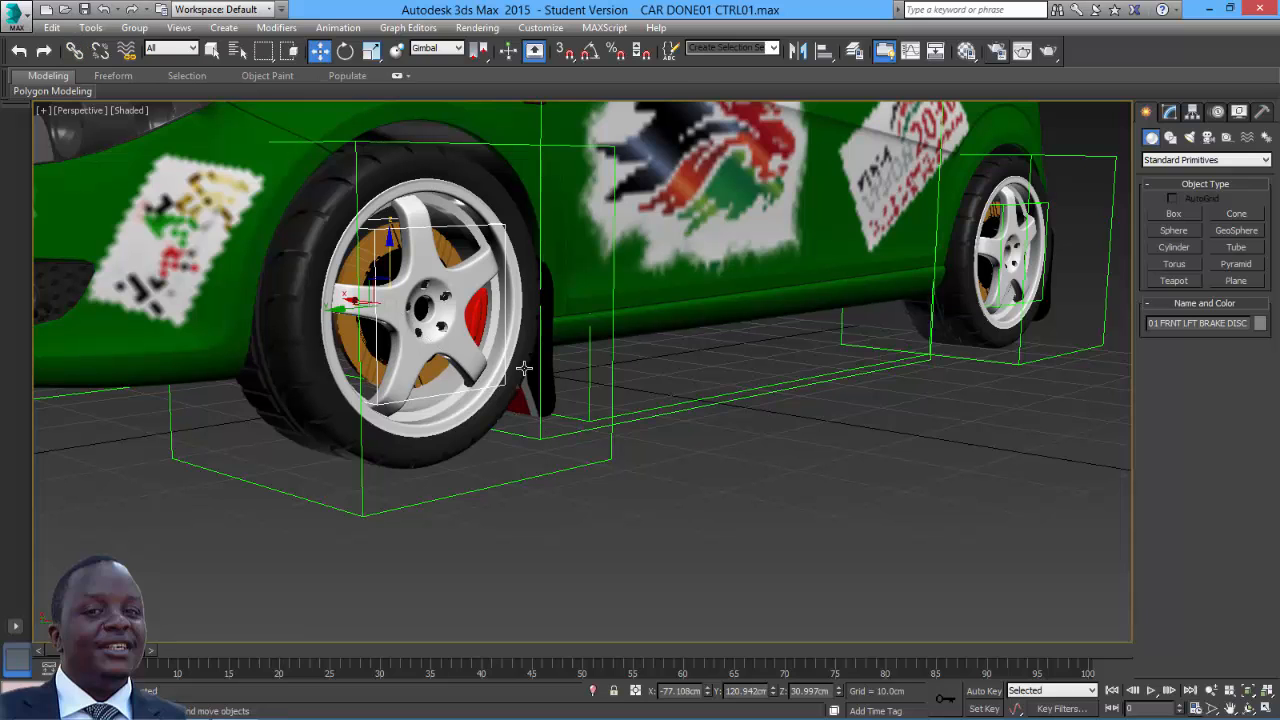
middle_drag(523, 363, 562, 441)
scroll(562, 441, down, 5)
scroll(509, 177, down, 4)
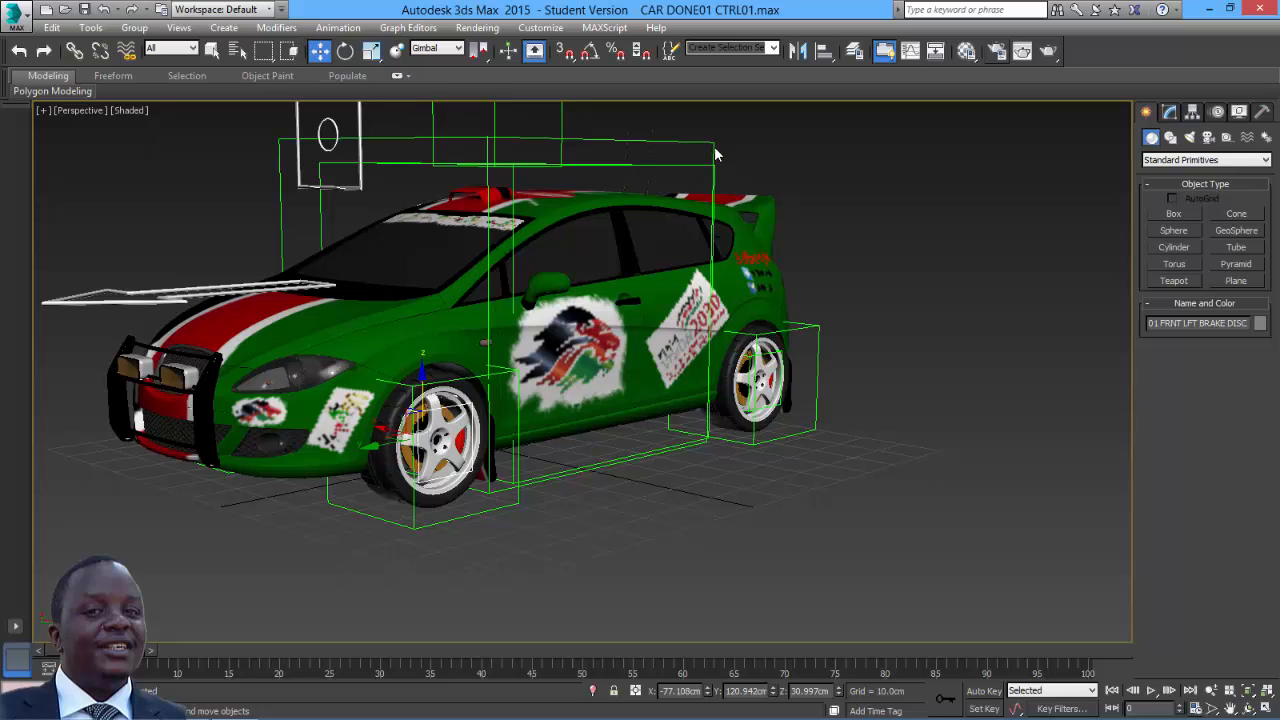
click(715, 154)
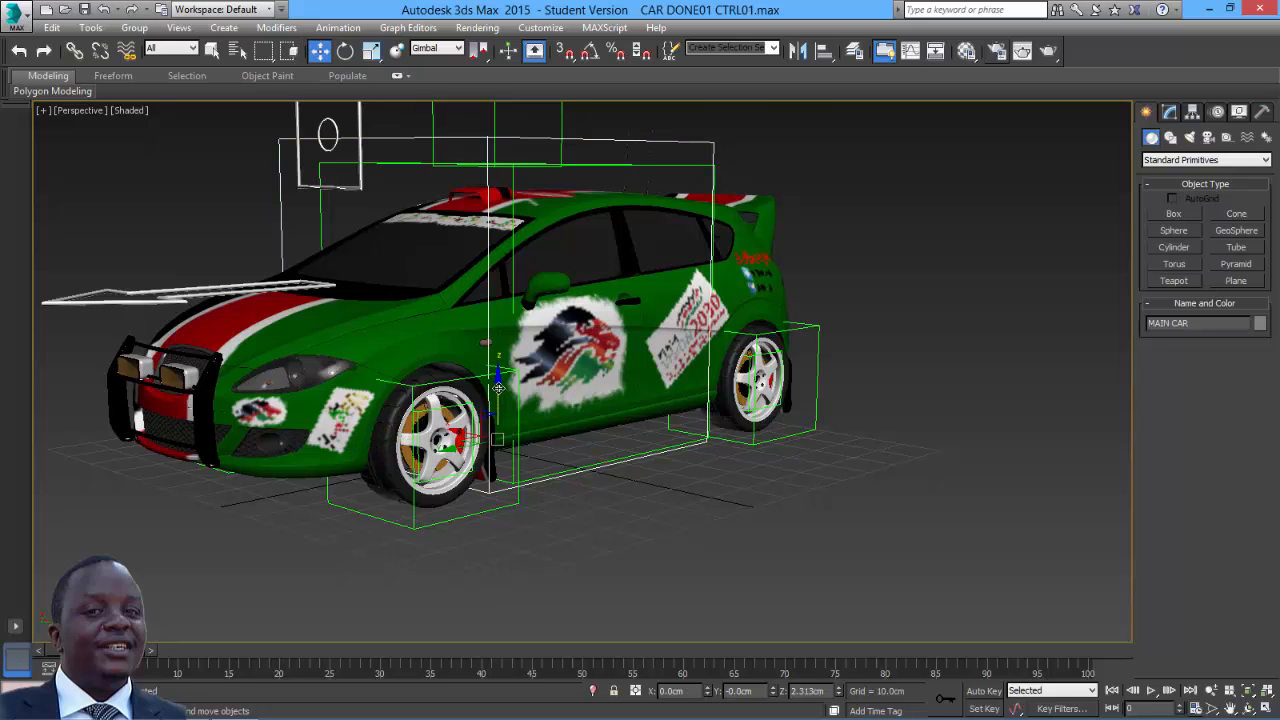
drag(498, 388, 494, 360)
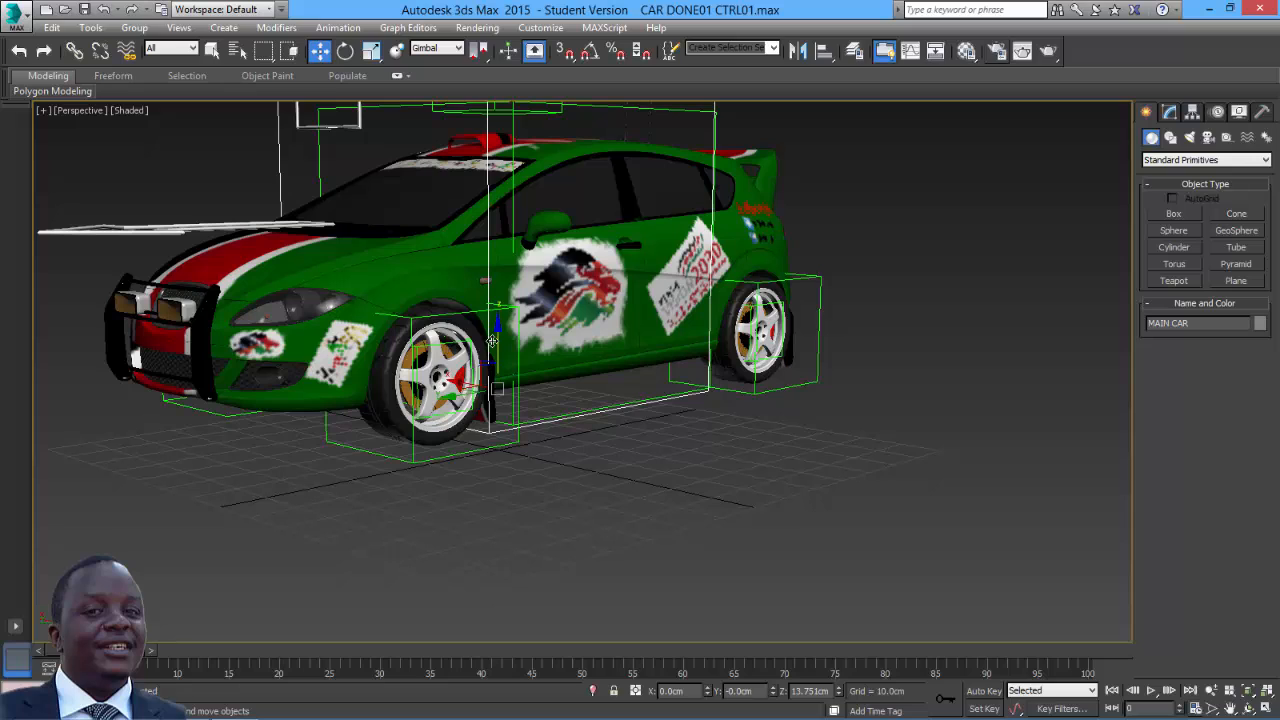
key(ctrl+z)
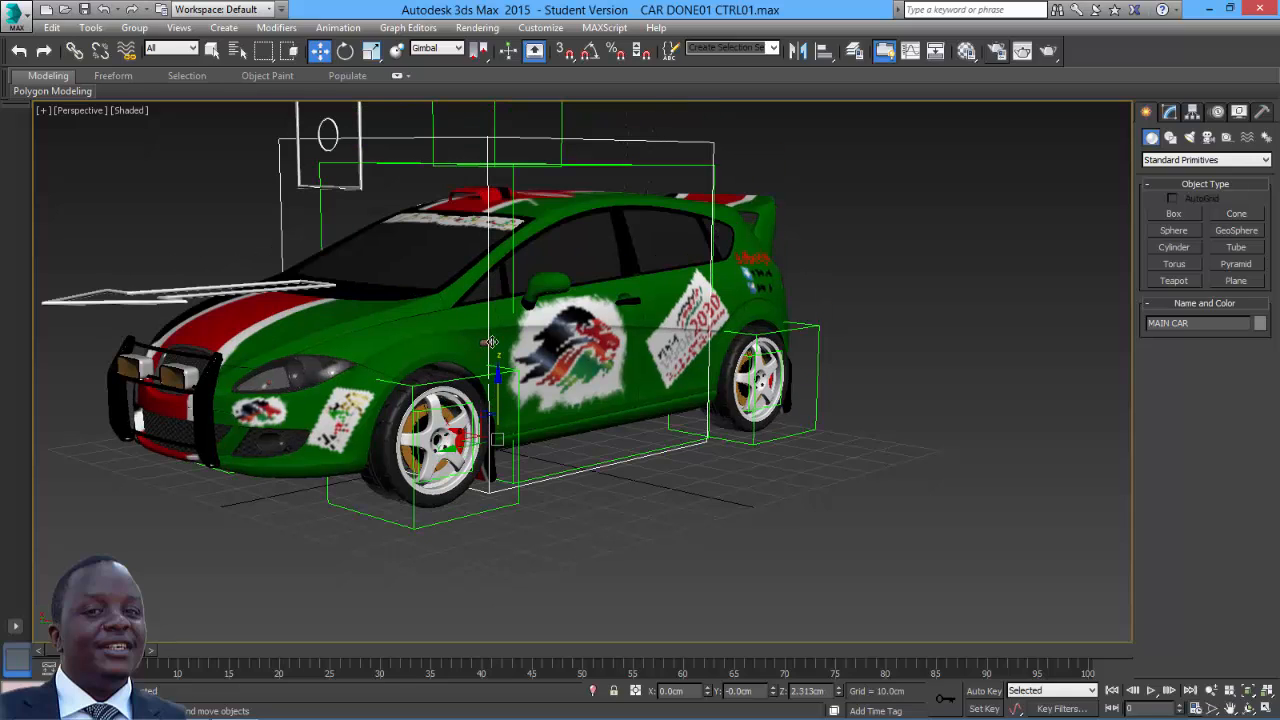
- Try rotating the 01 FRNT LFT TYRE control about its axle and the front left brake disc control, undoing each rotation
click(413, 525)
click(344, 51)
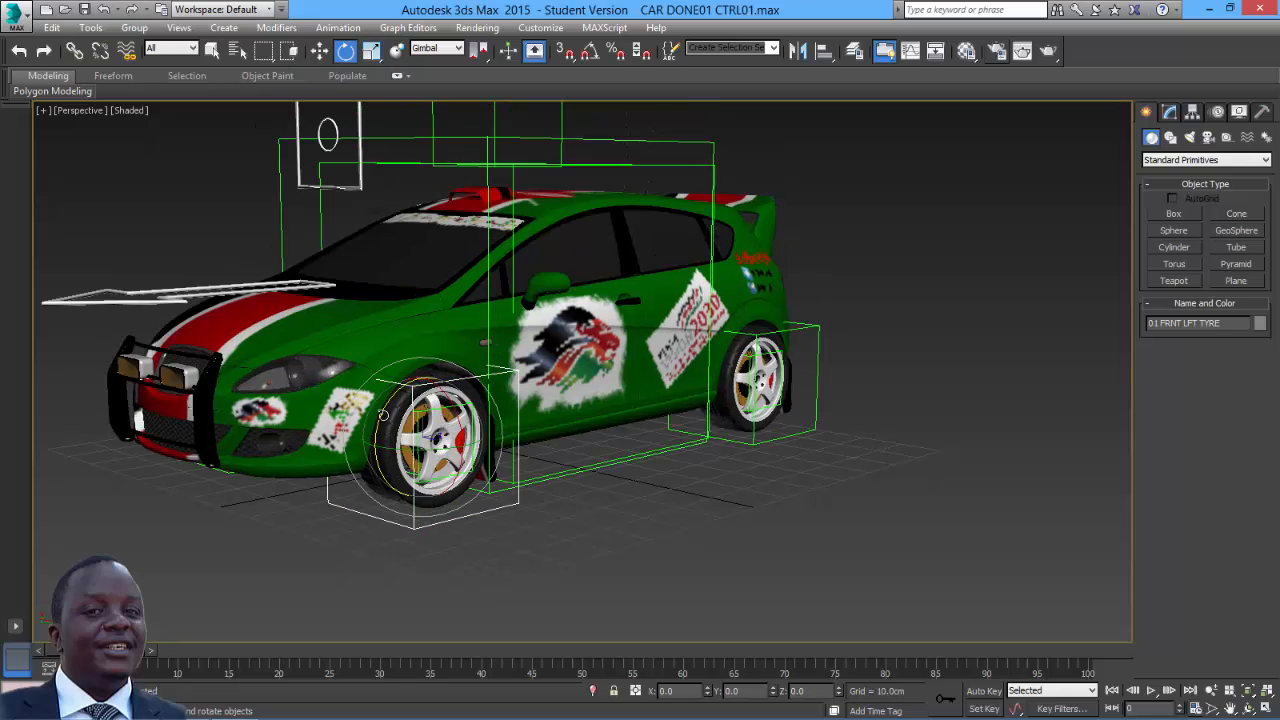
drag(382, 414, 369, 426)
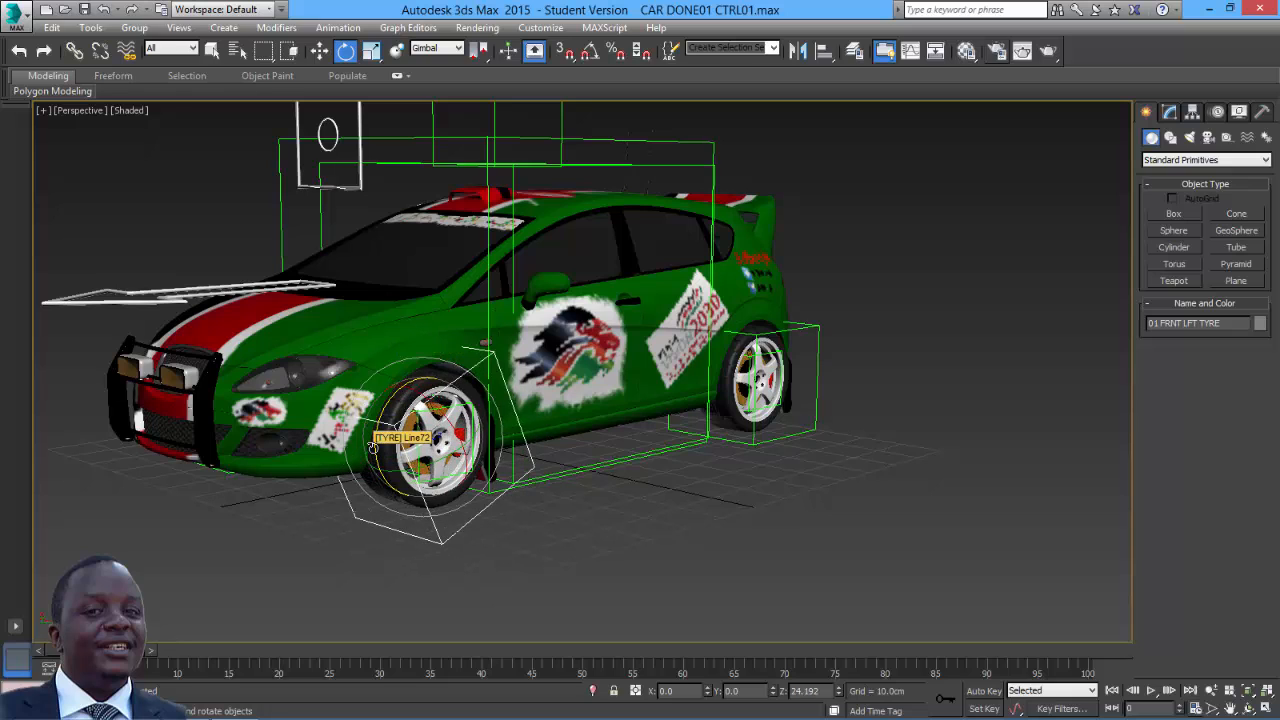
key(ctrl+z)
click(419, 418)
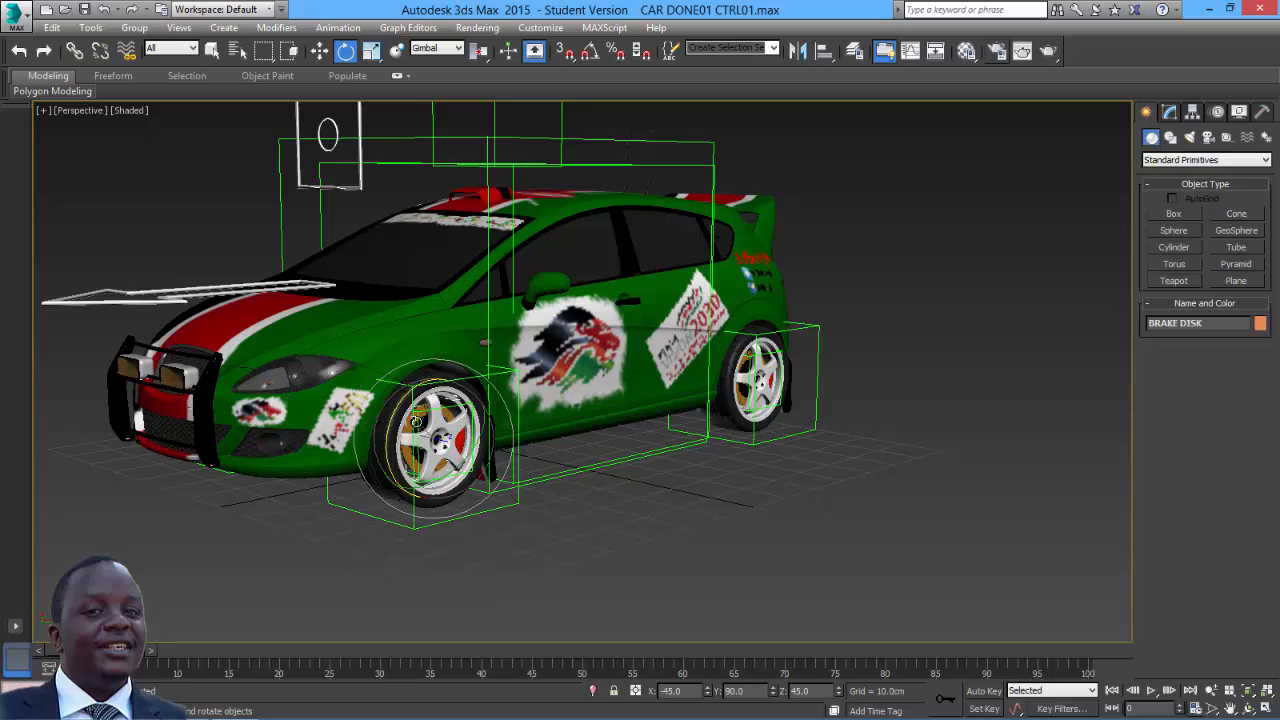
drag(390, 445, 420, 461)
key(ctrl+z)
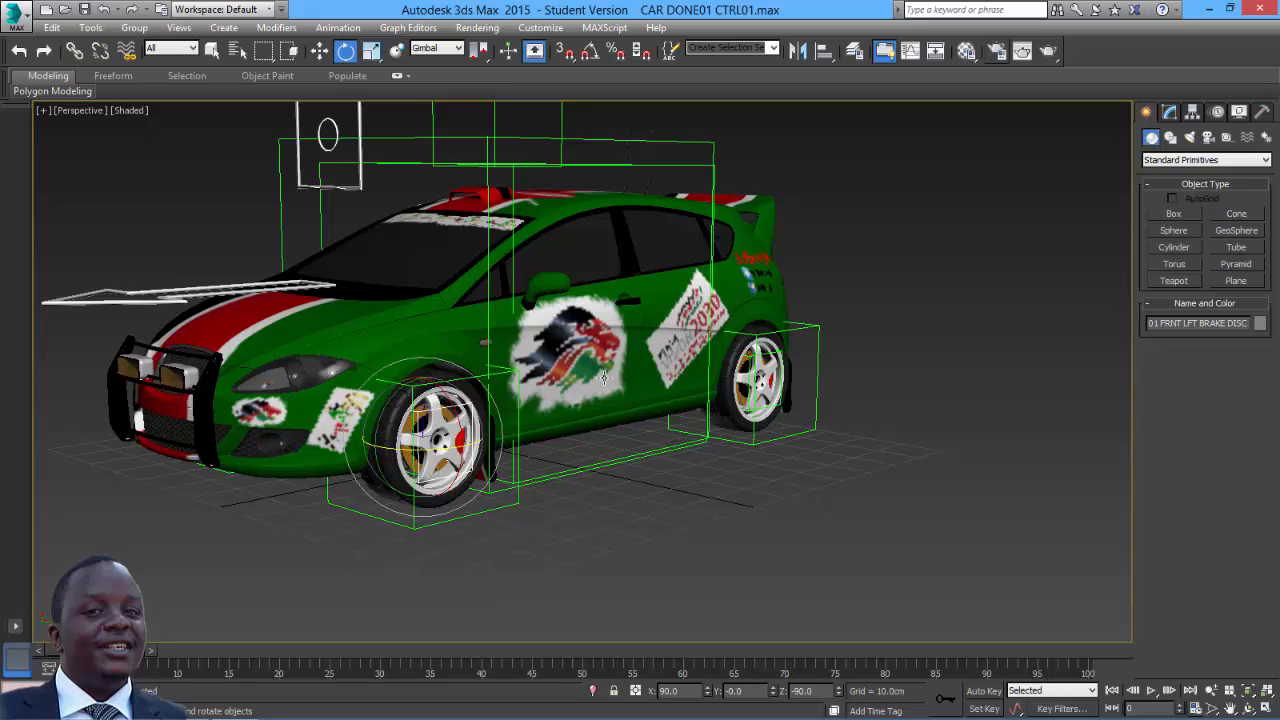
- Isolate the BODY ROLL control together with the car body
middle_drag(721, 287, 790, 340)
click(675, 218)
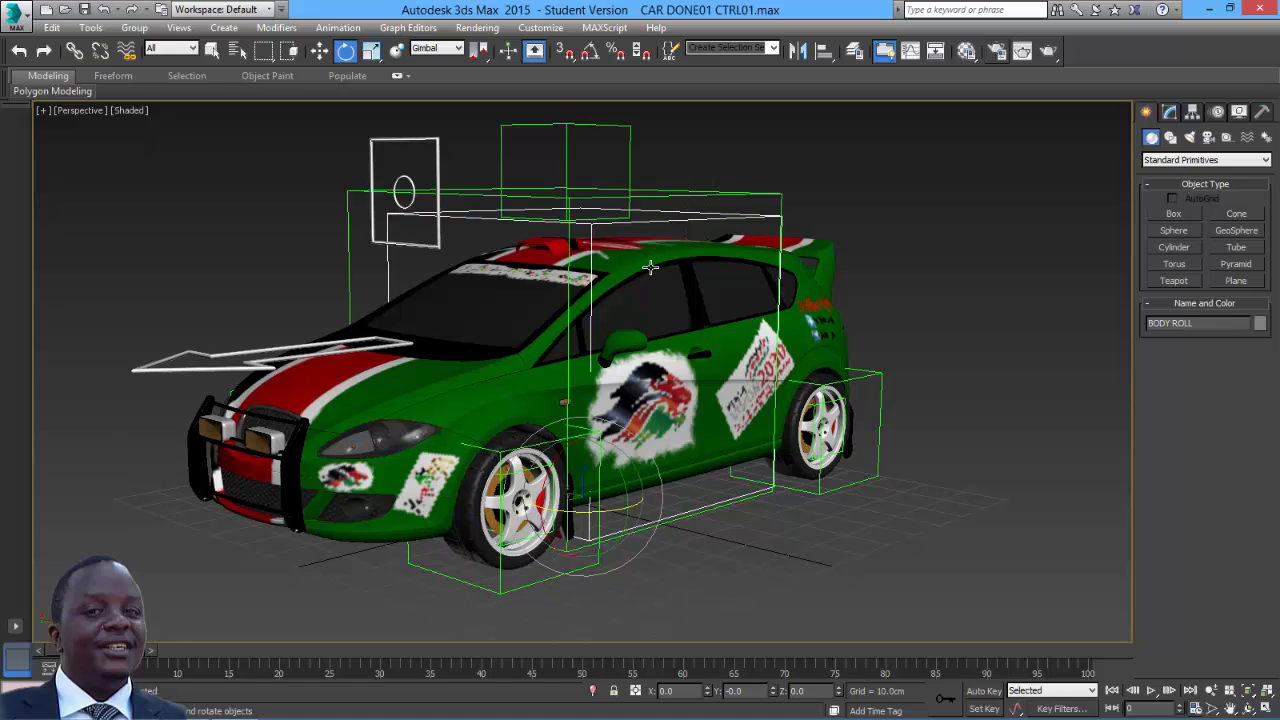
ctrl+click(650, 267)
right_click(650, 267)
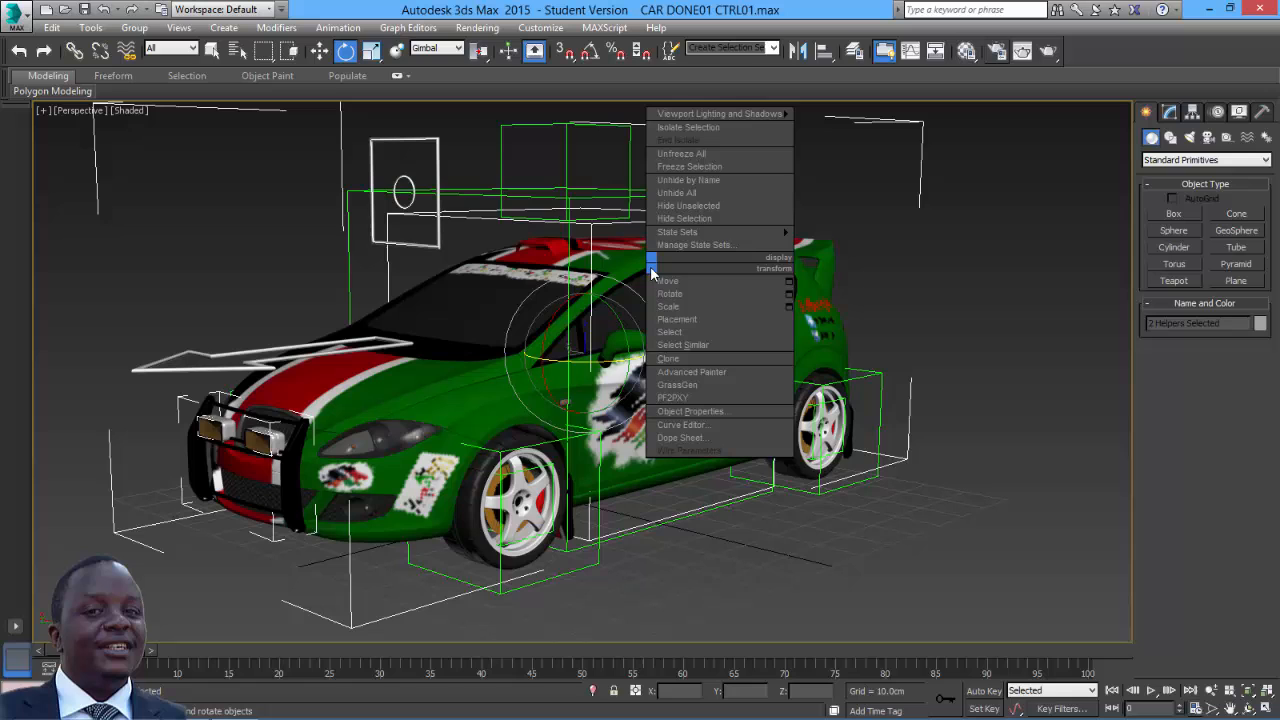
click(688, 128)
scroll(893, 279, down, 10)
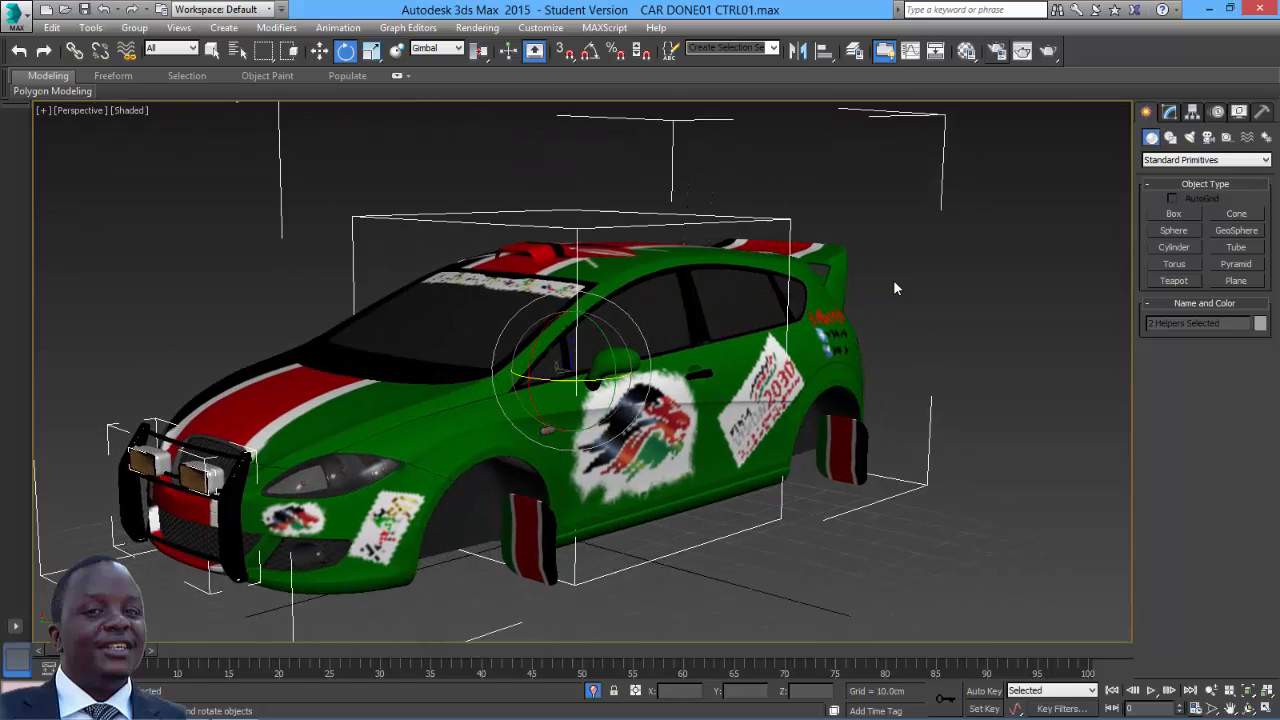
- Test the BODY ROLL control by tilting it about Y, undo the rotation and end the isolation
click(1051, 374)
click(661, 271)
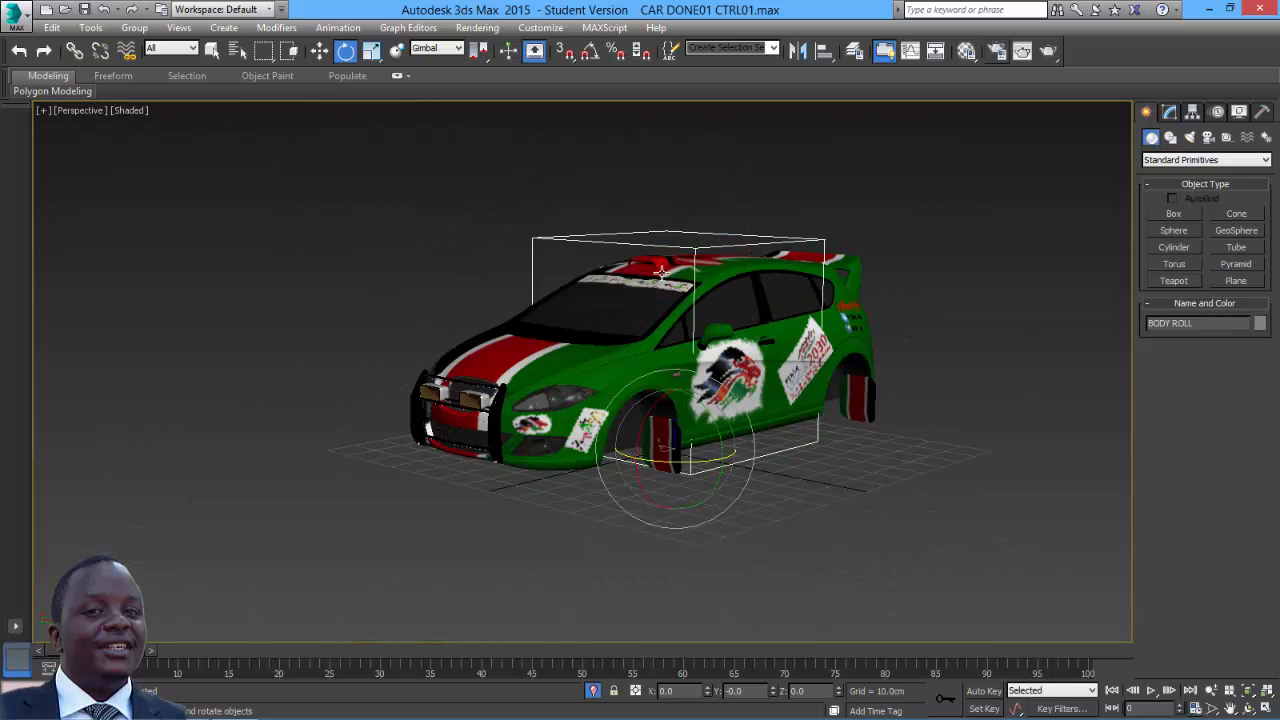
mouse_move(711, 422)
mouse_down()
mouse_move(708, 447)
mouse_move(705, 420)
mouse_up()
key(ctrl+z)
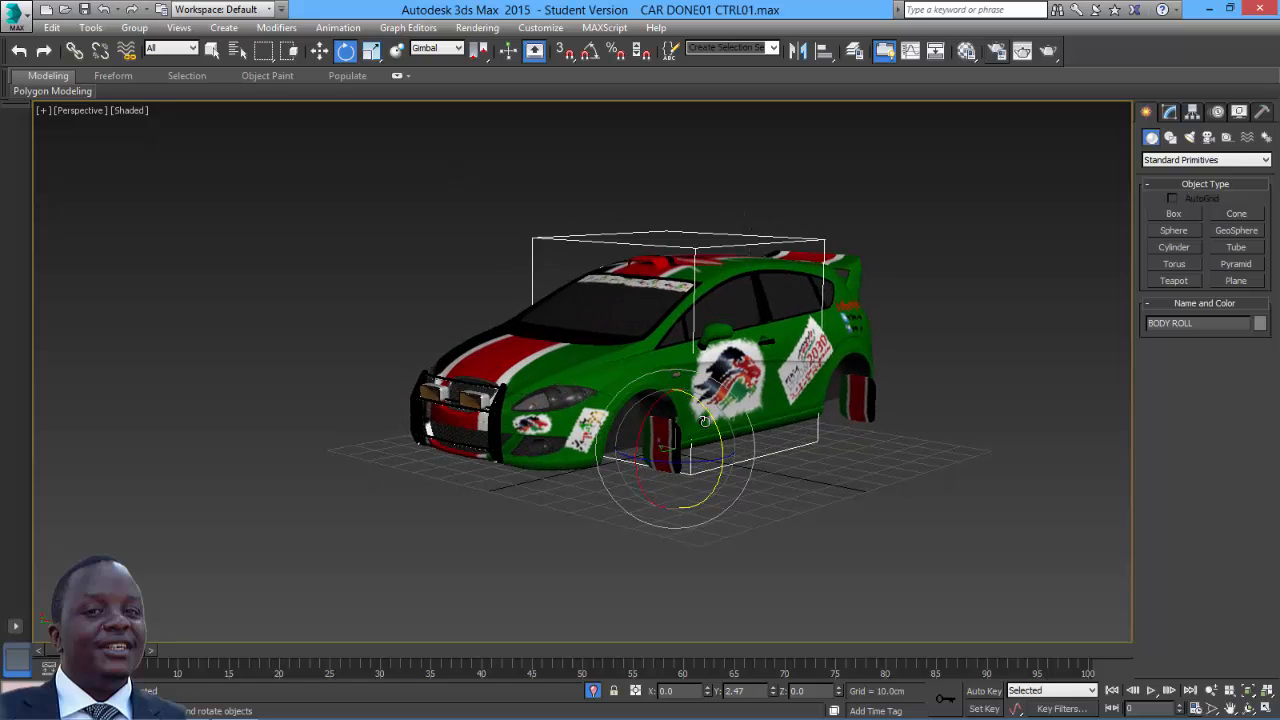
right_click(777, 277)
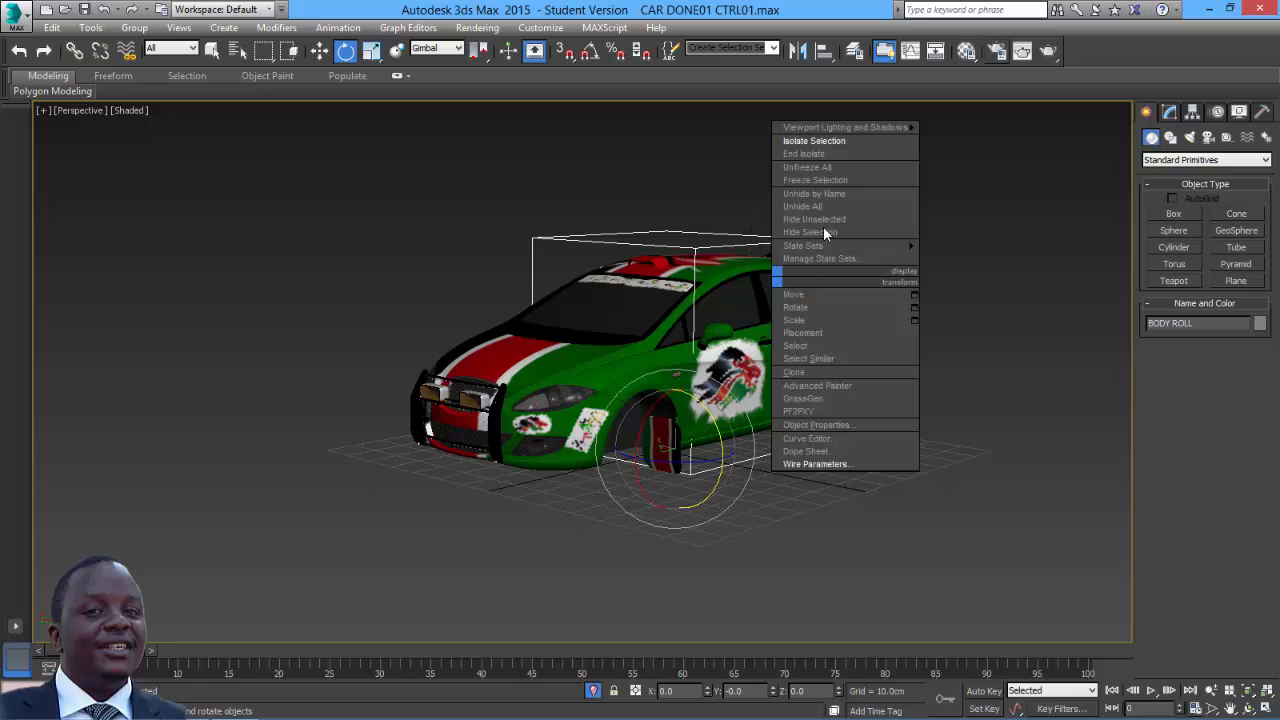
click(805, 155)
- Test-rotate the 01 FRNT LFT TYRE and 03 BACK LFT TYRE controls about their axles, undoing each rotation
middle_drag(852, 293, 866, 295)
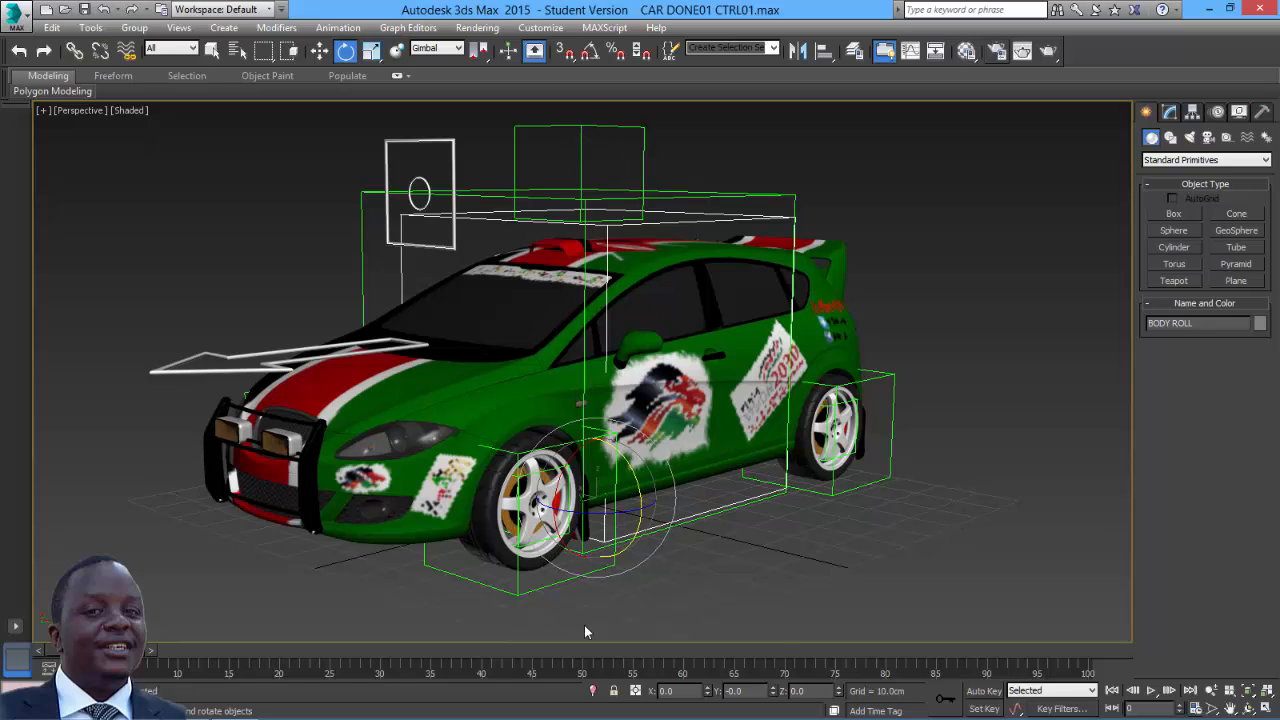
alt+middle_drag(512, 398, 537, 411)
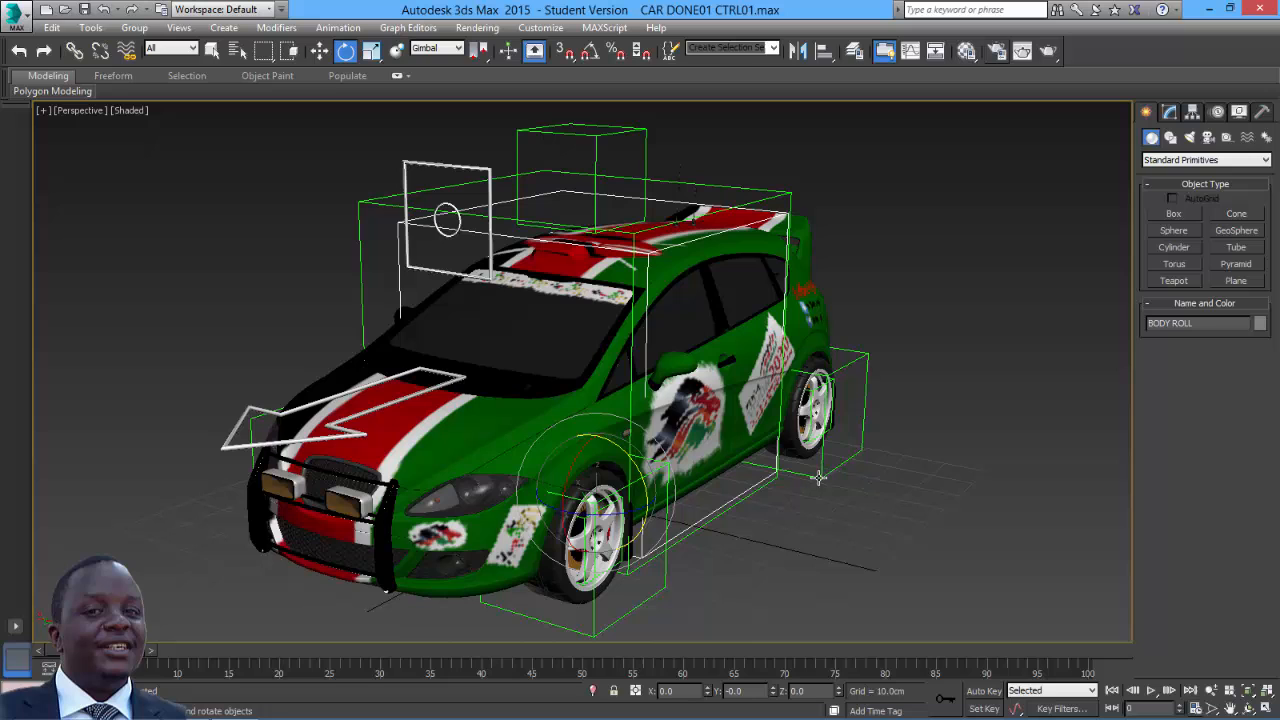
click(775, 559)
middle_drag(775, 559, 764, 510)
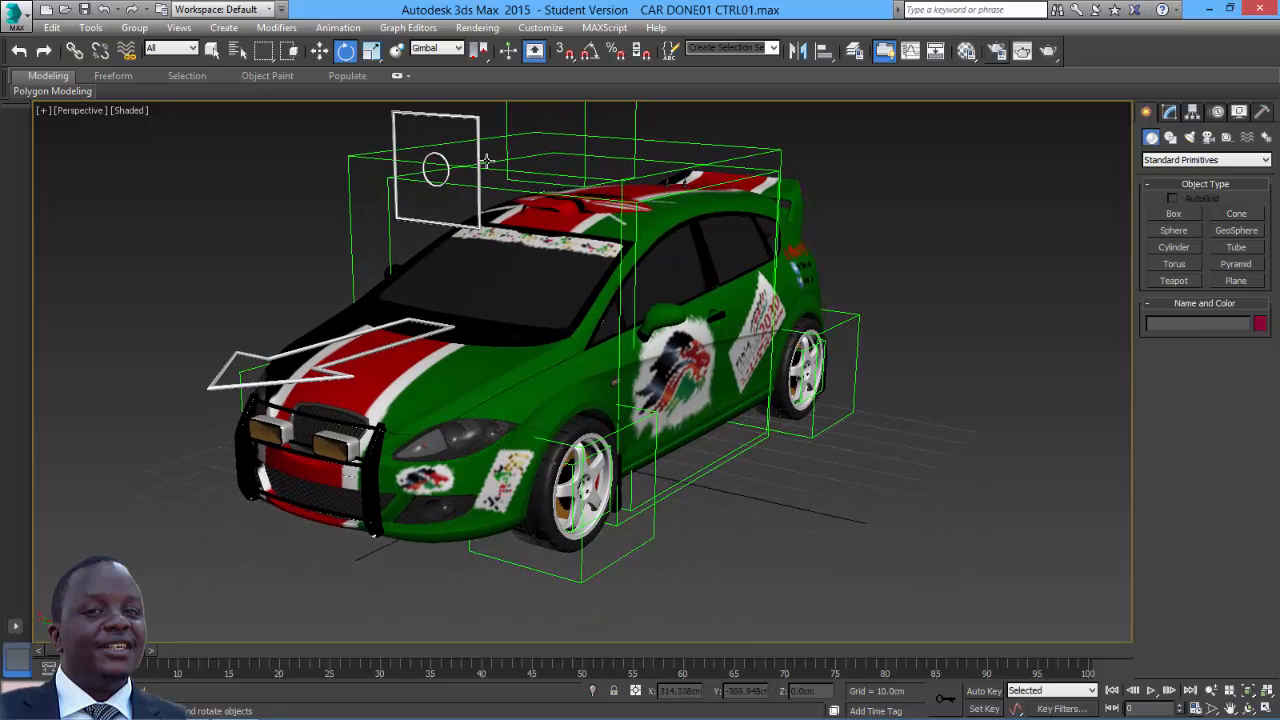
click(581, 575)
drag(535, 459, 529, 483)
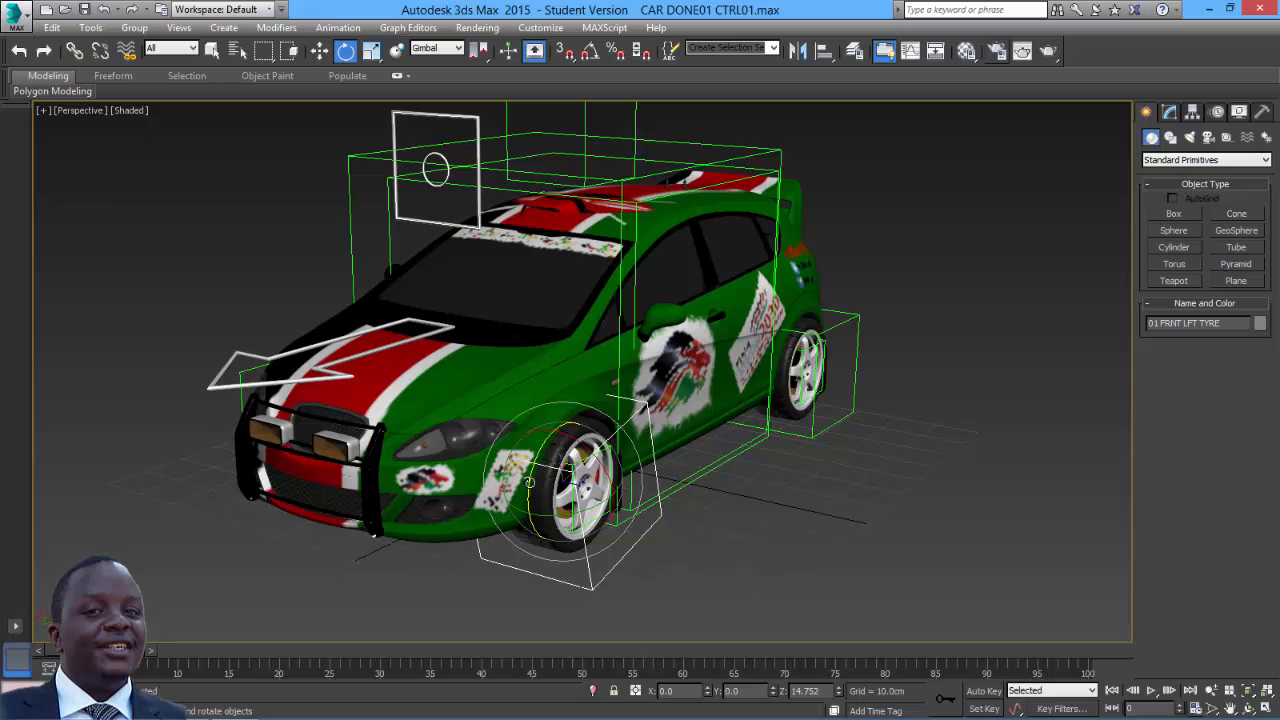
key(ctrl+z)
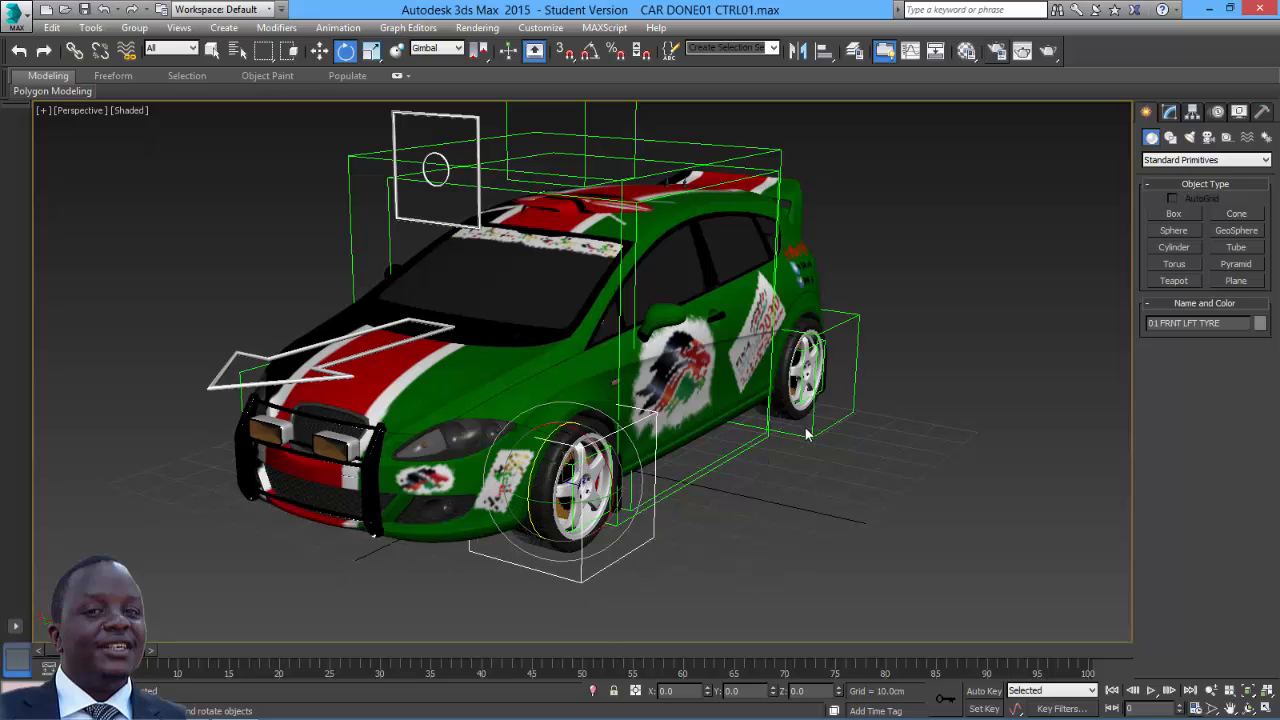
click(812, 431)
drag(762, 357, 764, 403)
key(ctrl+z)
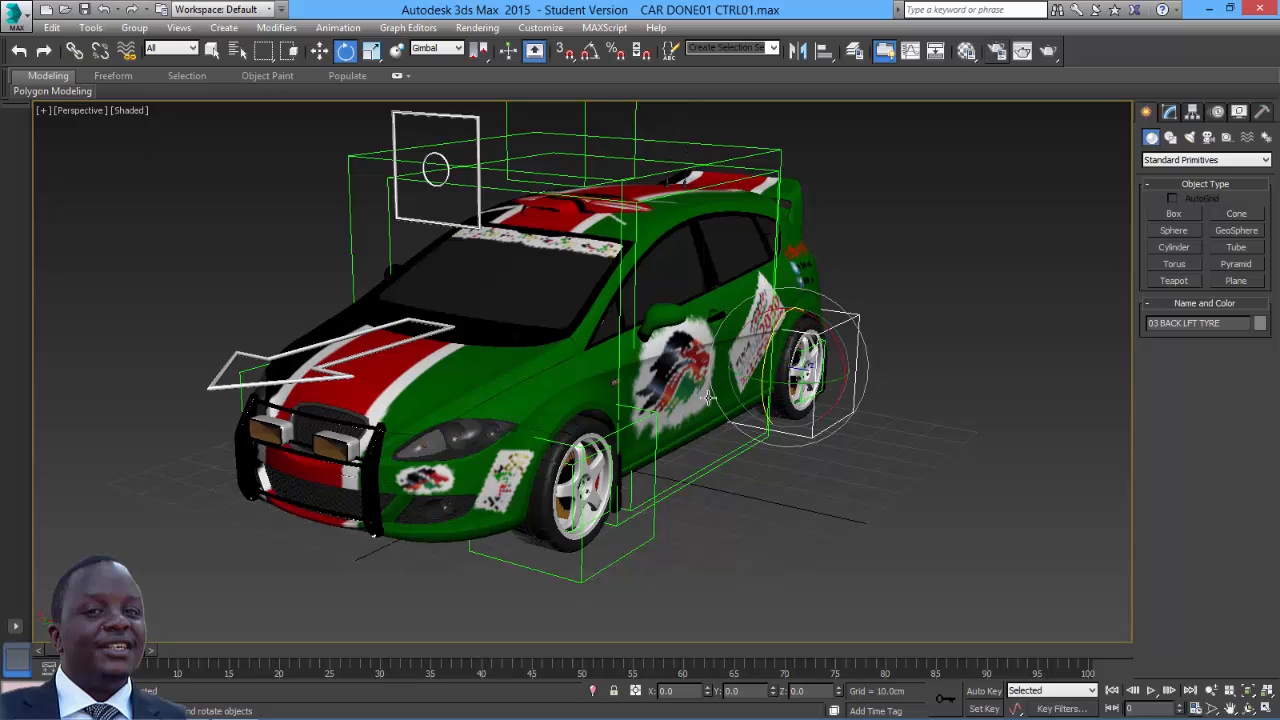
- Test-rotate the 02 FRNT RGHT TYRE and 03 BACK RGHT TYRE controls about their axles, undoing each rotation
alt+middle_drag(526, 486, 597, 477)
click(655, 485)
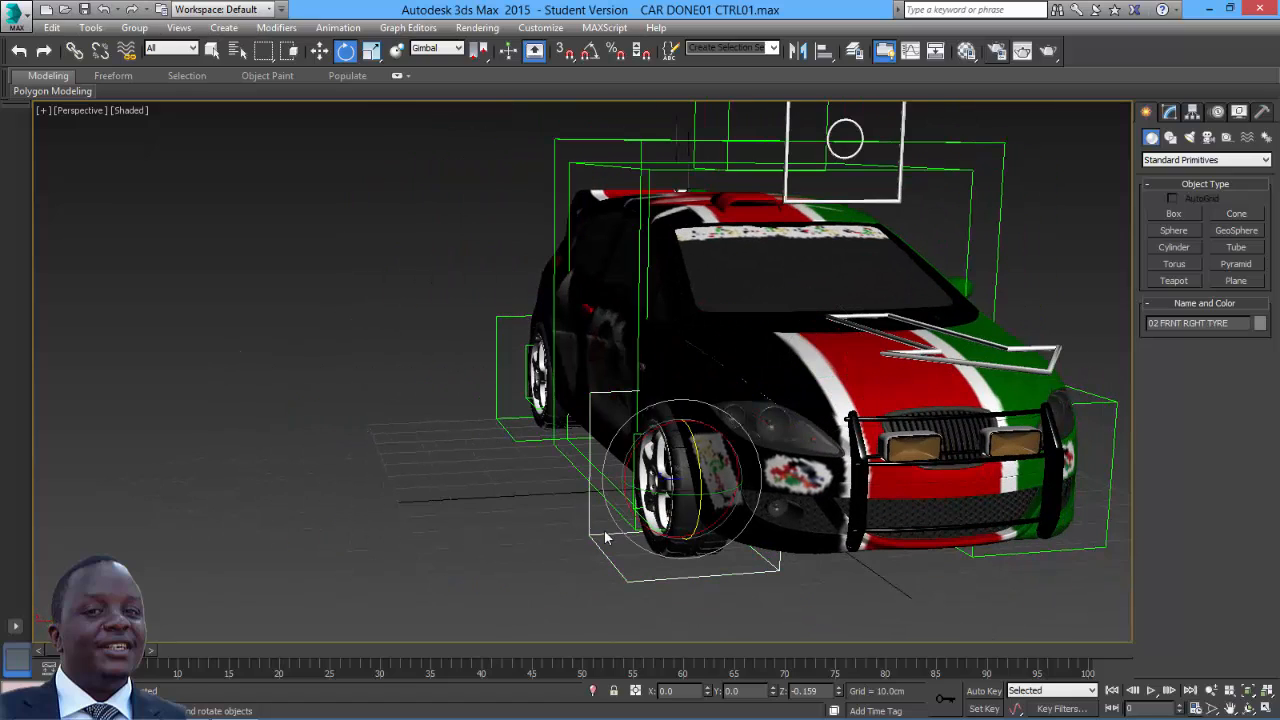
drag(698, 454, 700, 464)
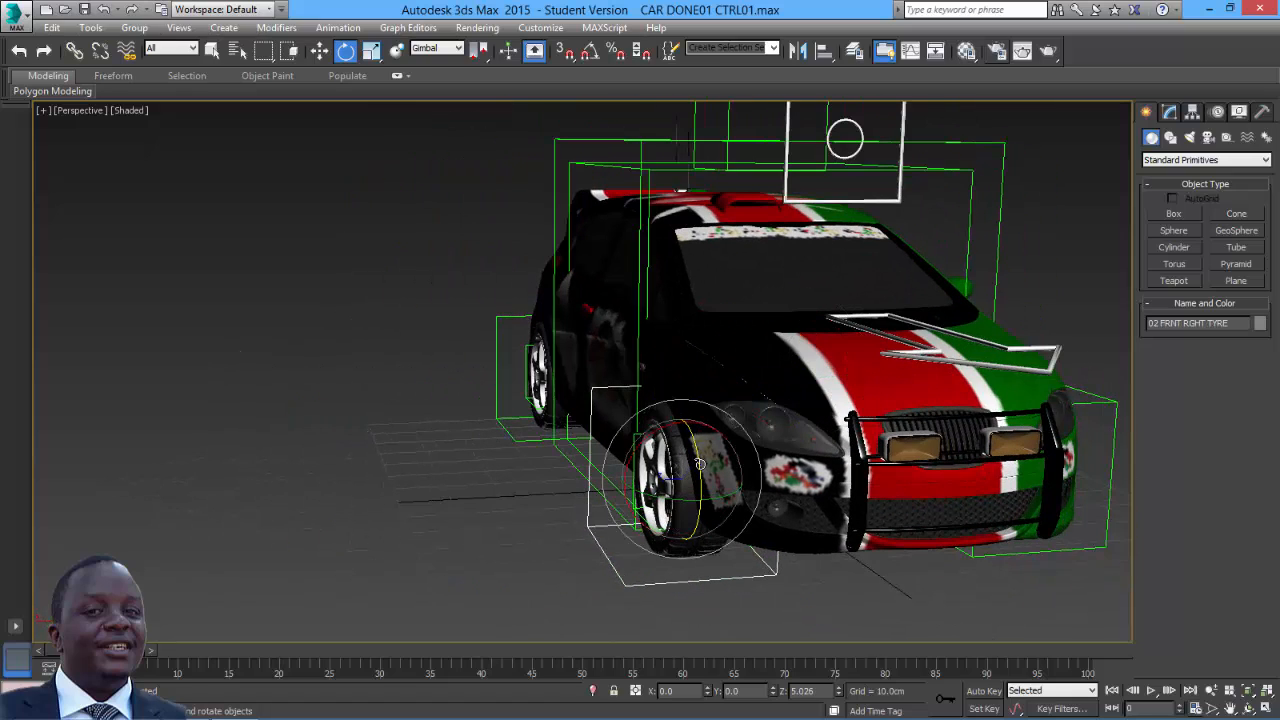
key(ctrl+z)
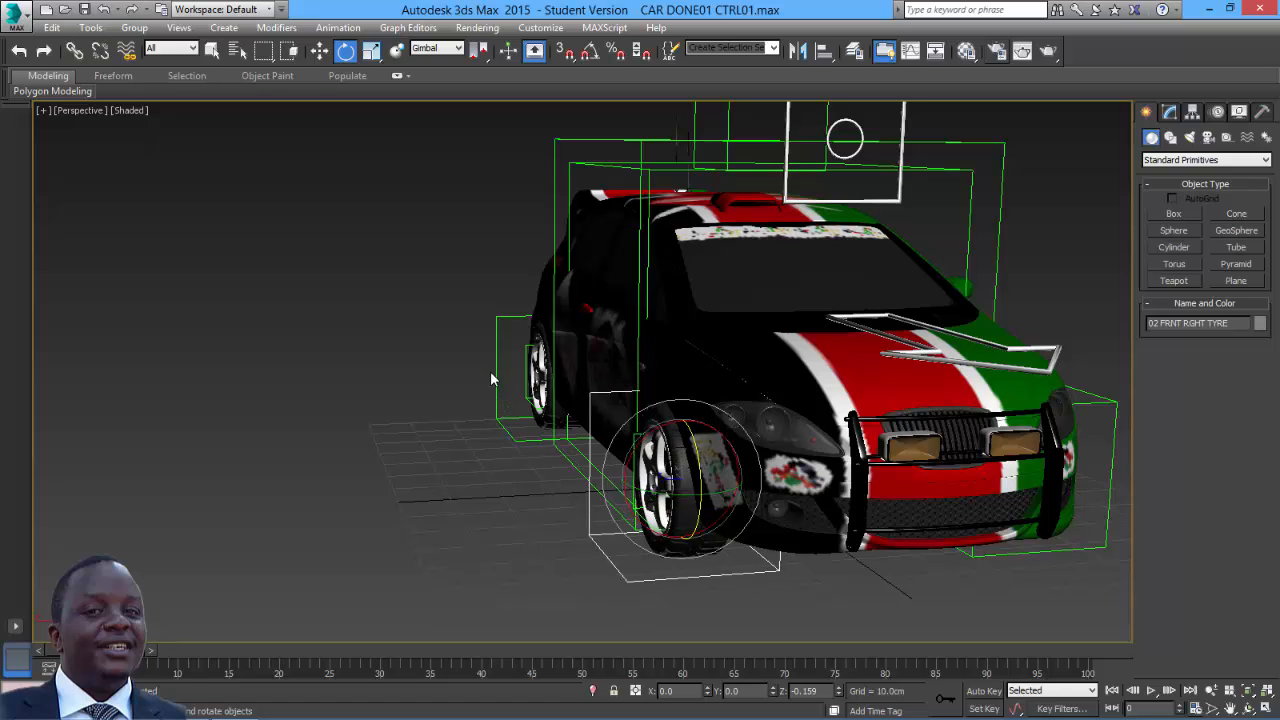
click(538, 388)
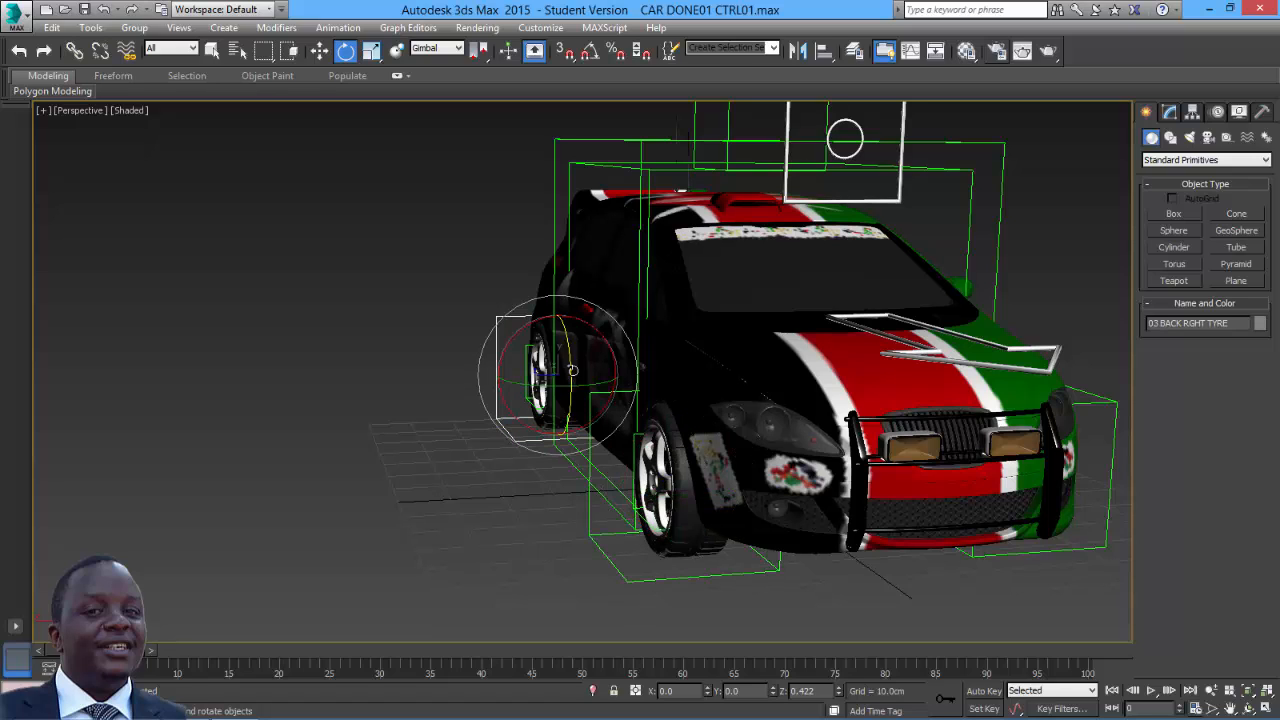
drag(572, 370, 575, 370)
key(ctrl+z)
- Try rotating the MASTER WHEEL control above the roof about Y, and undo the rotation
middle_drag(747, 429, 654, 416)
scroll(668, 432, down, 3)
click(594, 201)
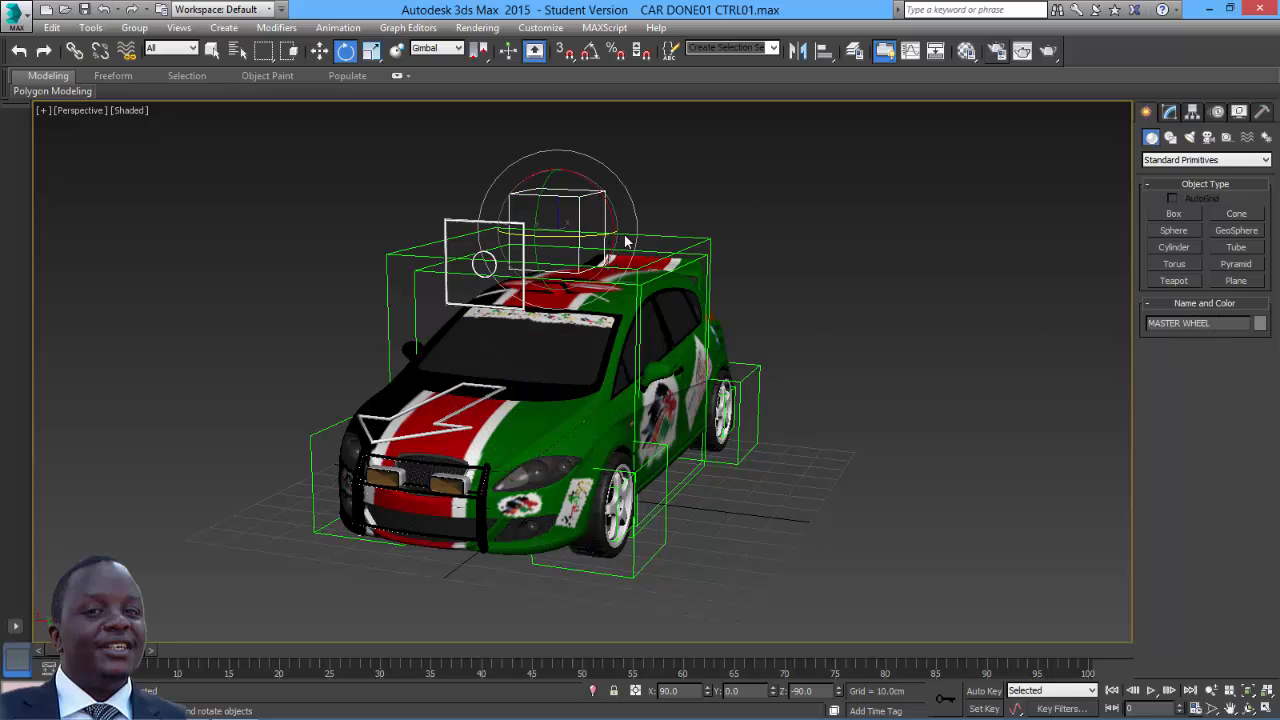
drag(540, 200, 547, 243)
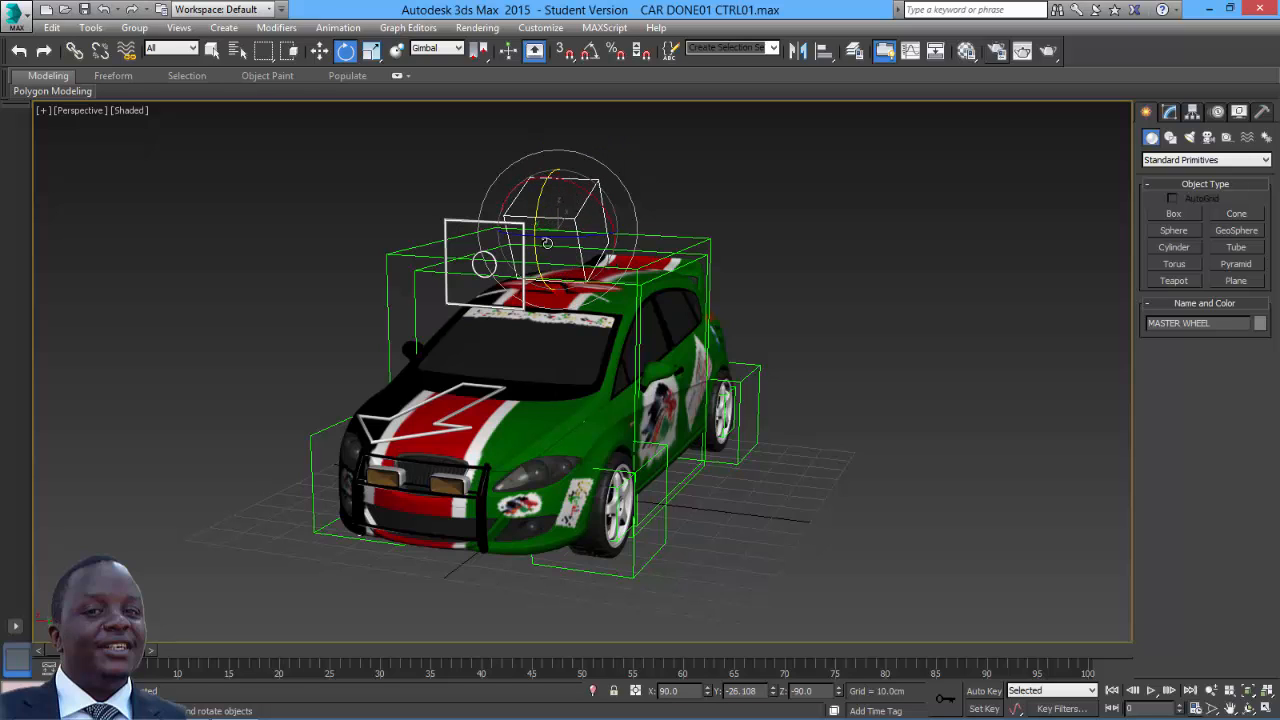
key(ctrl+z)
alt+middle_drag(857, 393, 1028, 348)
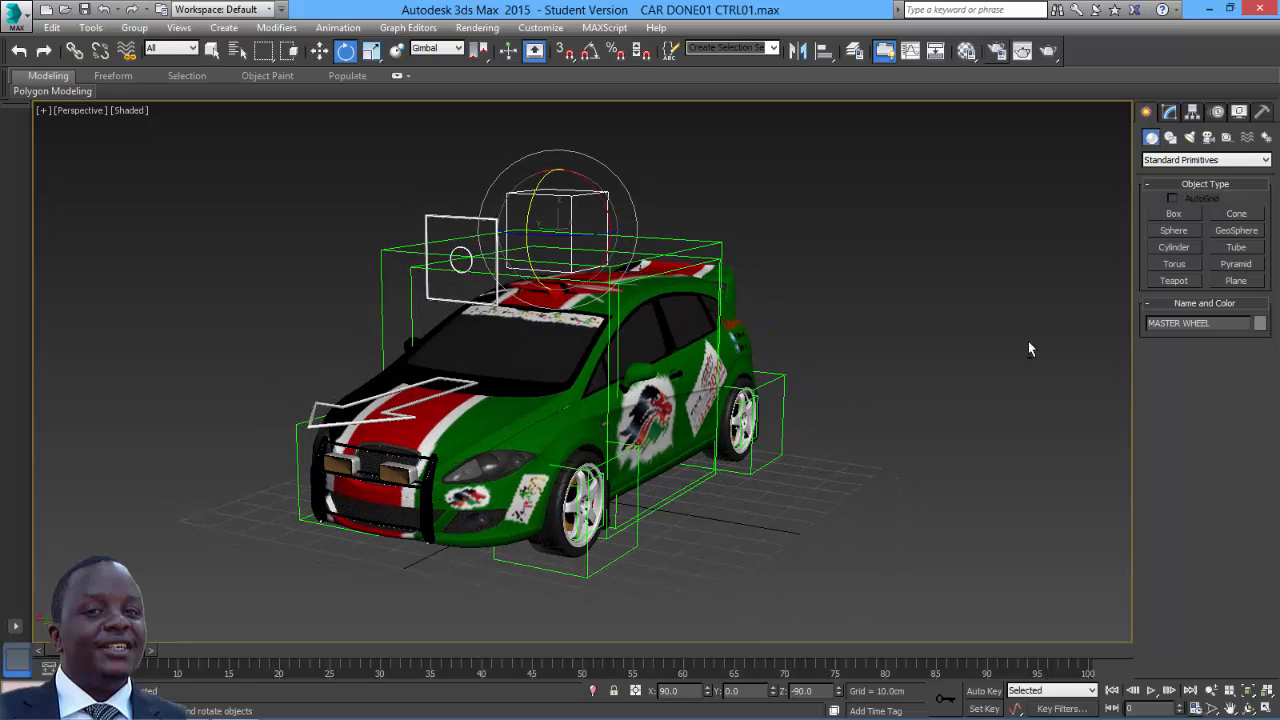
- Hide the MAIN CAR CTRL and STEERING CTRL layers in the Layer Explorer, keeping the WHEEL CTRL layer visible
click(855, 50)
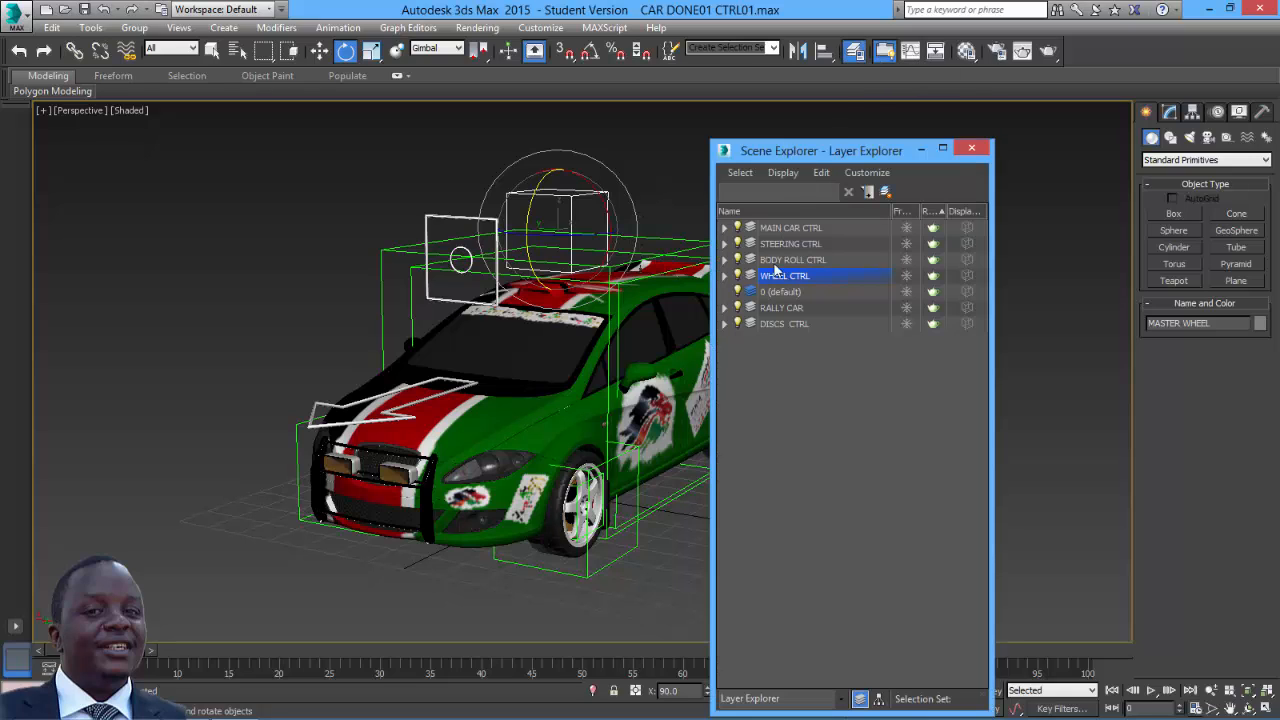
click(738, 276)
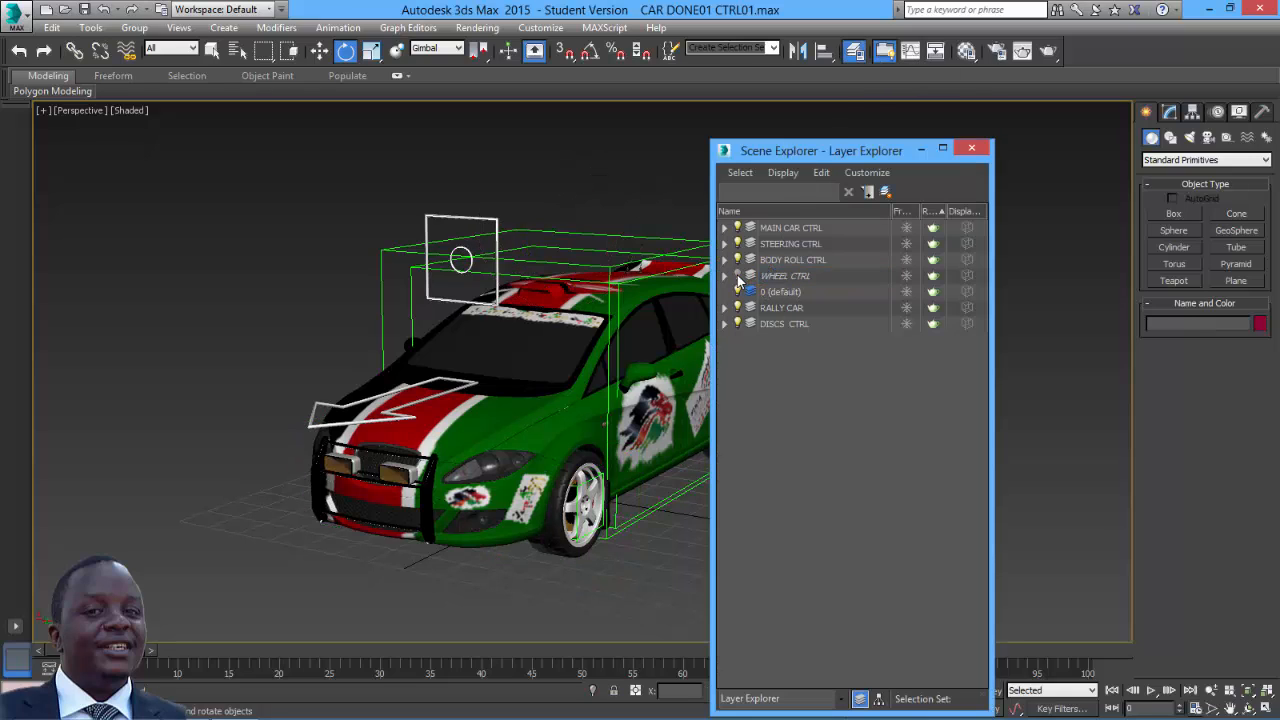
click(738, 276)
click(738, 227)
click(738, 243)
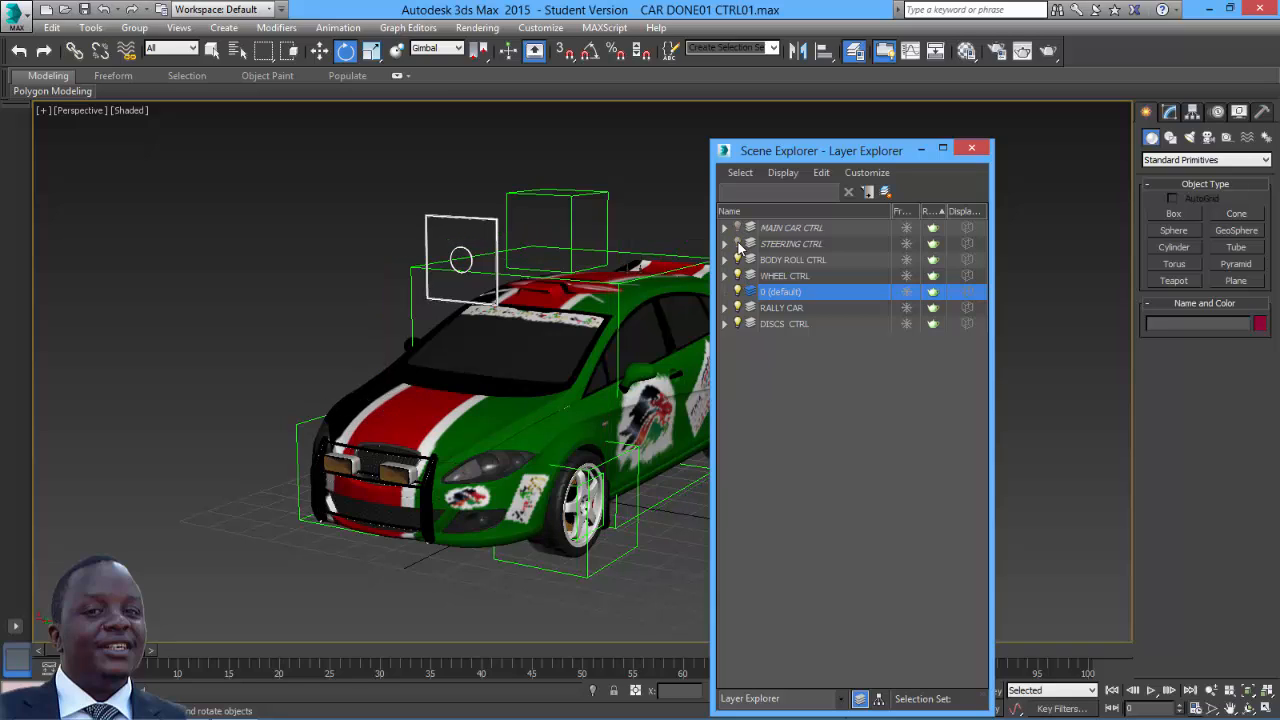
- Hide the BODY ROLL CTRL, RALLY CAR and DISCS CTRL layers, keeping the WHEEL CTRL layer visible
click(738, 259)
click(738, 276)
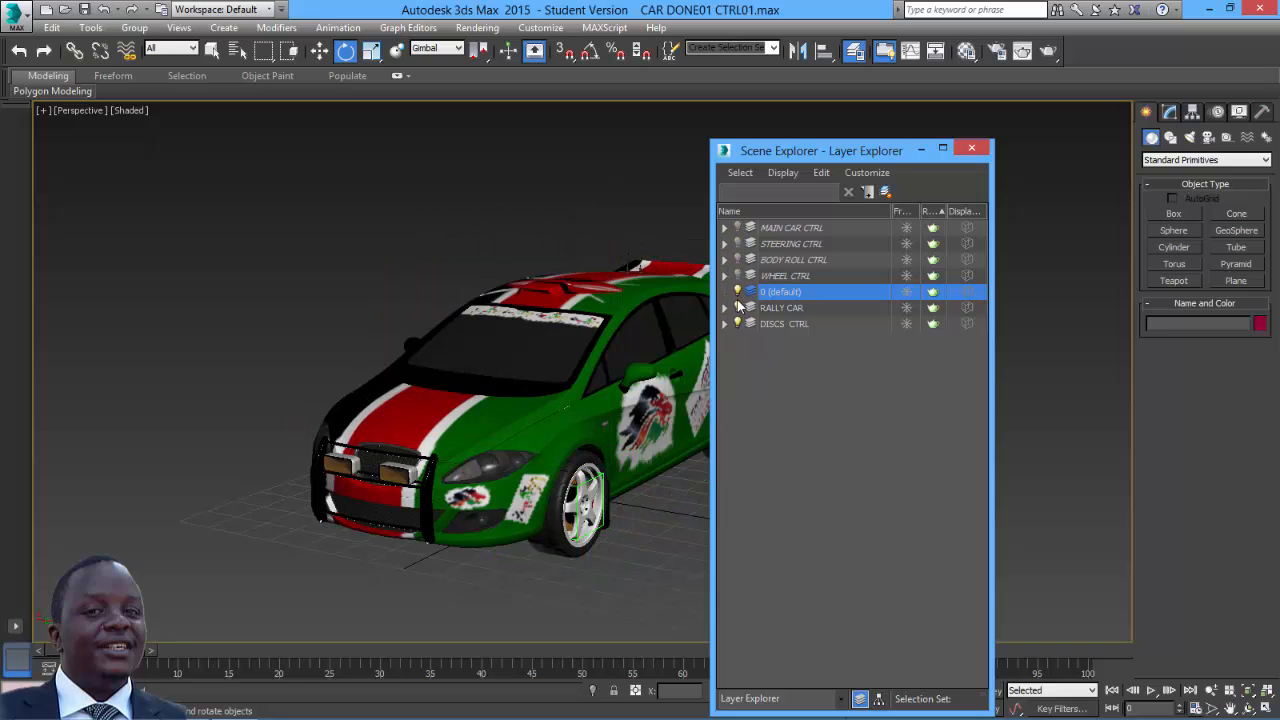
click(738, 276)
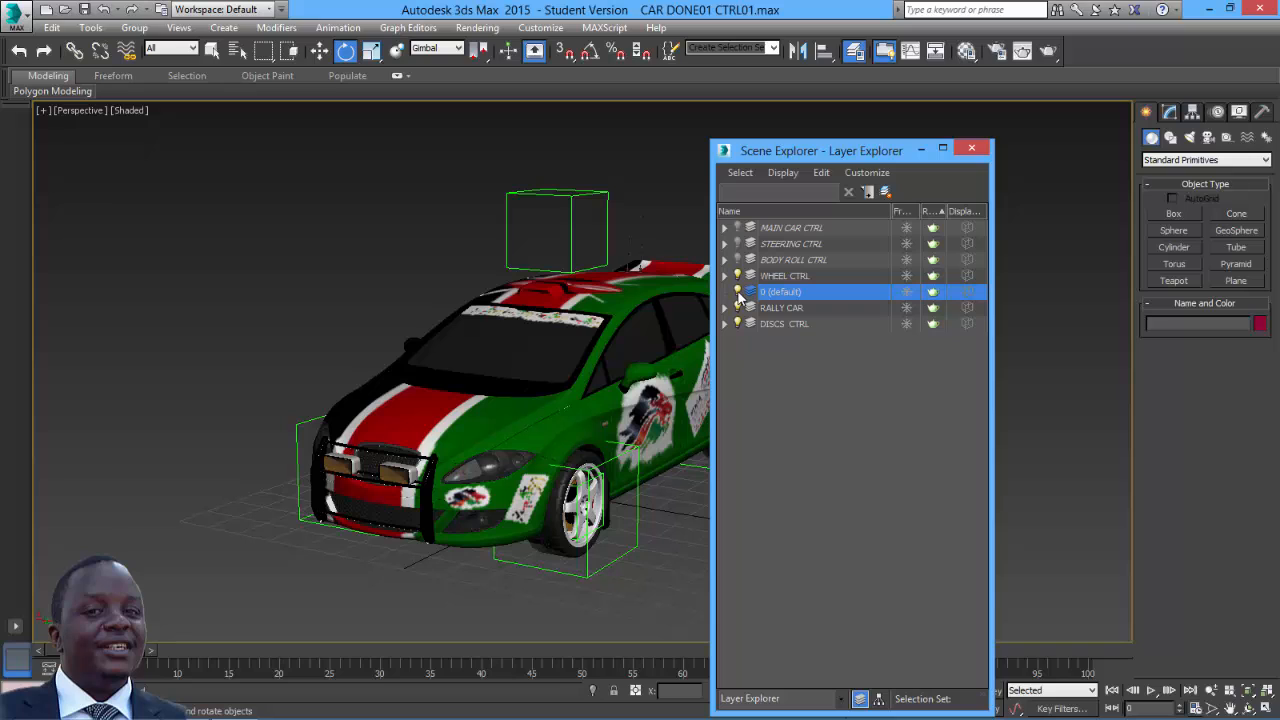
click(738, 307)
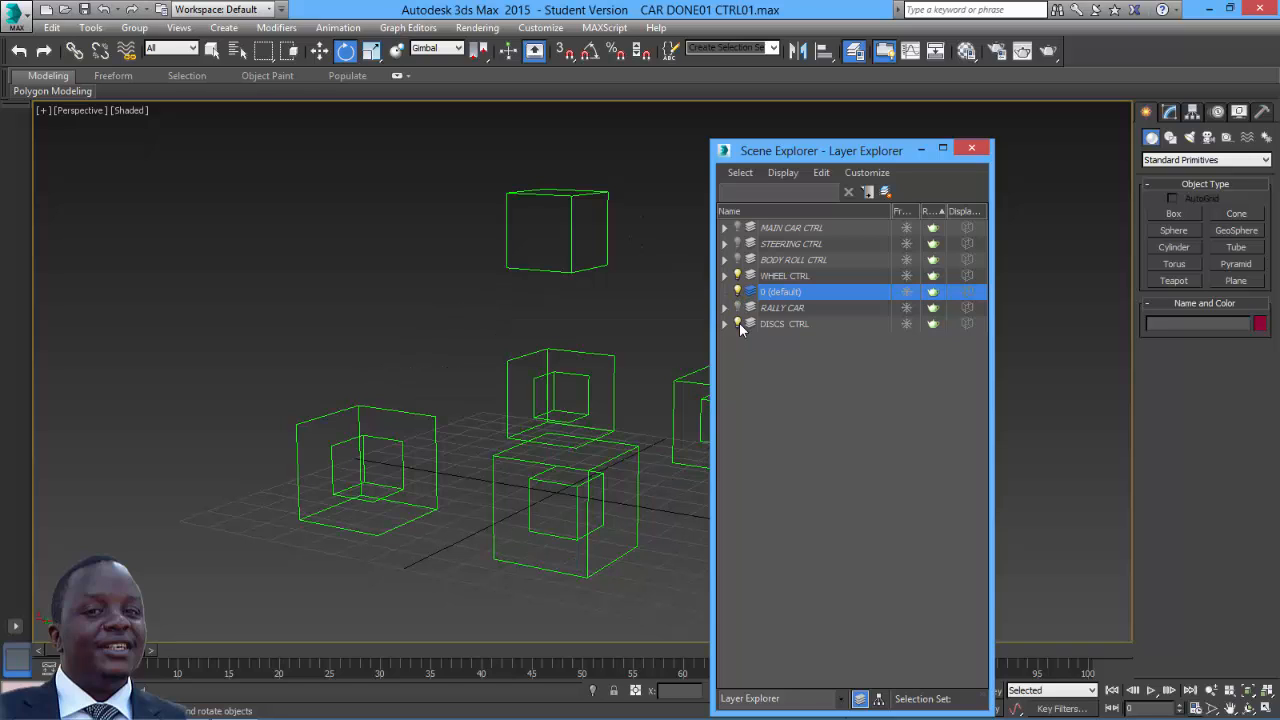
click(737, 322)
drag(760, 155, 1022, 160)
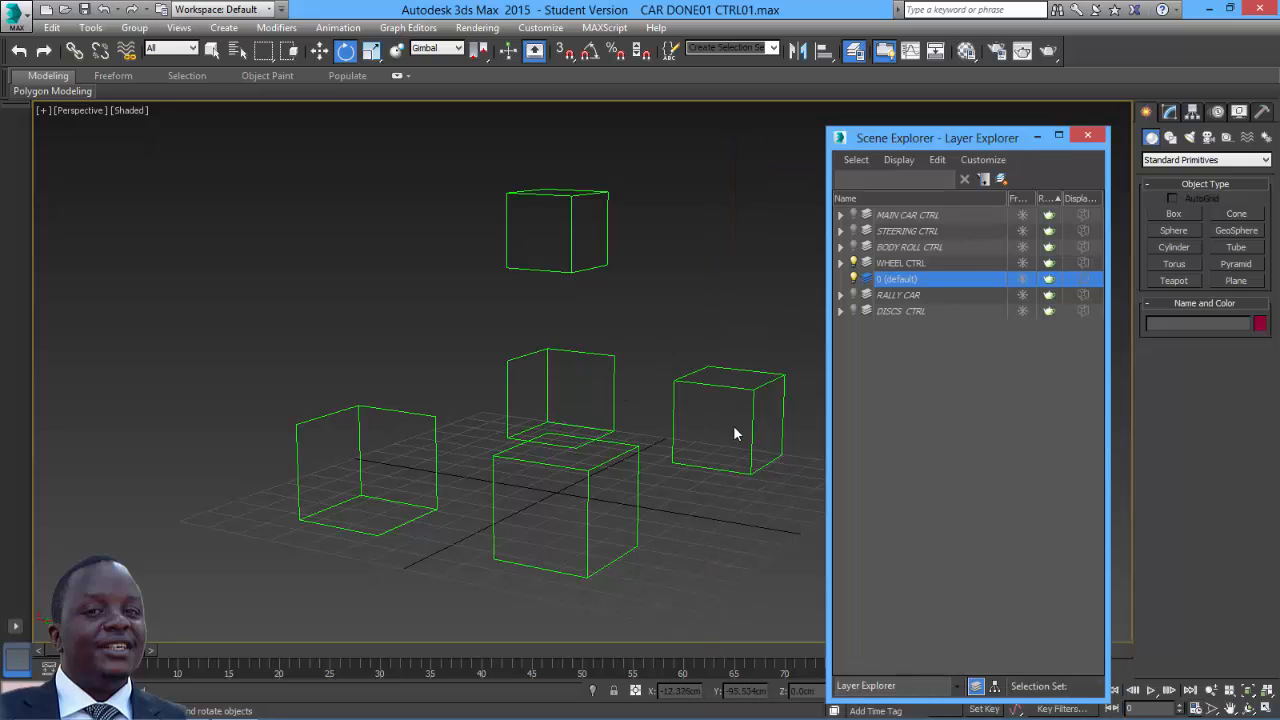
mouse_move(733, 432)
alt+middle_down()
mouse_move(706, 423)
mouse_move(701, 437)
mouse_move(734, 443)
alt+middle_up()
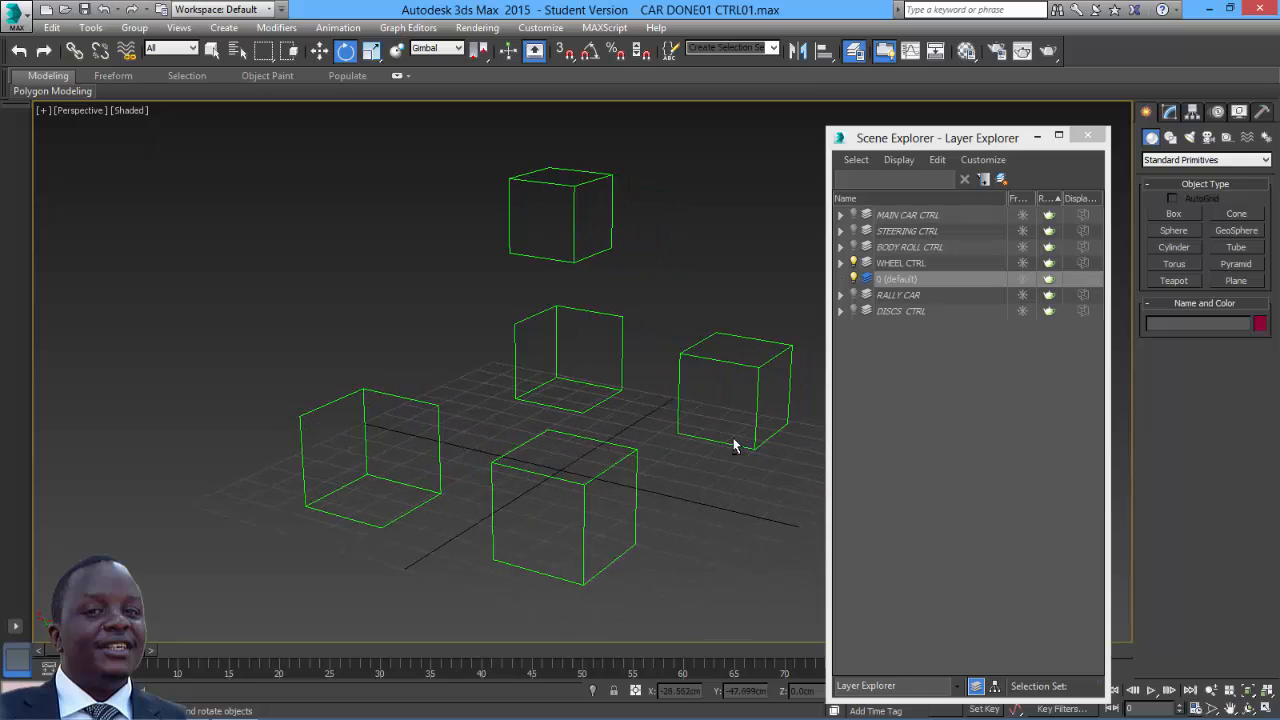
- Close the Layer Explorer and set up parameter wiring between the MASTER WHEEL's Y Rotation and the 01 FRNT LFT TYRE's Z Rotation
click(597, 178)
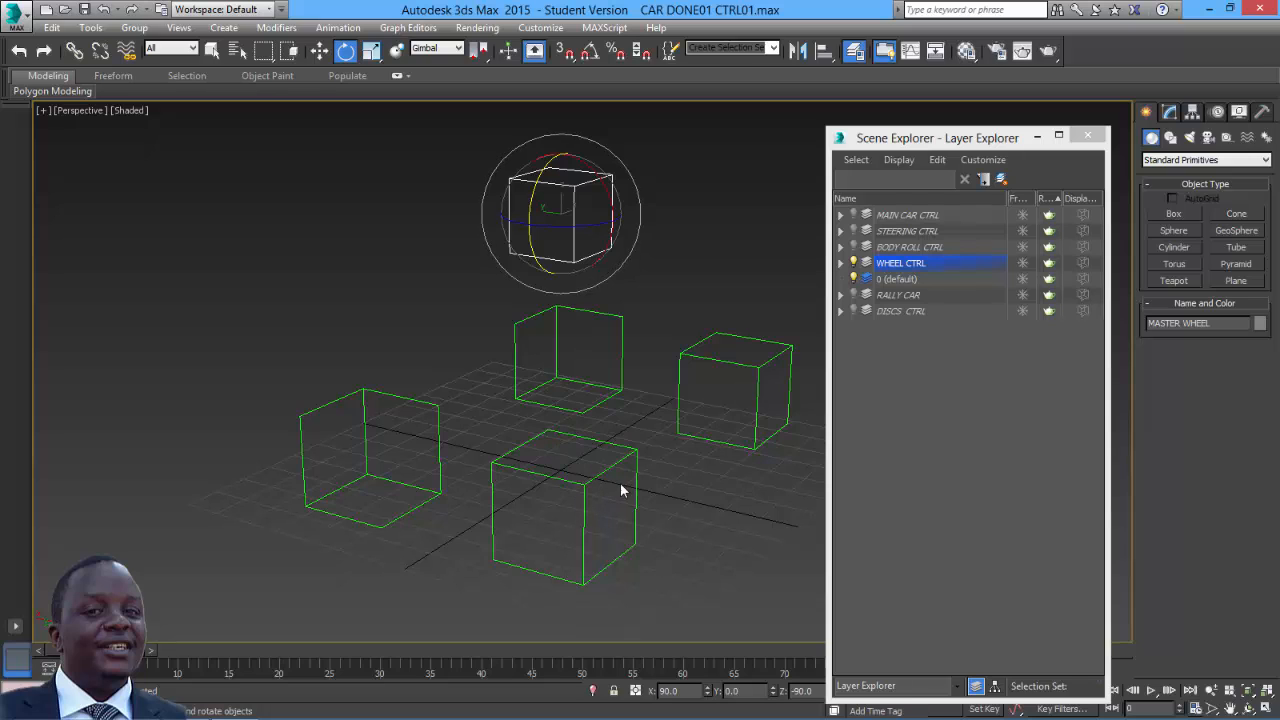
click(1088, 135)
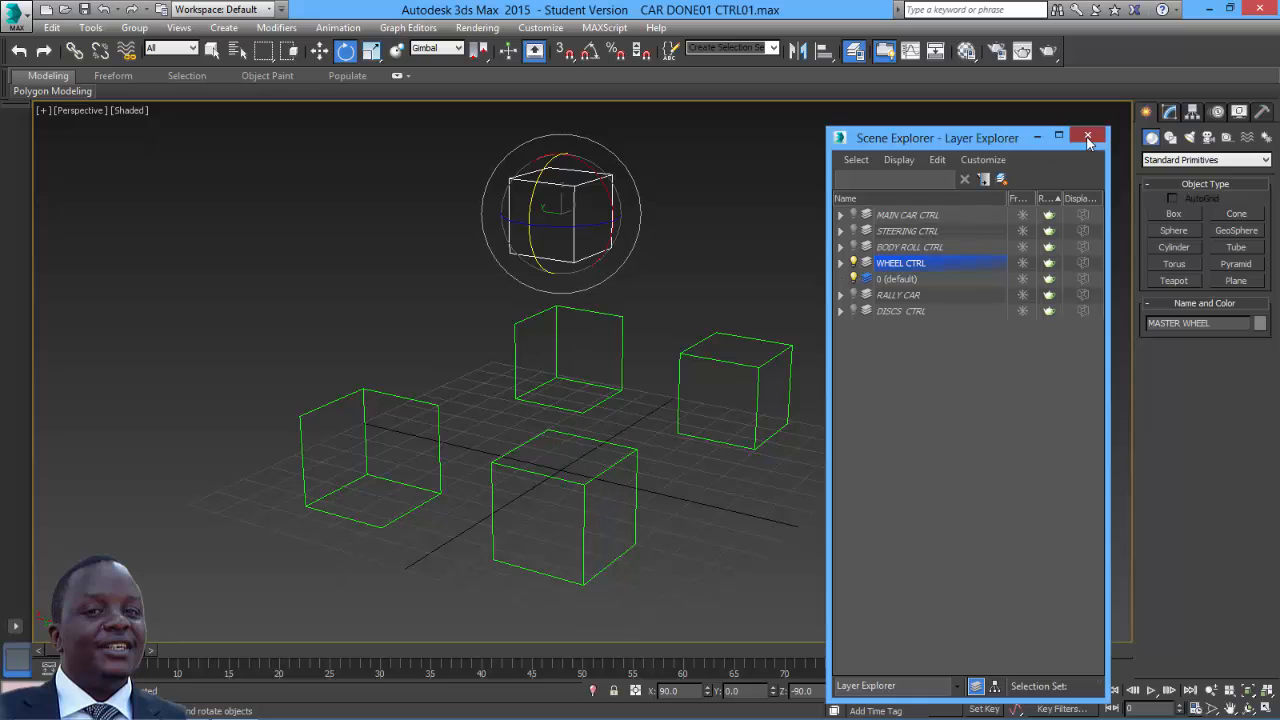
right_click(571, 191)
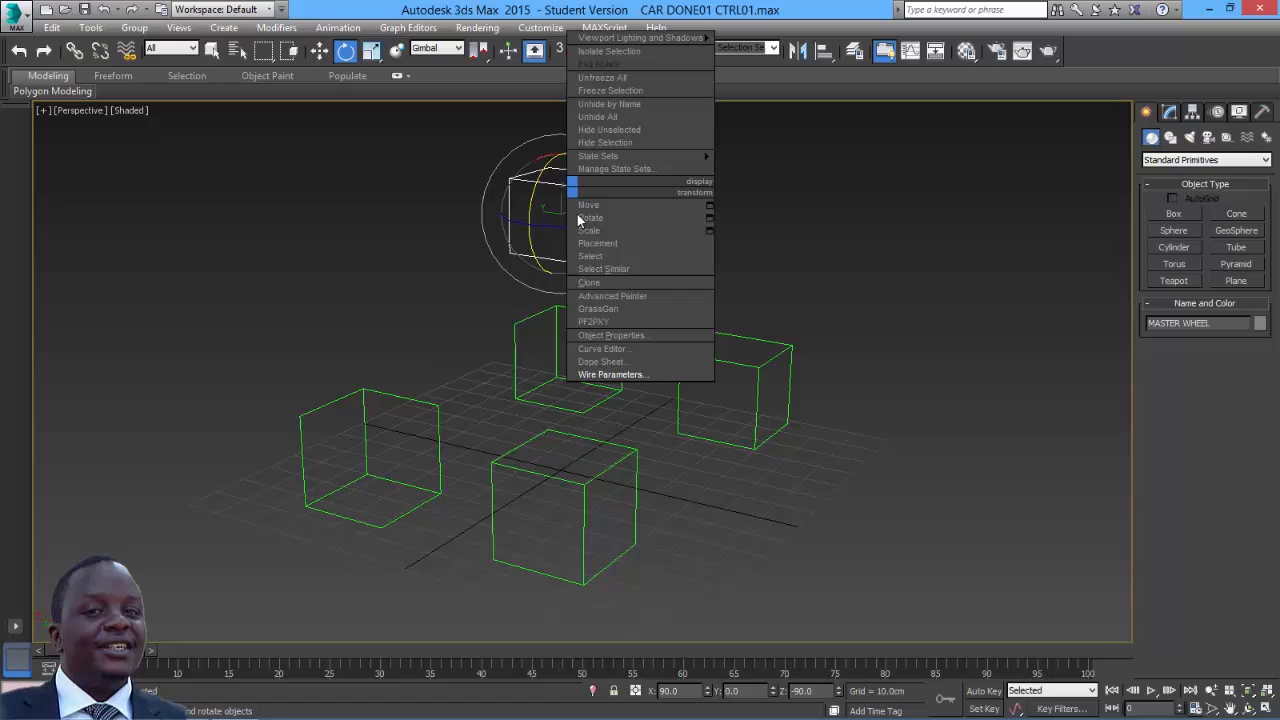
click(629, 376)
mouse_move(590, 225)
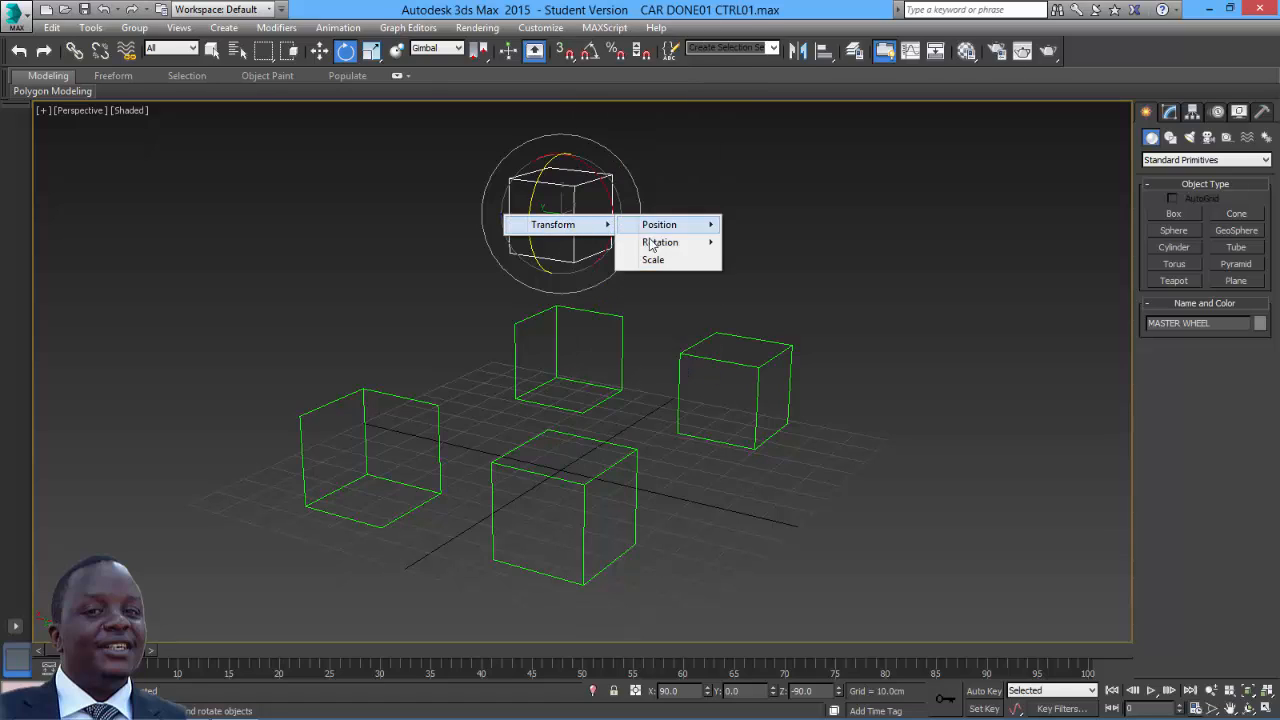
mouse_move(654, 244)
click(778, 262)
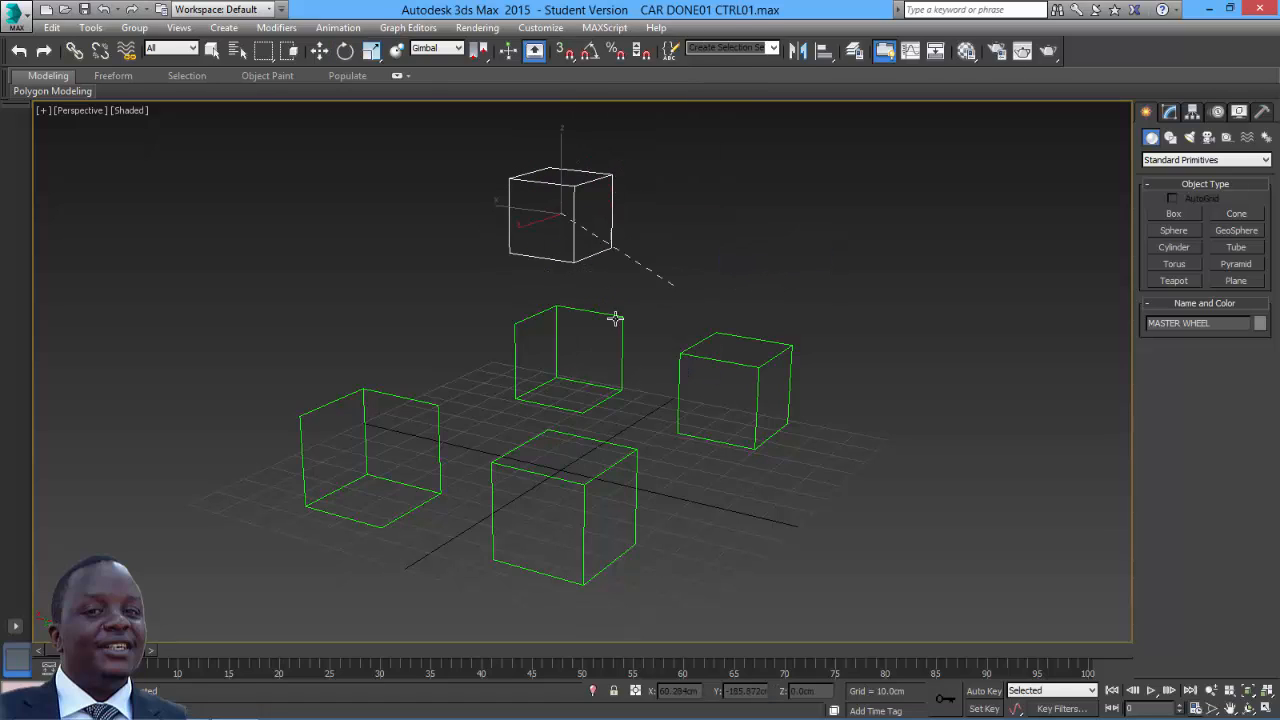
click(581, 486)
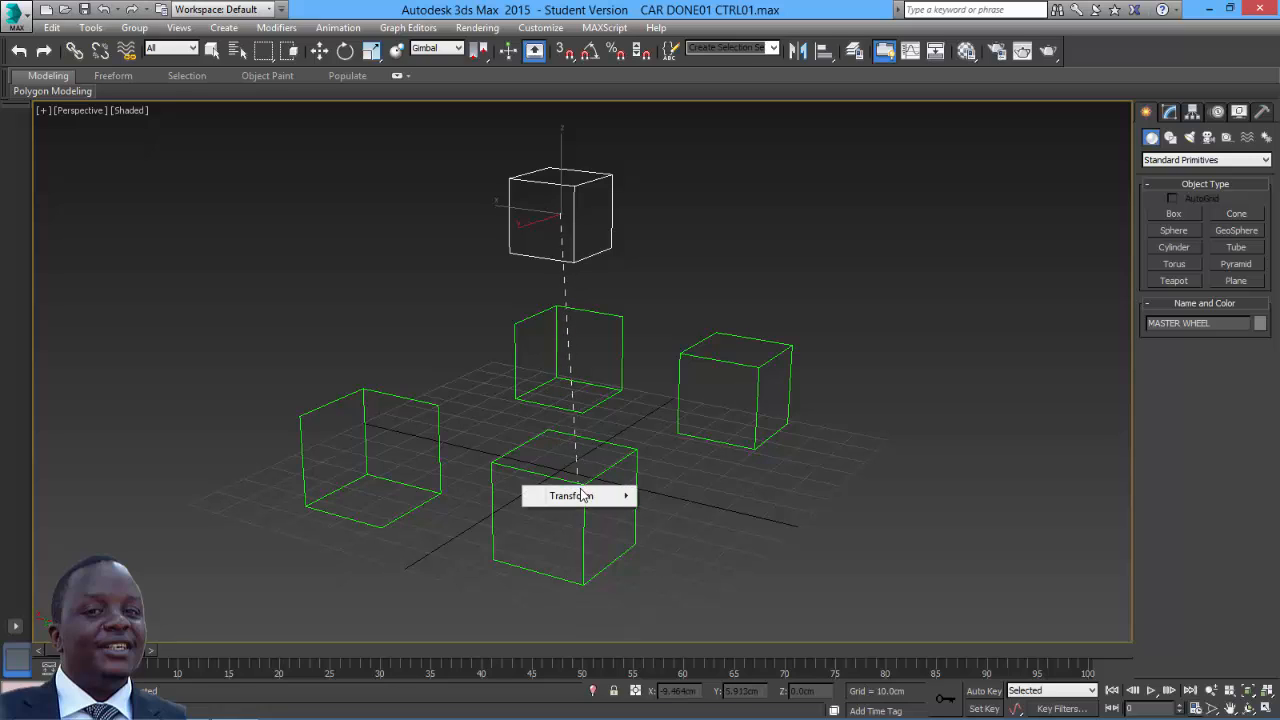
mouse_move(592, 497)
mouse_move(693, 515)
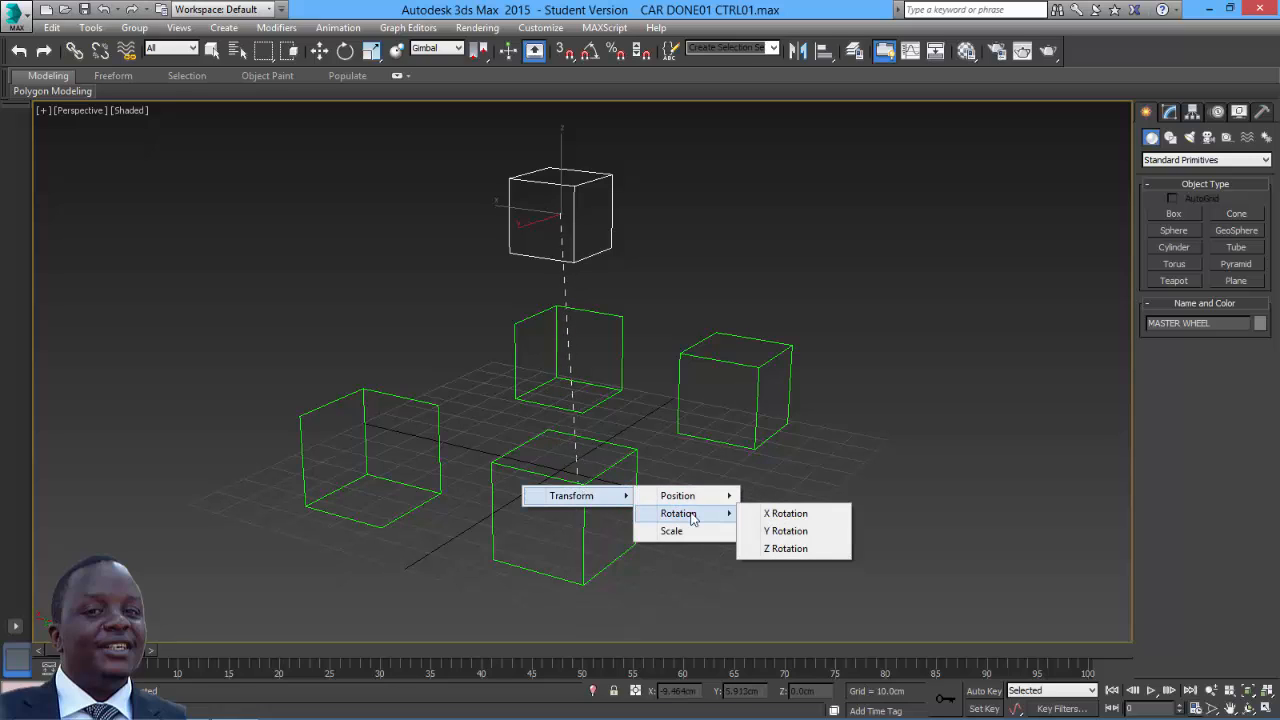
click(789, 549)
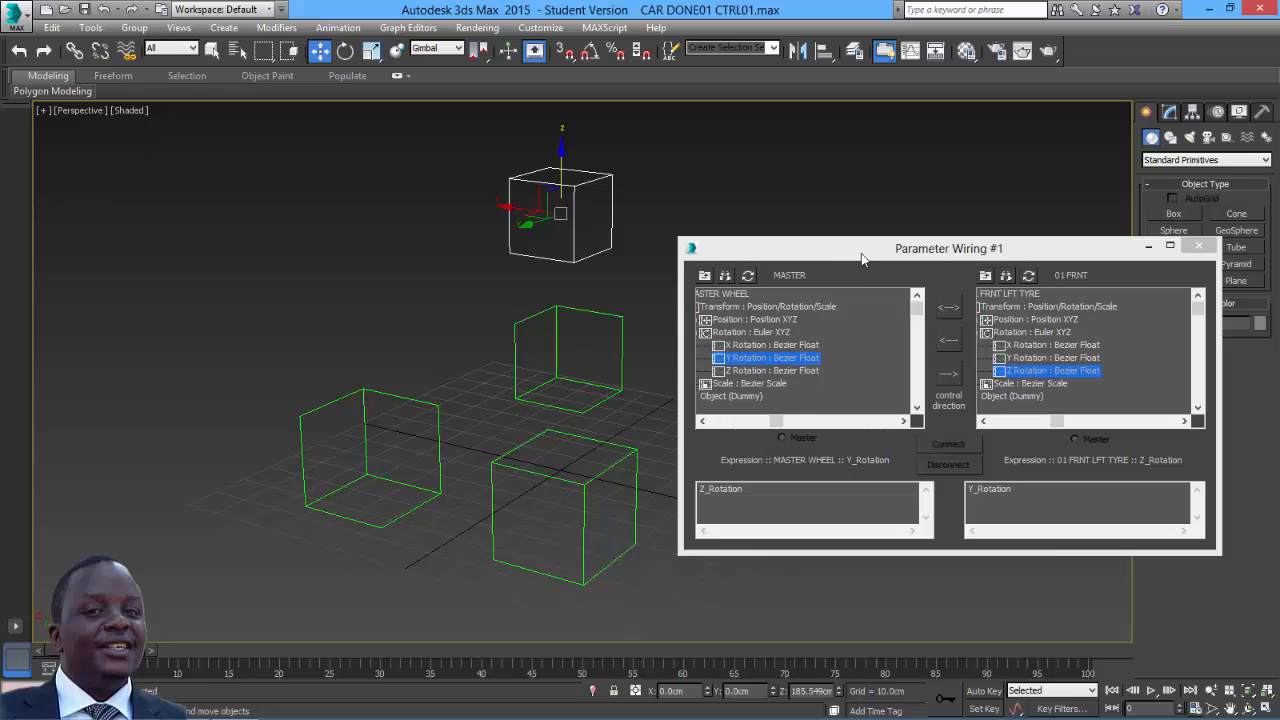
- Set one-way control from the MASTER WHEEL to the 01 FRNT LFT TYRE and connect the wiring
drag(861, 253, 784, 174)
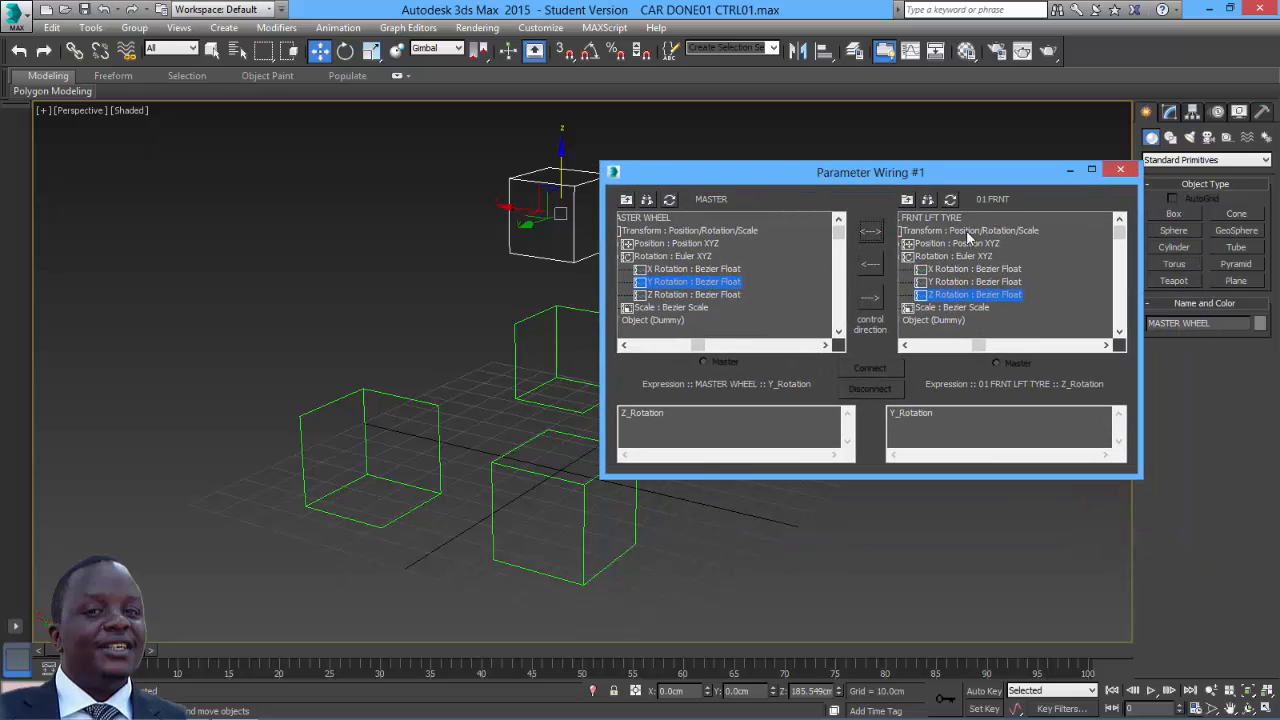
click(871, 298)
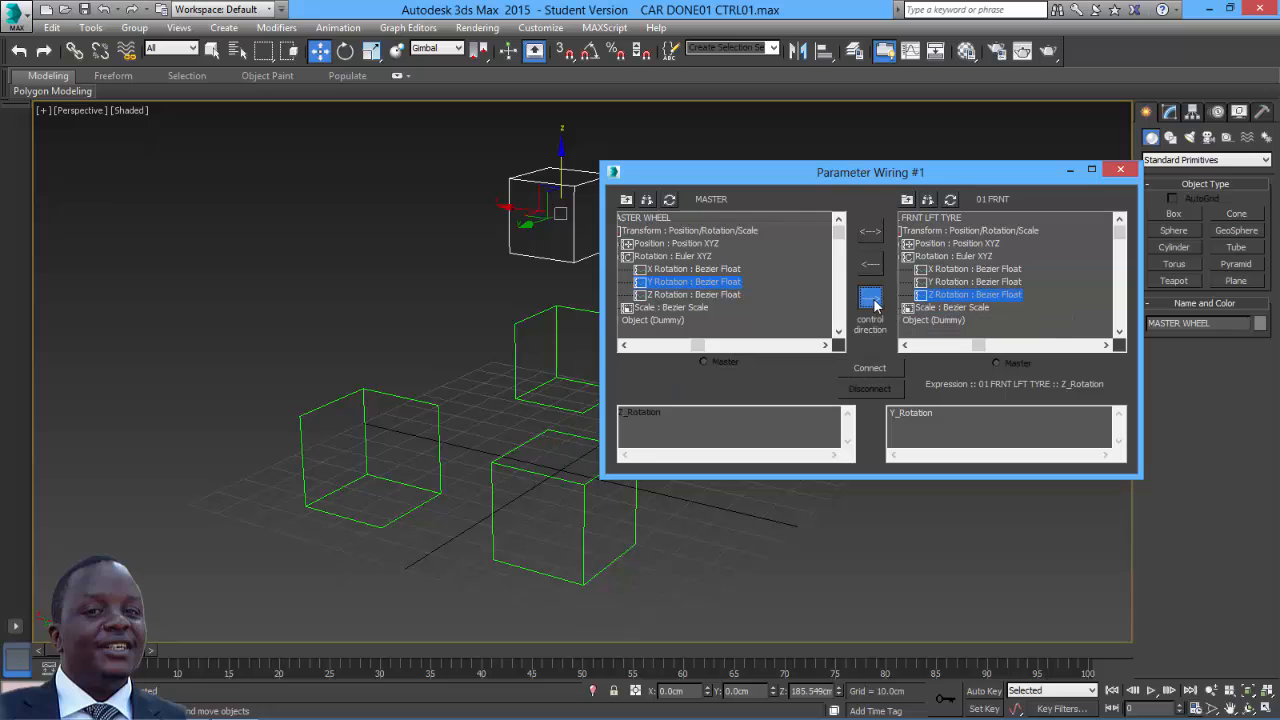
click(878, 368)
- Test-rotate the MASTER WHEEL about Y to check the front left tyre's direction, and return it to its starting rotation
drag(859, 178, 996, 252)
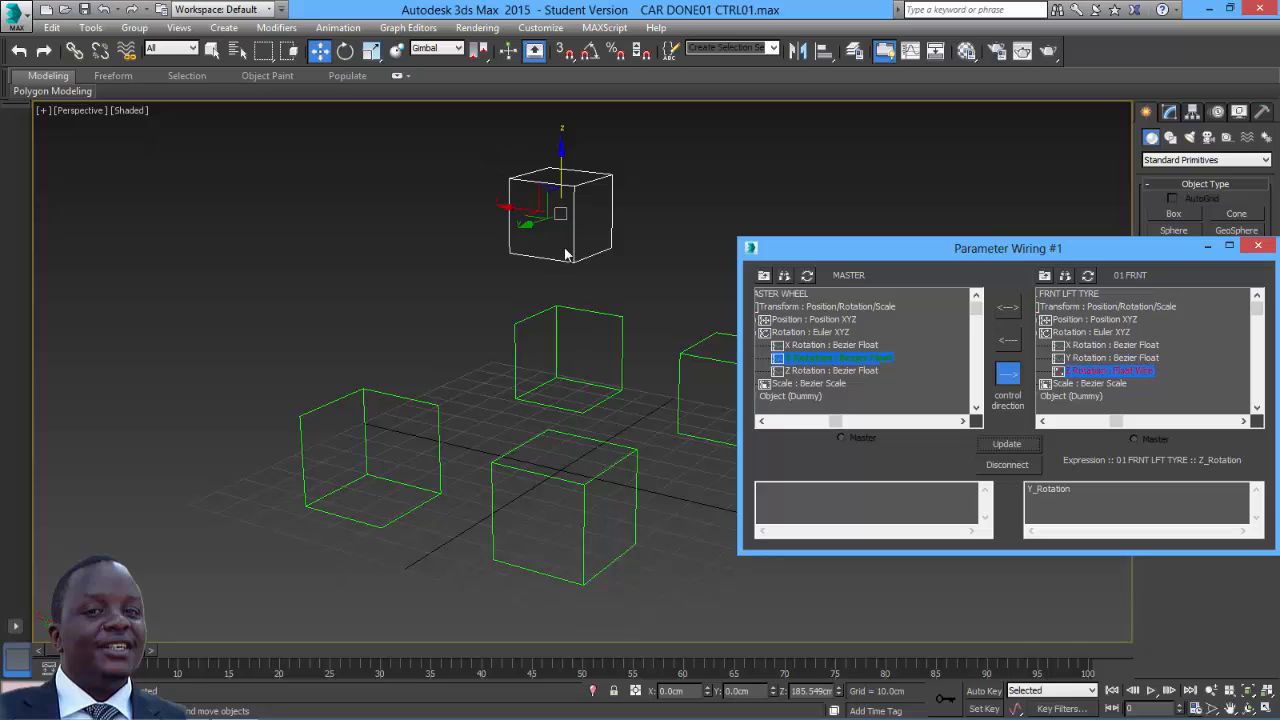
click(344, 50)
mouse_move(533, 193)
mouse_down()
mouse_move(537, 245)
mouse_move(542, 216)
mouse_up()
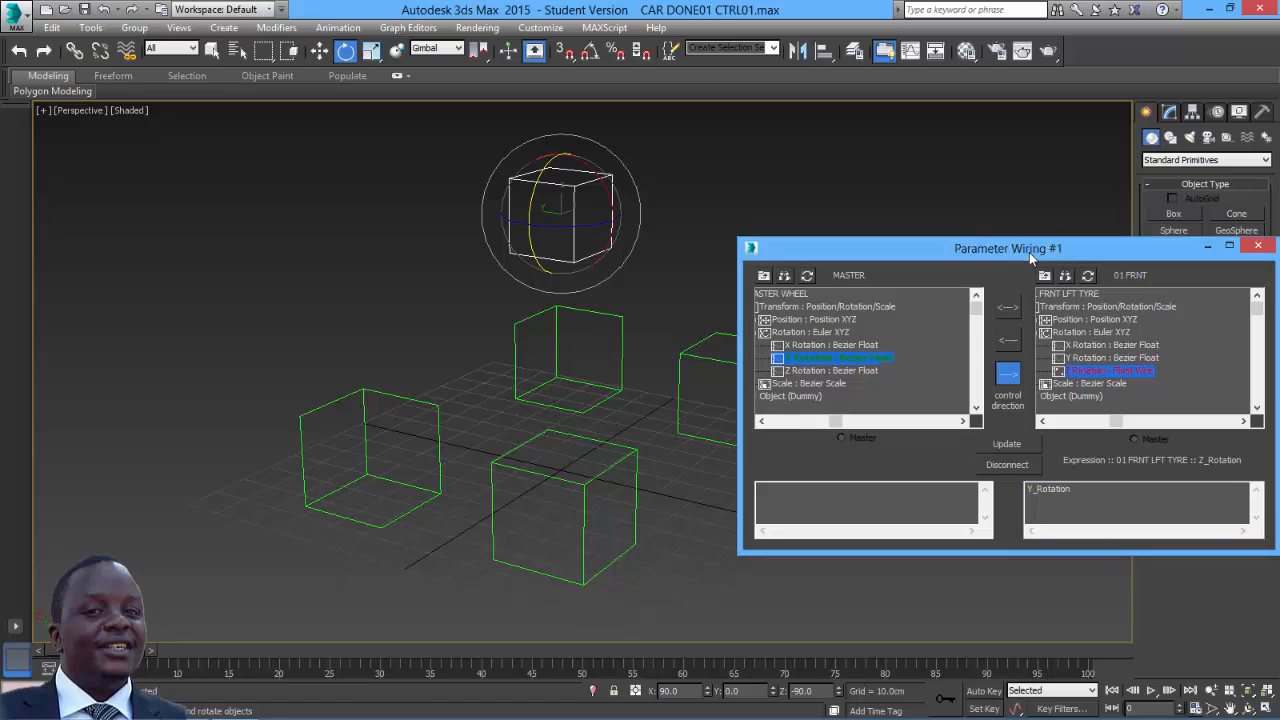
- Change the 01 FRNT LFT TYRE's Z Rotation expression to -Y_Rotation and update the wiring
drag(1029, 252, 928, 200)
click(927, 439)
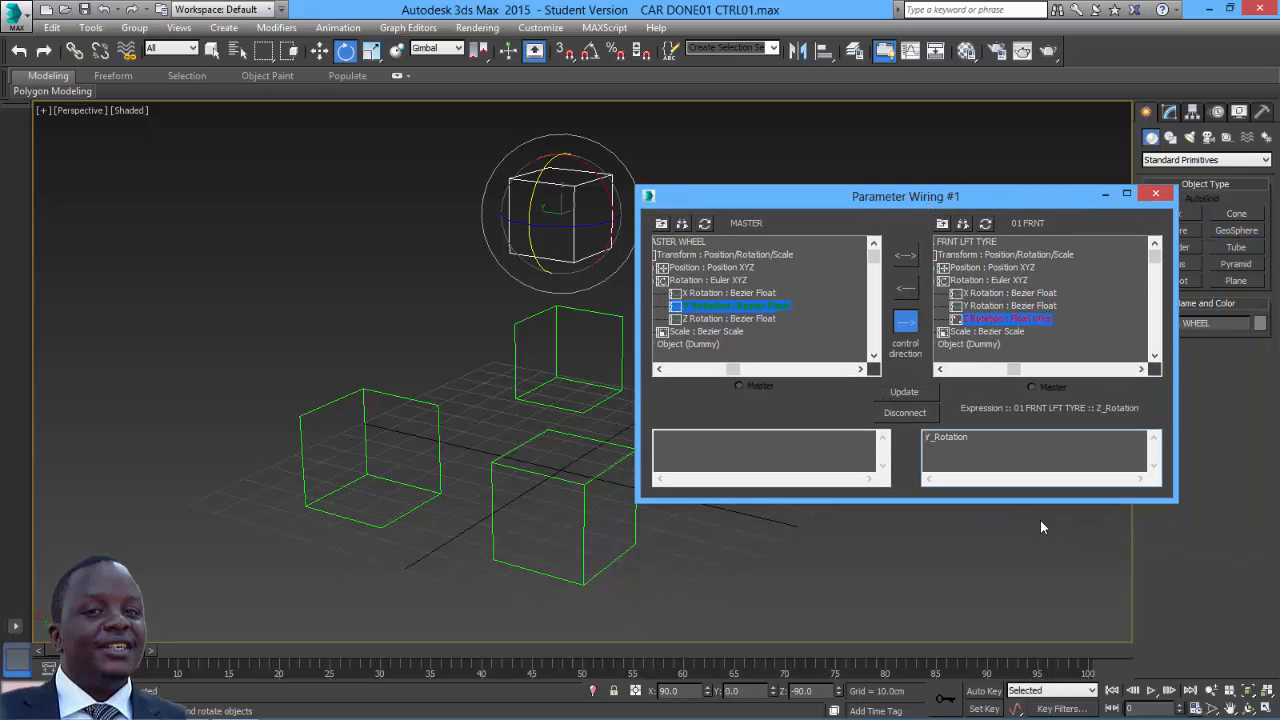
text(-)
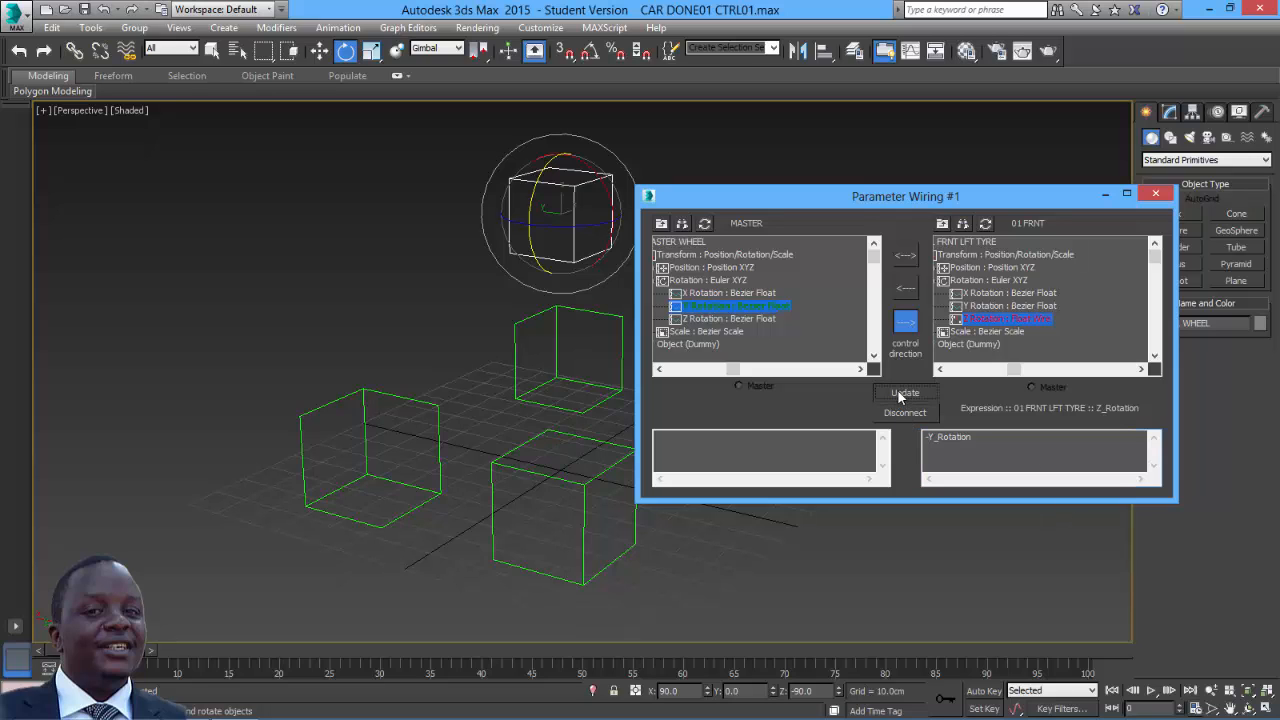
drag(838, 196, 940, 208)
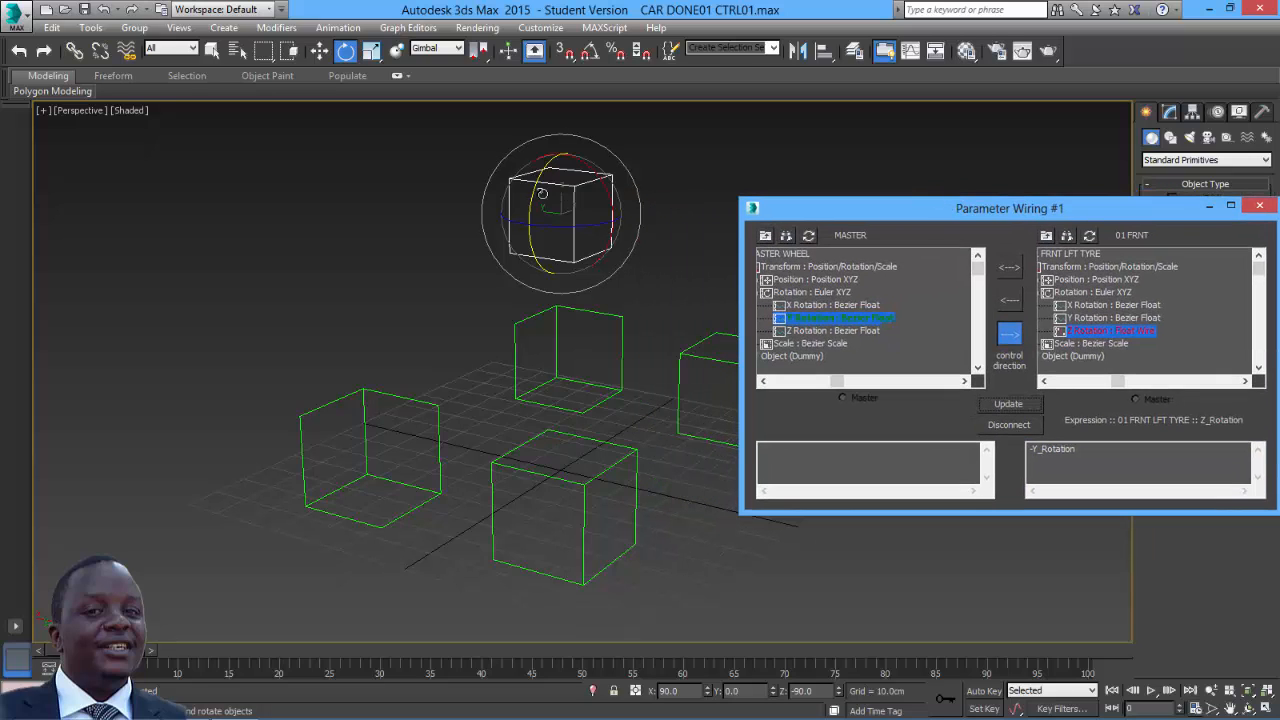
- Test-rotate the MASTER WHEEL about Y with the negated wiring, close Parameter Wiring, and leave the wheel at about 6.9° Y
drag(538, 191, 567, 284)
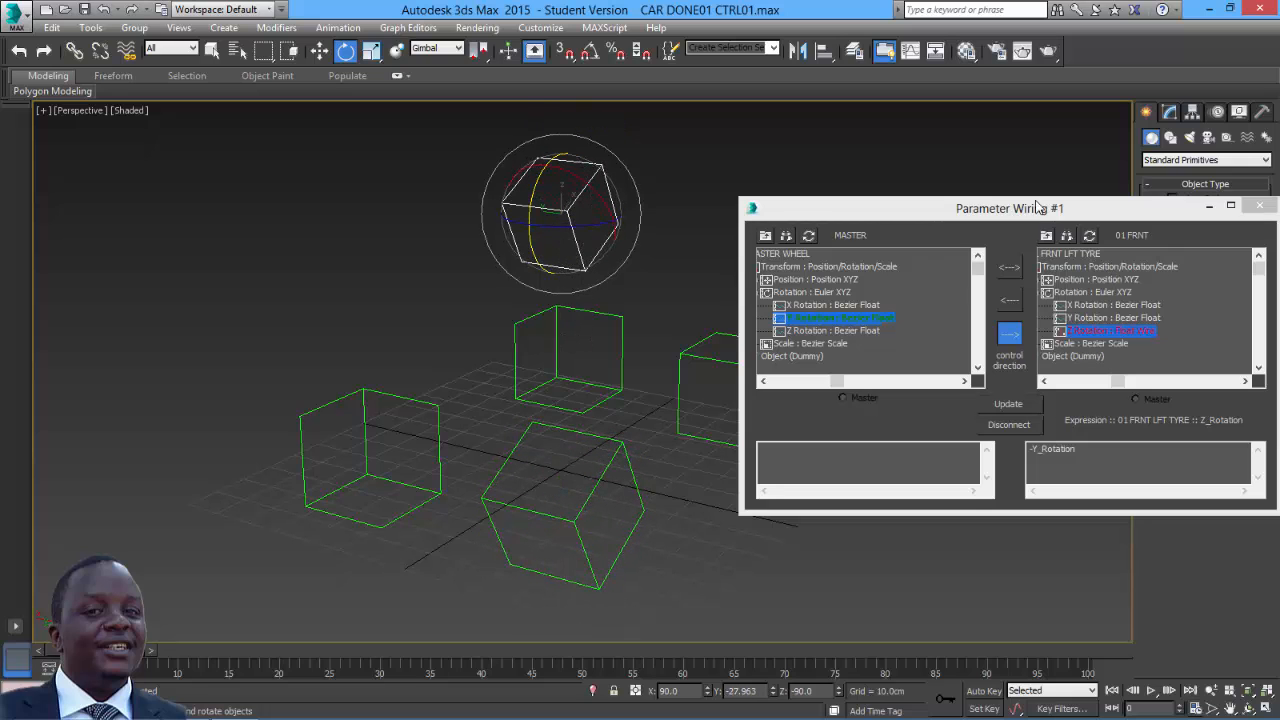
drag(1073, 212, 990, 207)
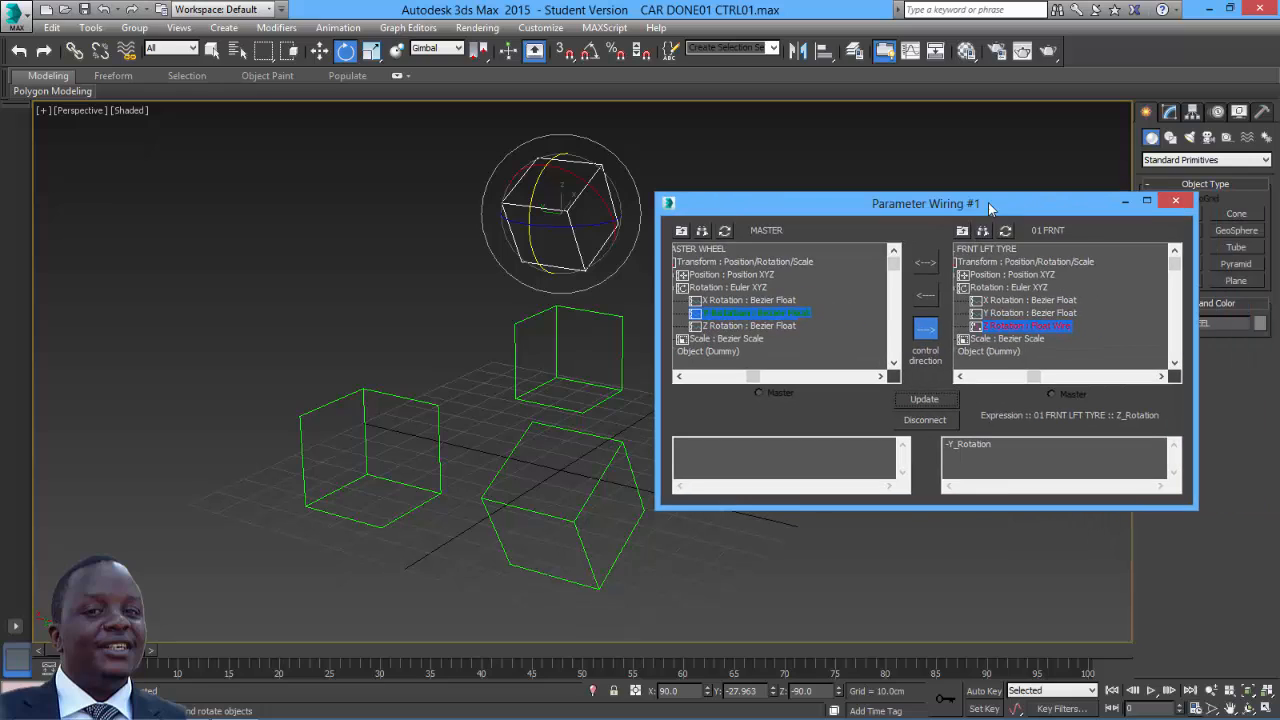
click(1175, 203)
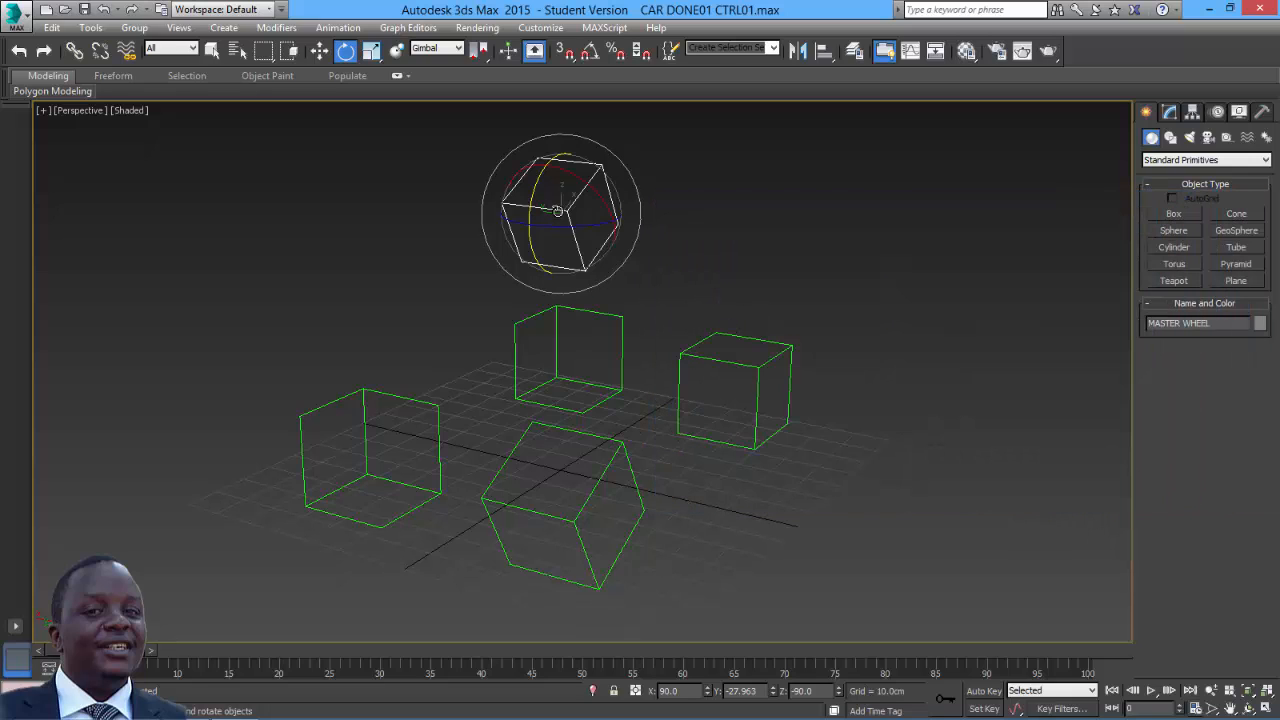
drag(528, 204, 566, 180)
- Set up parameter wiring between the MASTER WHEEL's Y Rotation and the 03 BACK LFT TYRE's Z Rotation
right_click(566, 180)
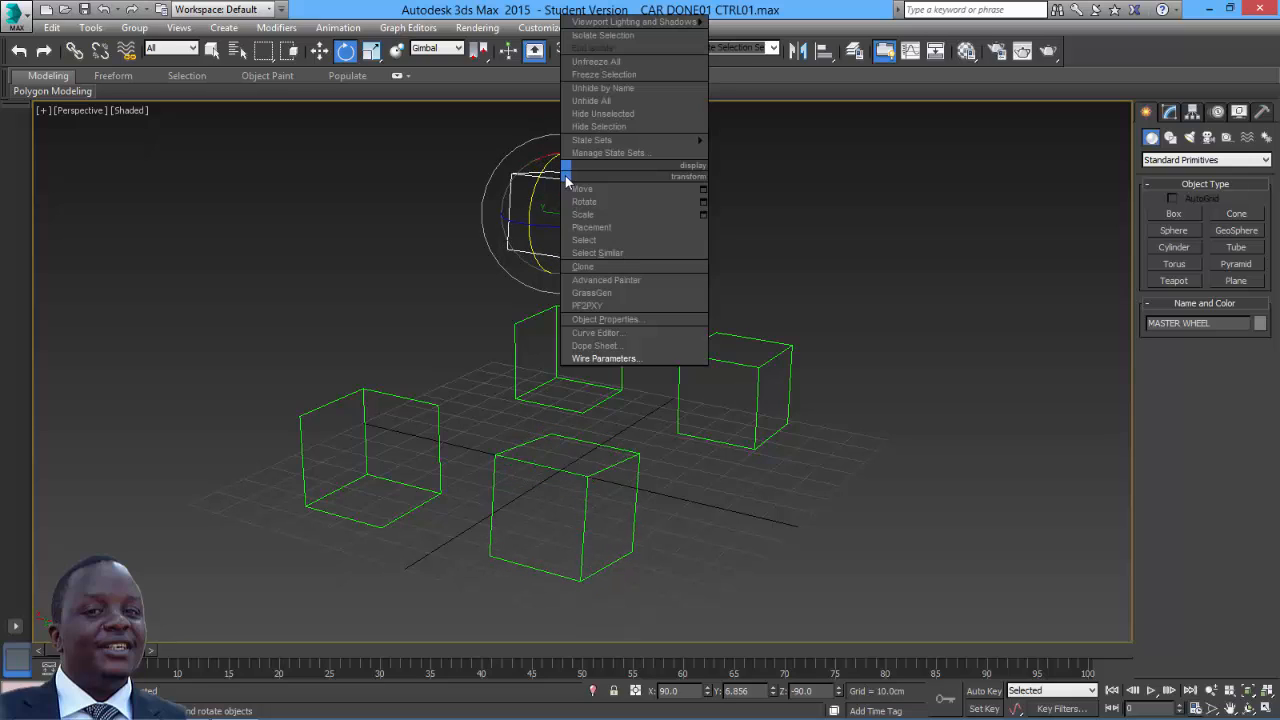
click(610, 358)
mouse_move(577, 236)
mouse_move(657, 241)
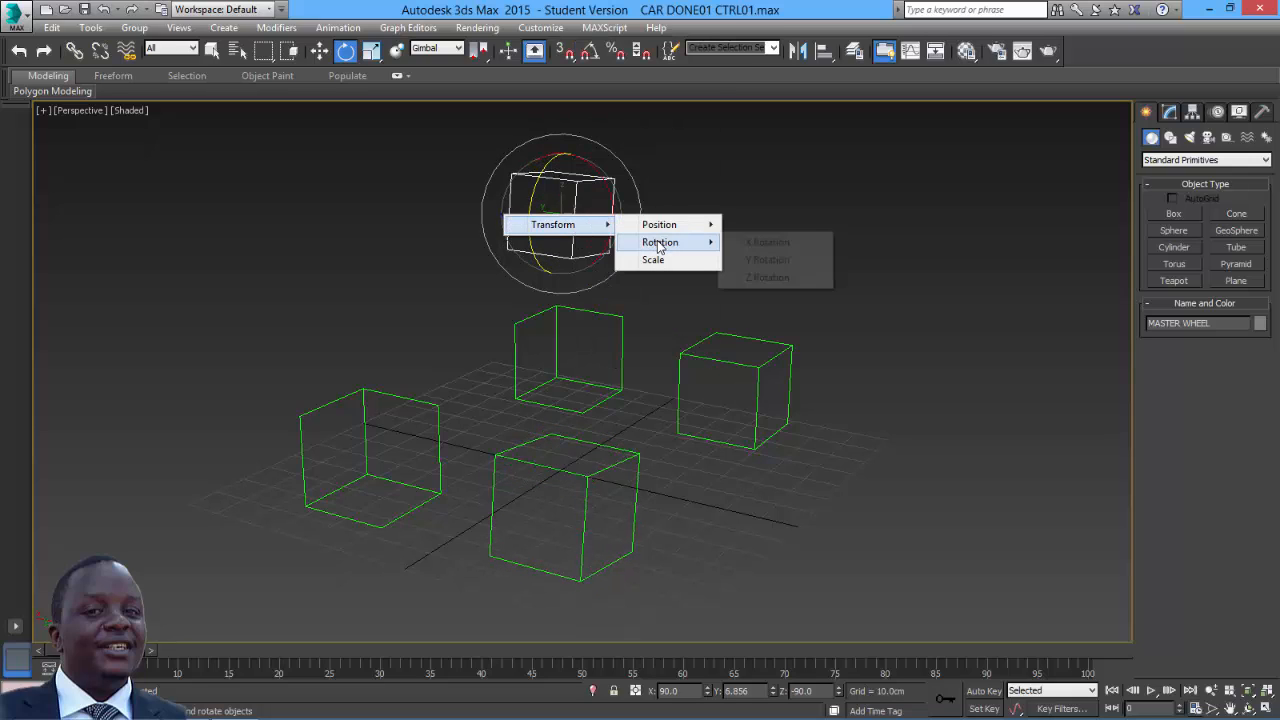
click(768, 260)
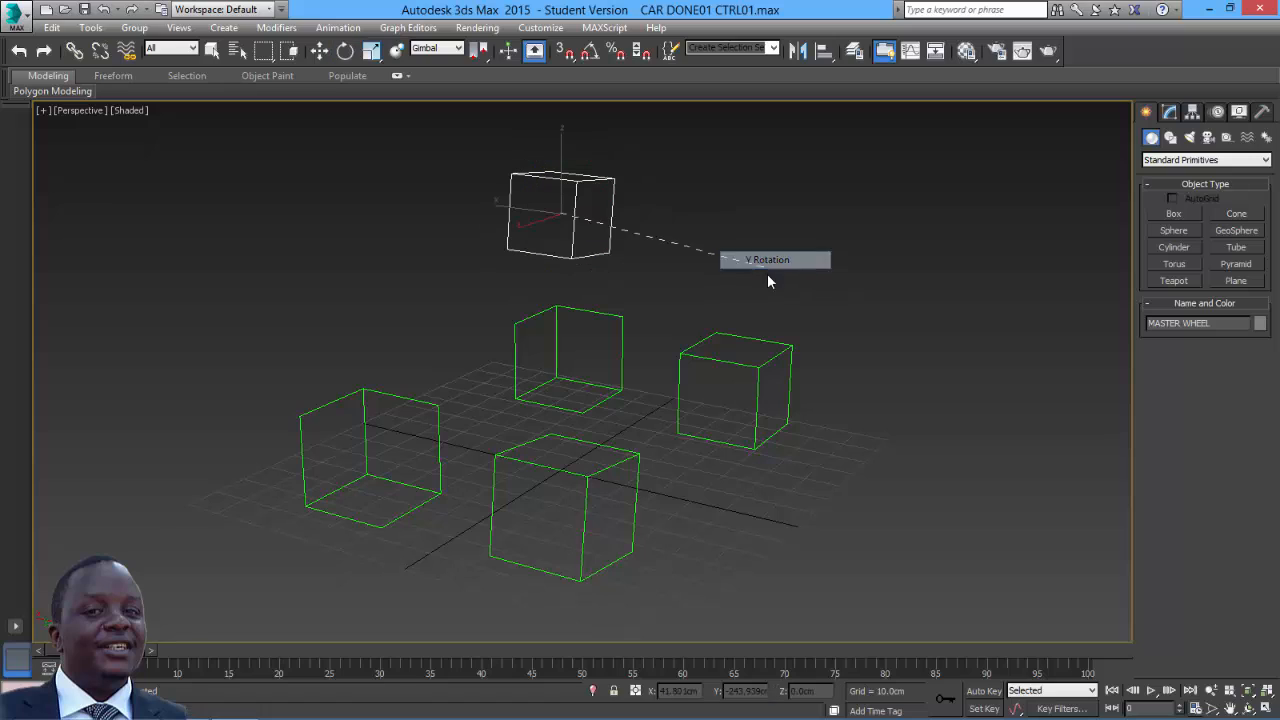
click(763, 373)
mouse_move(763, 376)
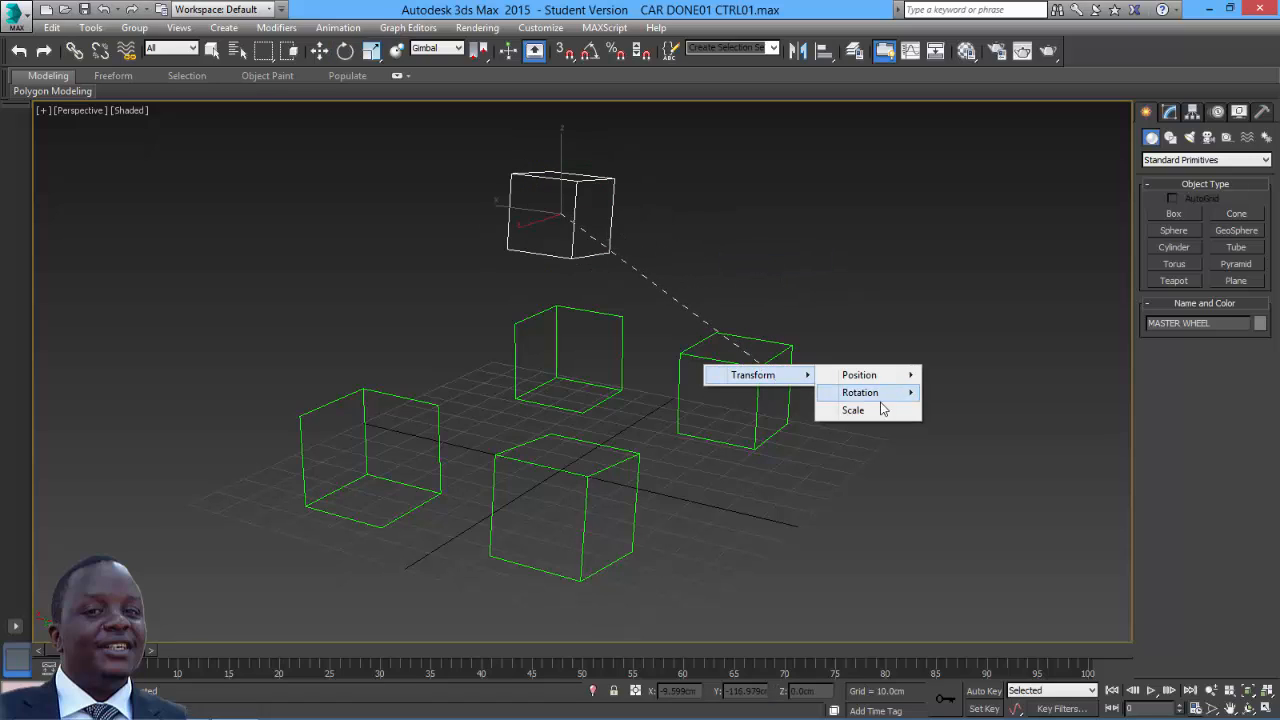
mouse_move(862, 397)
click(972, 428)
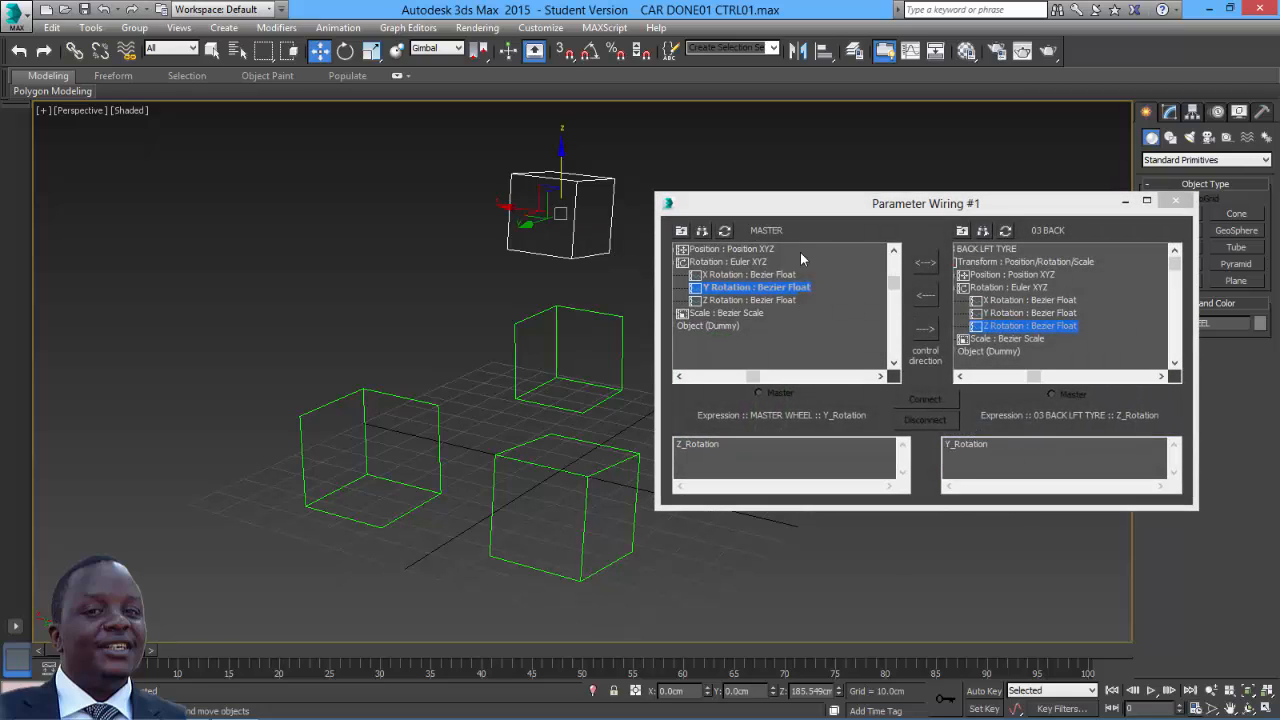
- Connect the wiring one-way from the MASTER WHEEL to the 03 BACK LFT TYRE with the expression -Y_Rotation
click(927, 330)
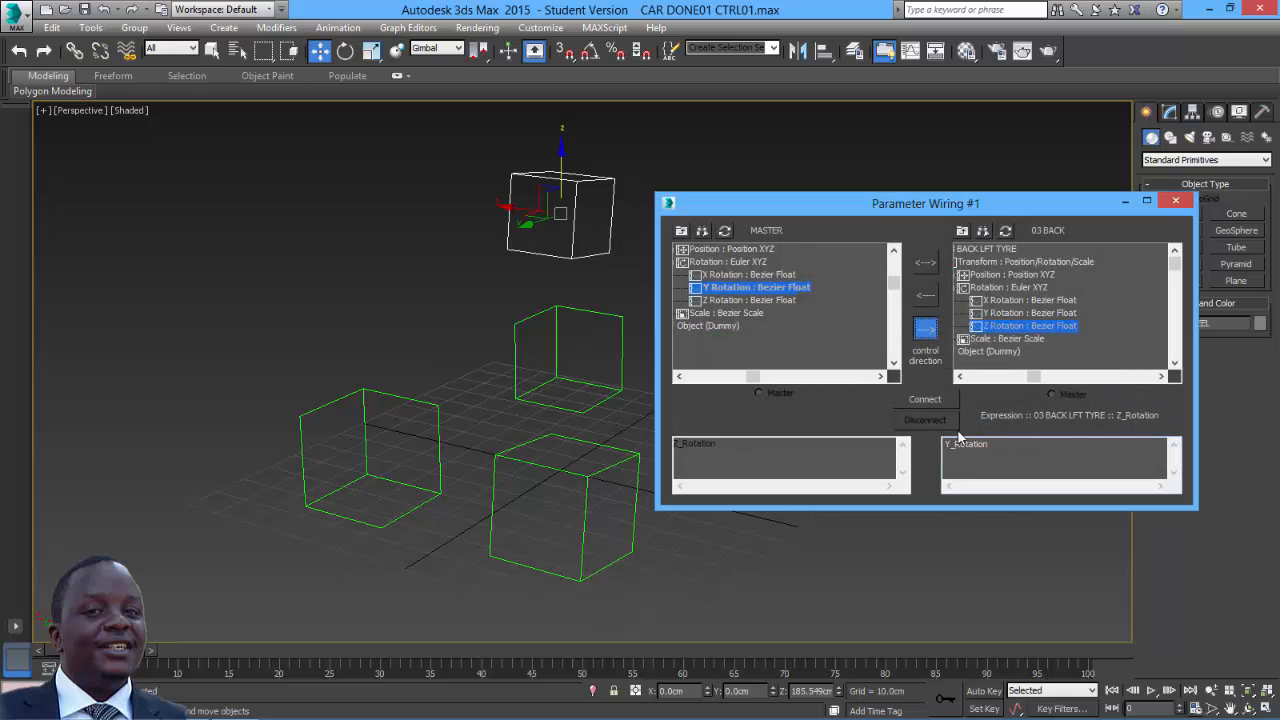
click(946, 446)
text(-)
click(925, 400)
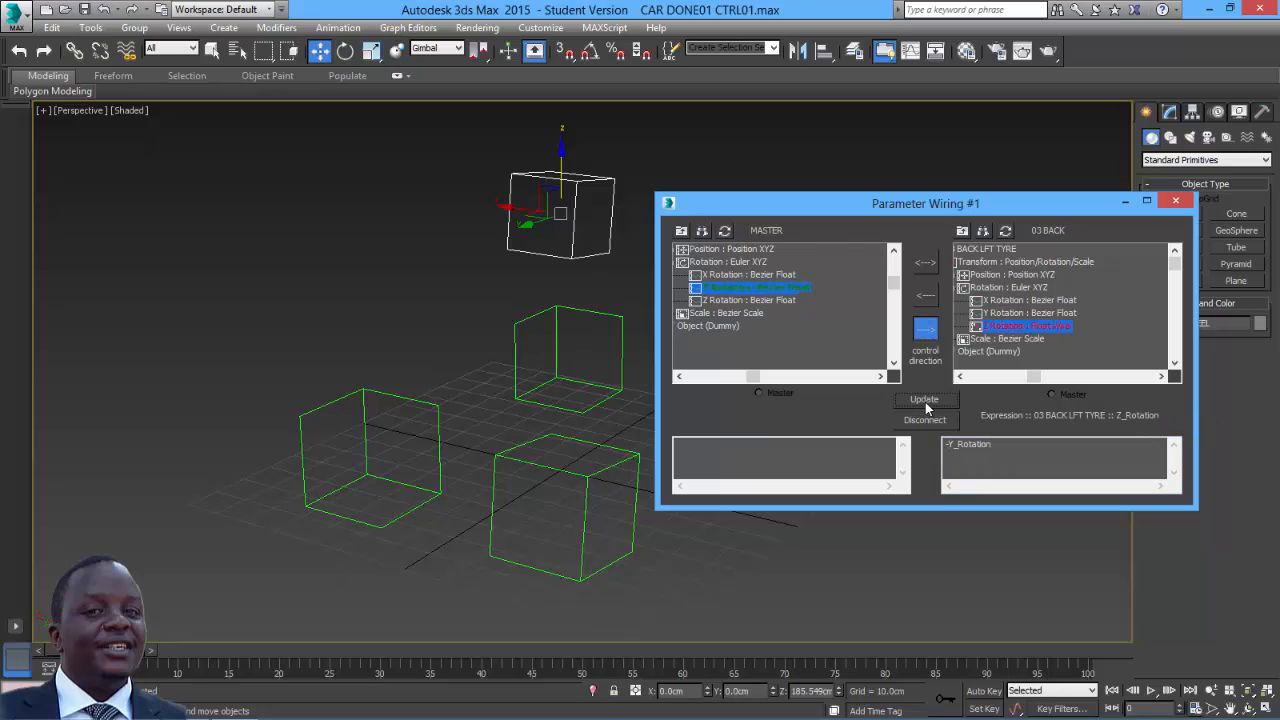
- Test-rotate the MASTER WHEEL about Y to check both left tyres, leave it at about 6.9°, and close Parameter Wiring
drag(1065, 241, 1086, 221)
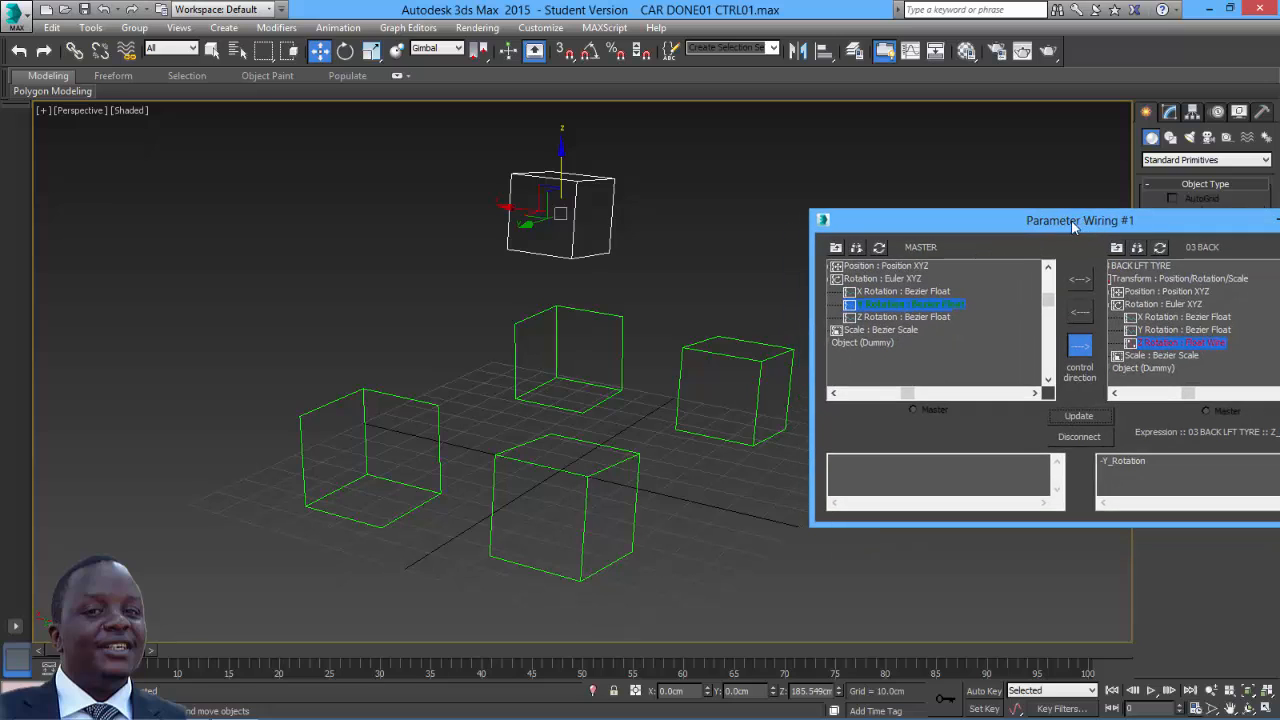
click(345, 50)
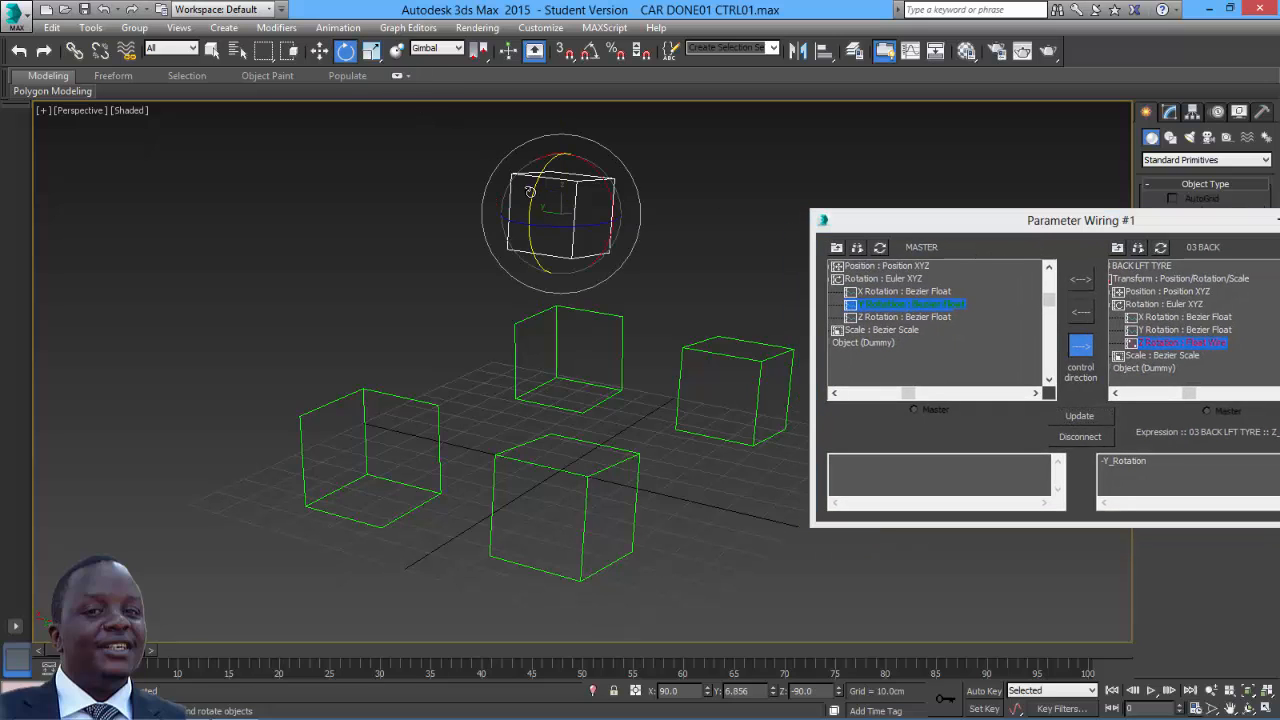
mouse_move(528, 190)
mouse_down()
mouse_move(540, 181)
mouse_move(533, 192)
mouse_up()
click(1100, 228)
drag(1100, 228, 906, 239)
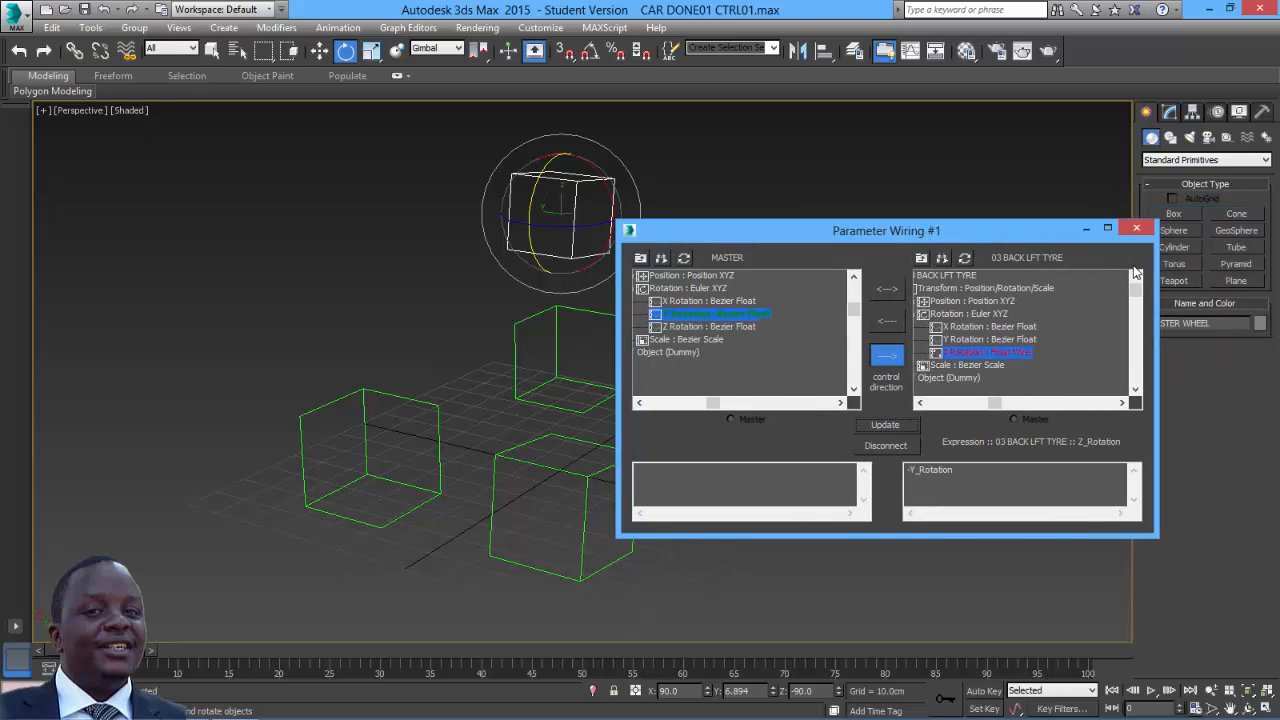
click(1138, 230)
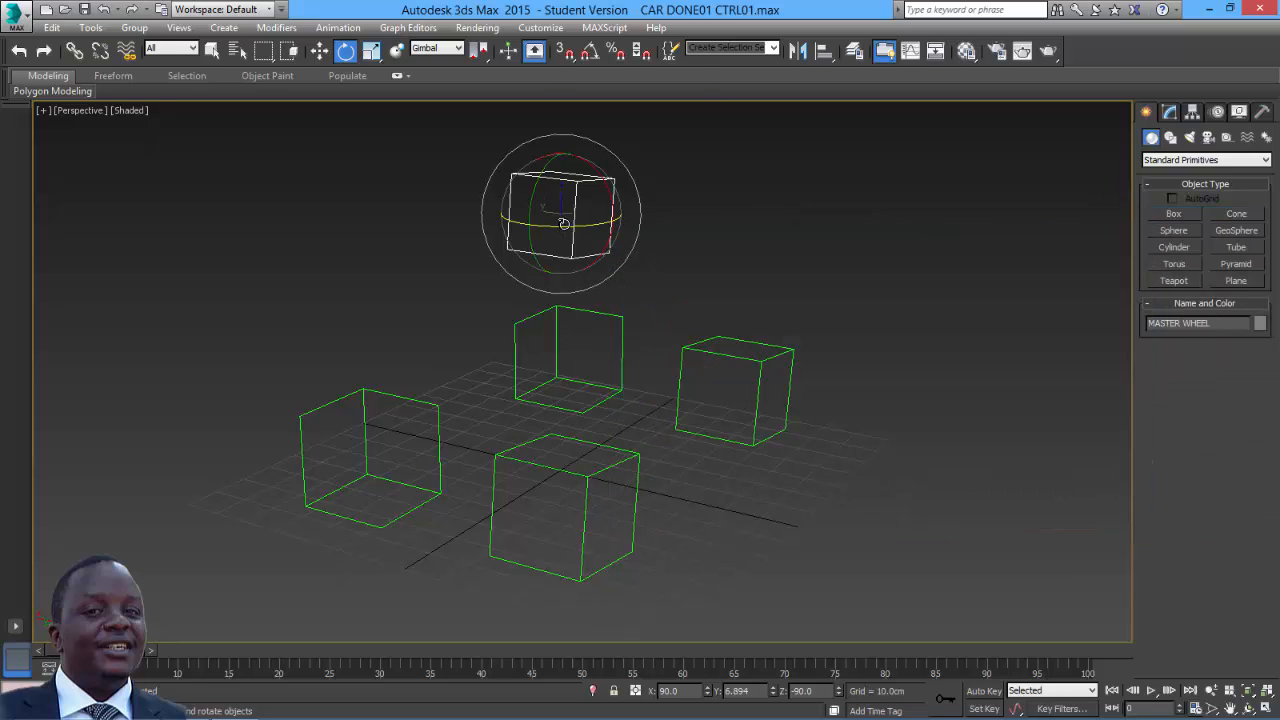
- Set up parameter wiring between the MASTER WHEEL's Y Rotation and the 03 BACK RGHT TYRE's Z Rotation
right_click(566, 220)
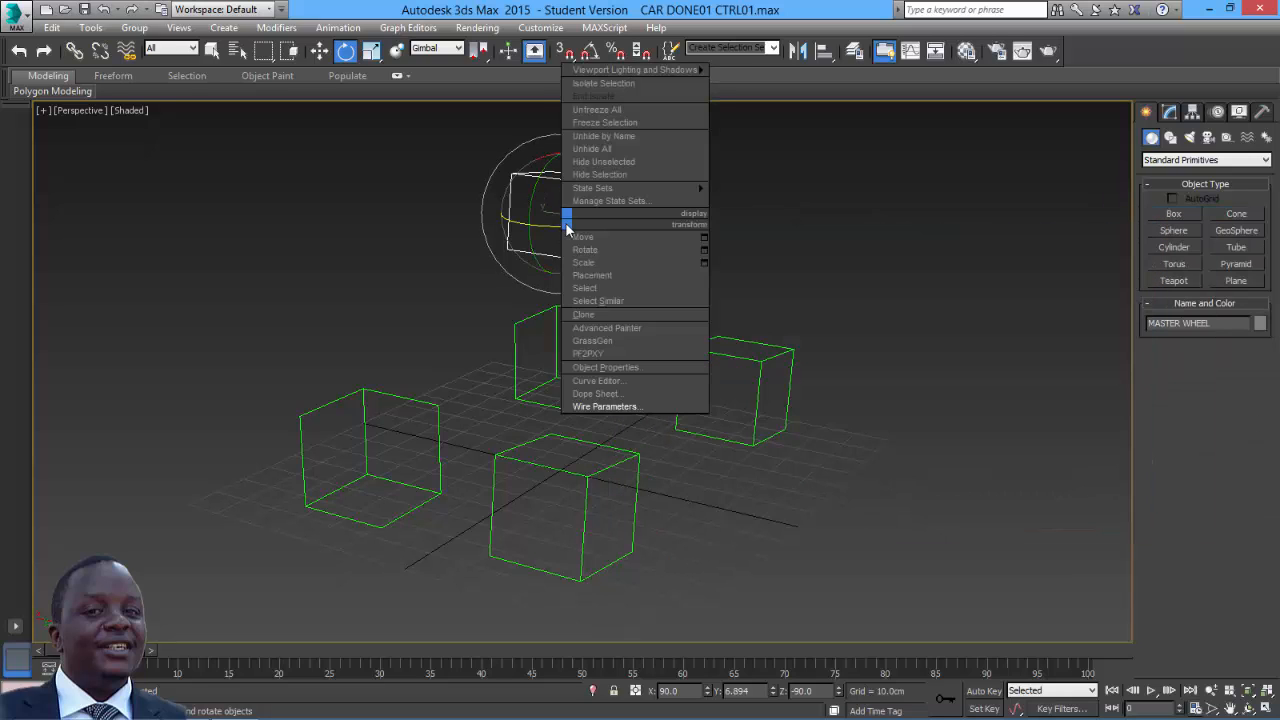
click(592, 407)
mouse_move(659, 245)
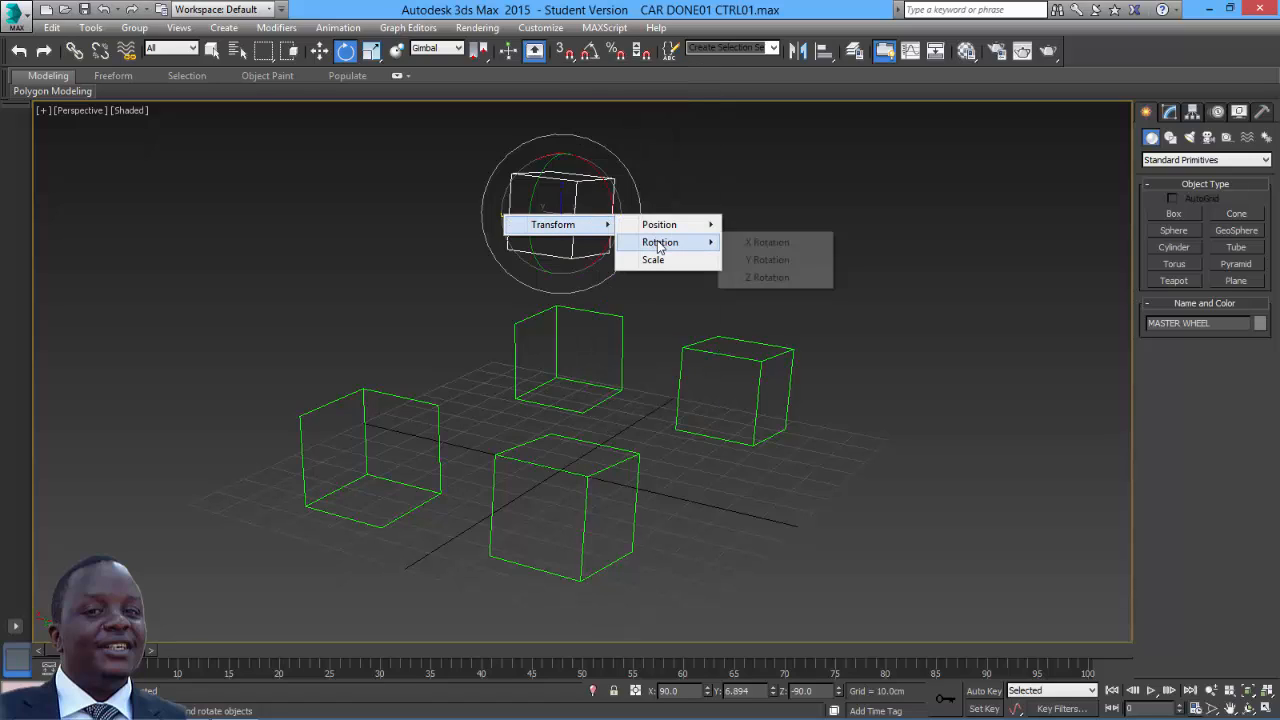
click(767, 260)
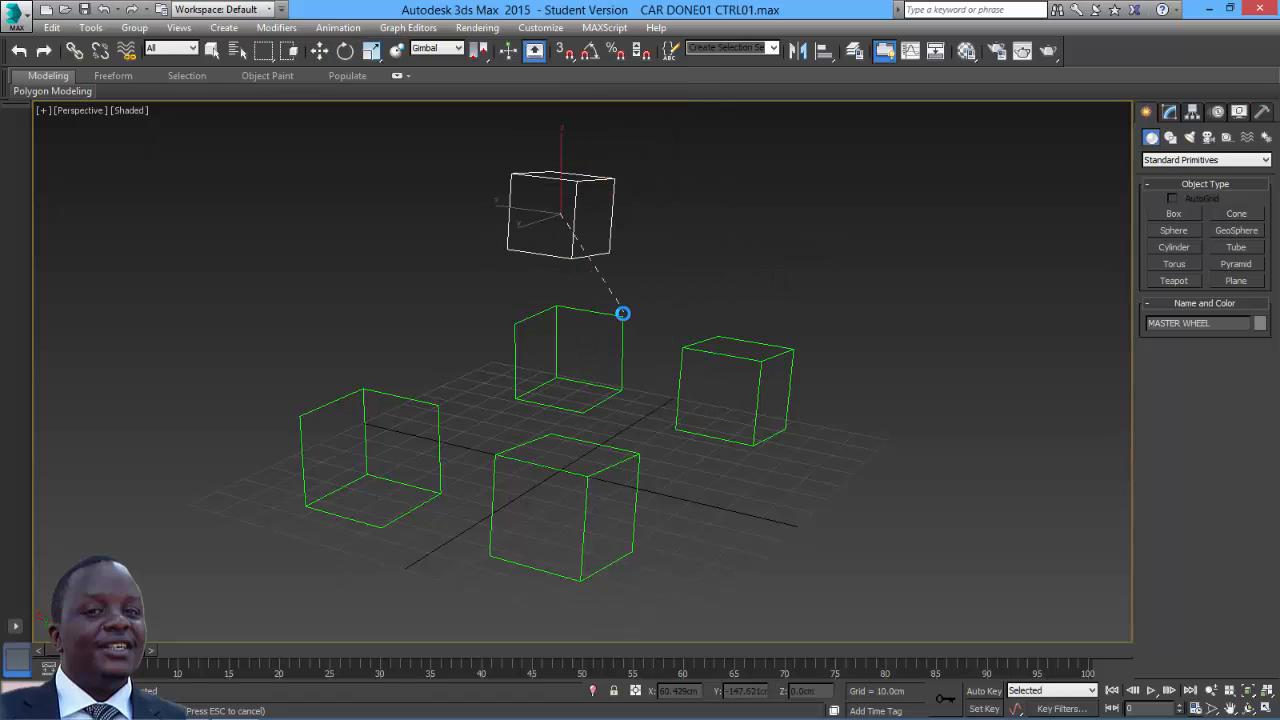
click(621, 318)
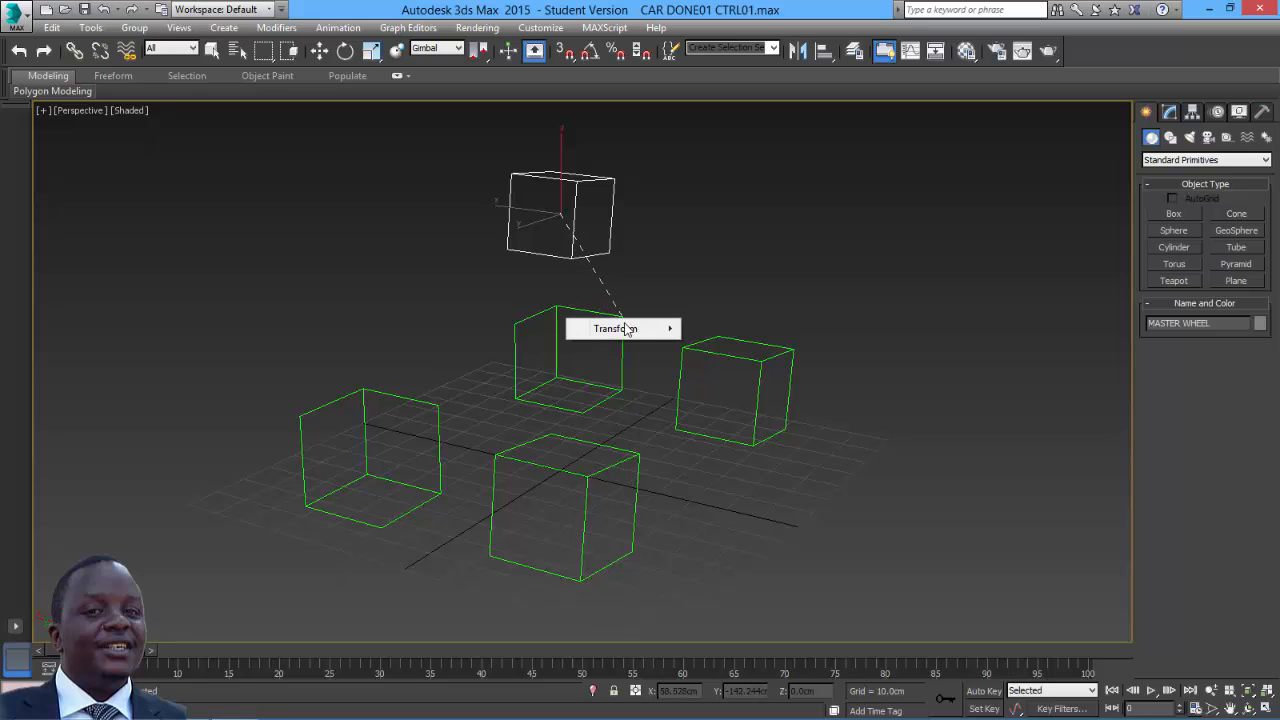
mouse_move(627, 330)
mouse_move(718, 348)
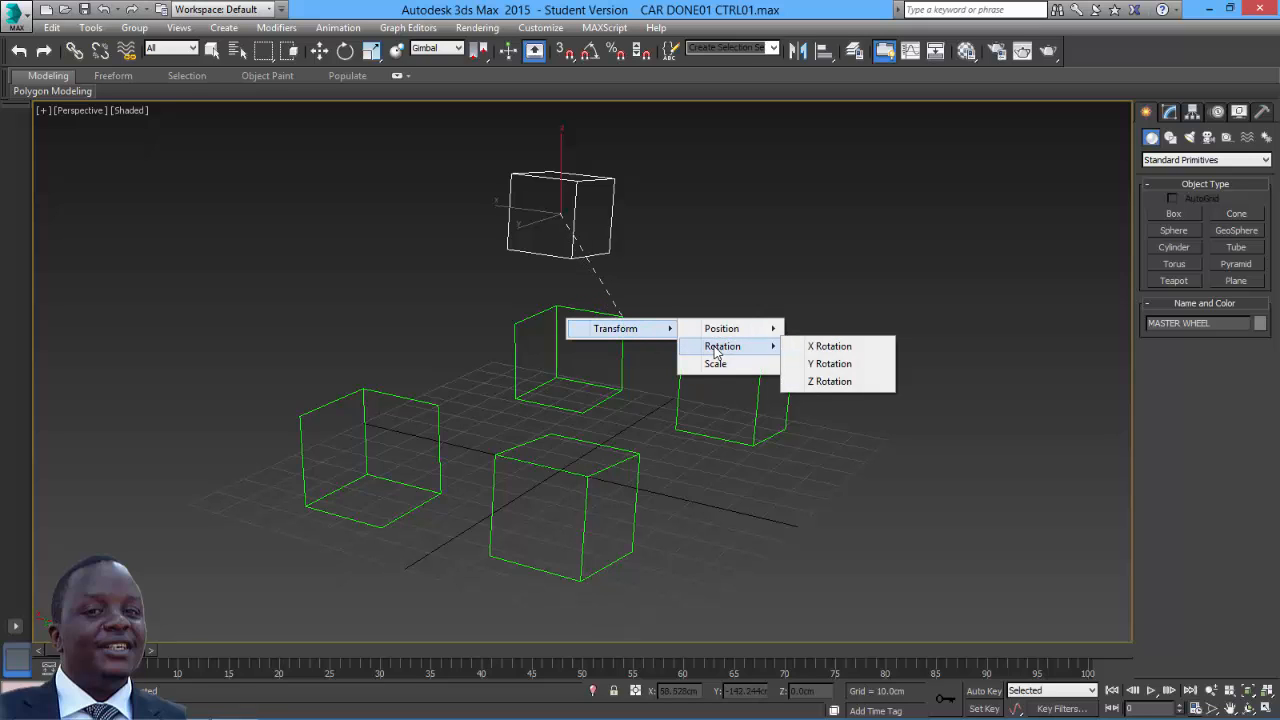
click(828, 382)
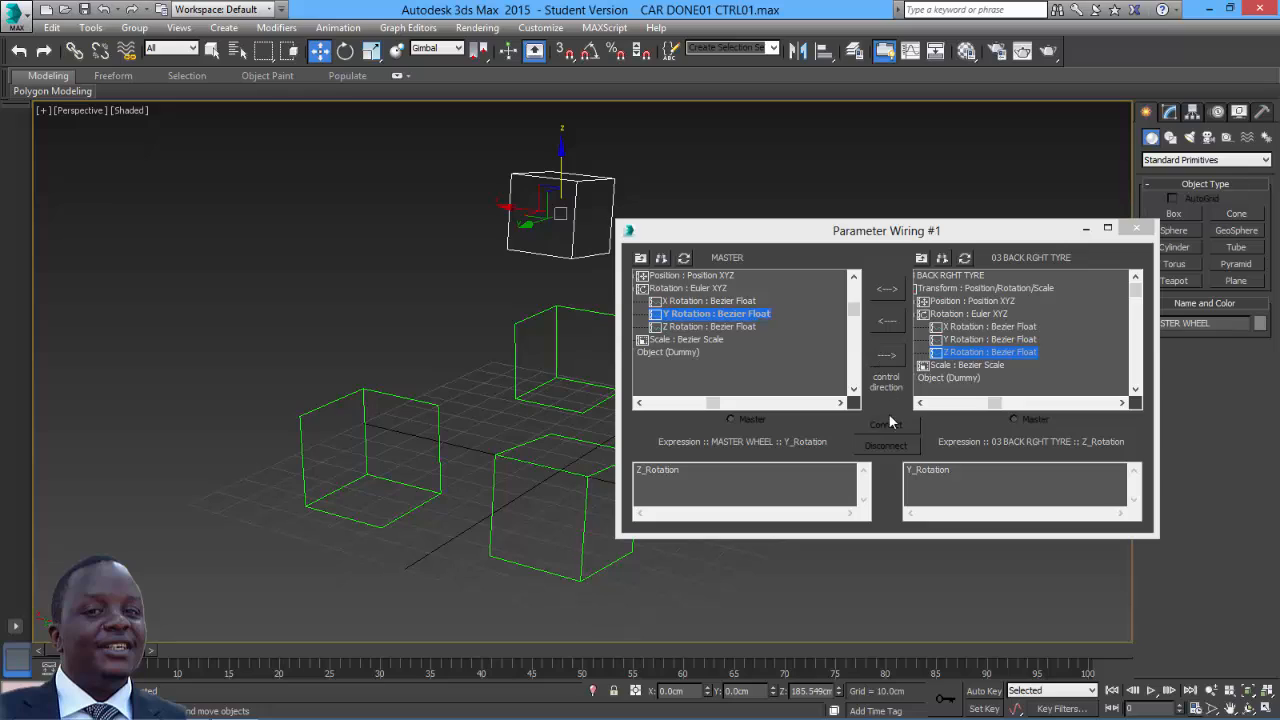
- Connect the wiring one-way from the MASTER WHEEL to the 03 BACK RGHT TYRE with the expression -Y_Rotation, and close Parameter Wiring
click(910, 474)
text(Y)
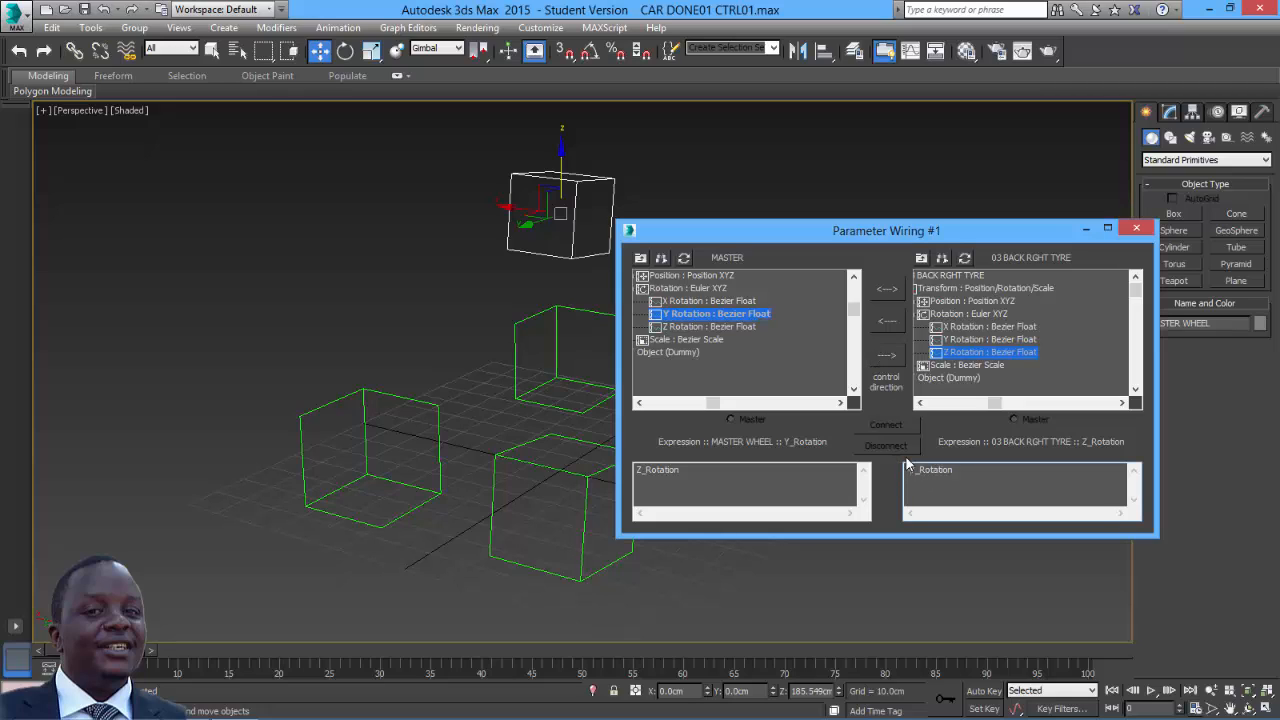
click(886, 354)
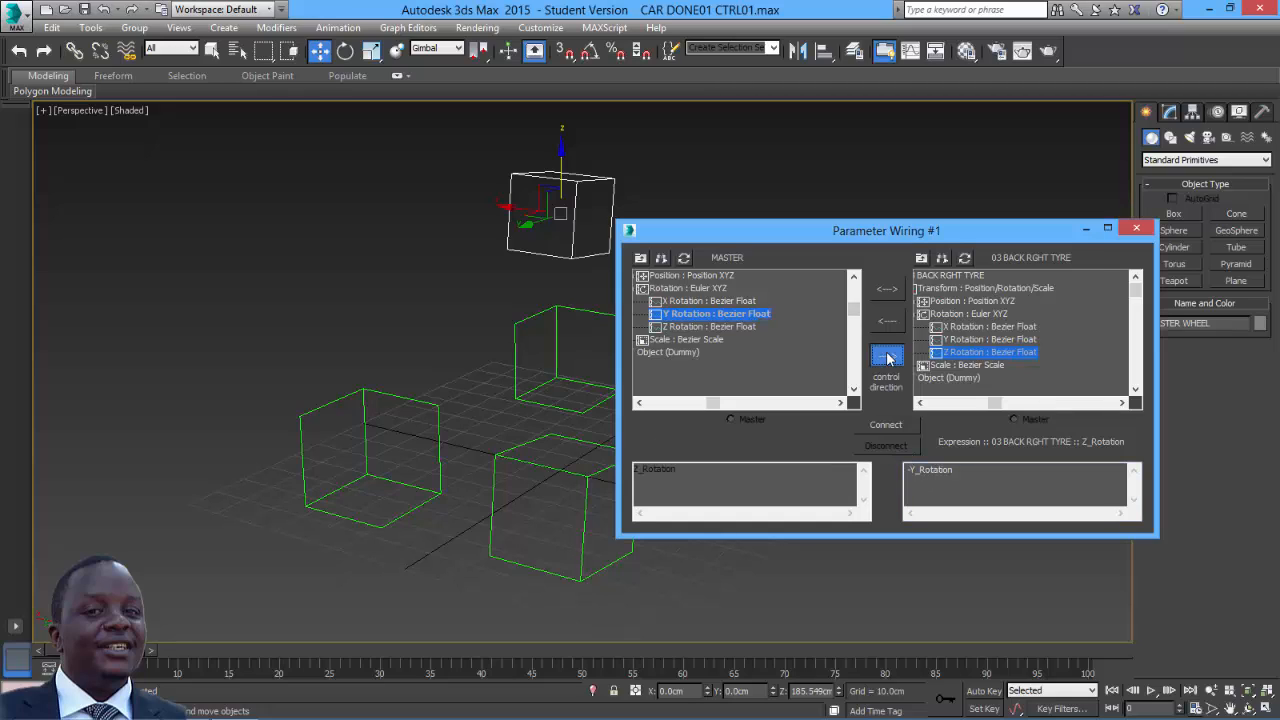
click(889, 427)
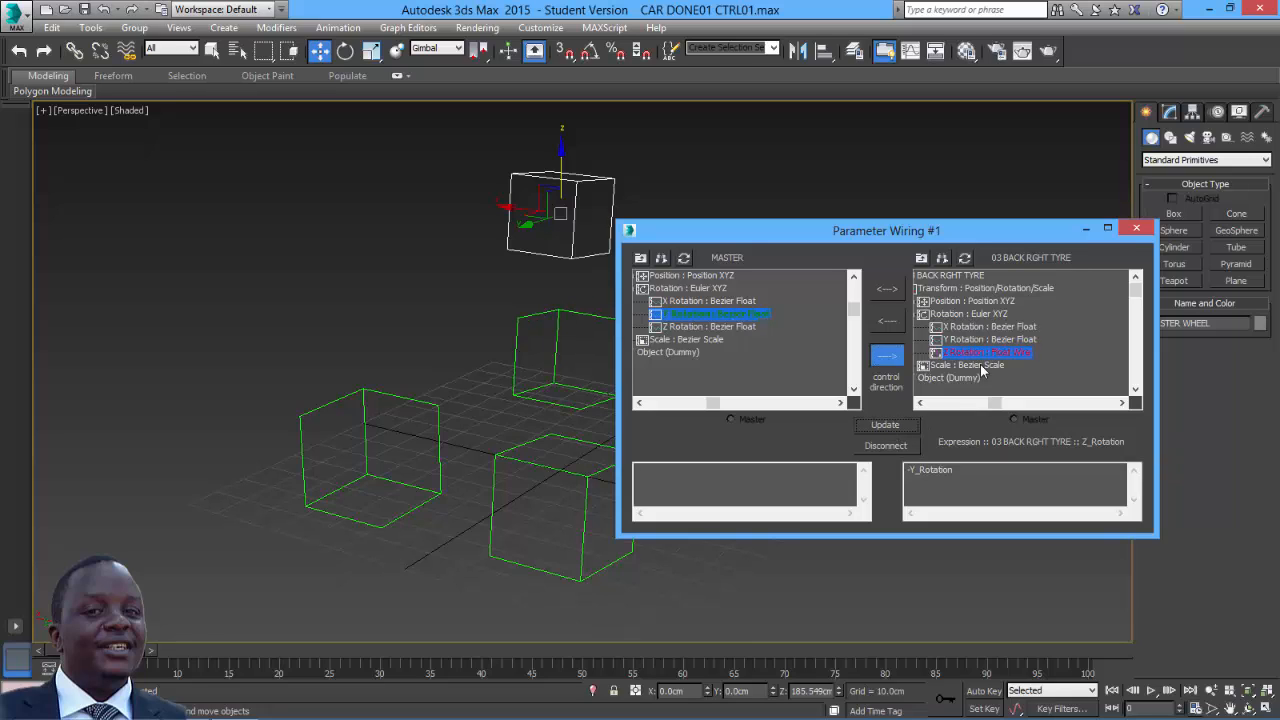
click(1136, 228)
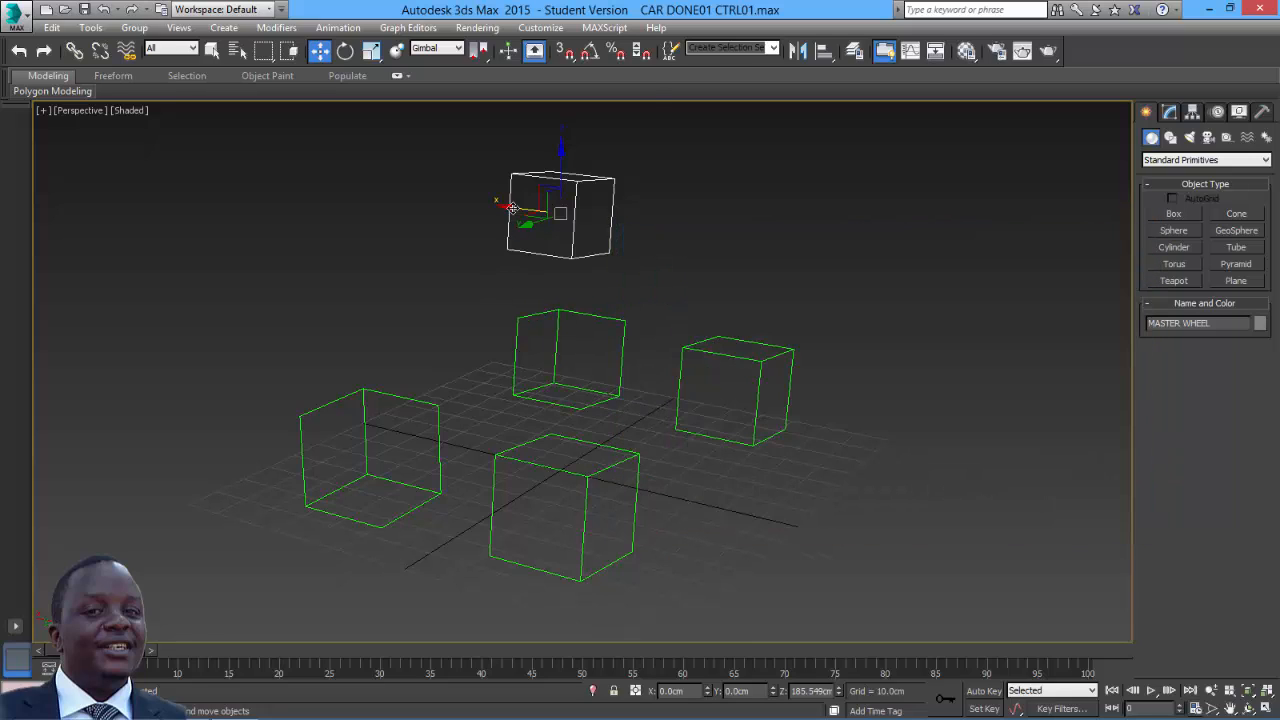
- Set up parameter wiring between the MASTER WHEEL's Y Rotation and the 02 FRNT RGHT TYRE's Z Rotation
right_click(514, 210)
click(552, 391)
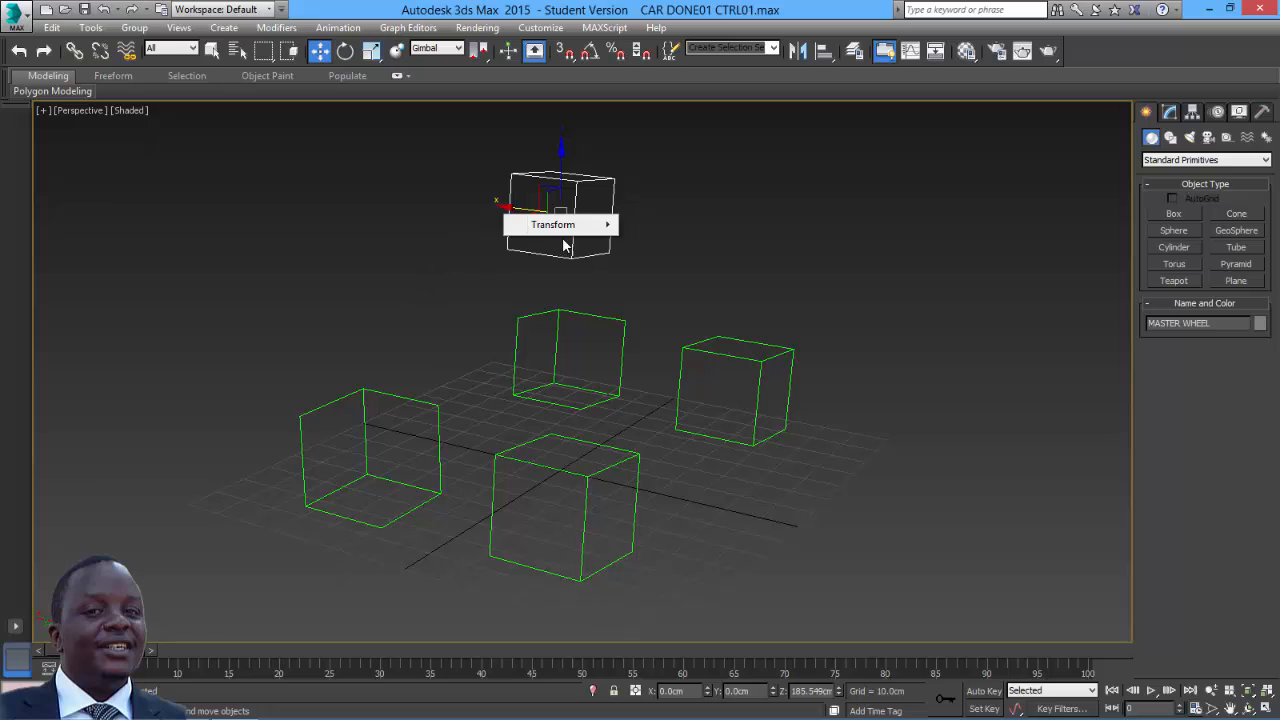
mouse_move(580, 224)
mouse_move(662, 242)
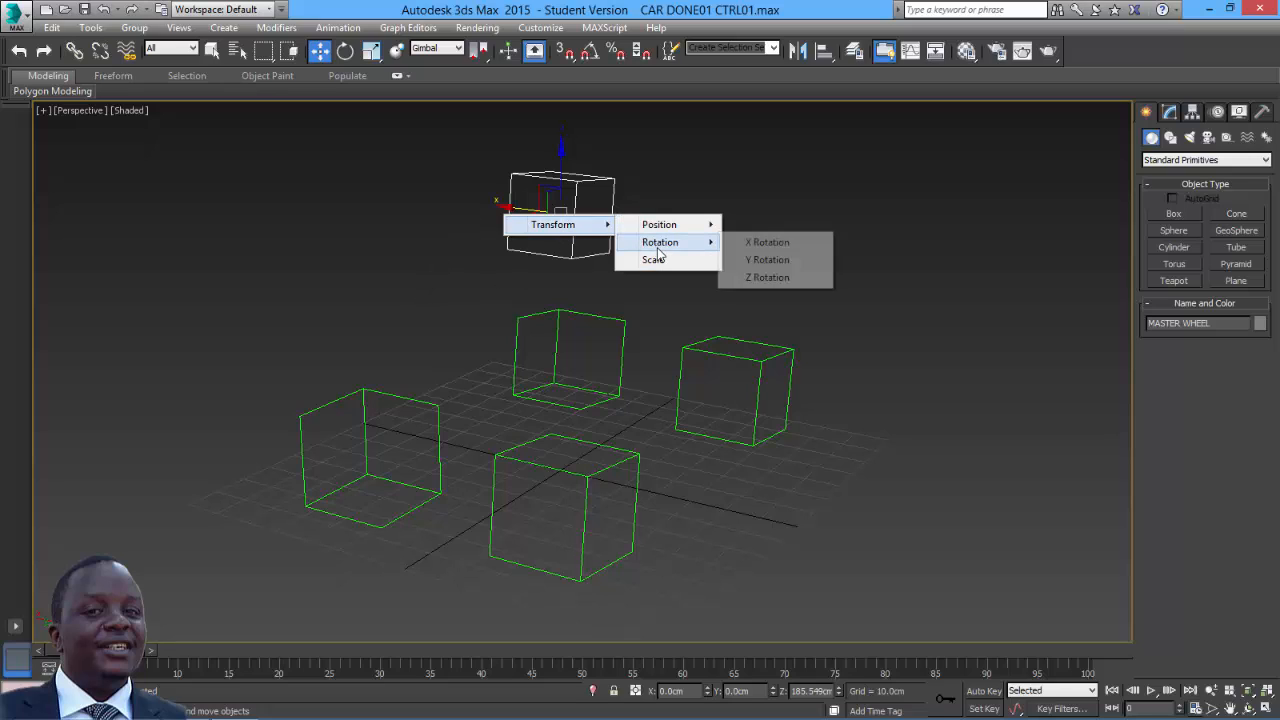
click(766, 260)
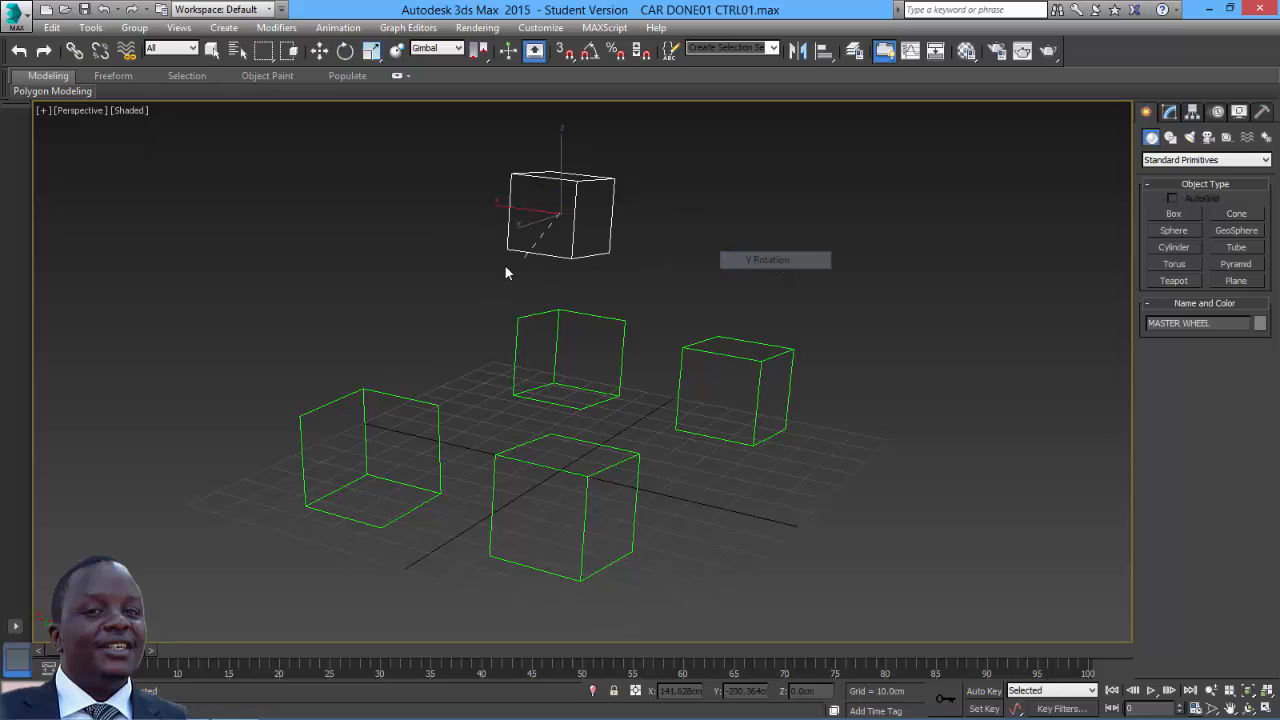
click(365, 389)
mouse_move(380, 400)
mouse_move(455, 420)
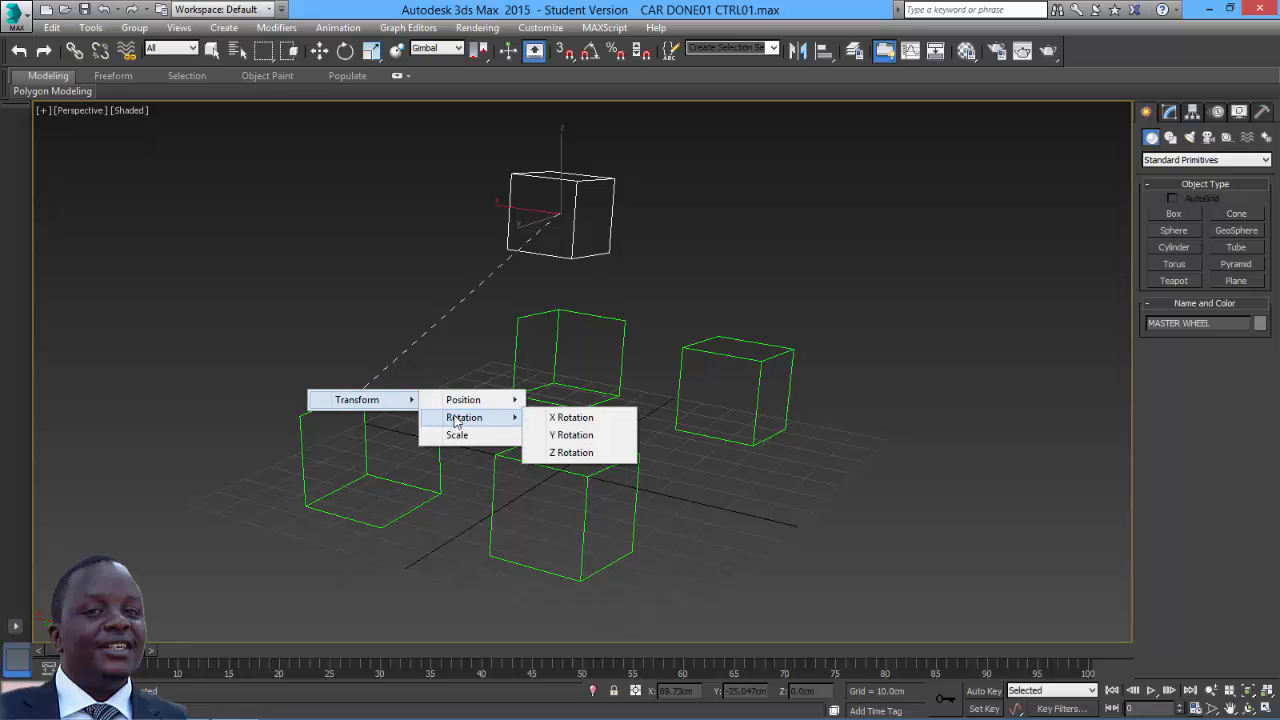
click(566, 453)
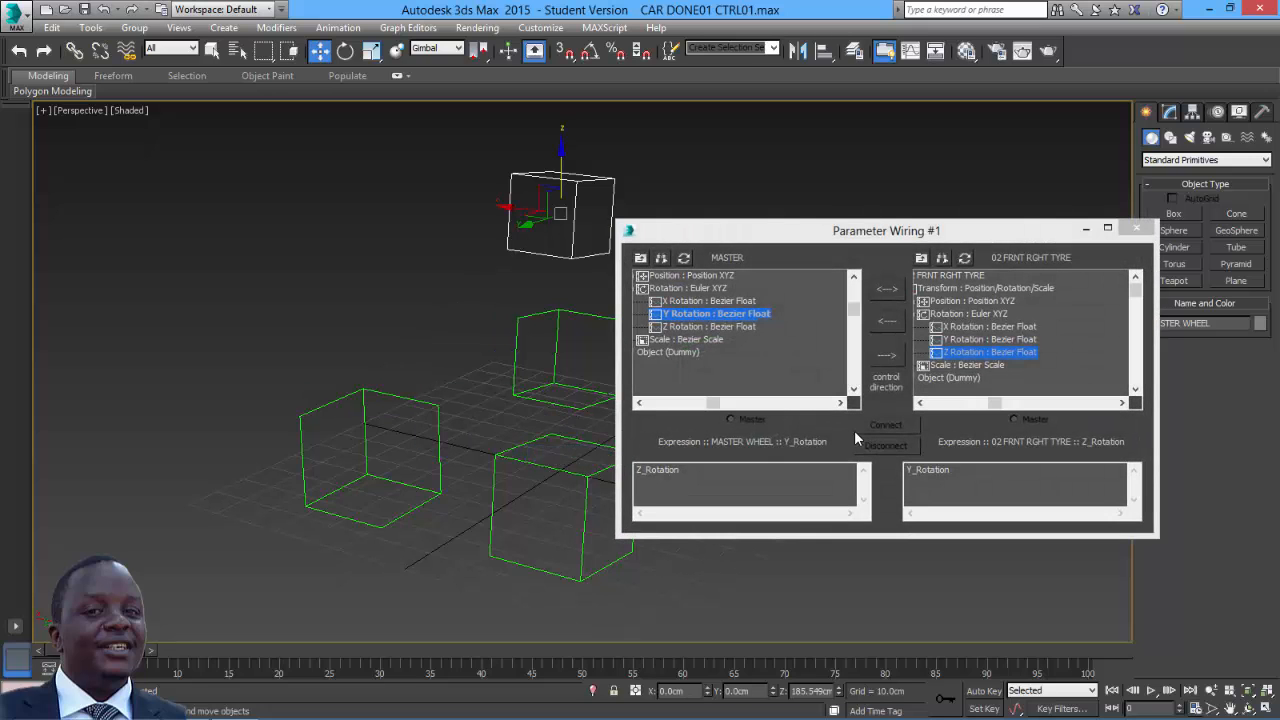
- Connect the wiring one-way from the MASTER WHEEL to the 02 FRNT RGHT TYRE with the expression -Y_Rotation, and close Parameter Wiring
click(942, 484)
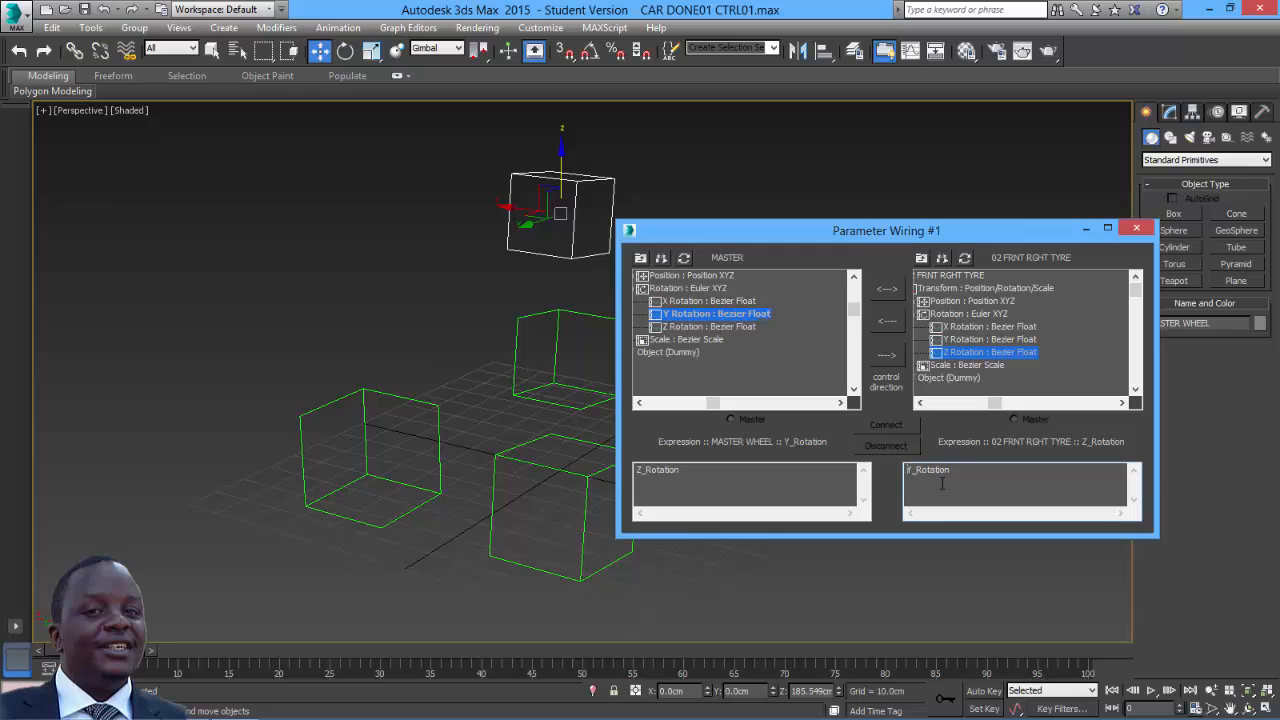
text(-)
click(893, 362)
click(892, 425)
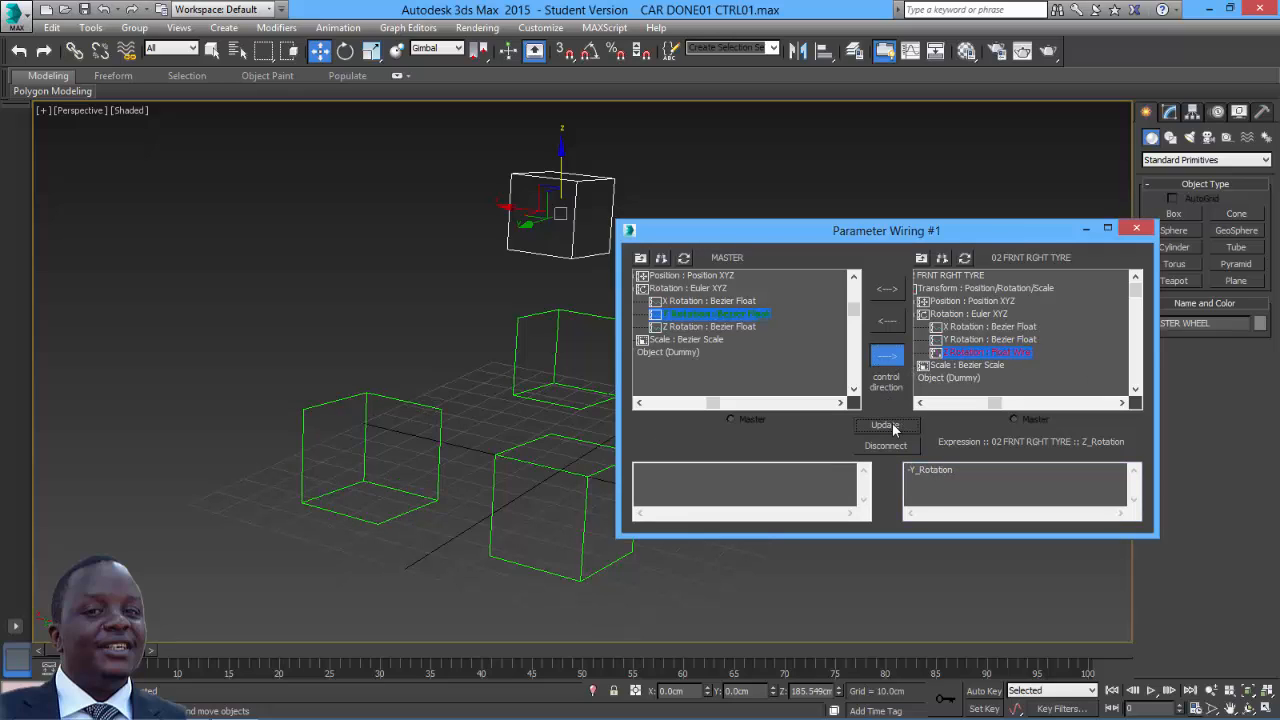
click(1136, 228)
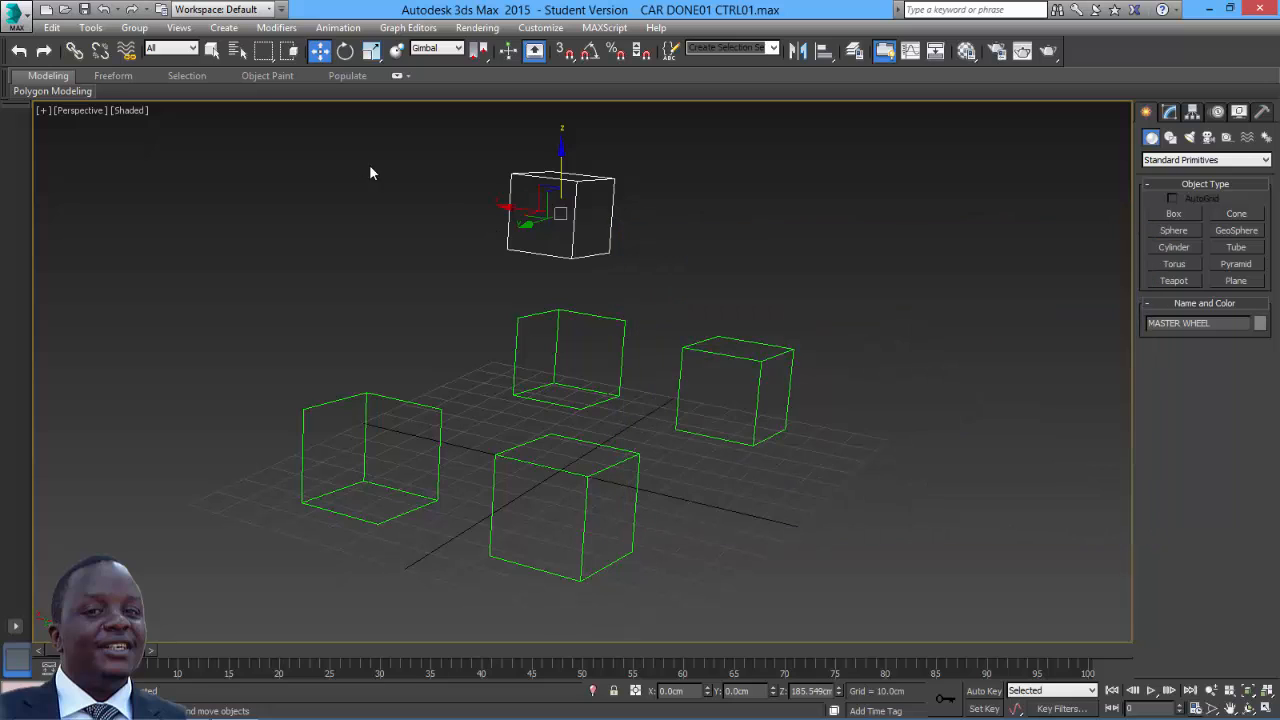
- Show the RALLY CAR layer and test-rotate the MASTER WHEEL about Y to about -18.2° to check the tyres on the car
click(345, 51)
drag(530, 188, 545, 212)
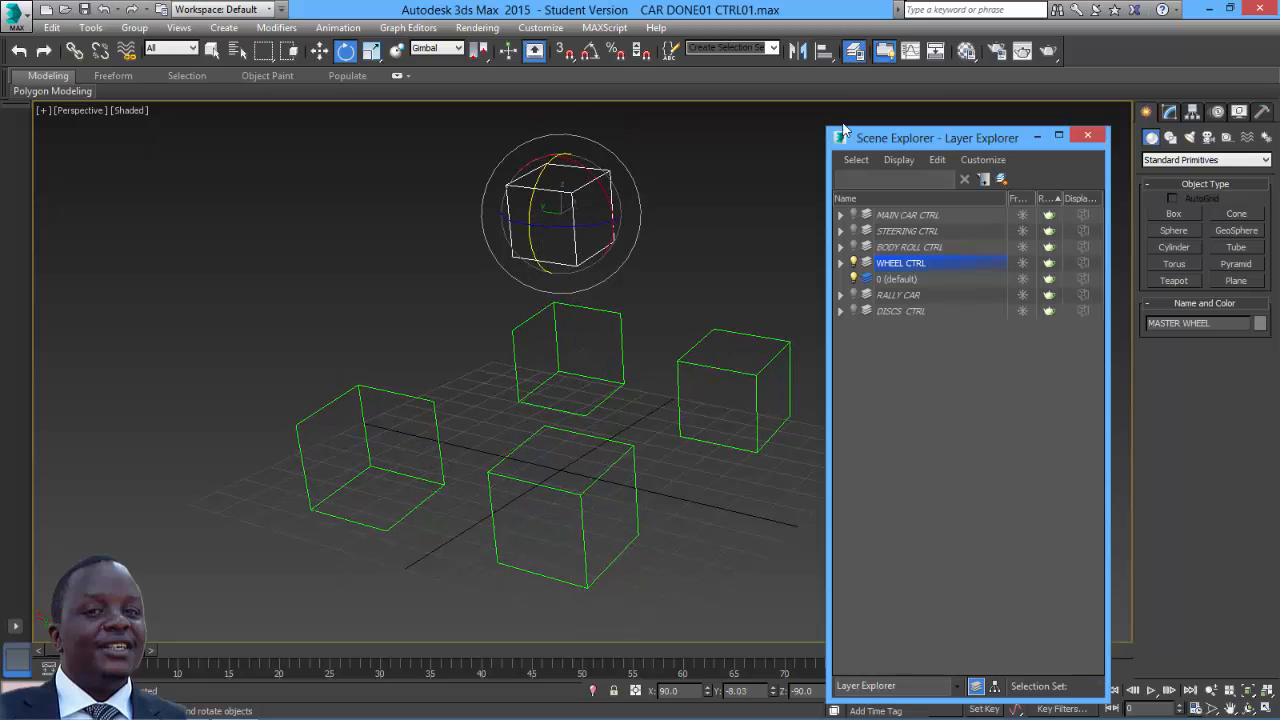
click(854, 51)
click(853, 295)
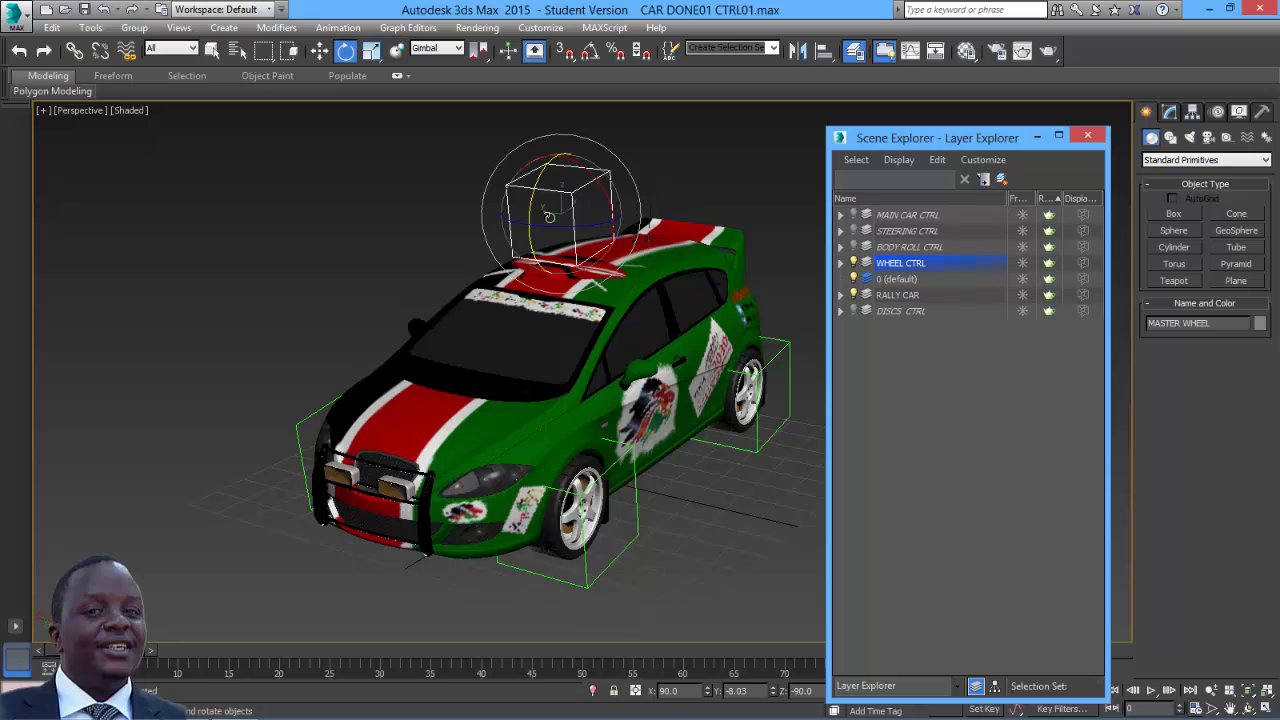
mouse_move(531, 200)
mouse_down()
mouse_move(543, 403)
mouse_move(557, 172)
mouse_move(530, 242)
mouse_move(536, 225)
mouse_up()
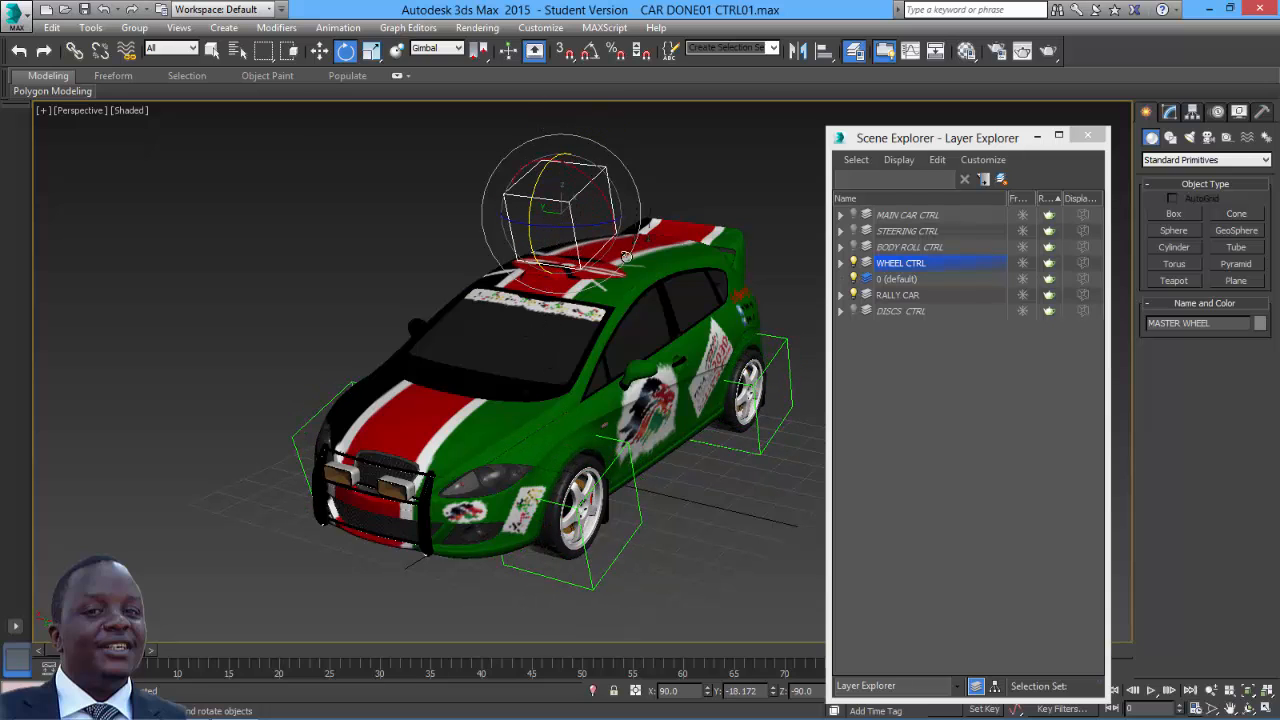
click(1087, 134)
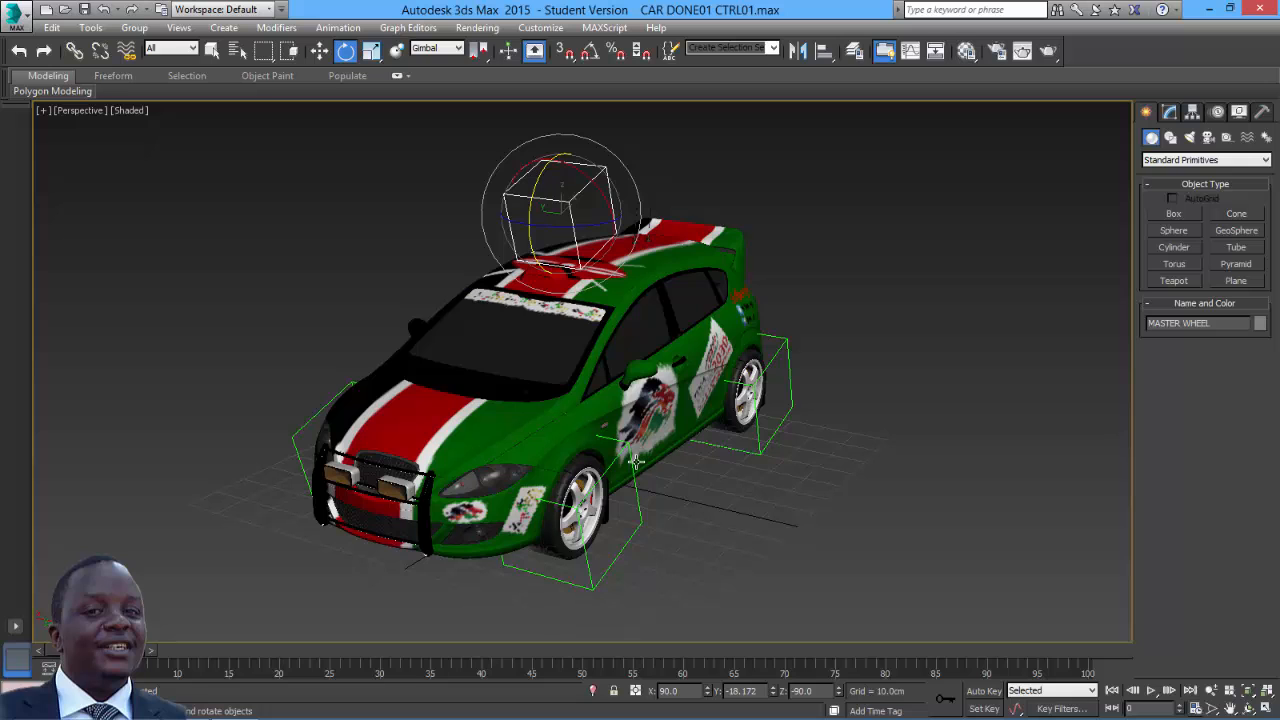
- Check the tyres on the car's other side by rotating the MASTER WHEEL about Y to about -1.6°
alt+middle_drag(566, 464, 691, 454)
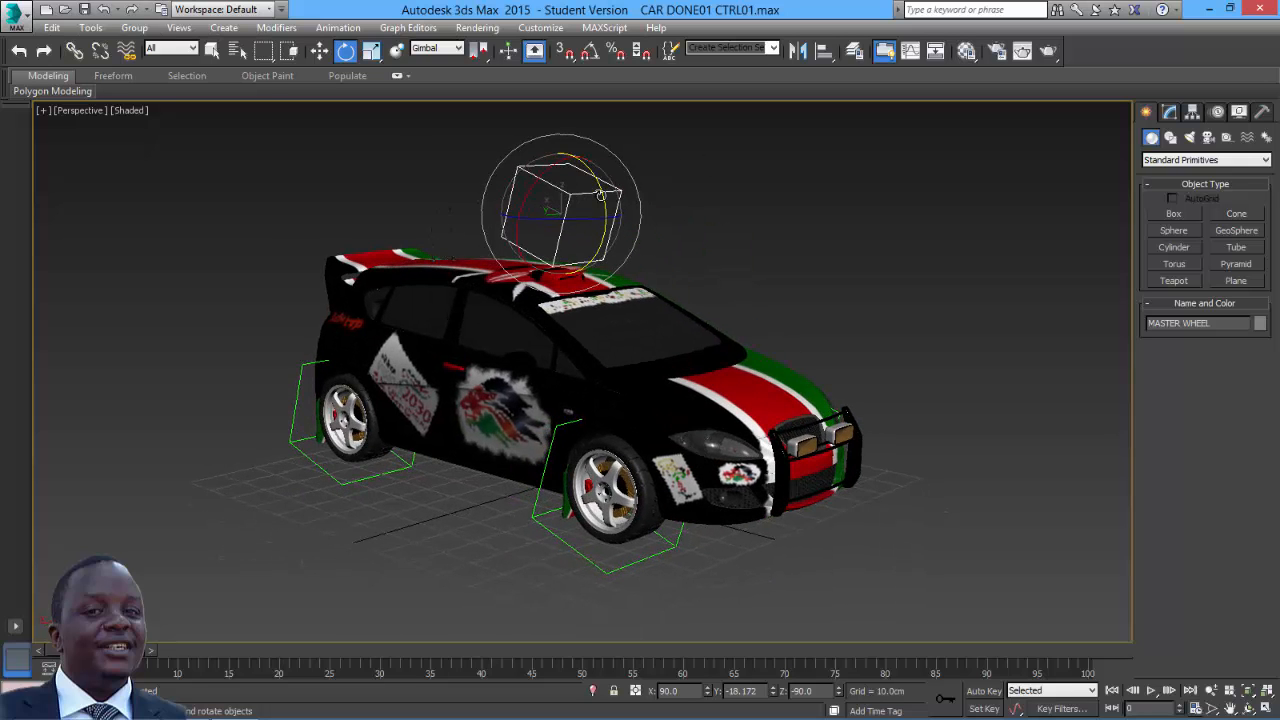
mouse_move(600, 195)
mouse_down()
mouse_move(625, 130)
mouse_move(649, 146)
mouse_move(665, 220)
mouse_move(620, 120)
mouse_move(637, 200)
mouse_move(632, 162)
mouse_move(597, 172)
mouse_up()
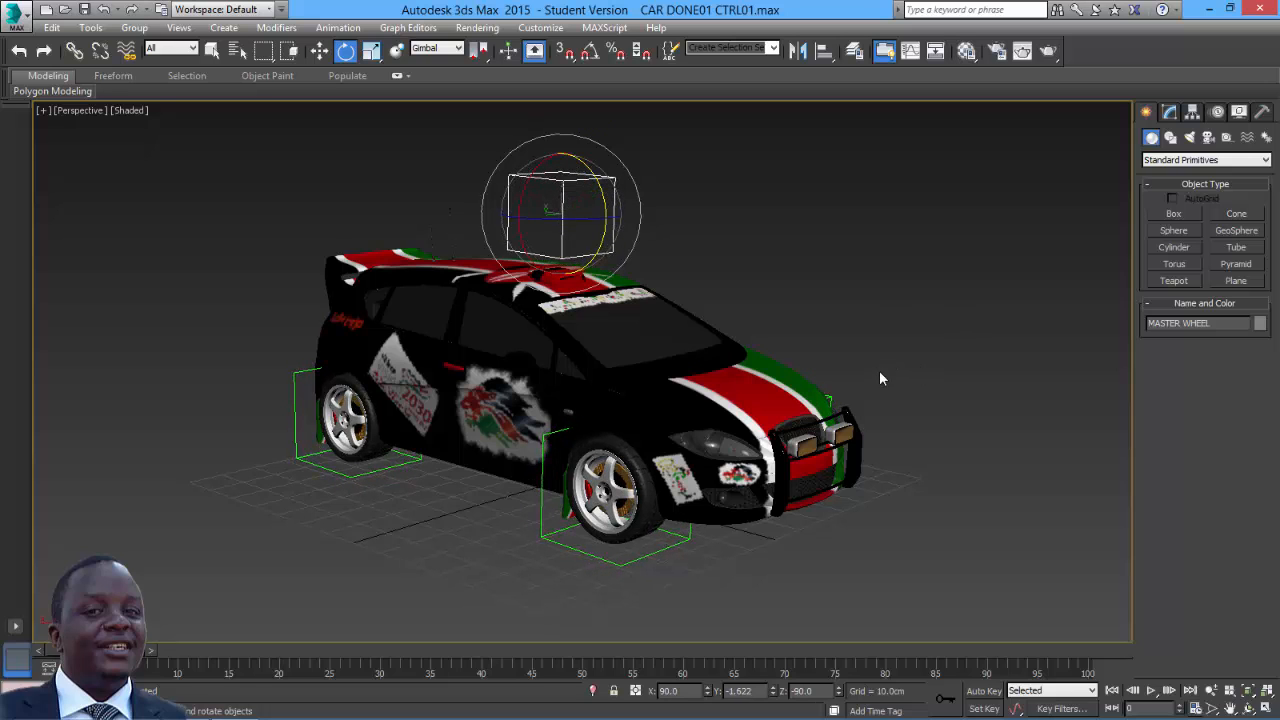
alt+middle_drag(800, 285, 675, 292)
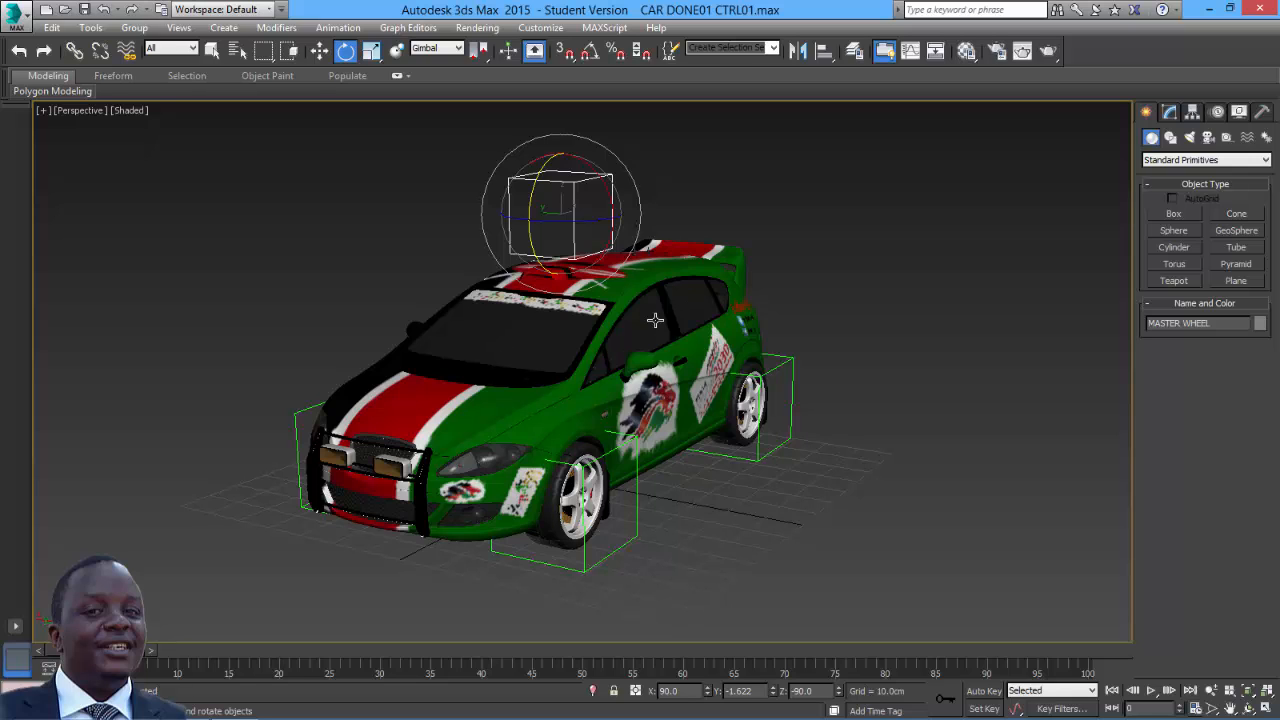
middle_drag(709, 438, 762, 392)
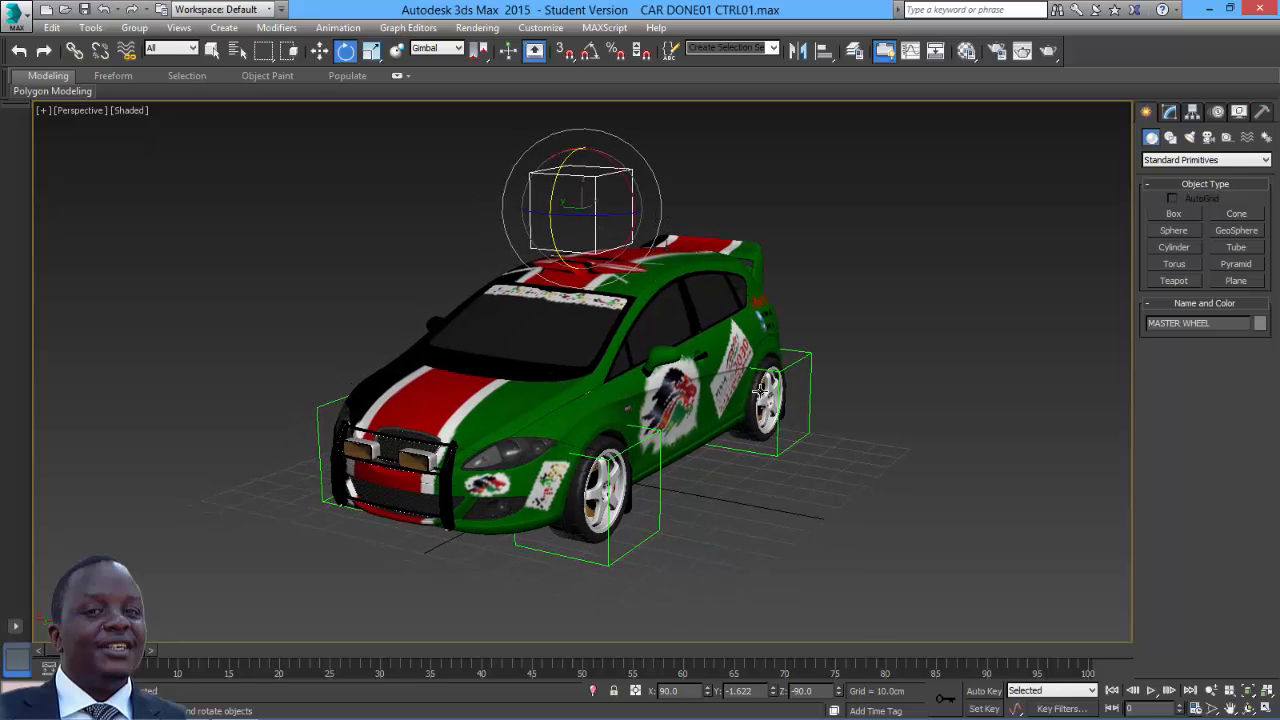
- Show the BODY ROLL CTRL layer and examine its control shapes around the car
click(857, 54)
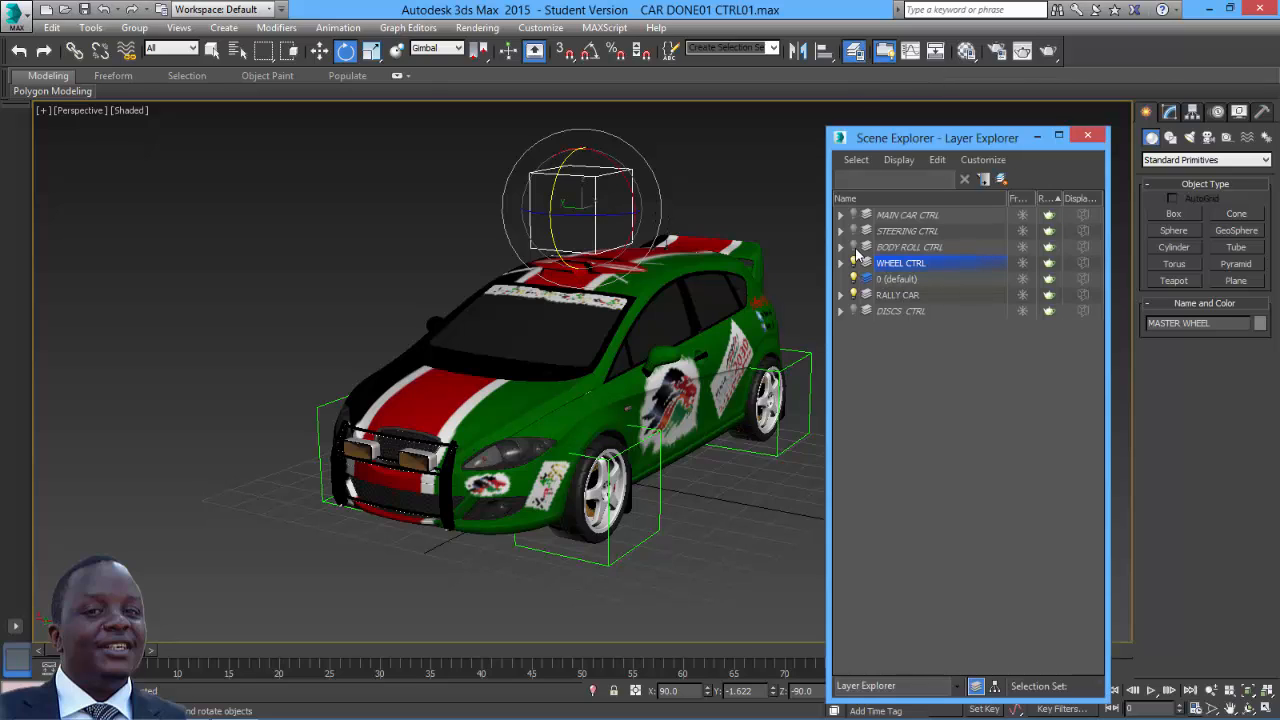
click(854, 247)
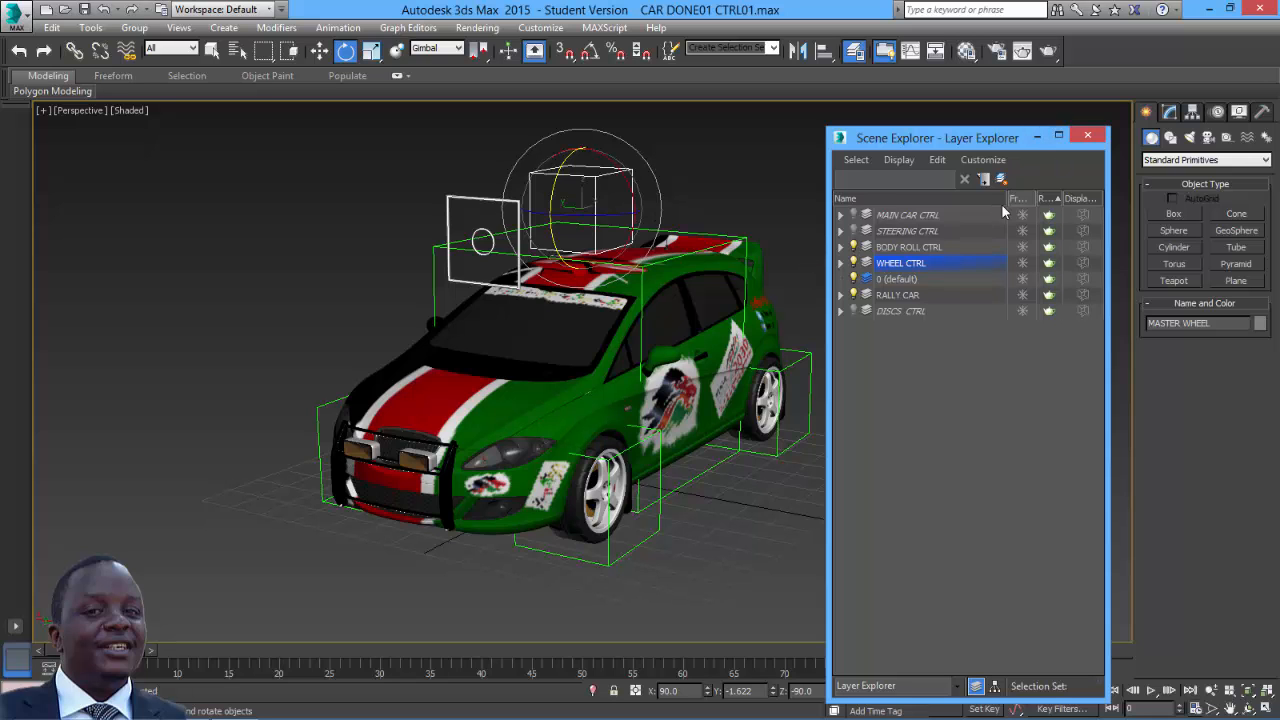
click(1087, 137)
scroll(698, 289, up, 5)
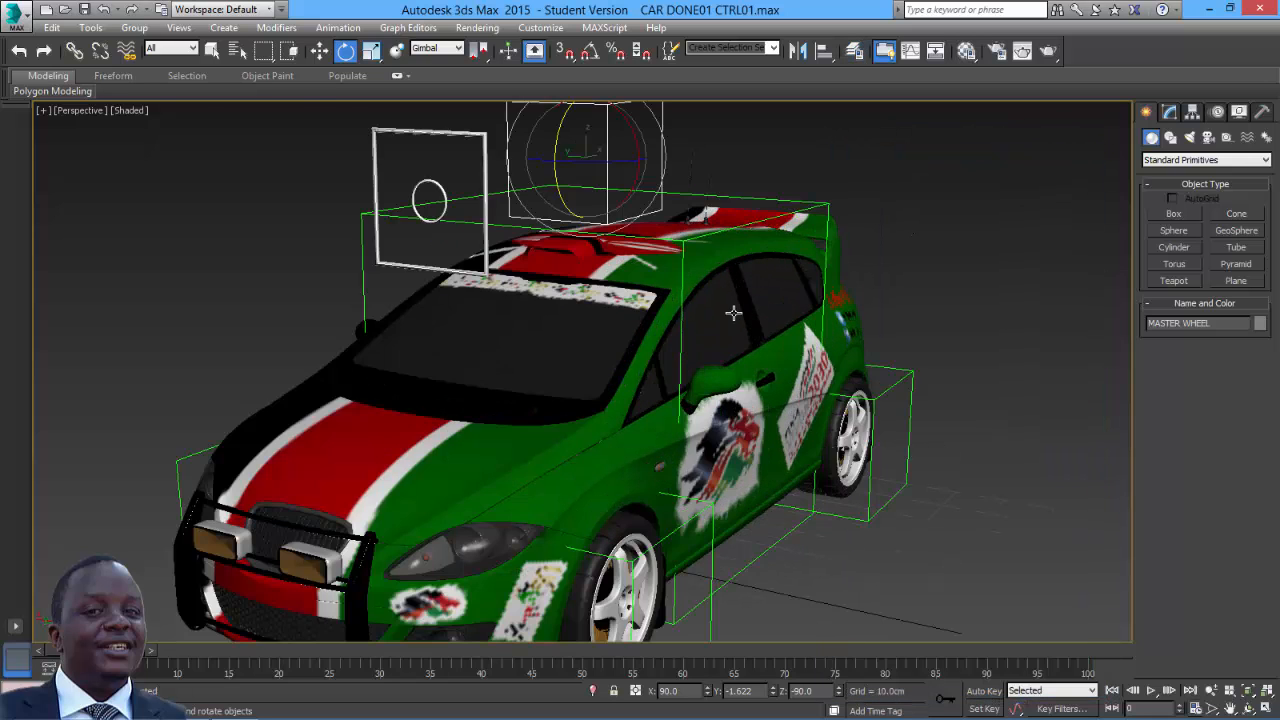
middle_drag(698, 289, 678, 333)
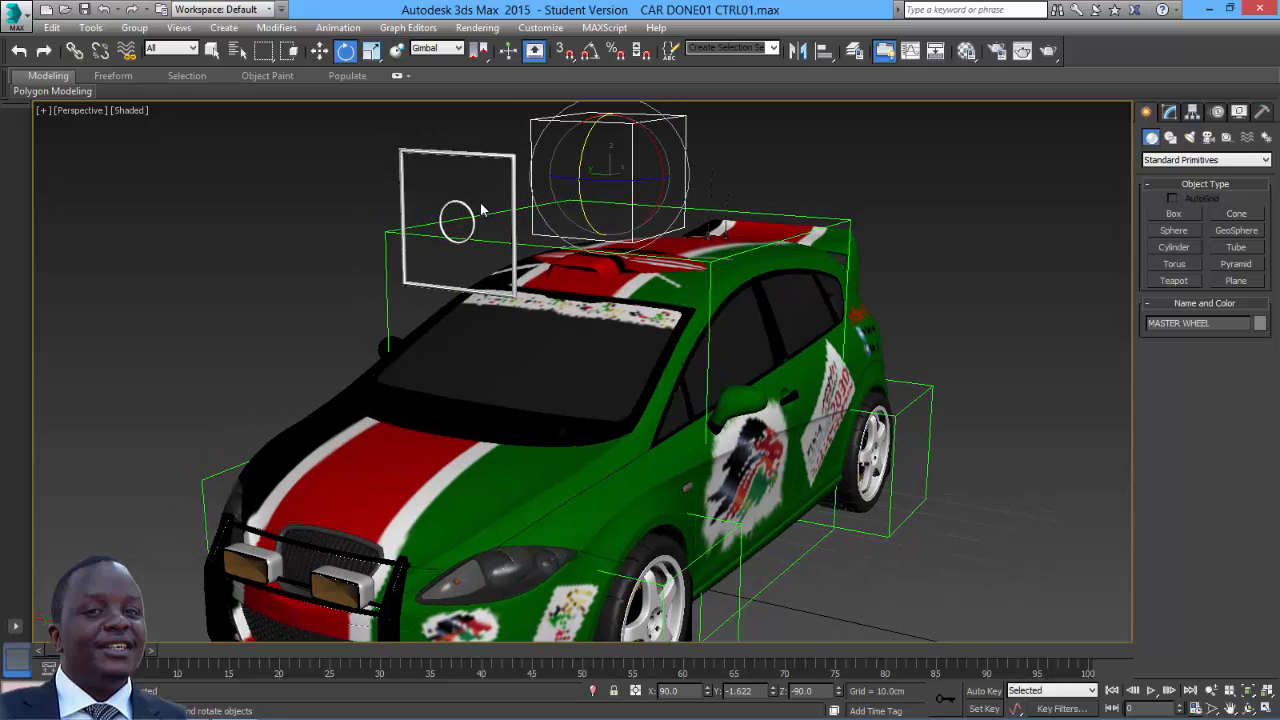
- Hide the RALLY CAR and WHEEL CTRL layers, and select the ROLL control circle inside the square frame
click(854, 50)
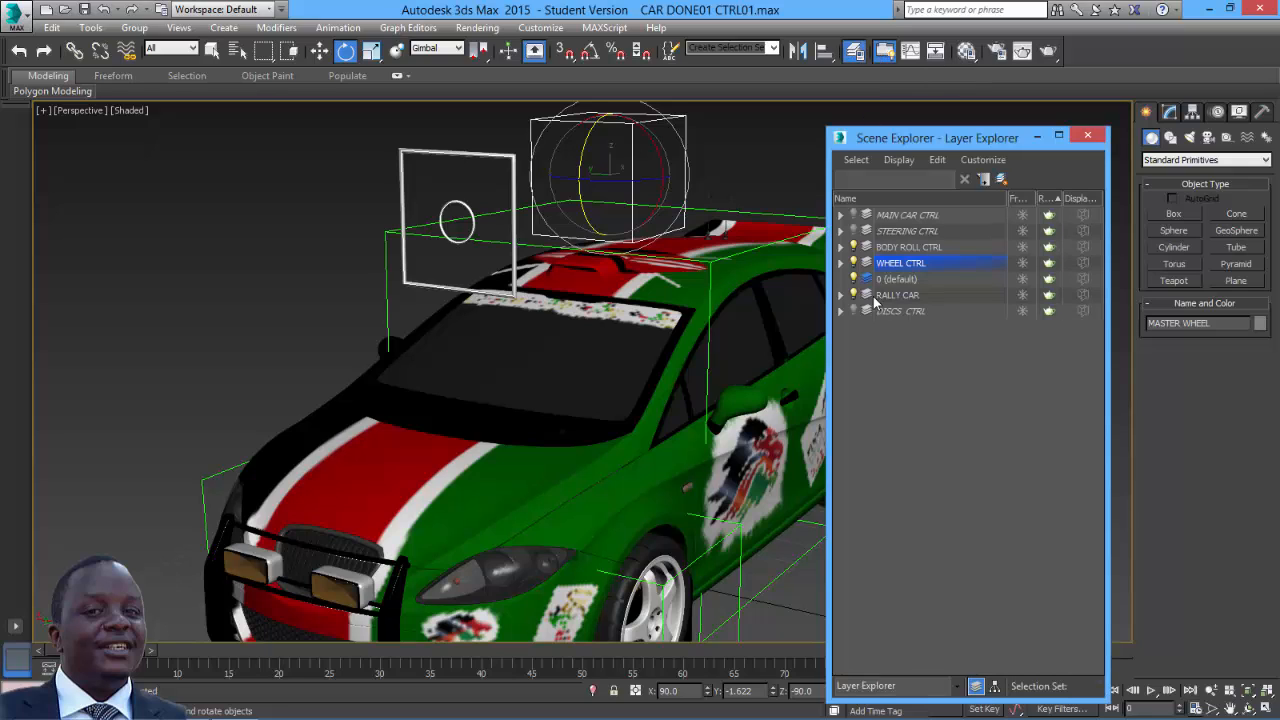
click(853, 294)
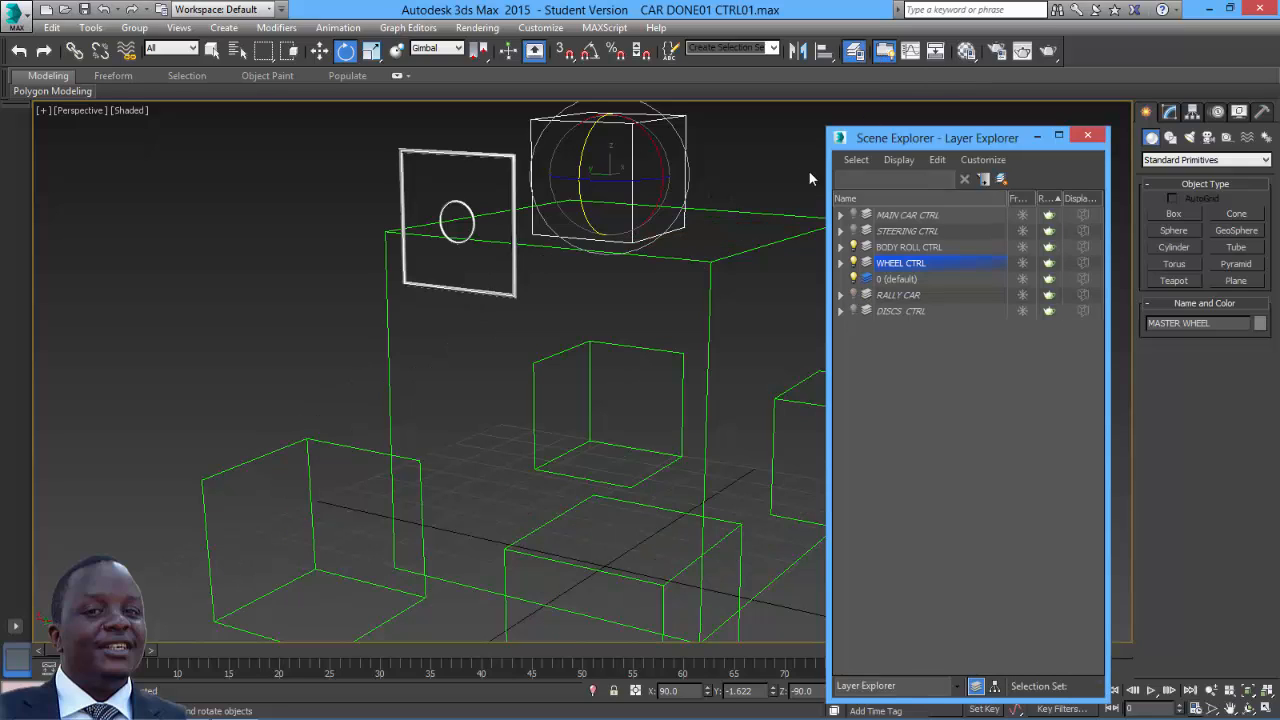
click(853, 262)
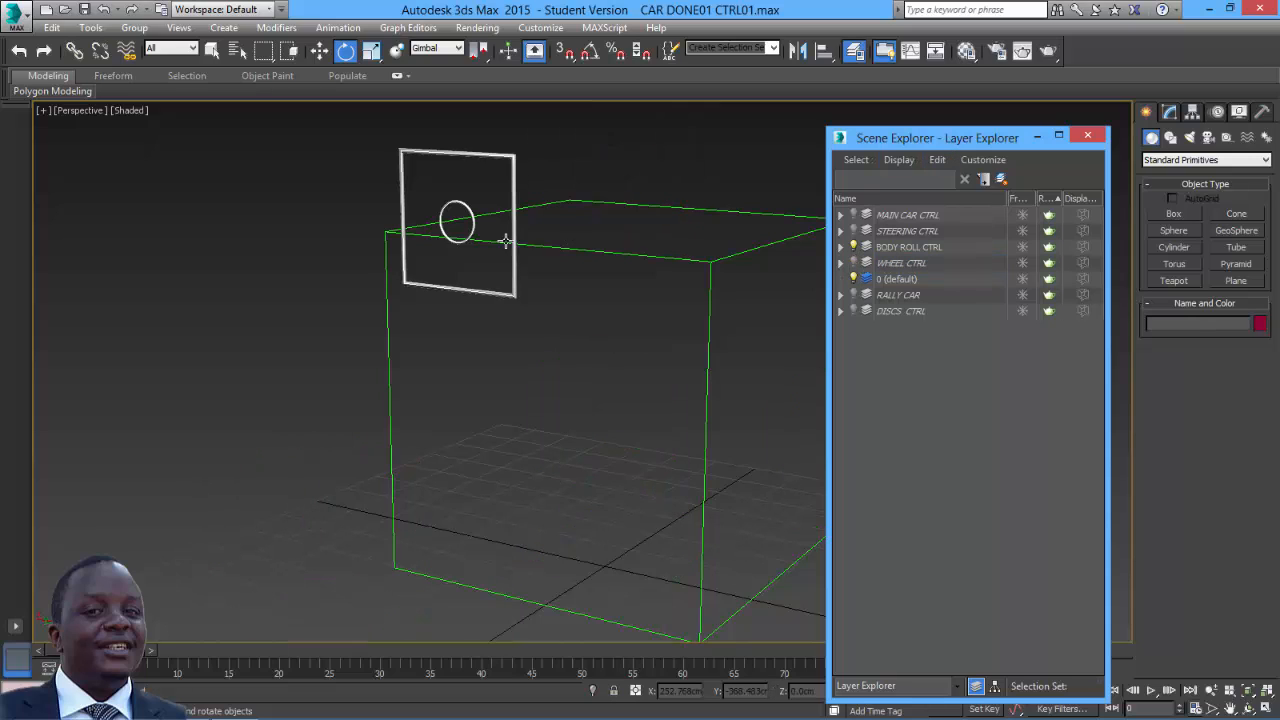
click(1088, 135)
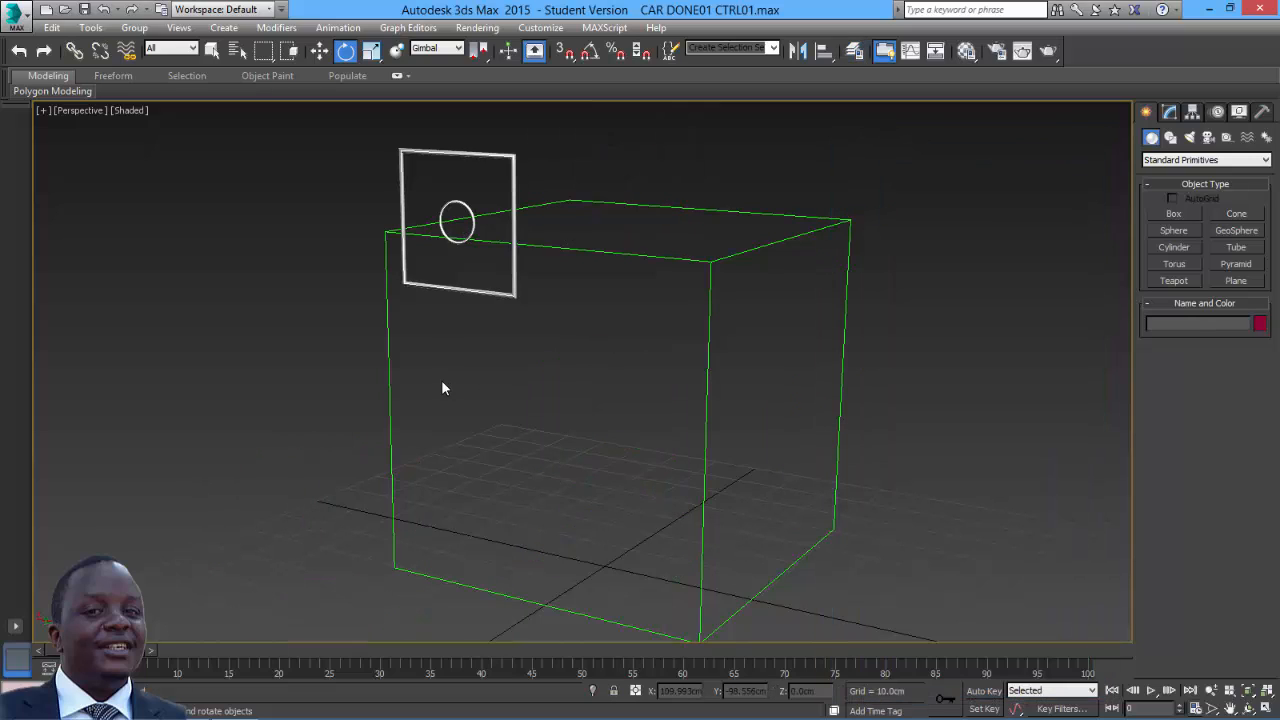
mouse_move(422, 381)
alt+middle_down()
mouse_move(437, 376)
mouse_move(435, 387)
alt+middle_up()
click(619, 303)
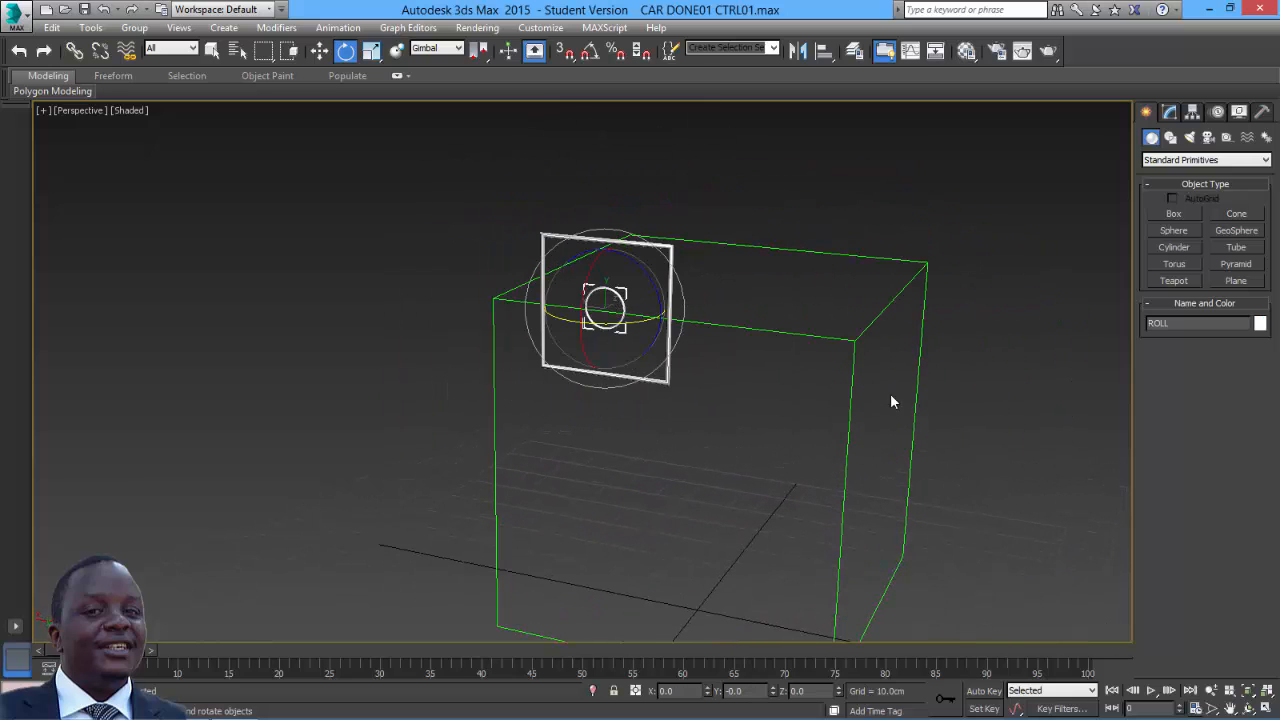
- Bring the ROLL controls up in a full-size Front view and examine the parameters of the square frame and the circle
alt+middle_drag(676, 445, 700, 416)
click(319, 50)
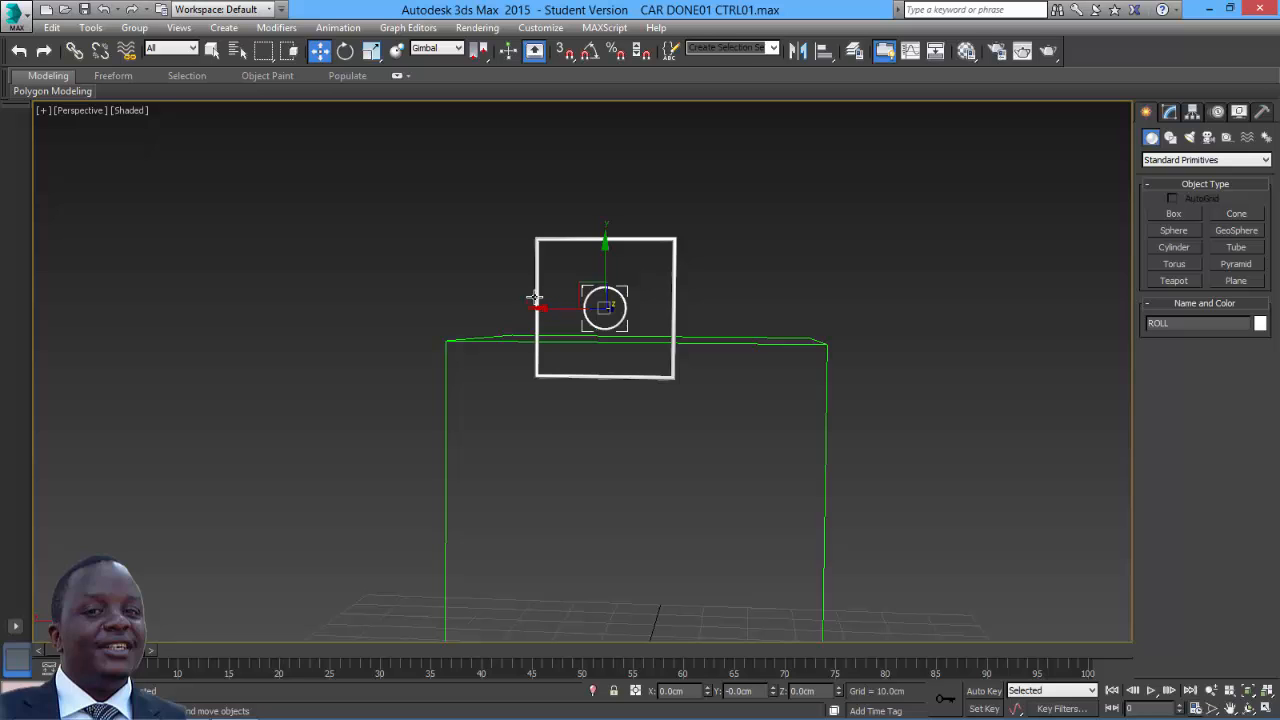
click(1266, 705)
middle_drag(893, 257, 904, 265)
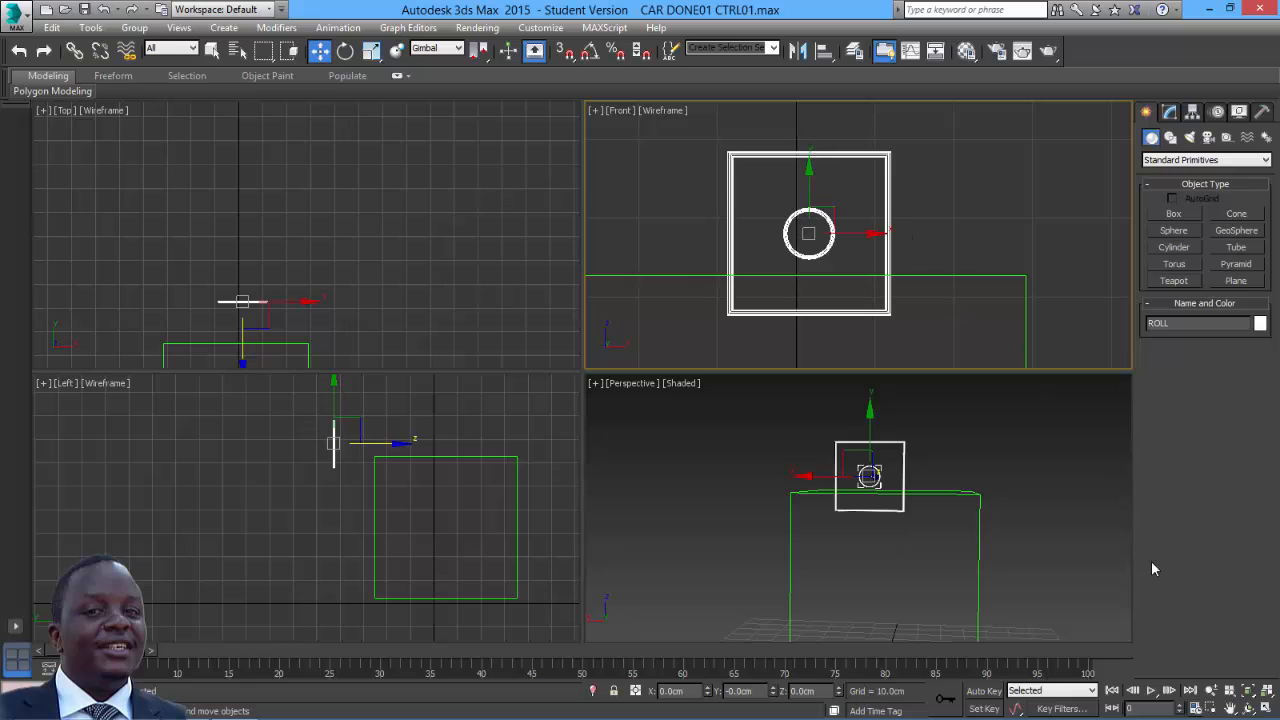
click(1258, 710)
scroll(824, 398, up, 2)
middle_drag(824, 398, 900, 333)
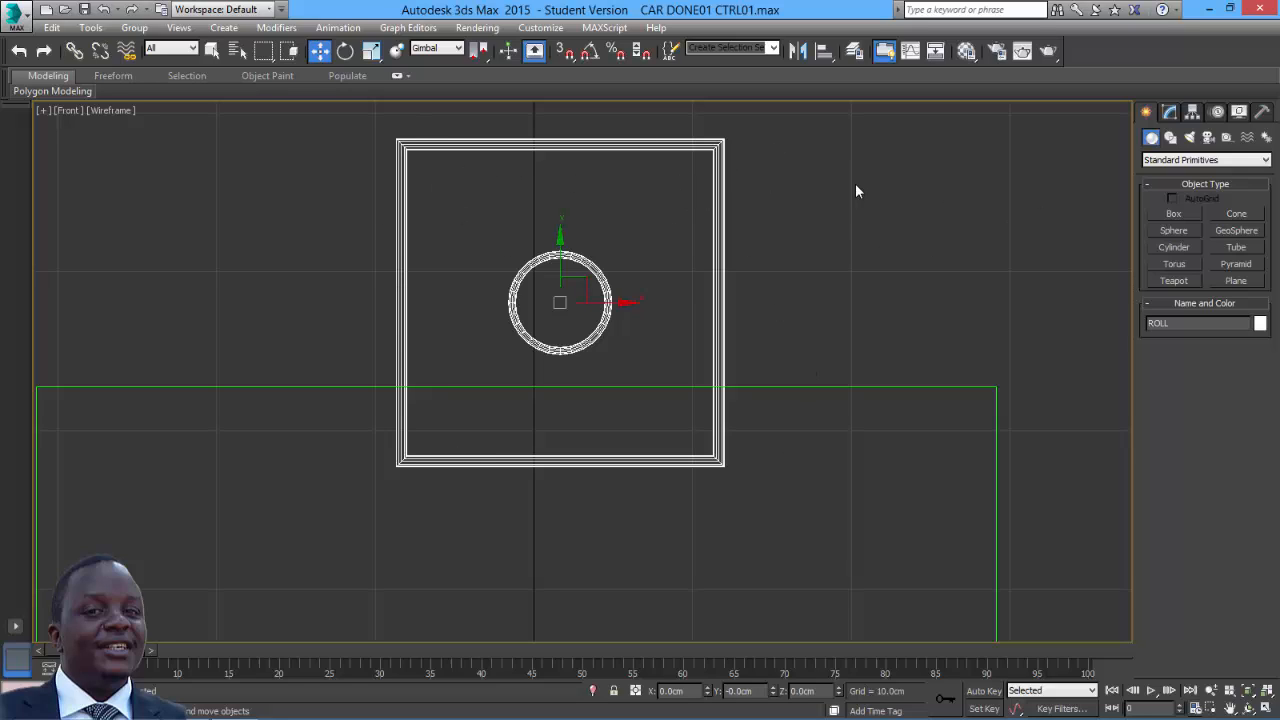
click(721, 162)
click(1177, 109)
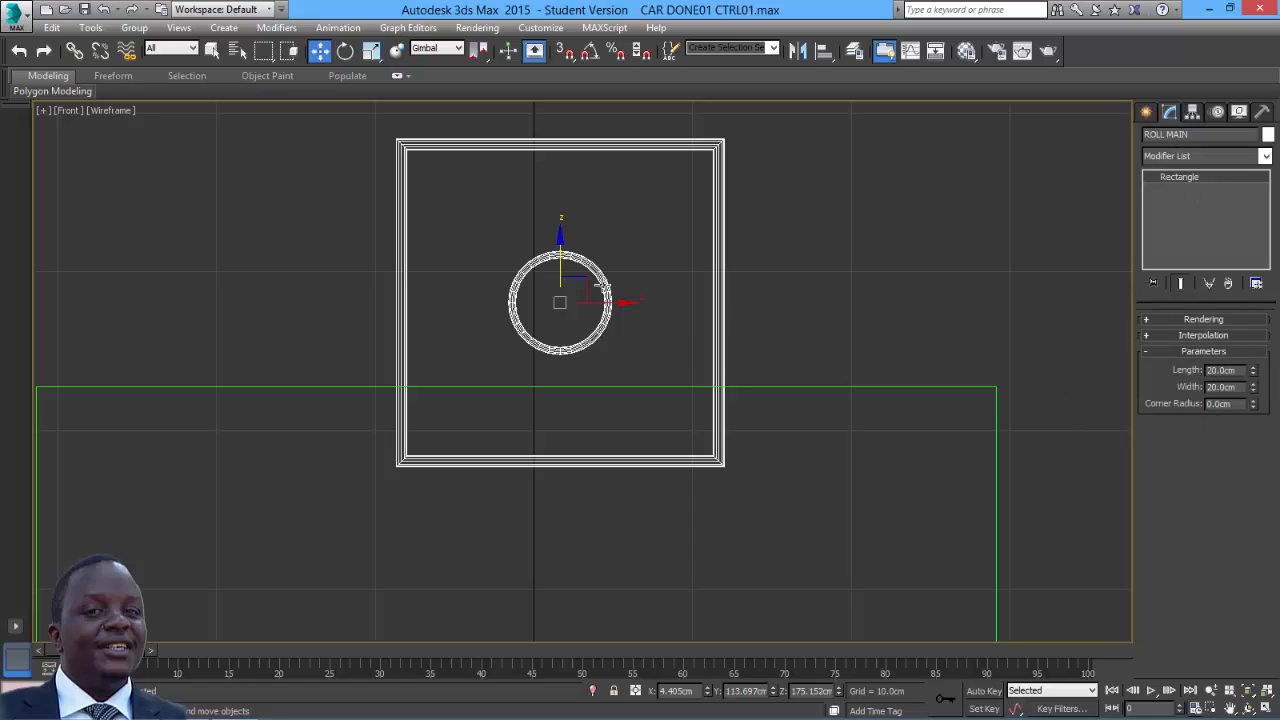
click(612, 285)
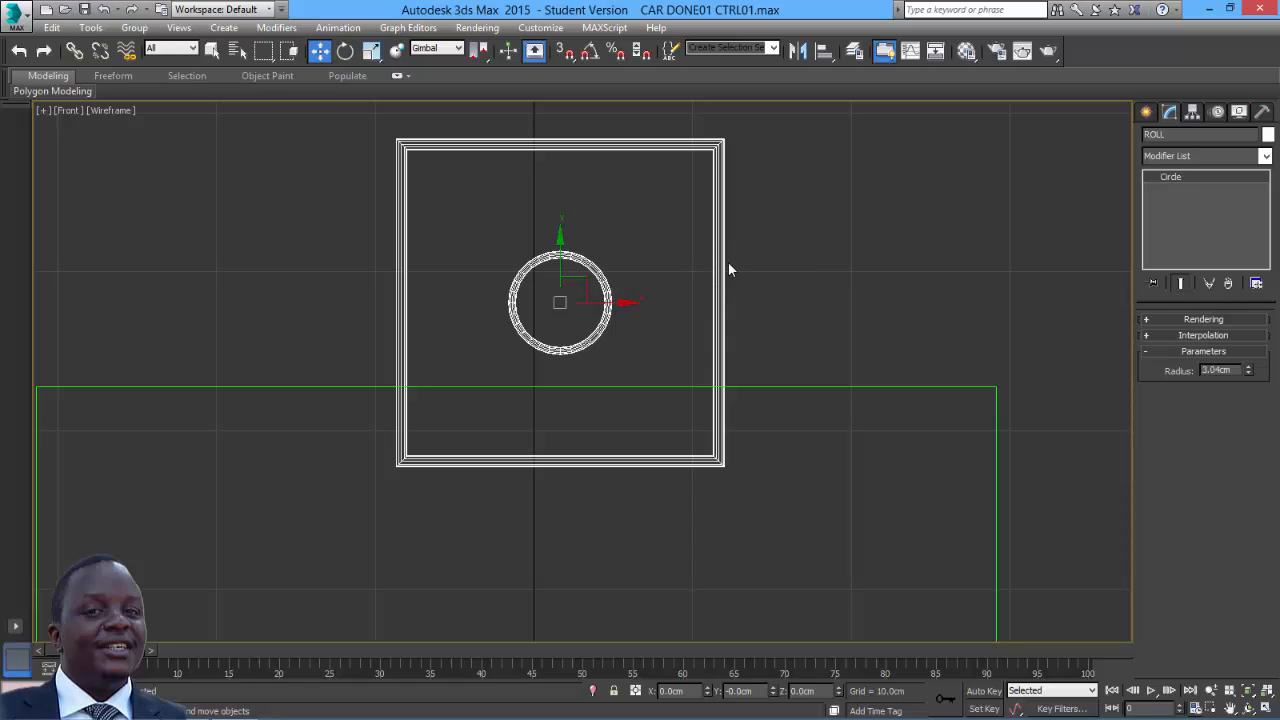
- Align the ROLL circle to the ROLL MAIN square in X, Y and Z position, pivot point to pivot point
click(824, 50)
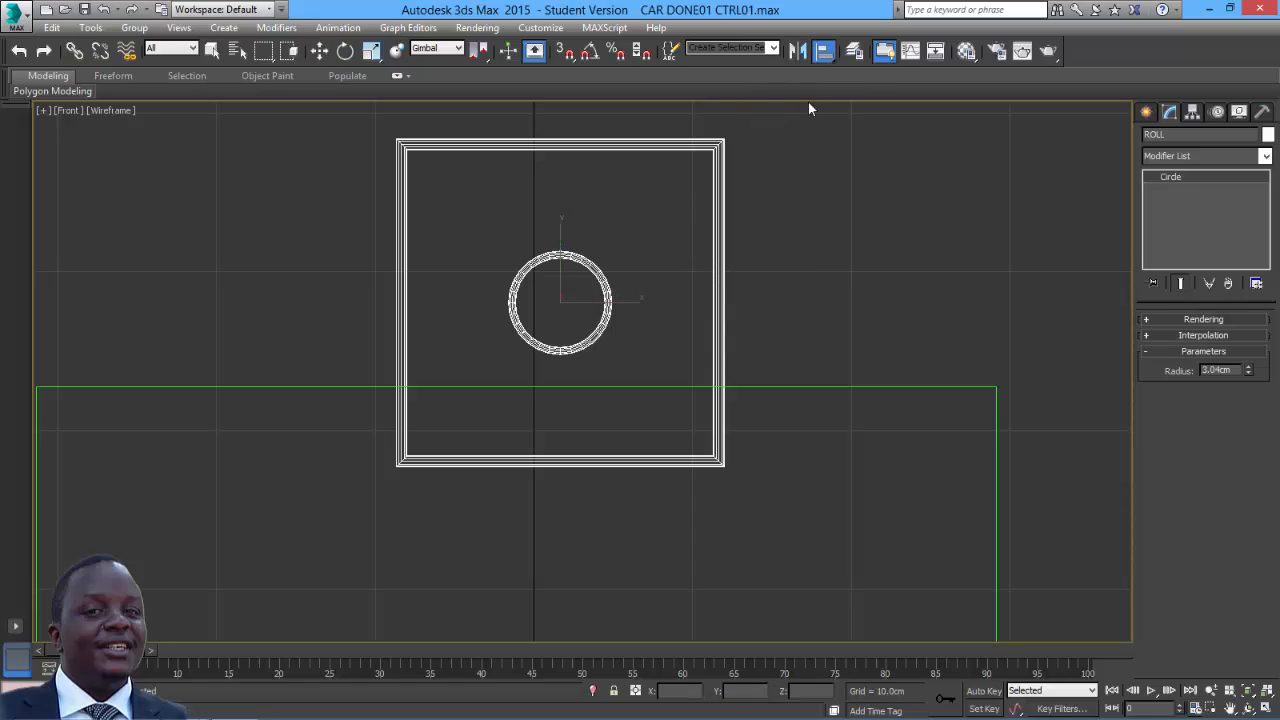
click(720, 178)
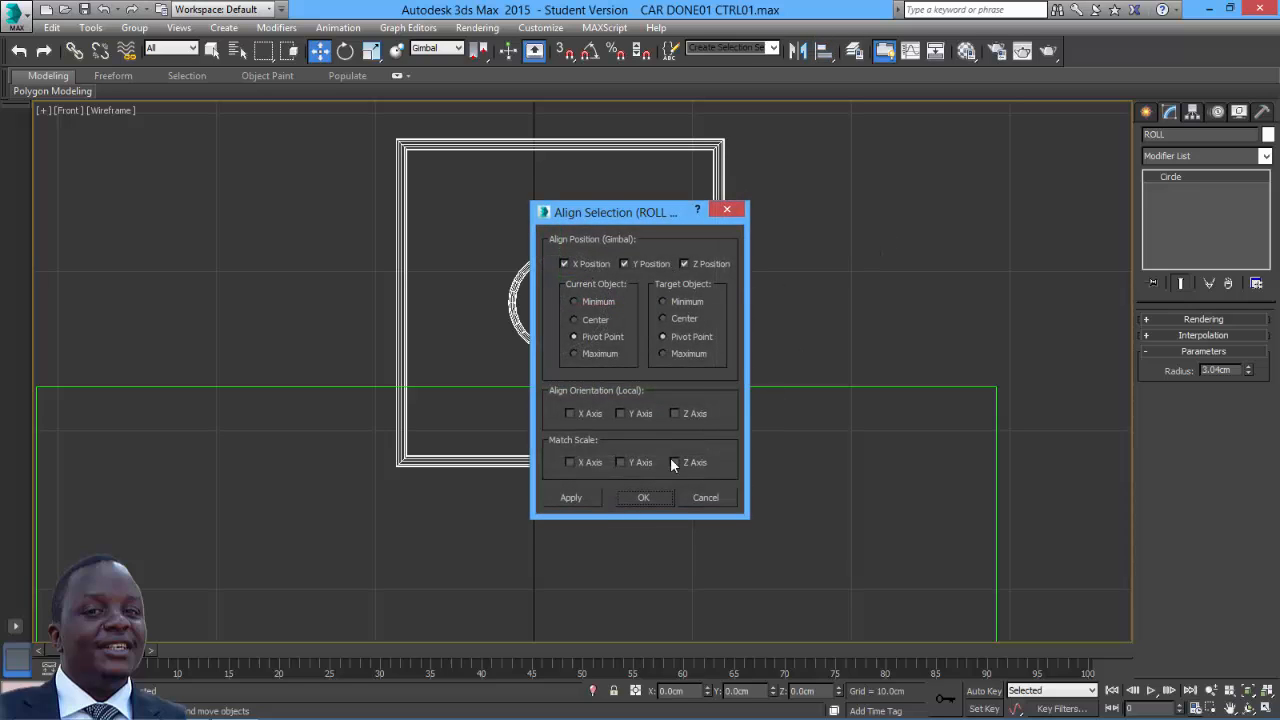
click(643, 497)
click(753, 246)
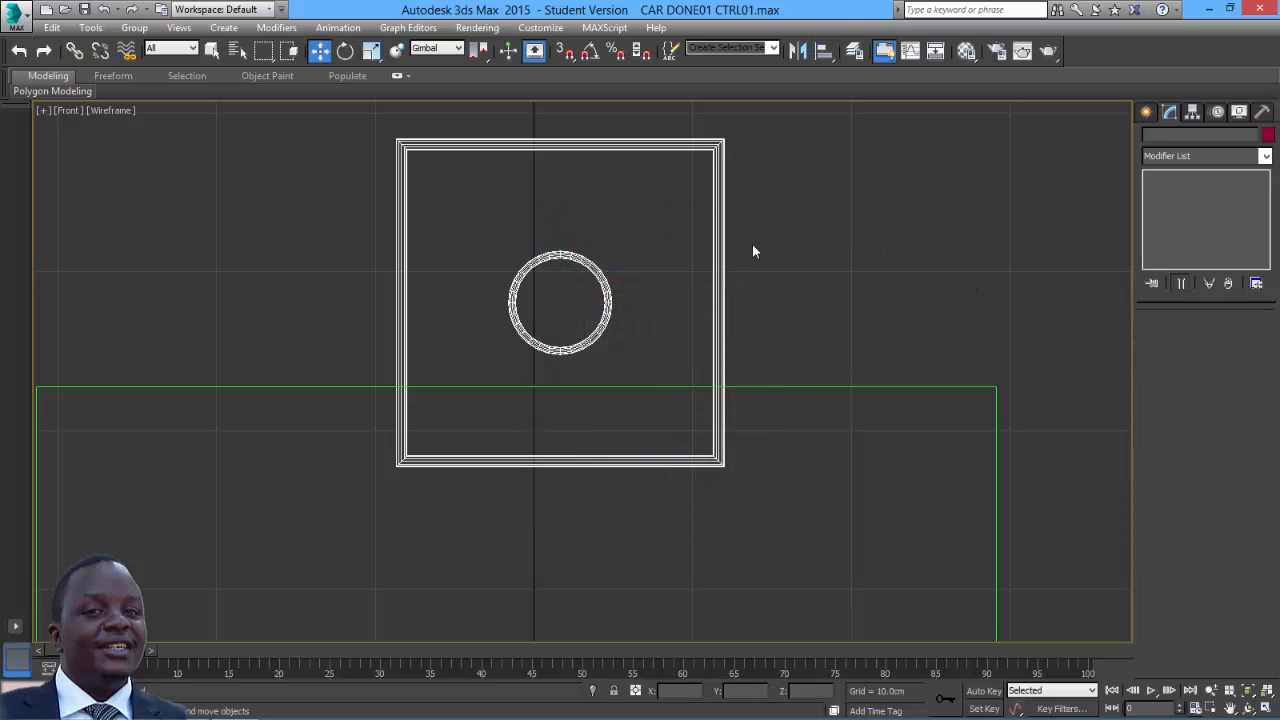
- Link the ROLL circle as a child to the ROLL MAIN square frame
click(591, 261)
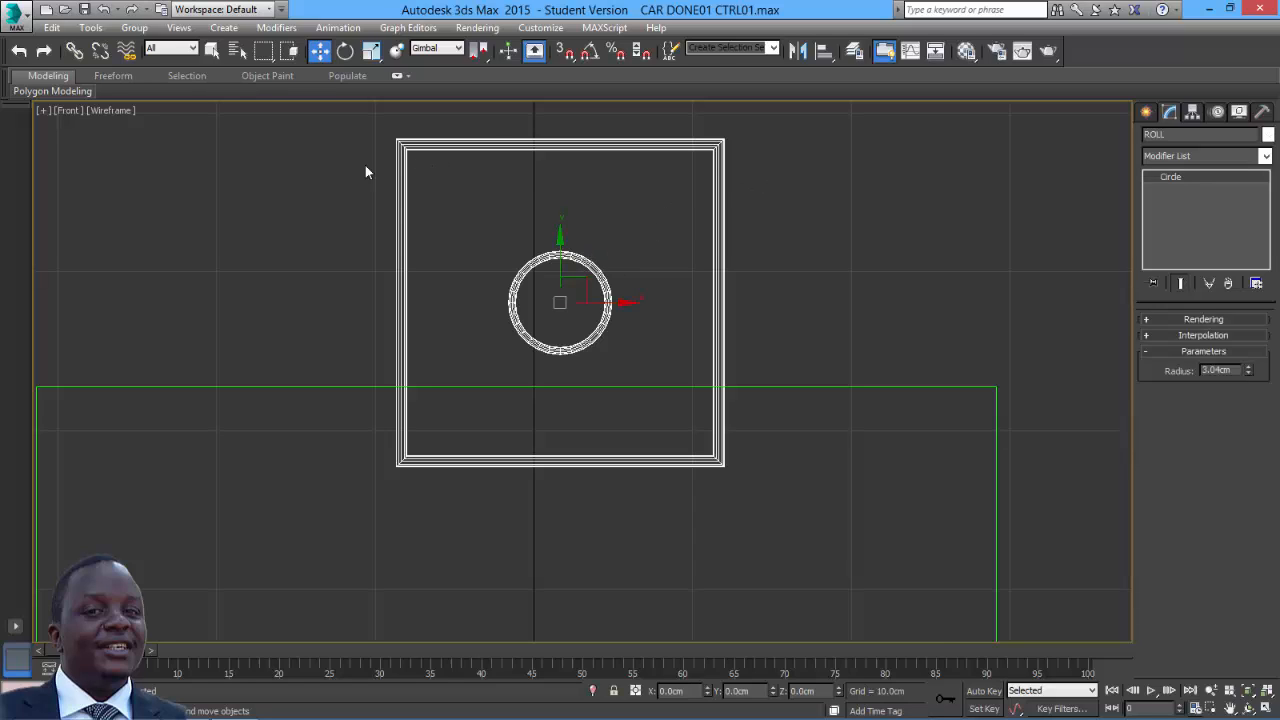
click(75, 51)
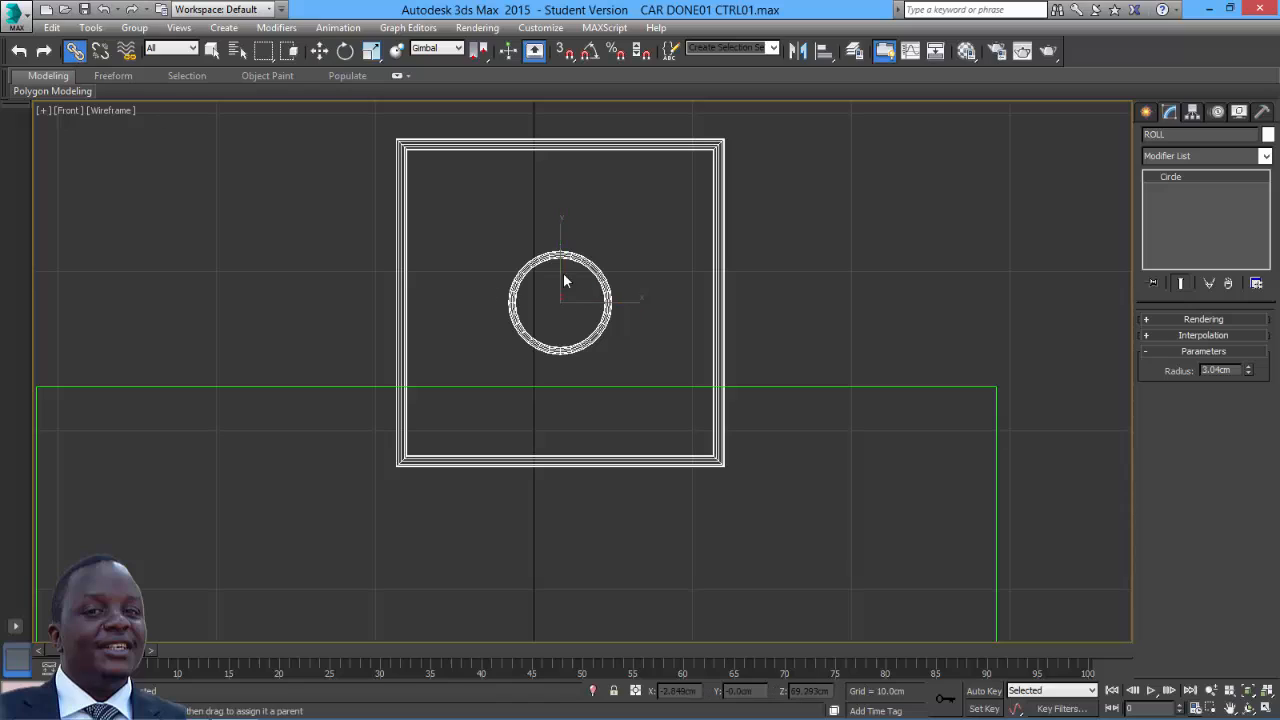
drag(564, 258, 716, 186)
click(318, 51)
- Assign a Float Limit controller to the ROLL circle's X Position track, keeping its settings clear of the control shapes
click(597, 266)
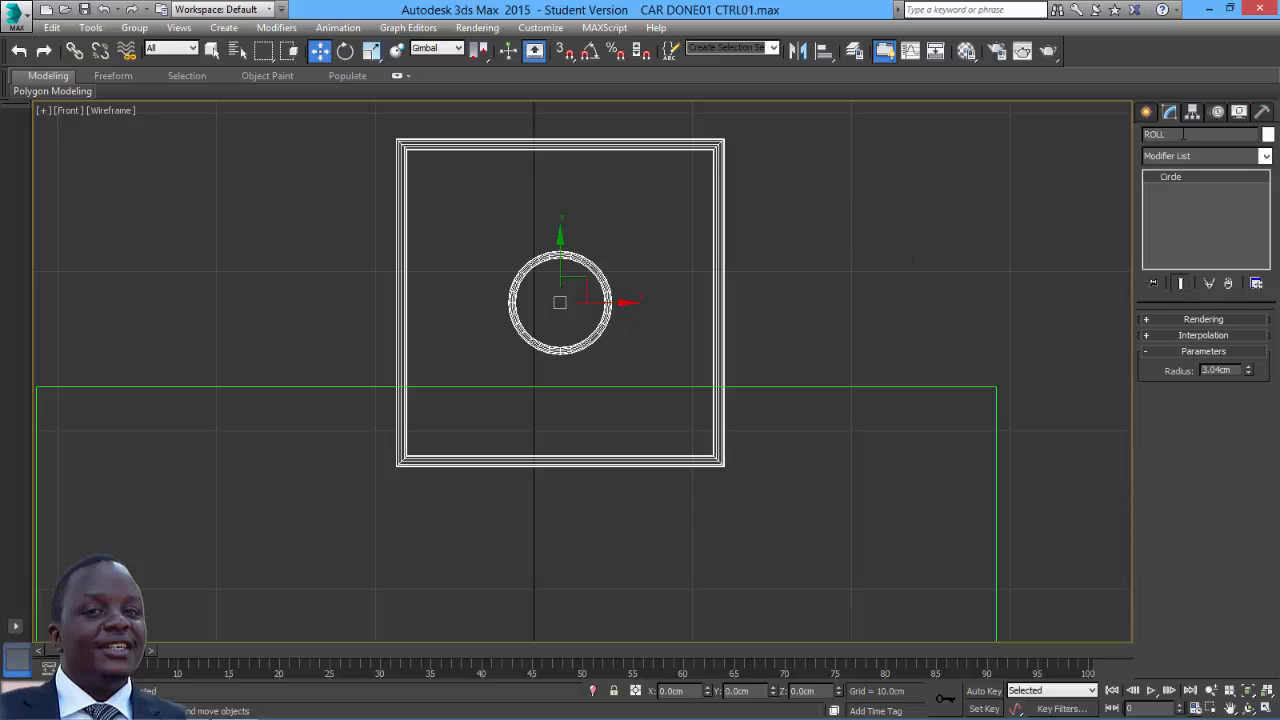
click(1216, 111)
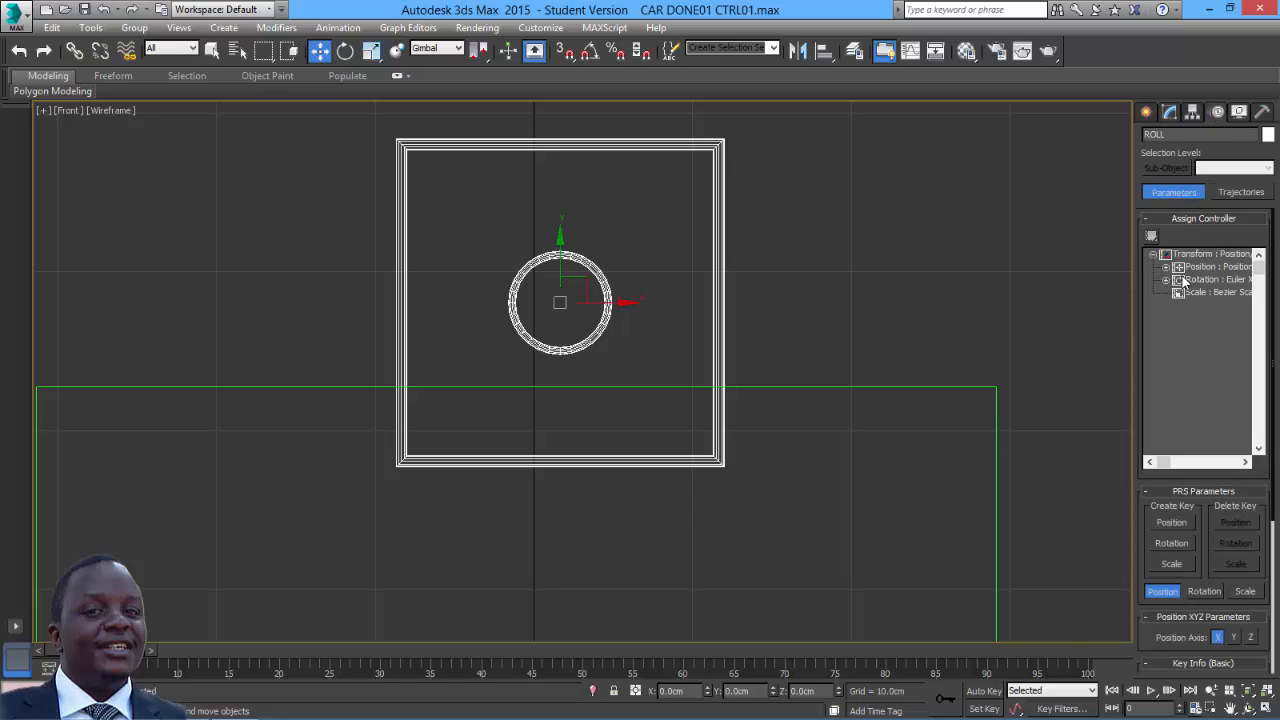
click(1165, 268)
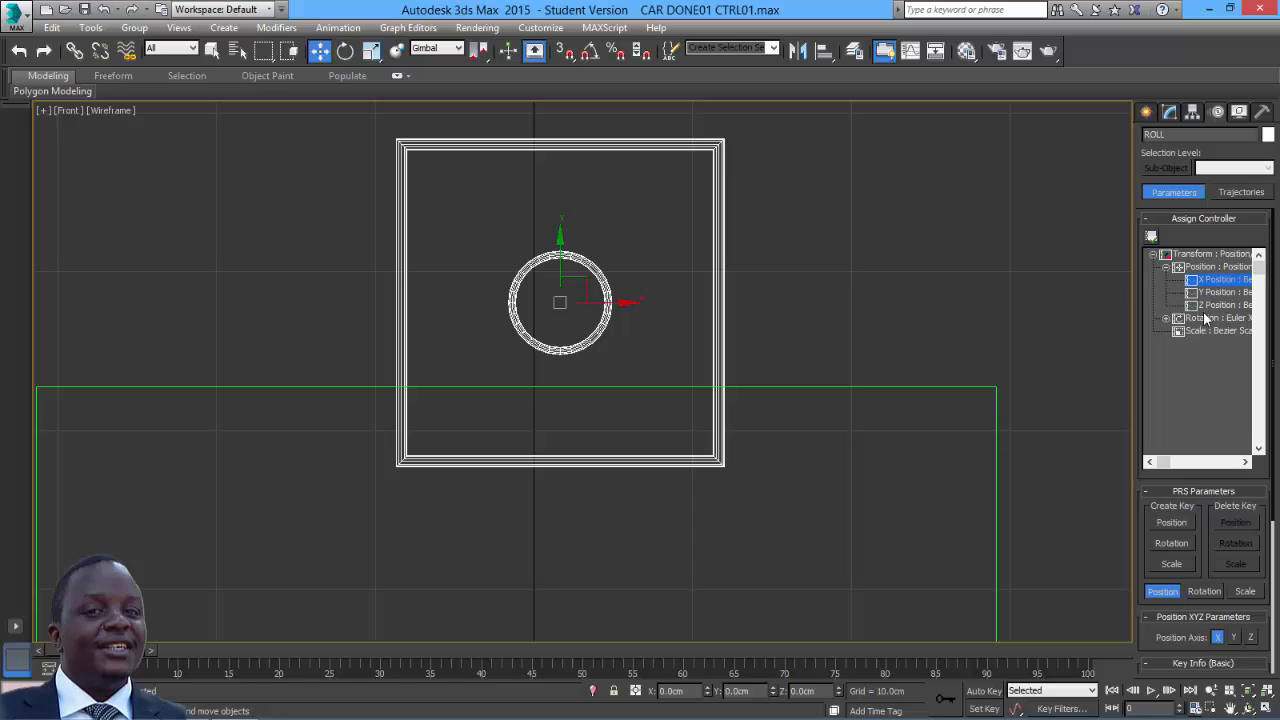
click(1151, 237)
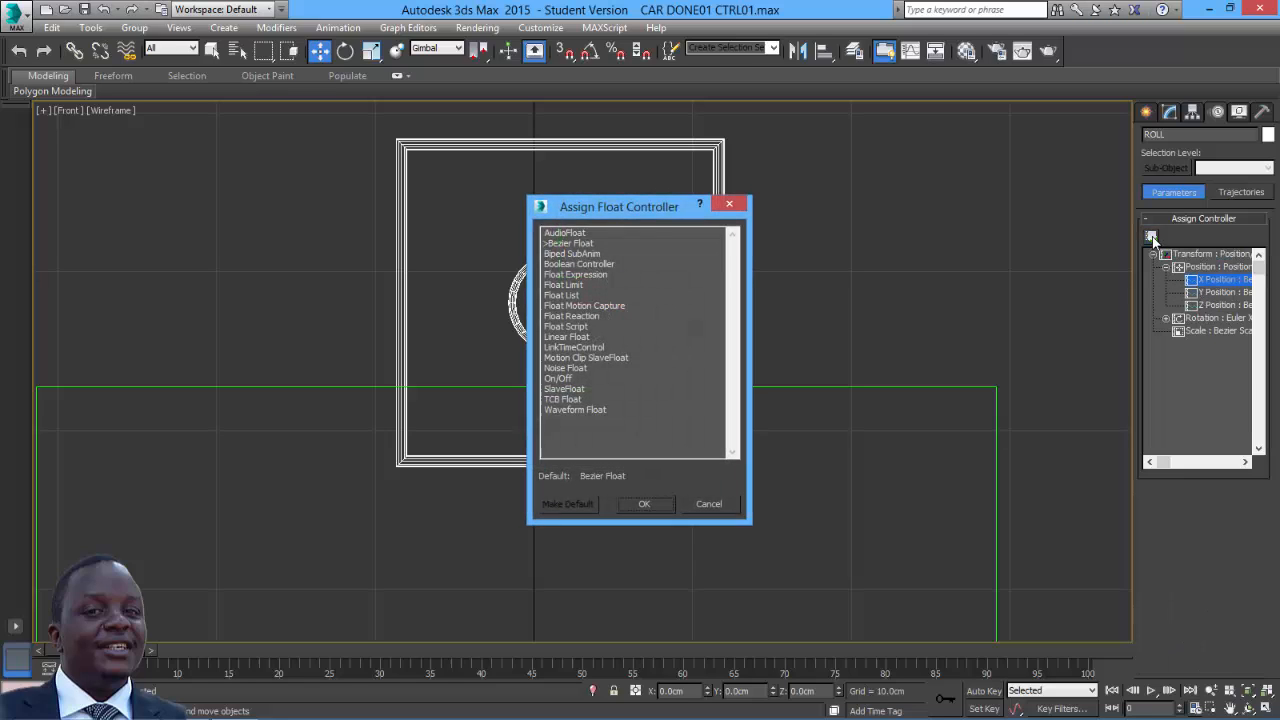
drag(643, 213, 932, 192)
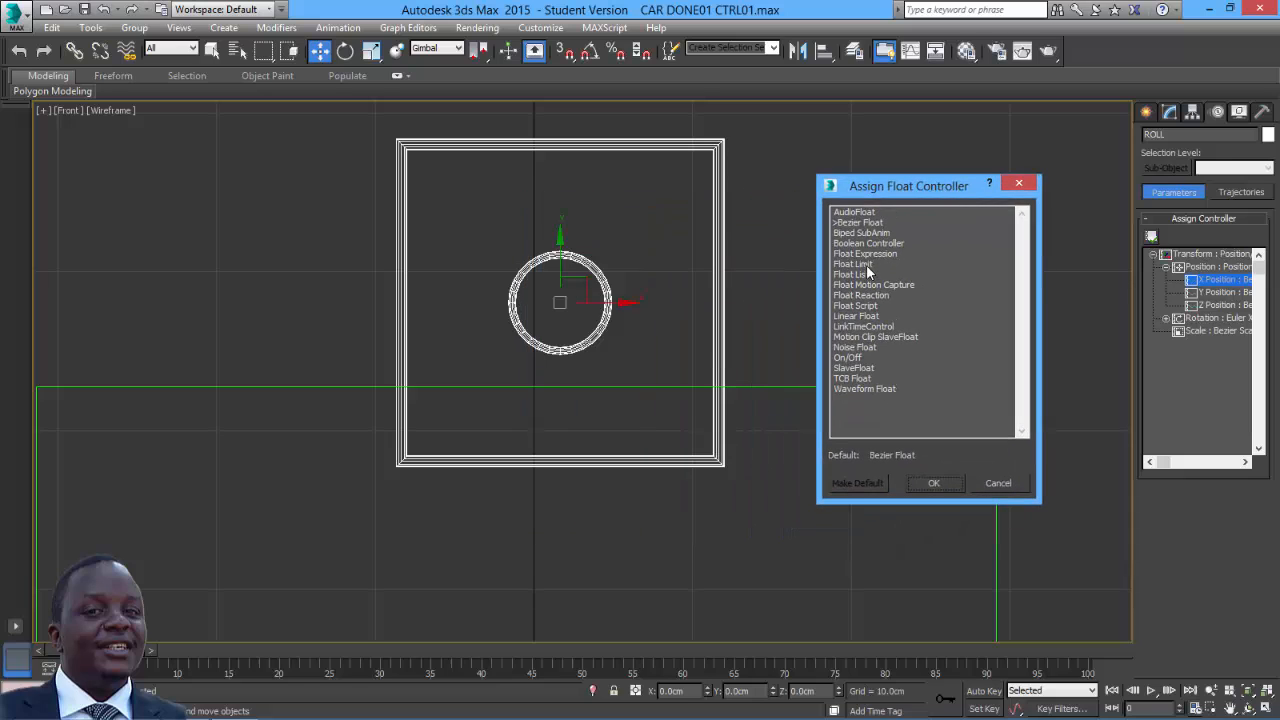
click(866, 264)
click(933, 483)
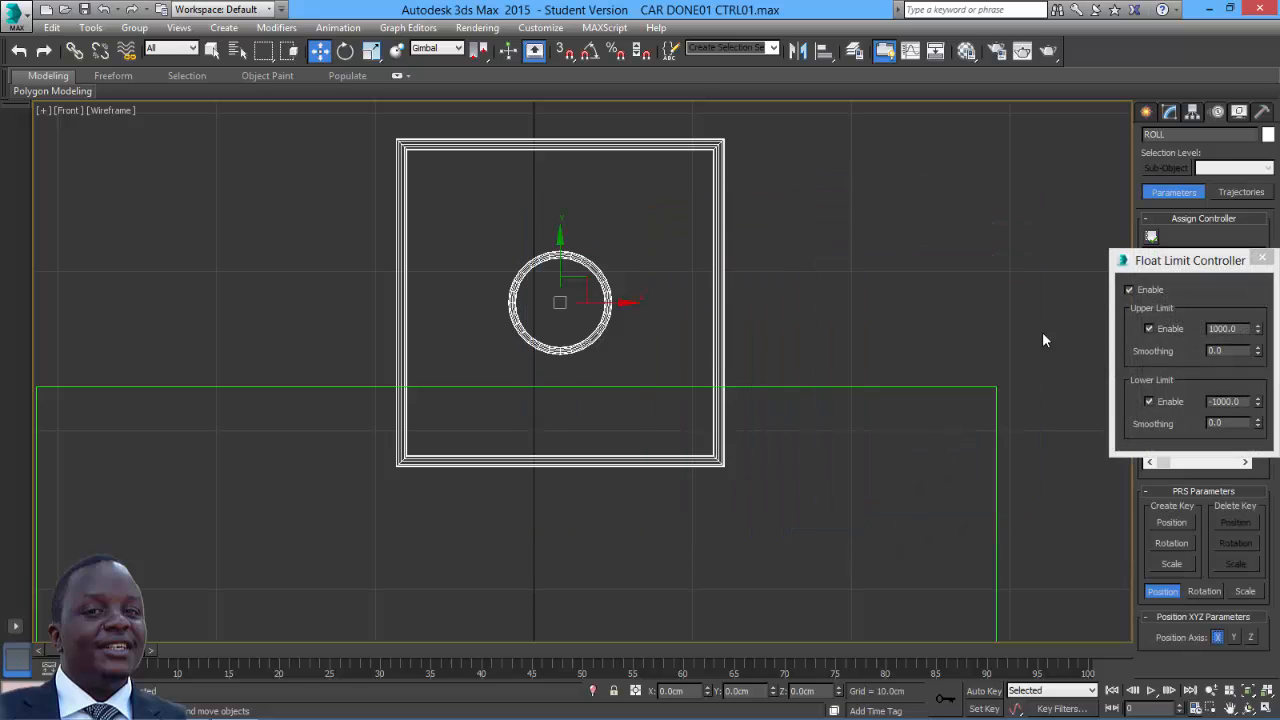
drag(1169, 266, 857, 195)
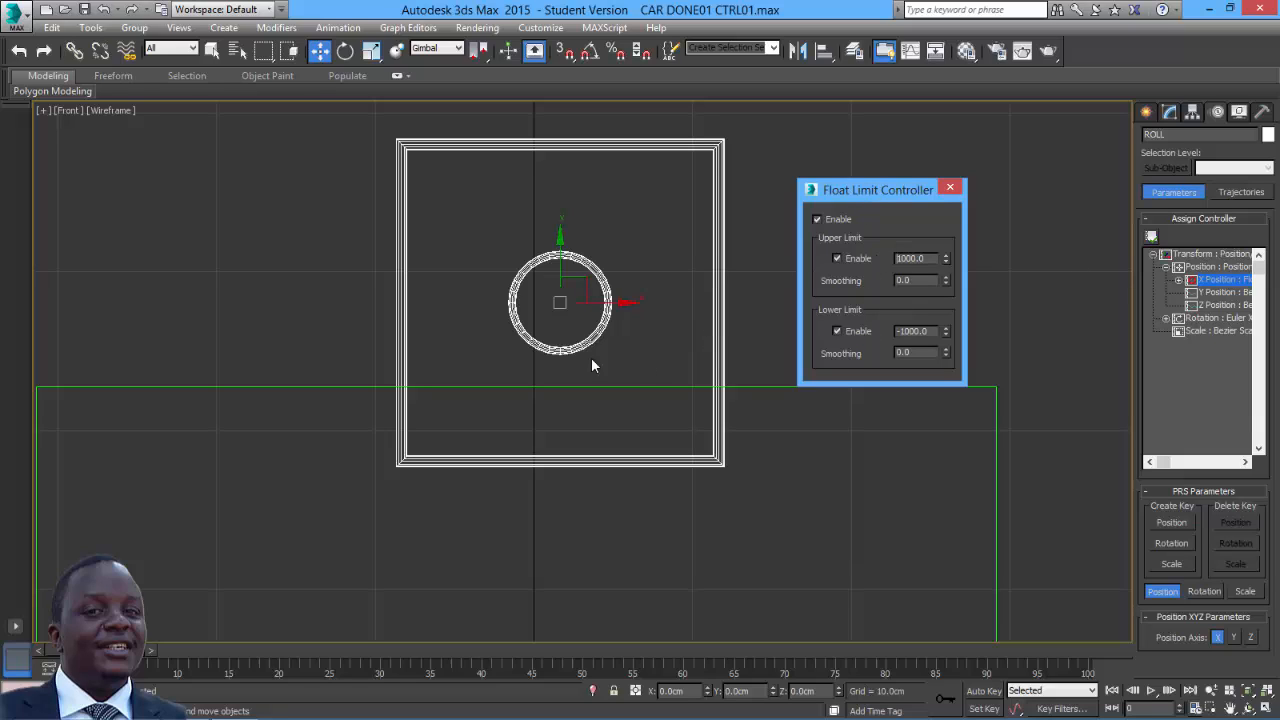
- Move the ROLL circle along X to the square frame's edge, about 6.709 cm, and copy its X value
drag(621, 303, 727, 320)
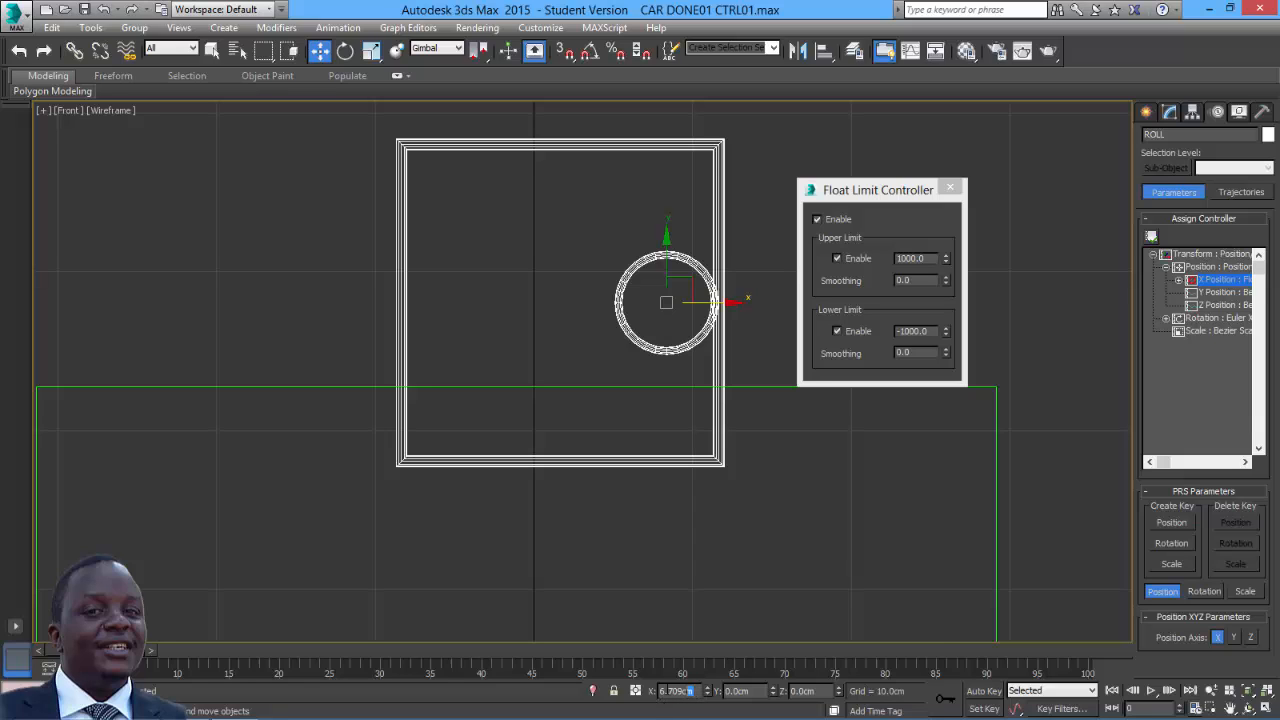
drag(687, 691, 638, 689)
key(ctrl+c)
right_click(668, 691)
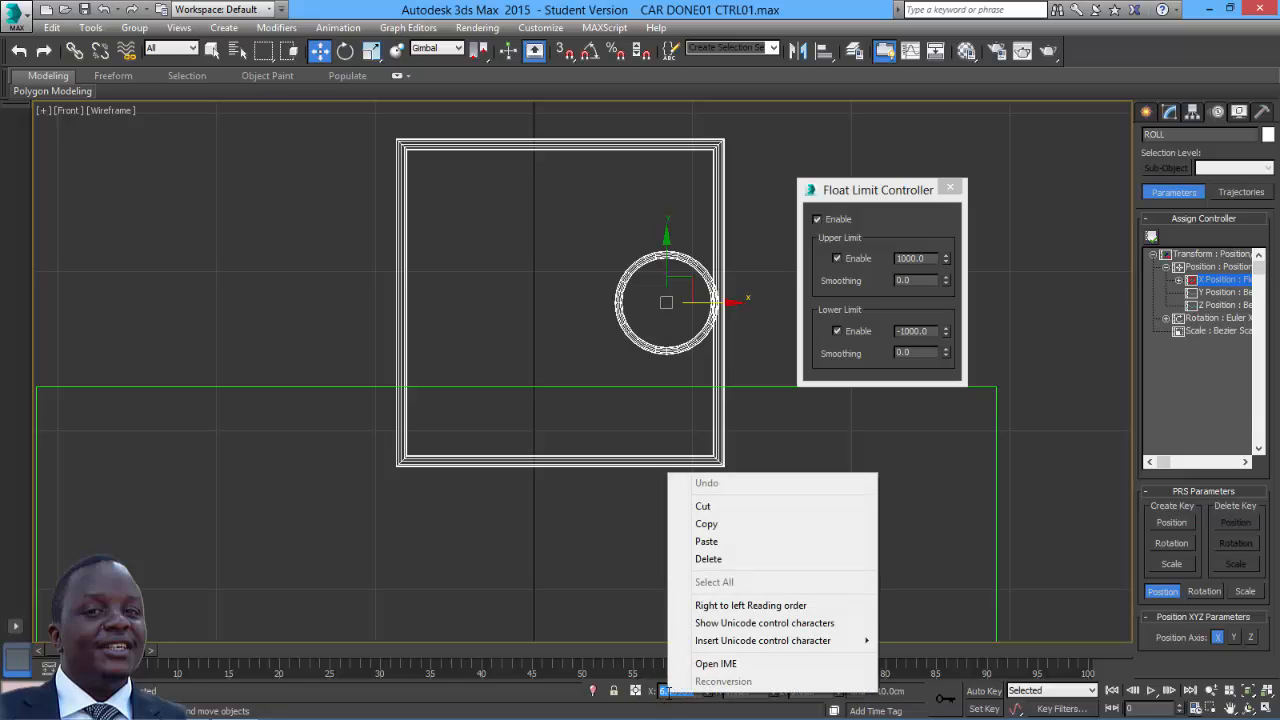
click(705, 542)
- Set the X Position float limits to 6.709 for the upper limit and -6.709 for the lower limit
double_click(915, 258)
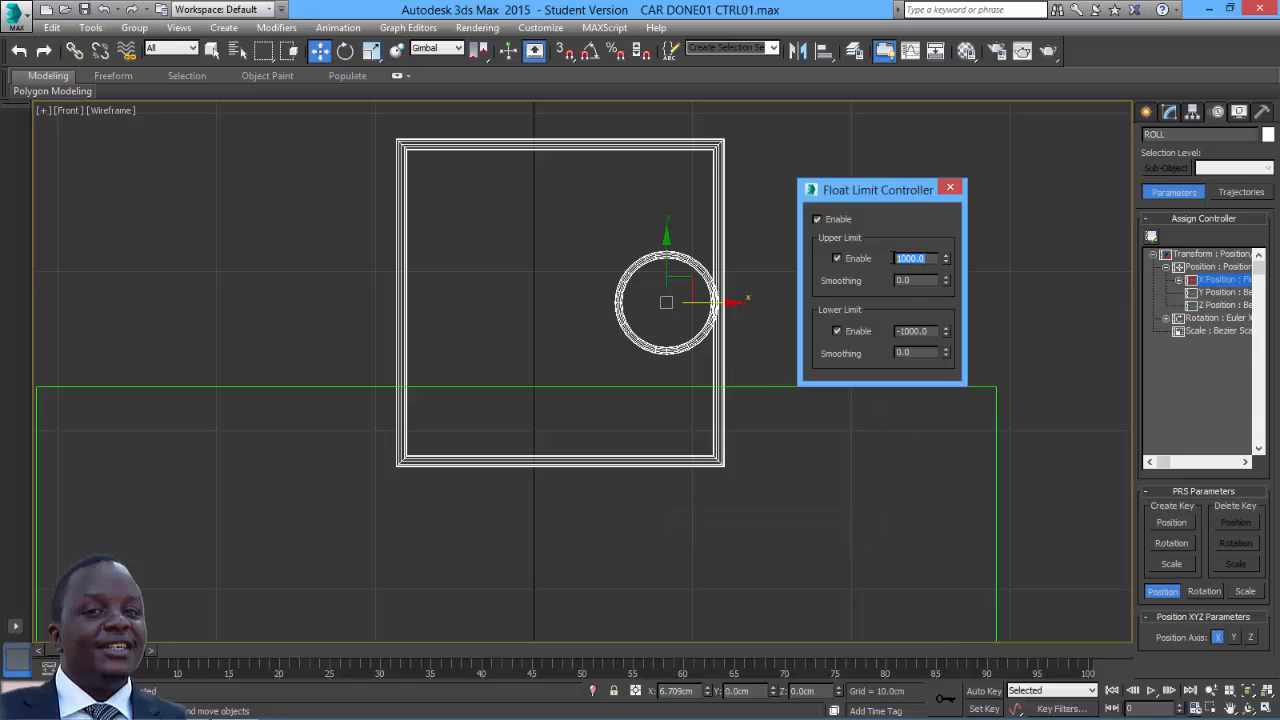
right_click(905, 260)
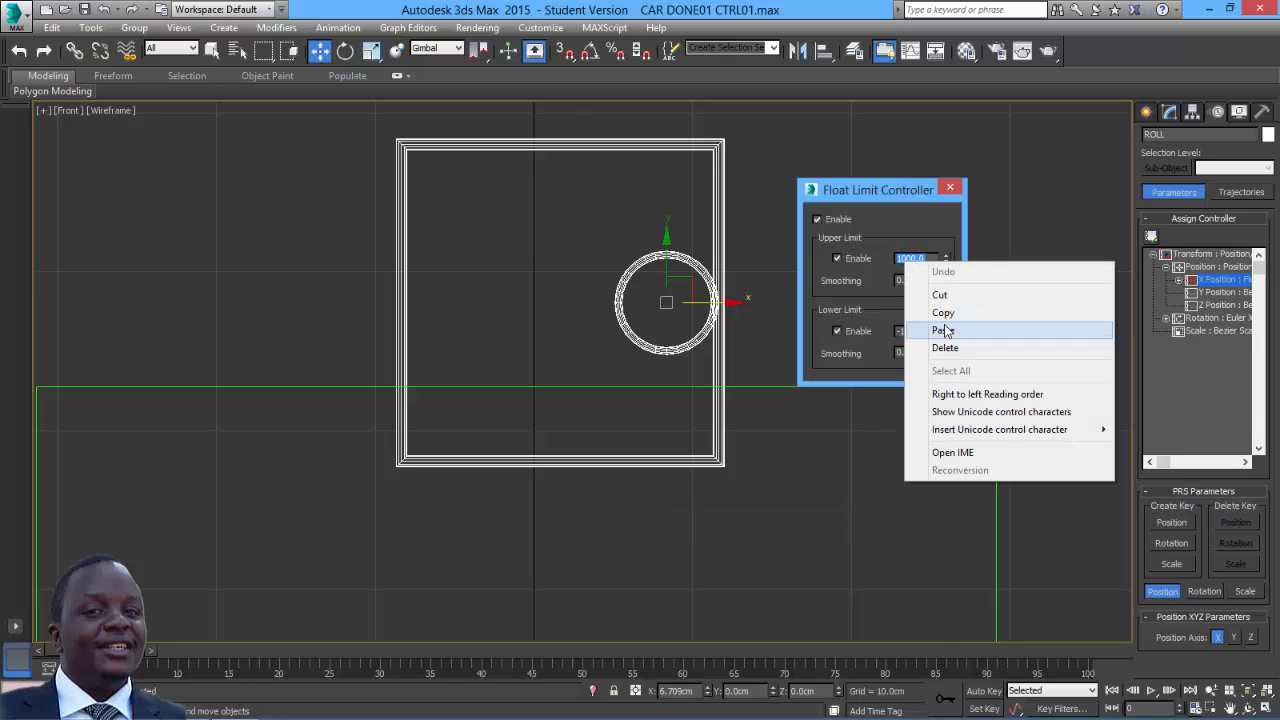
click(945, 327)
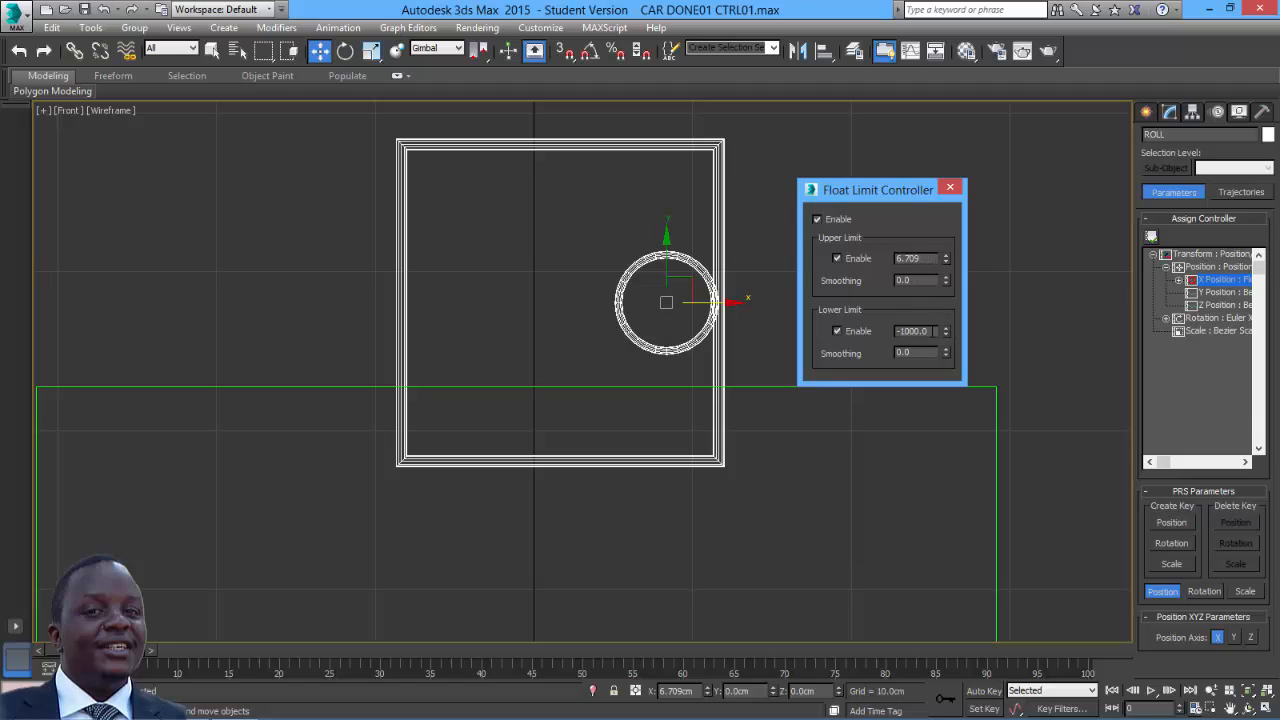
double_click(912, 331)
right_click(905, 331)
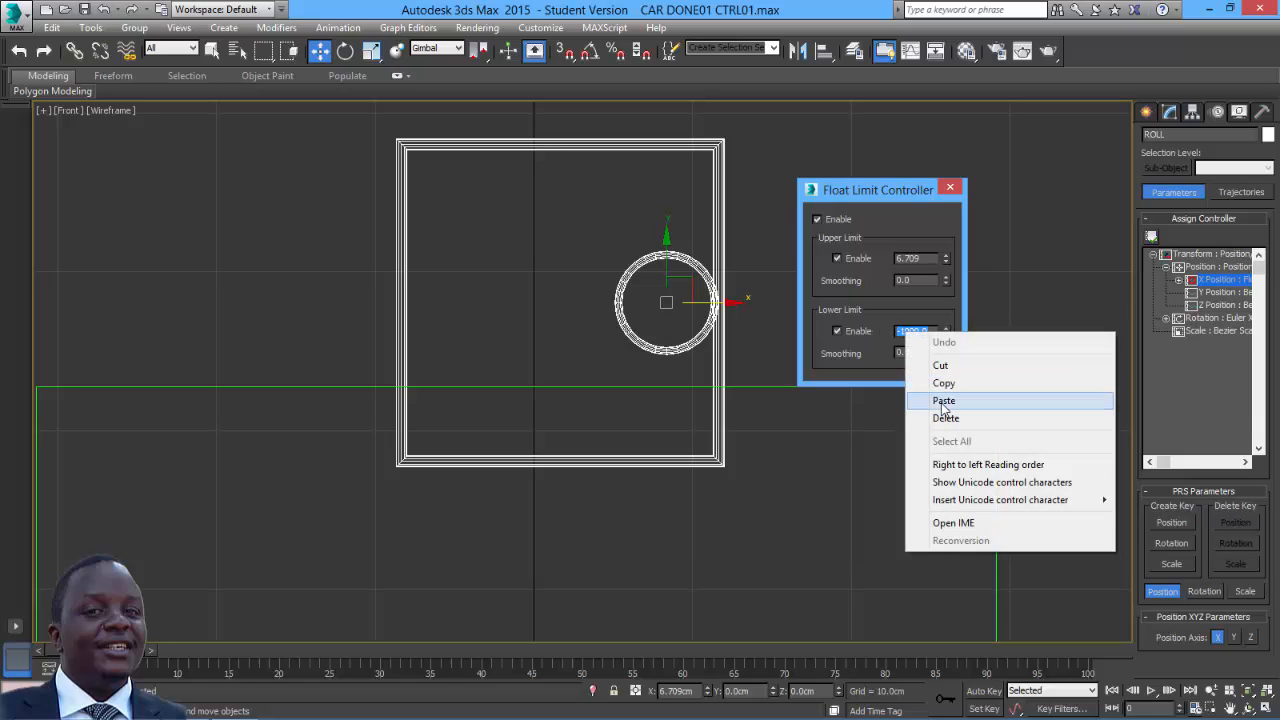
click(912, 400)
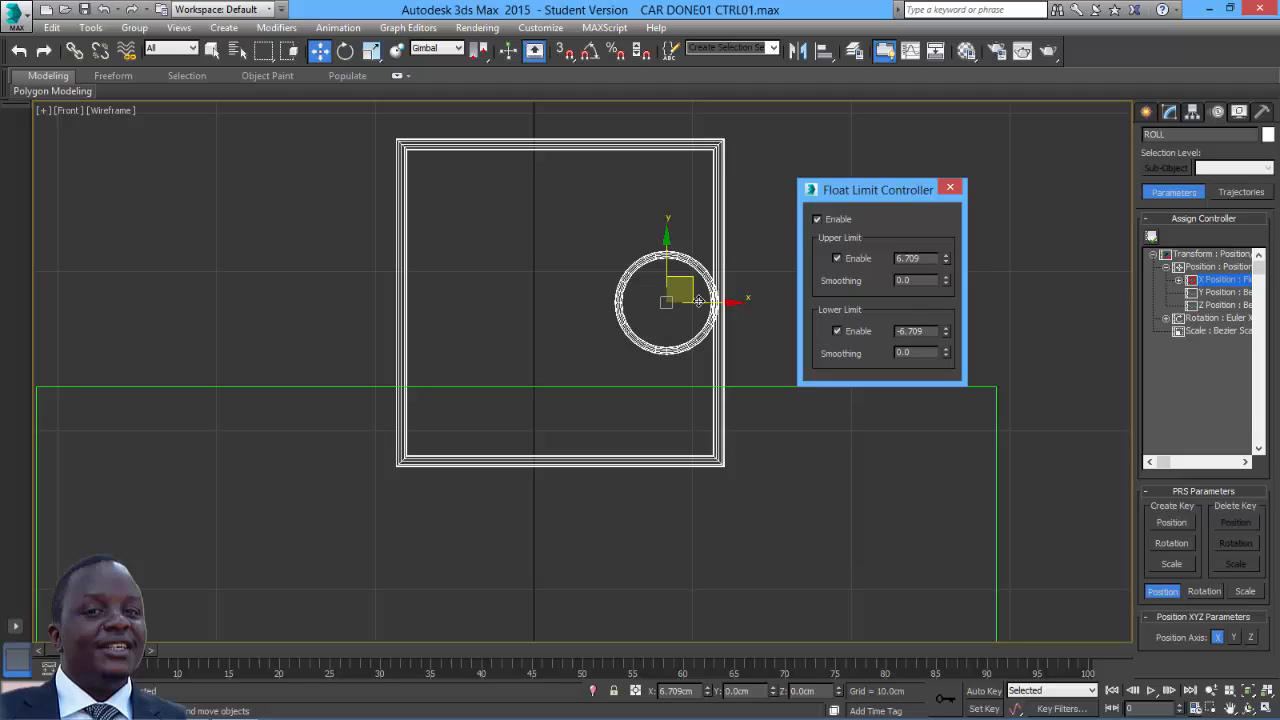
- Test the ROLL circle's limited travel along X, reset its X position to 0 and close the limit settings
click(774, 238)
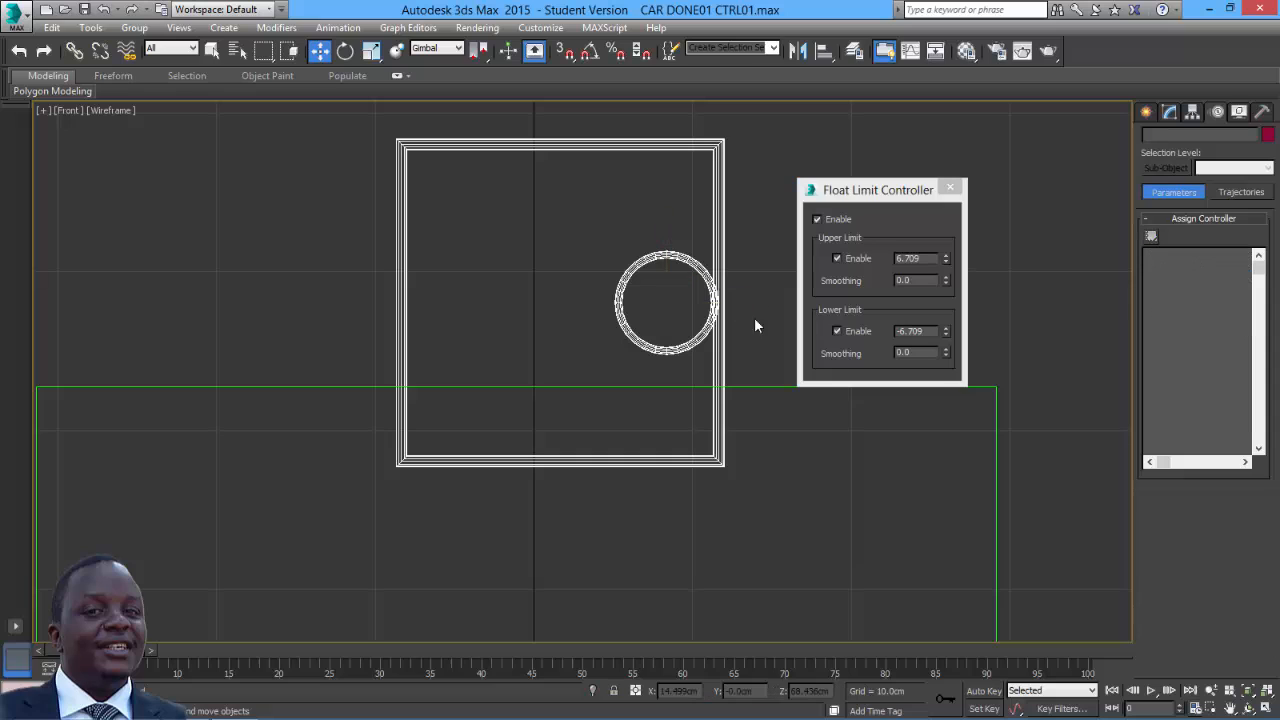
click(690, 260)
drag(733, 303, 620, 350)
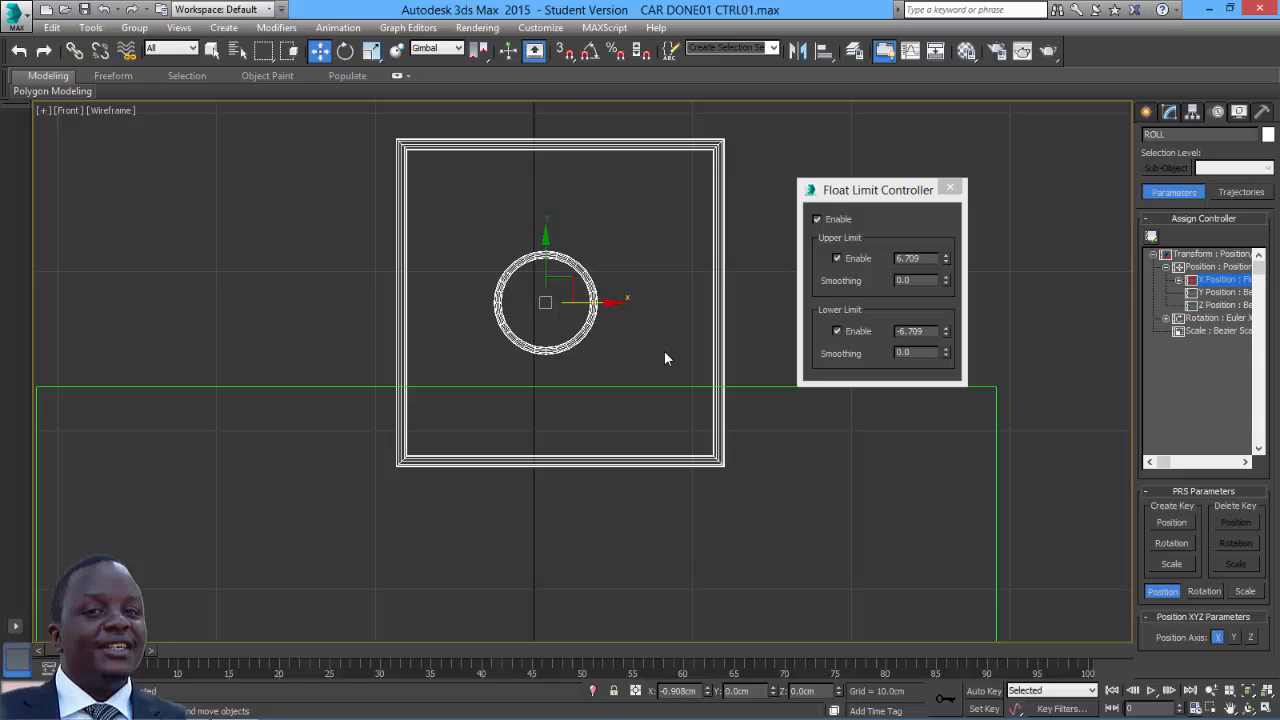
right_click(708, 692)
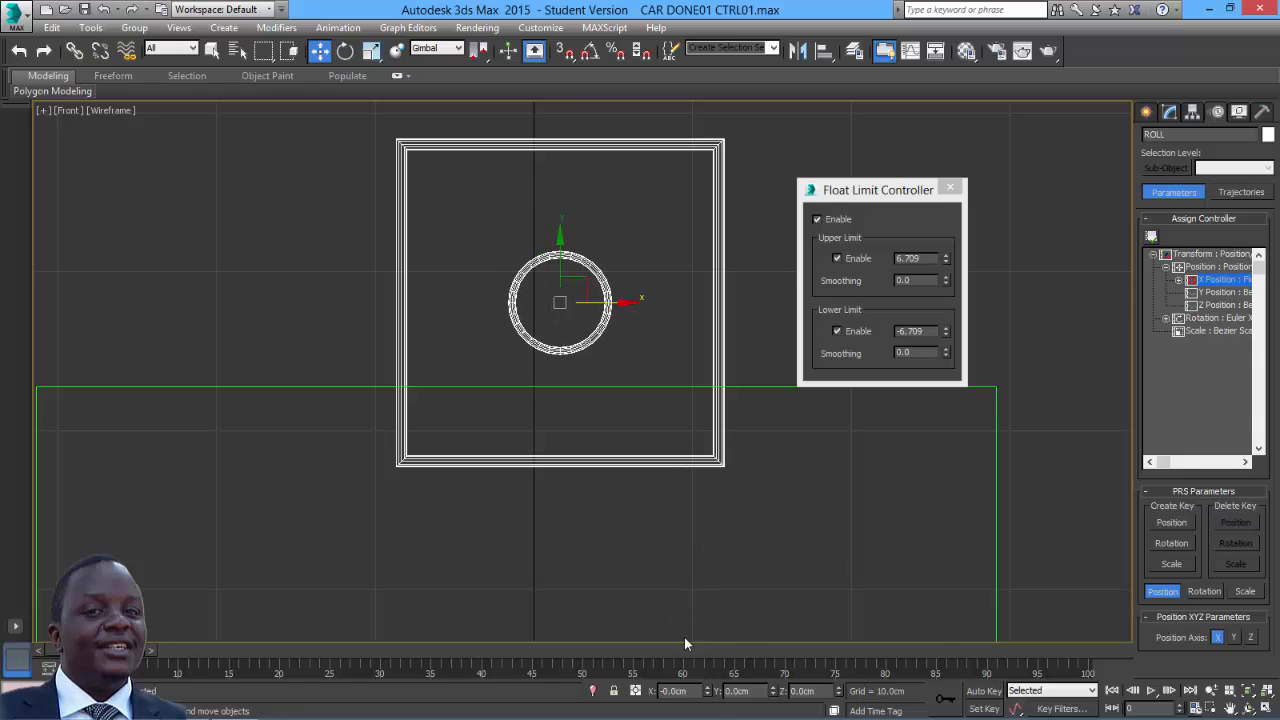
click(952, 189)
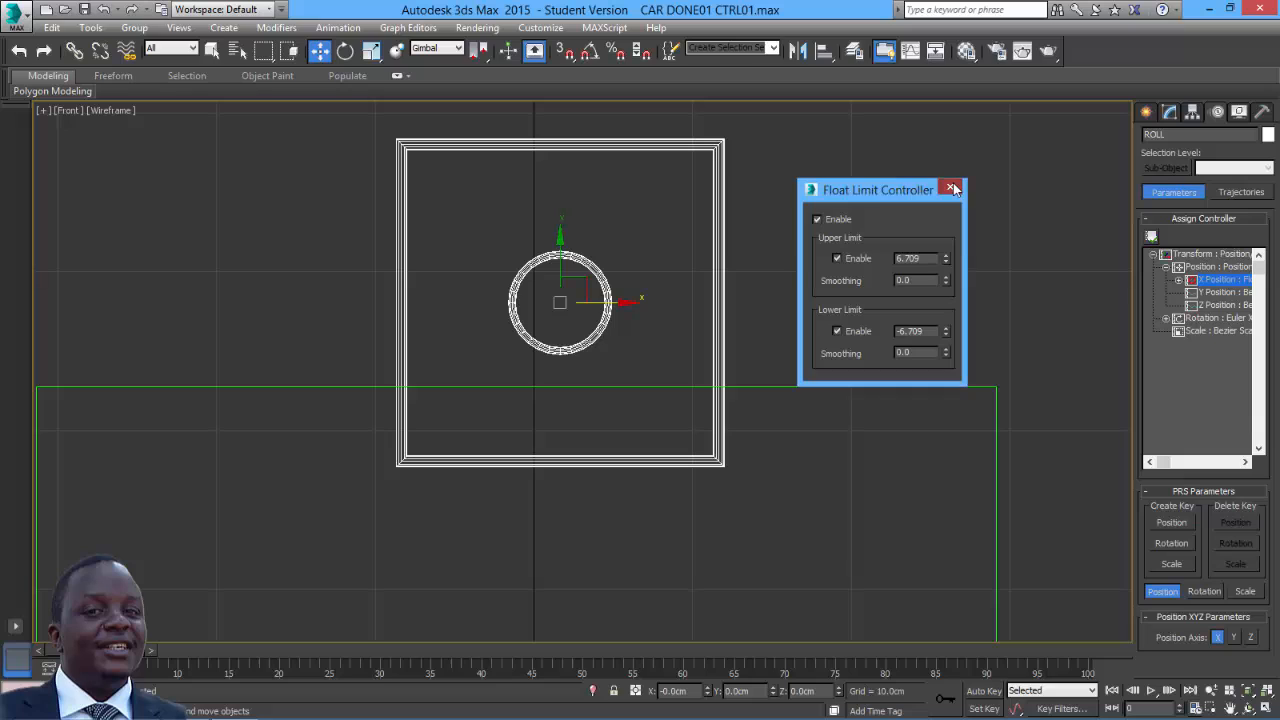
- Assign a Float Limit controller to the ROLL circle's Y Position track
click(1200, 292)
click(1151, 236)
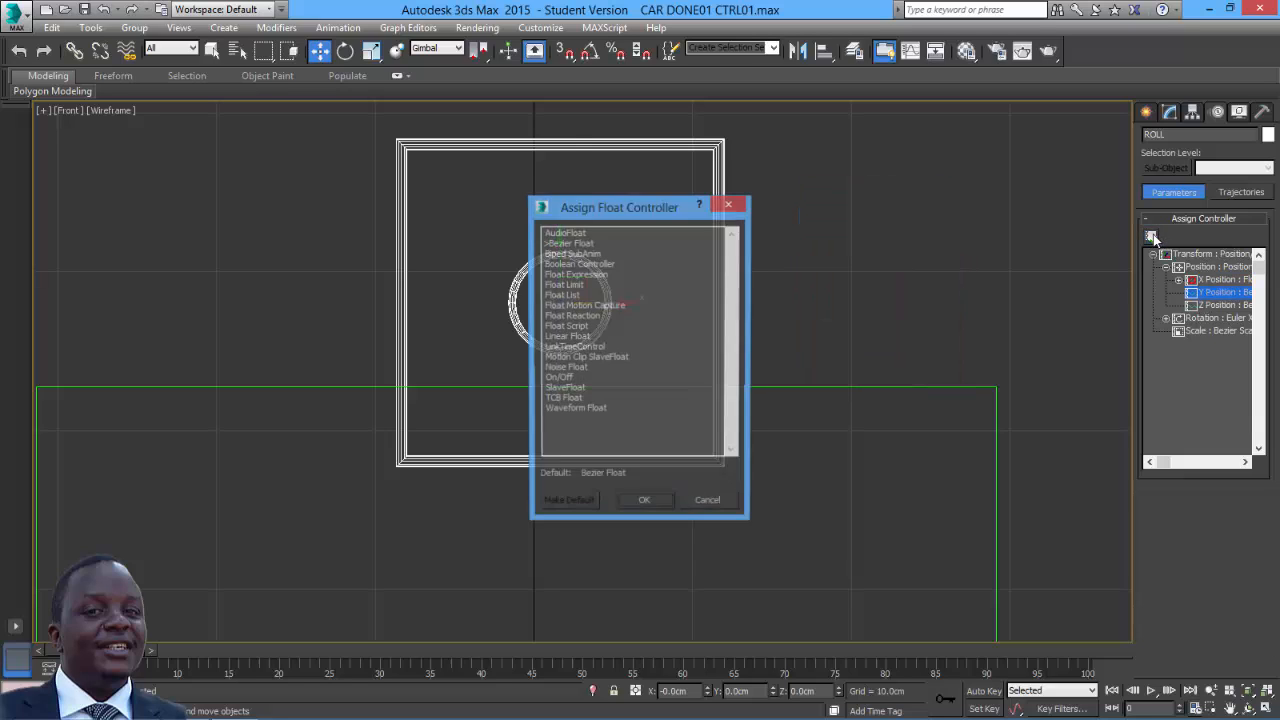
click(572, 286)
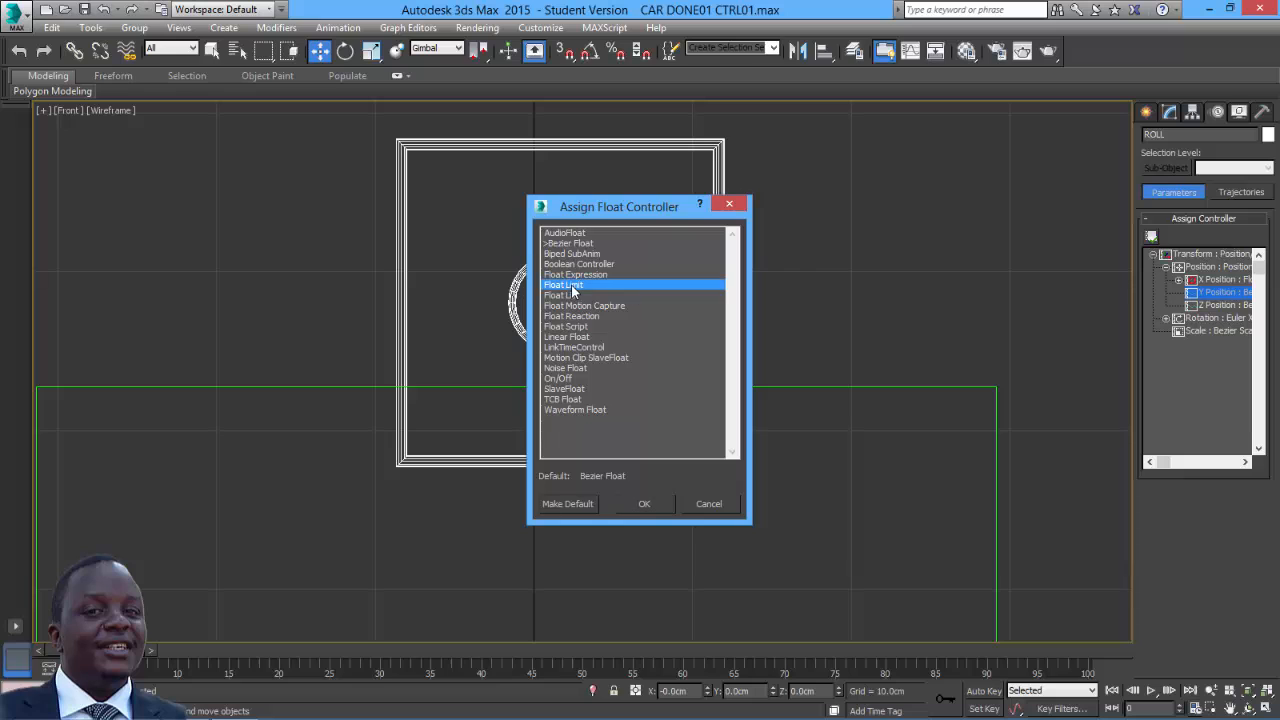
click(643, 506)
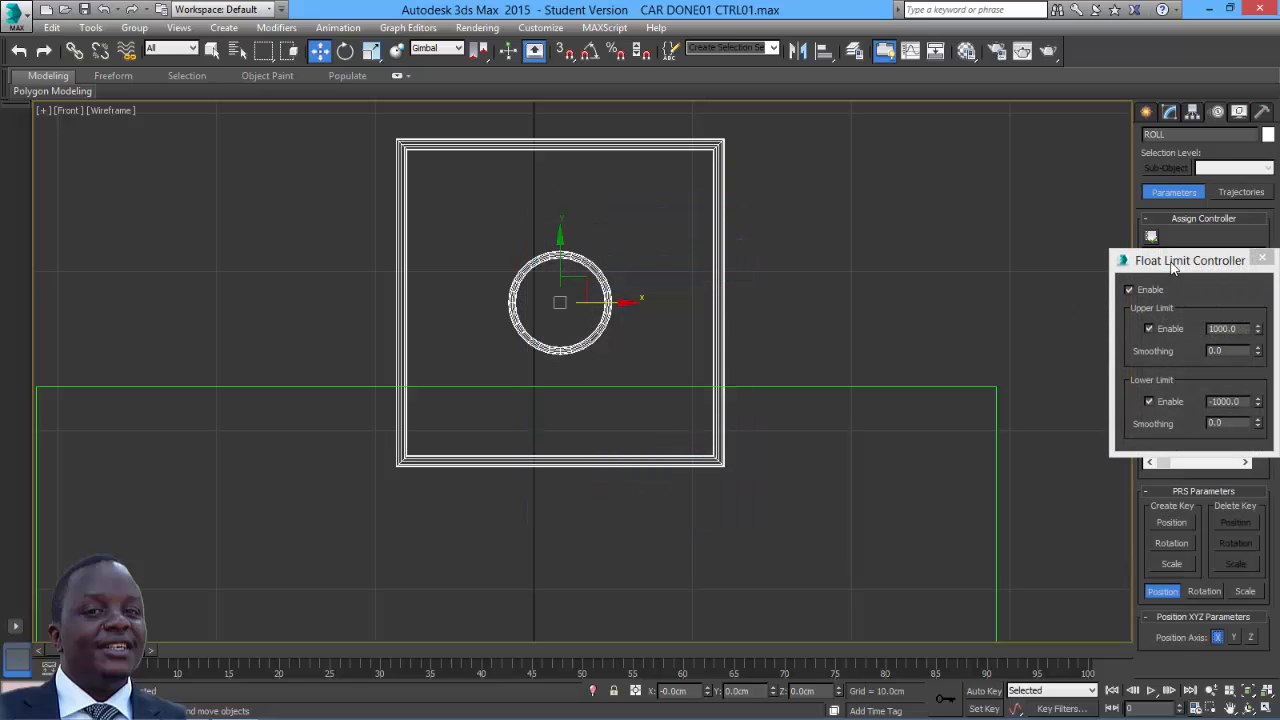
drag(1175, 265, 848, 211)
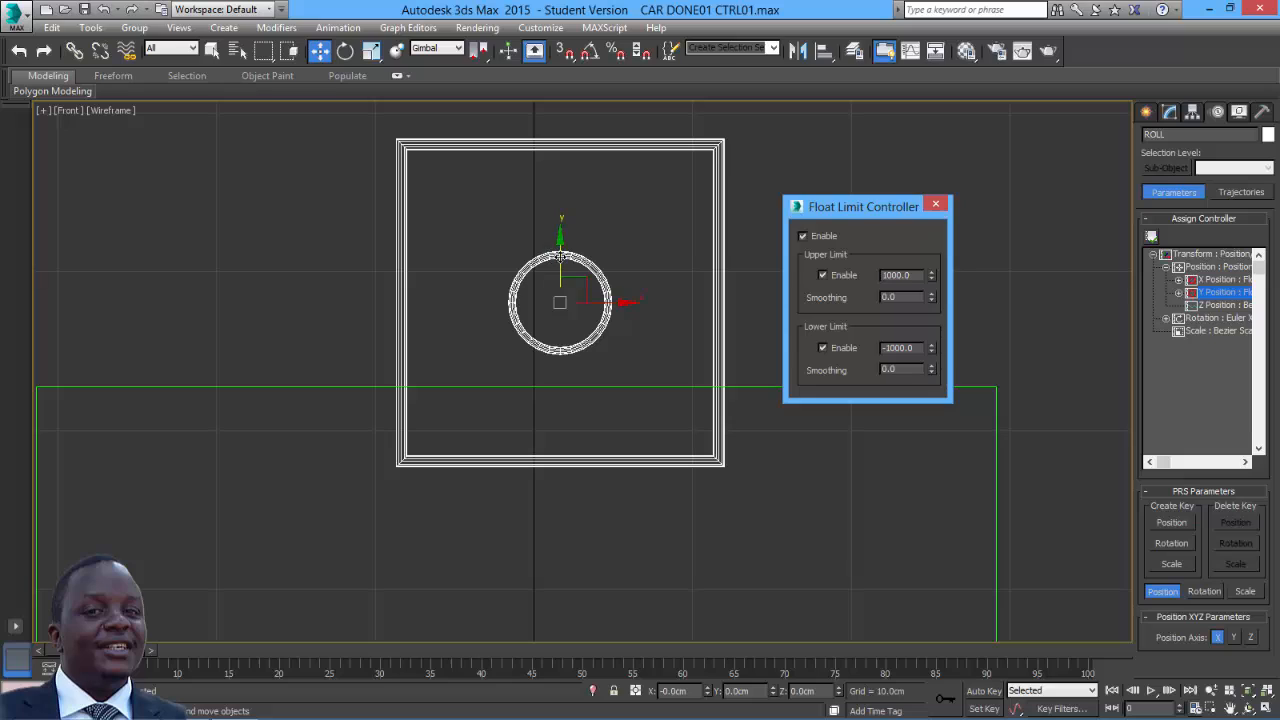
- Move the ROLL circle up along Y to the square frame's edge, about 6.651 cm, and copy its Y value
drag(560, 257, 560, 150)
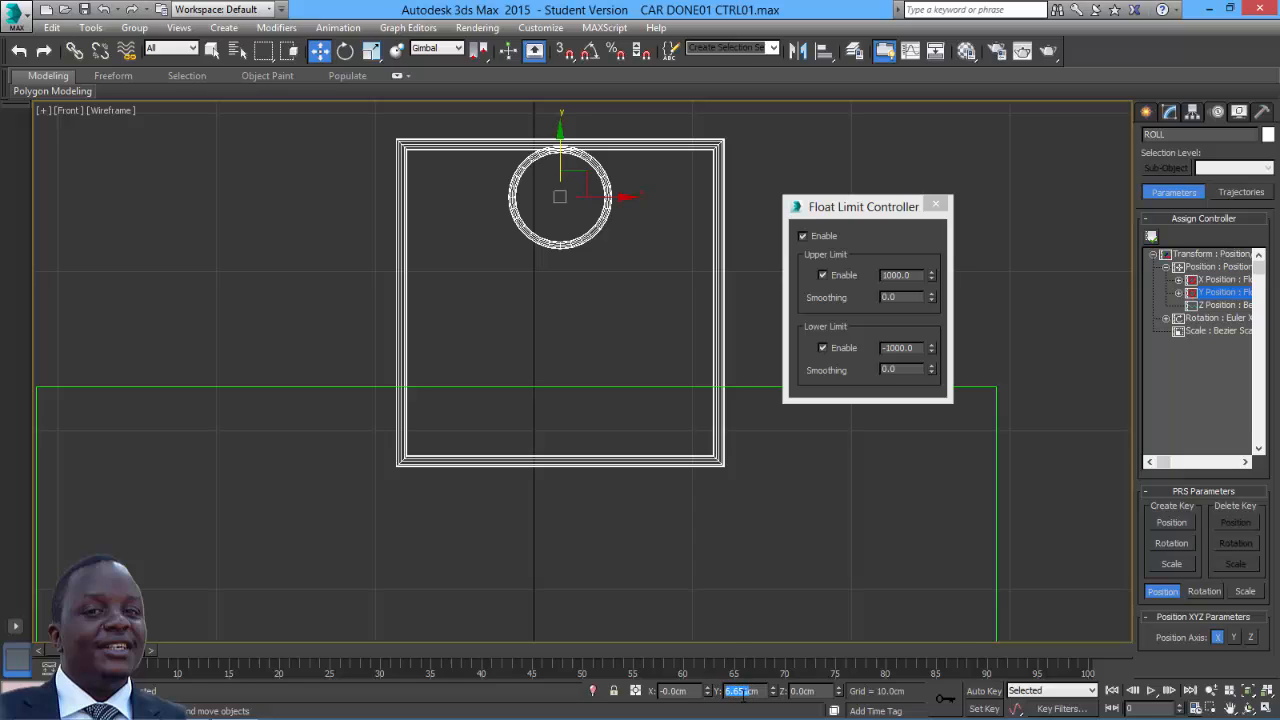
right_click(742, 694)
click(777, 530)
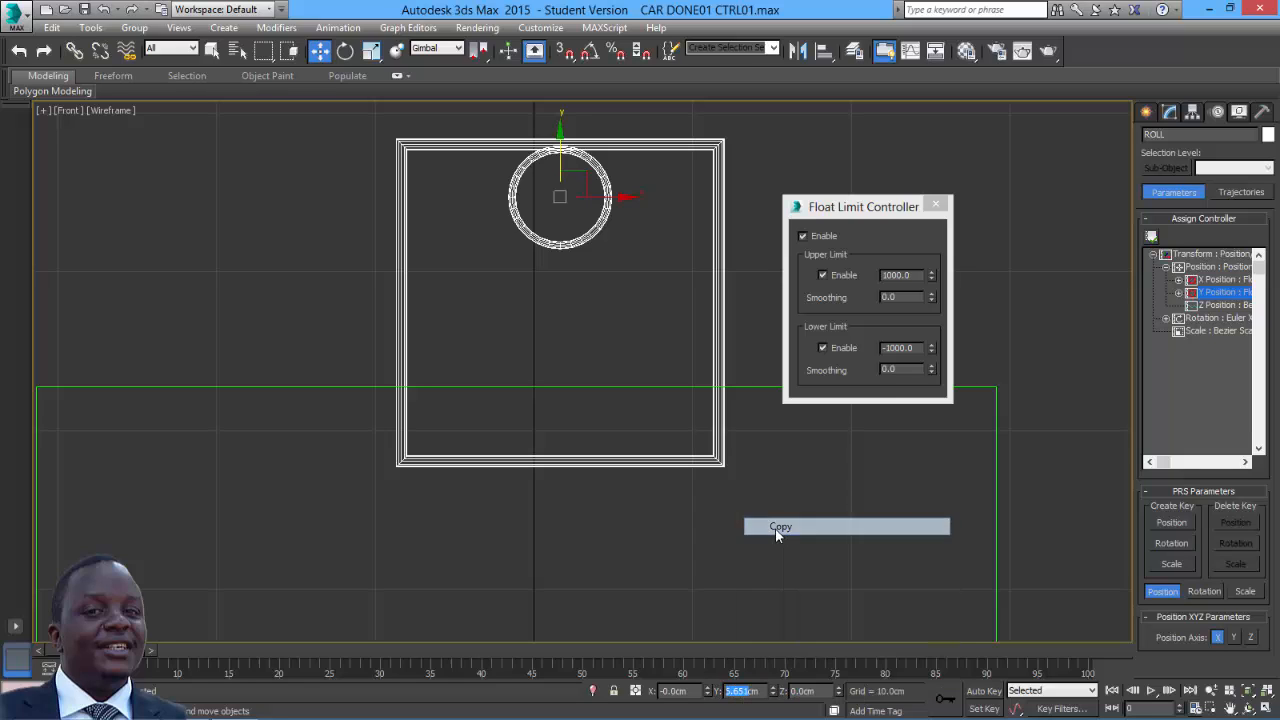
- Paste the copied 6.651 into the Y Position's upper and lower float limits, close the settings and test the circle's travel along Y
double_click(912, 276)
right_click(891, 277)
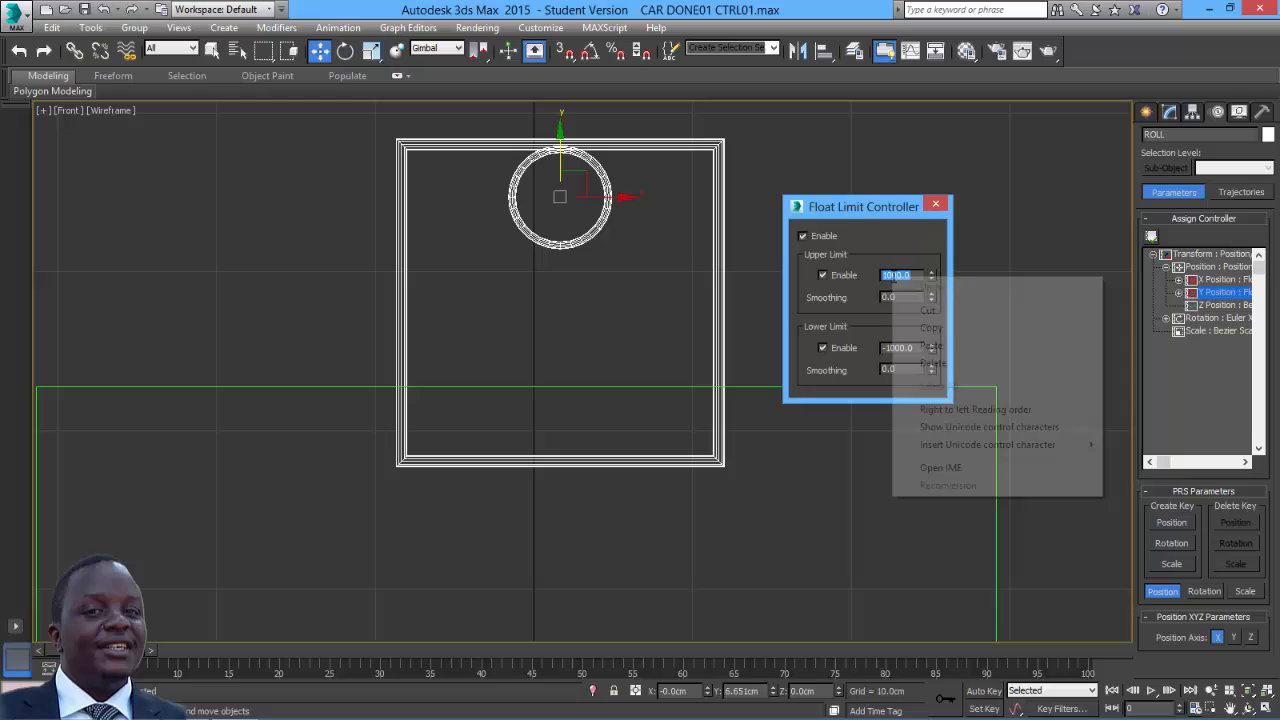
click(926, 346)
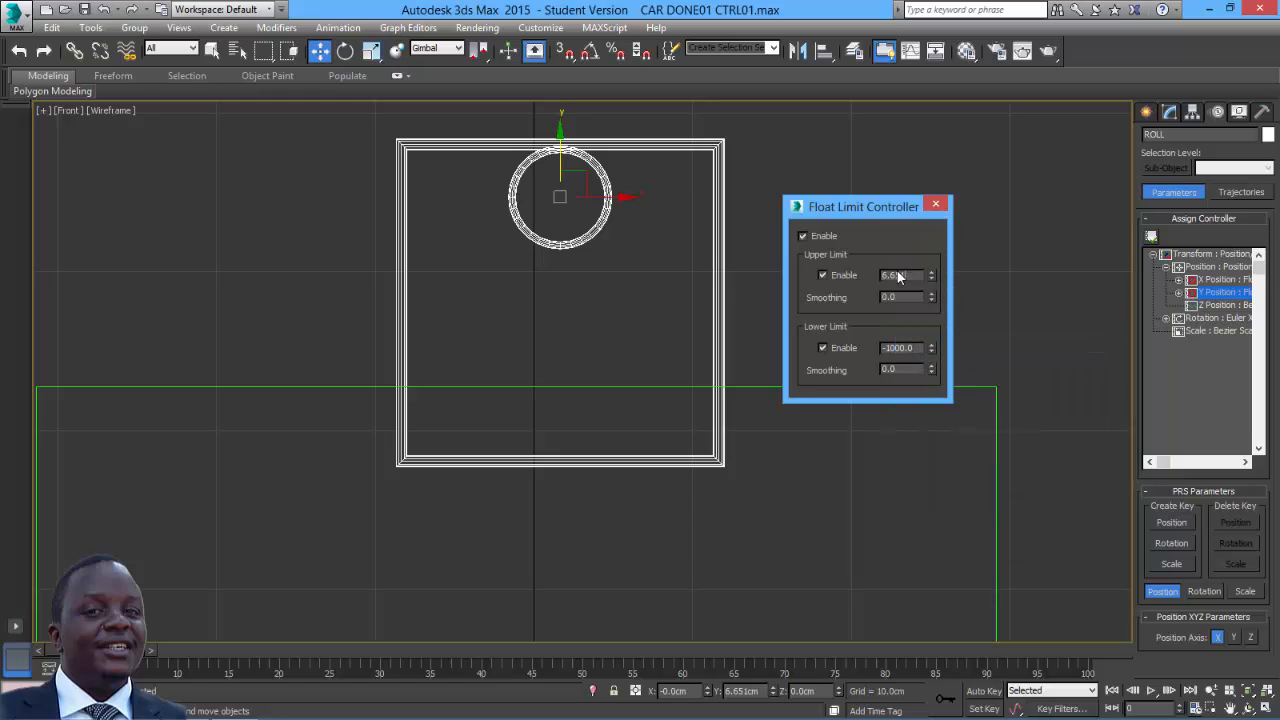
double_click(897, 348)
right_click(893, 343)
click(926, 413)
click(936, 206)
drag(561, 136, 559, 228)
- Assign a Float Limit controller to the ROLL circle's Z Position track and set its upper limit to 0
click(1216, 306)
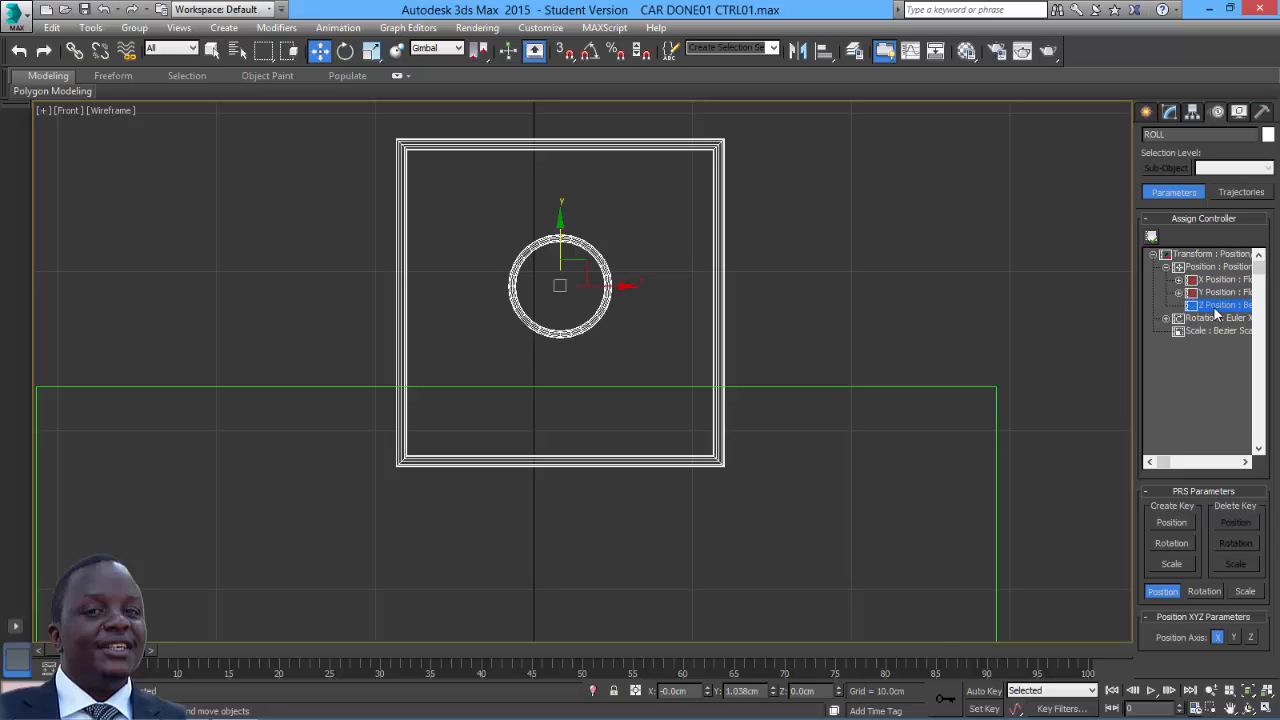
click(1151, 236)
click(600, 285)
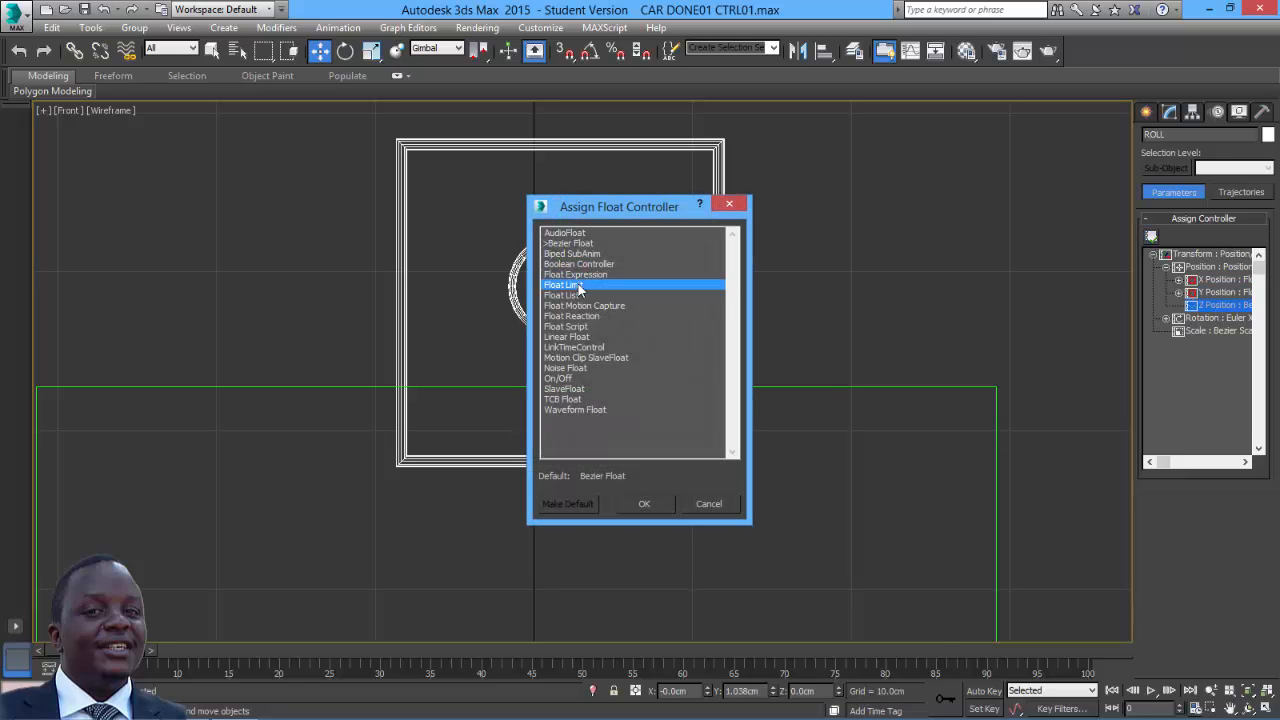
click(650, 502)
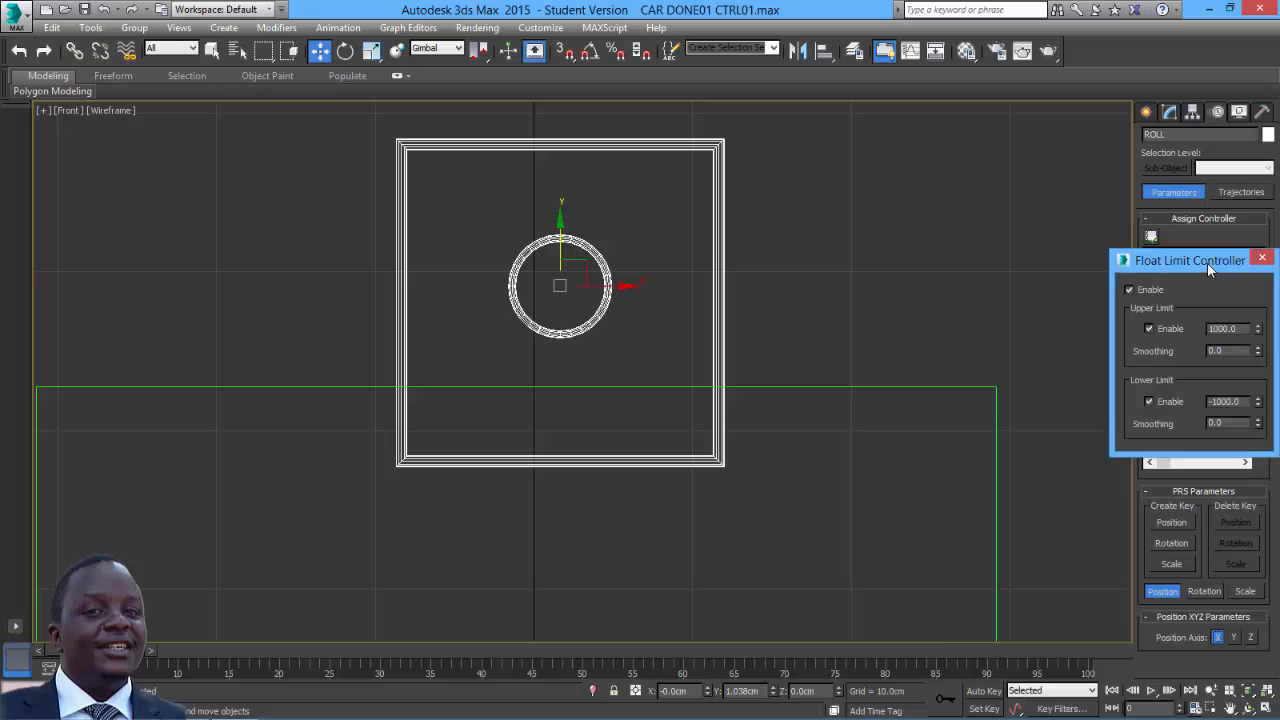
drag(1206, 263, 904, 208)
right_click(955, 275)
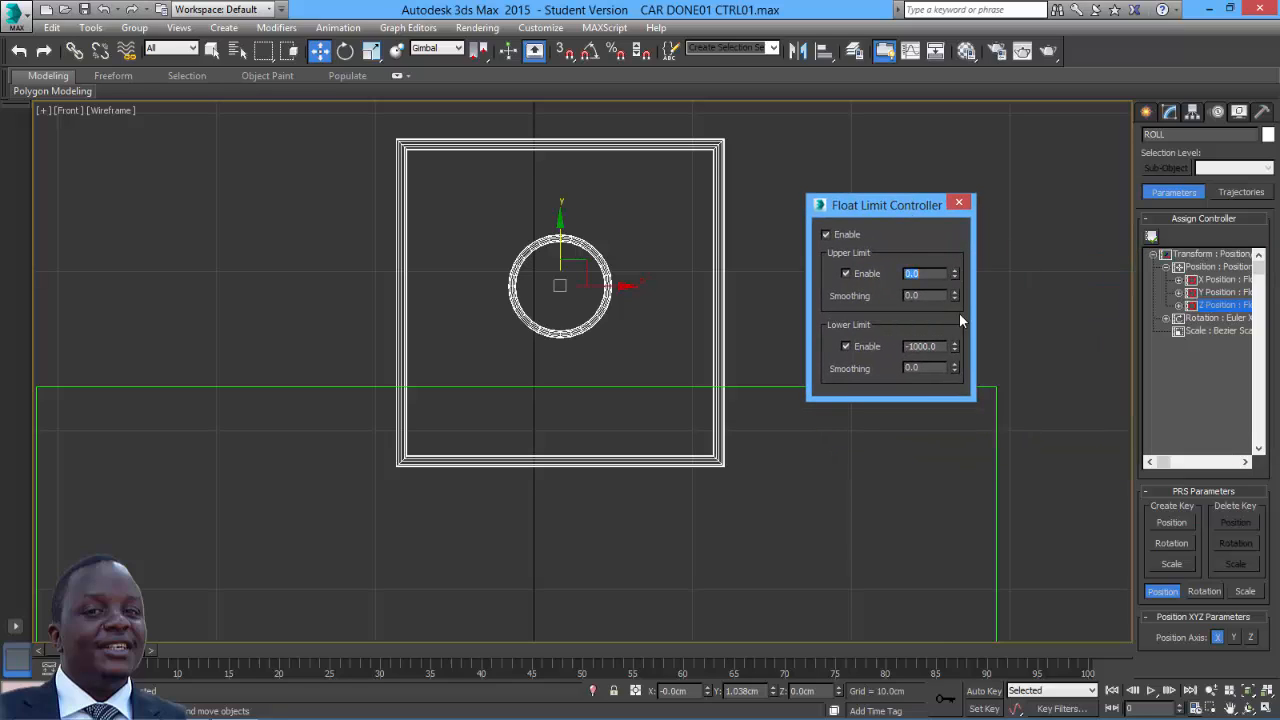
click(959, 205)
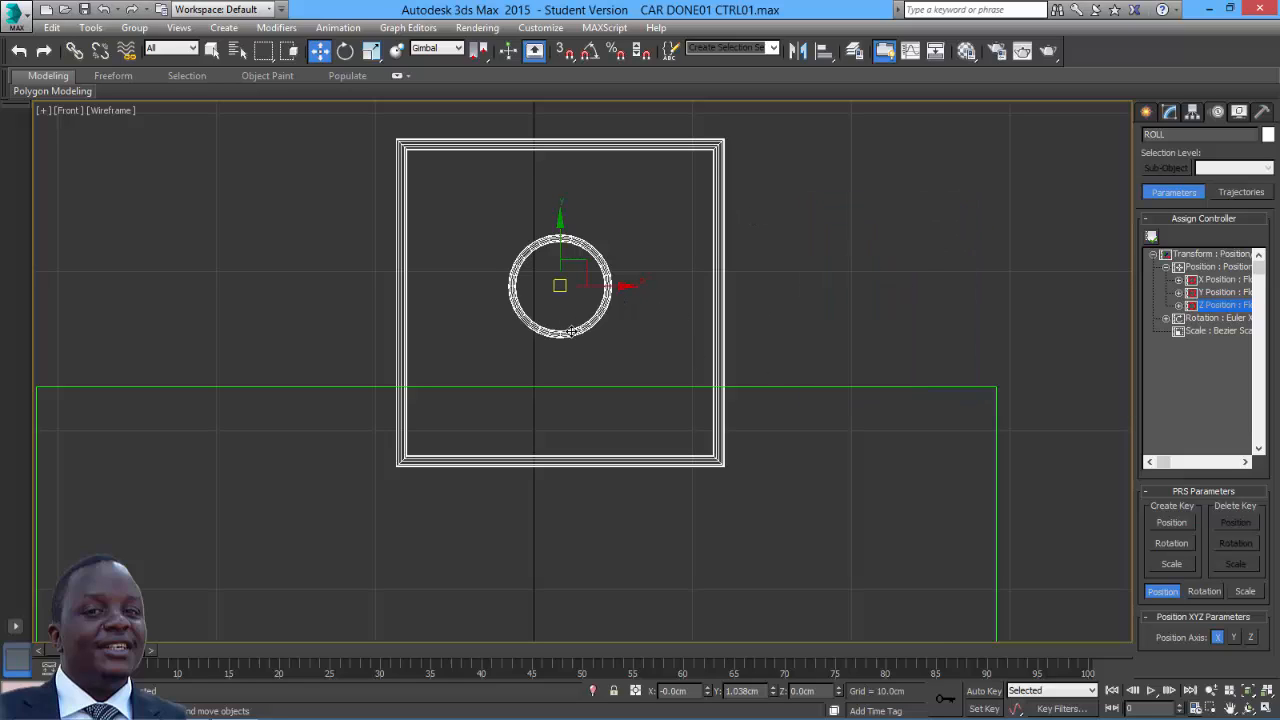
- Assign a Float Limit controller to the ROLL circle's X Rotation track with upper and lower limits of 0
click(1214, 318)
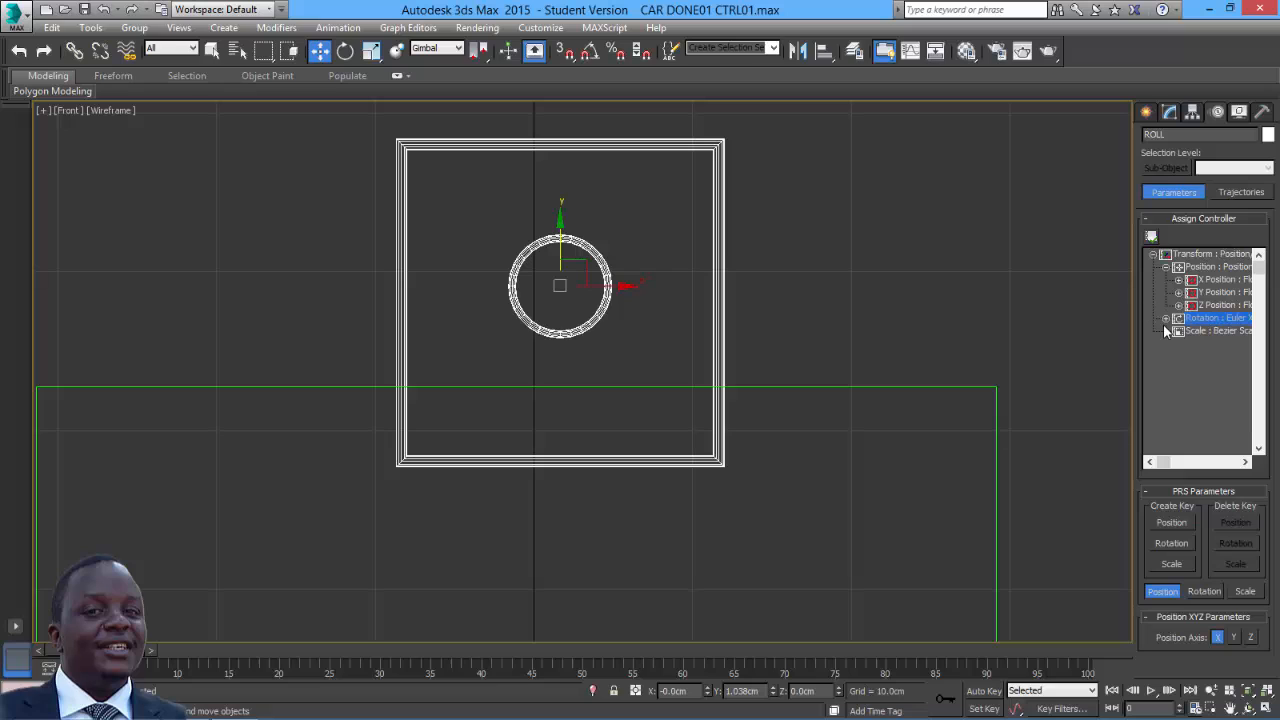
click(1165, 318)
click(1220, 331)
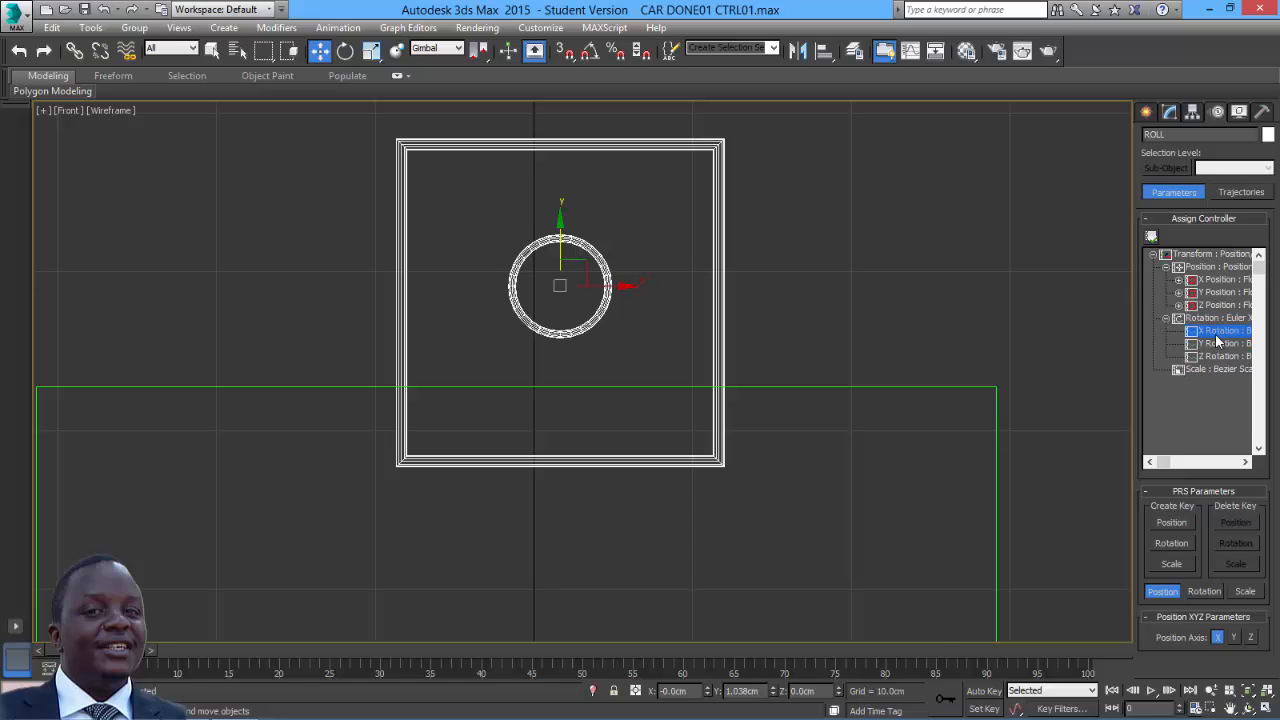
click(1155, 237)
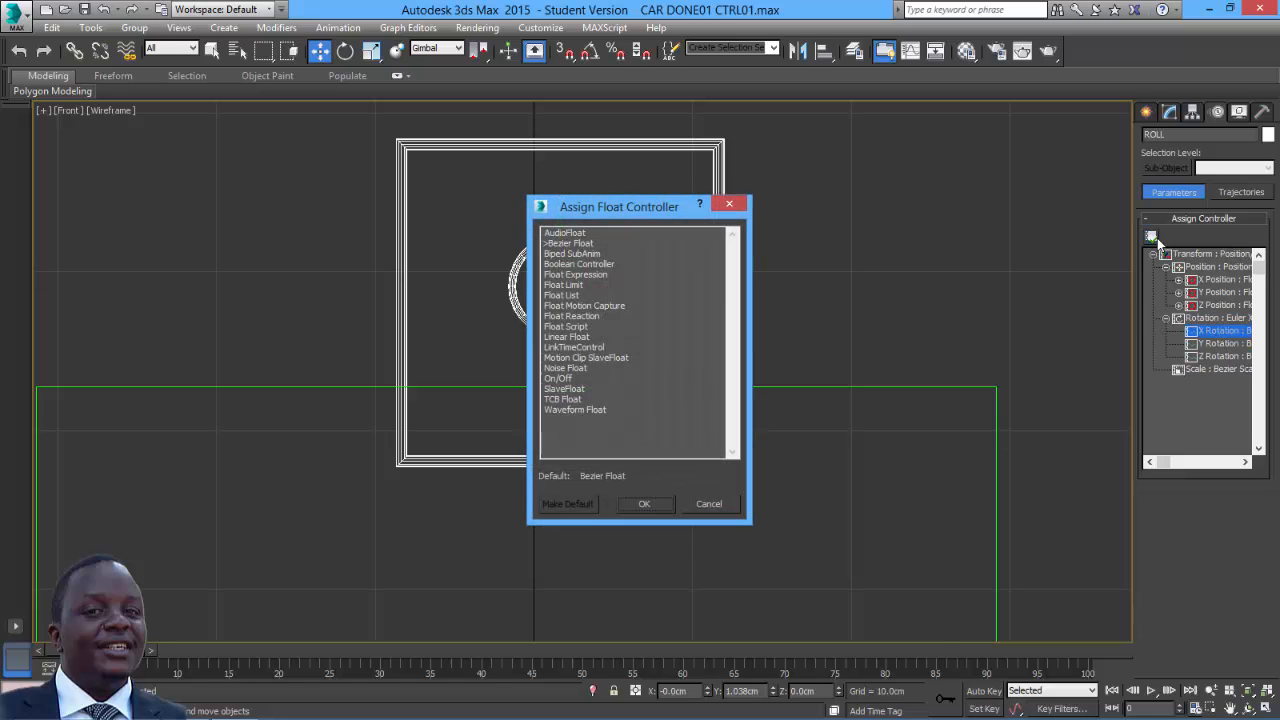
click(572, 286)
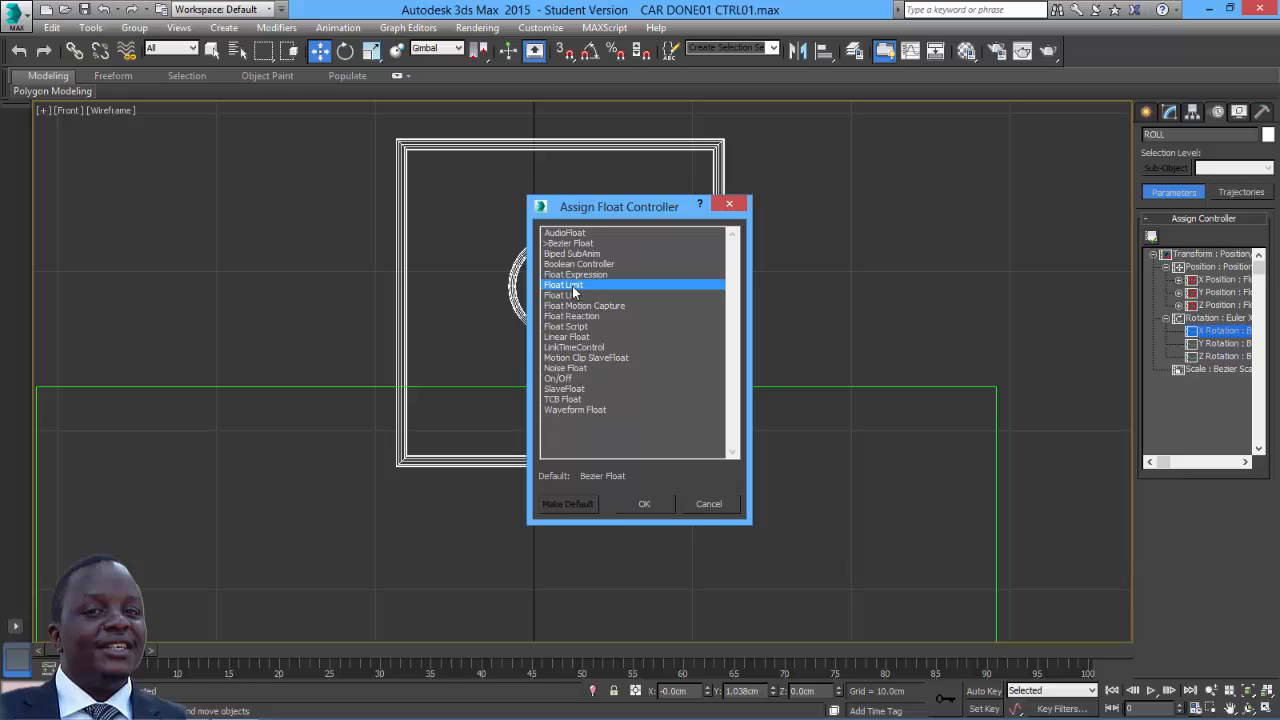
click(643, 503)
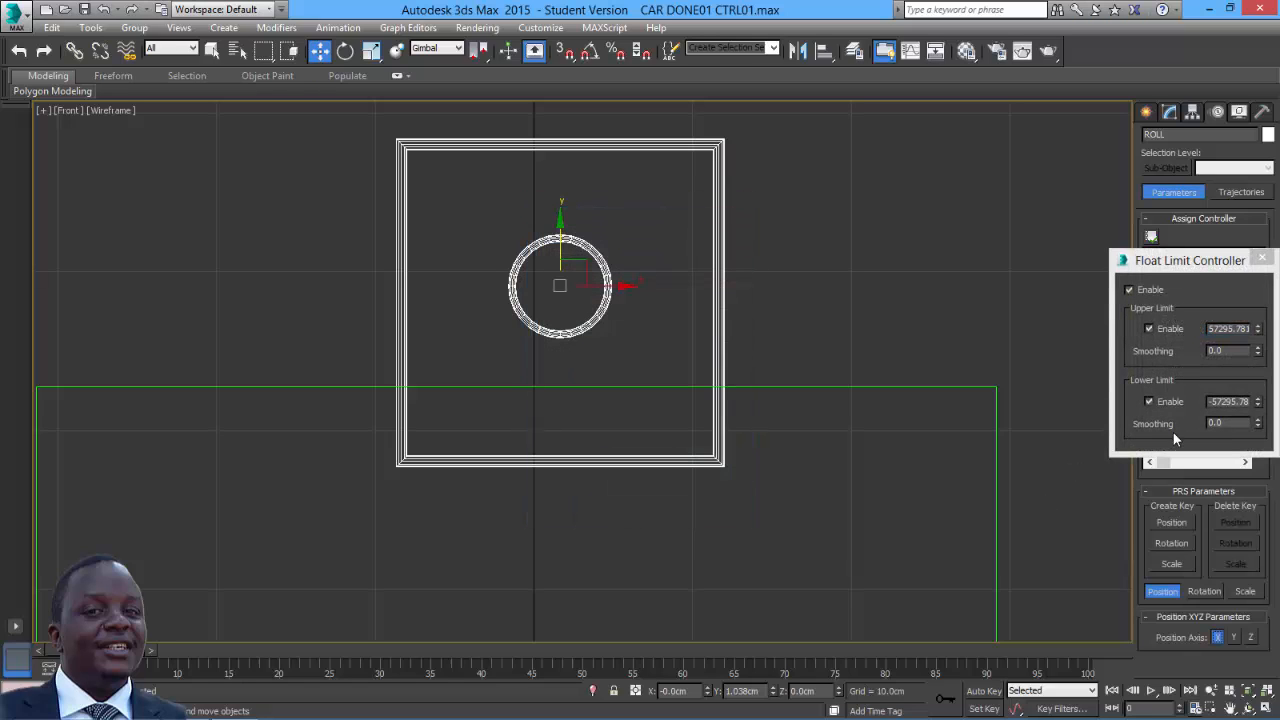
right_click(1258, 332)
right_click(1258, 403)
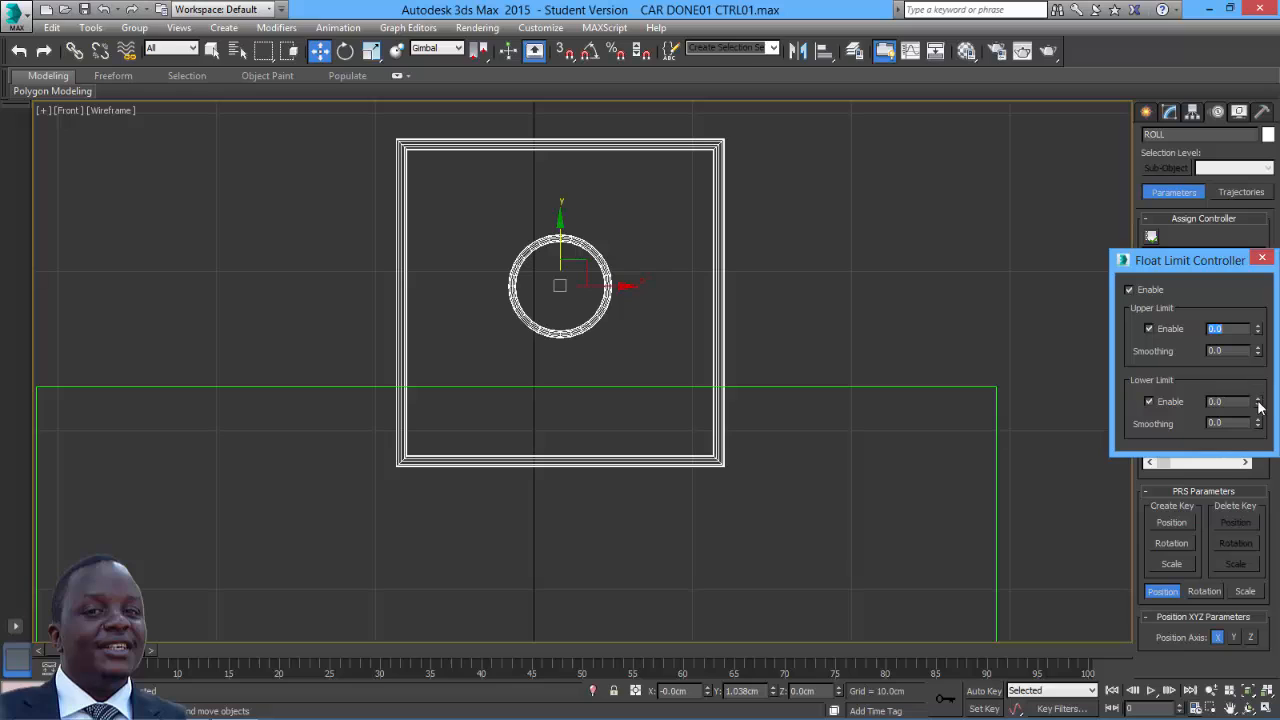
click(1262, 258)
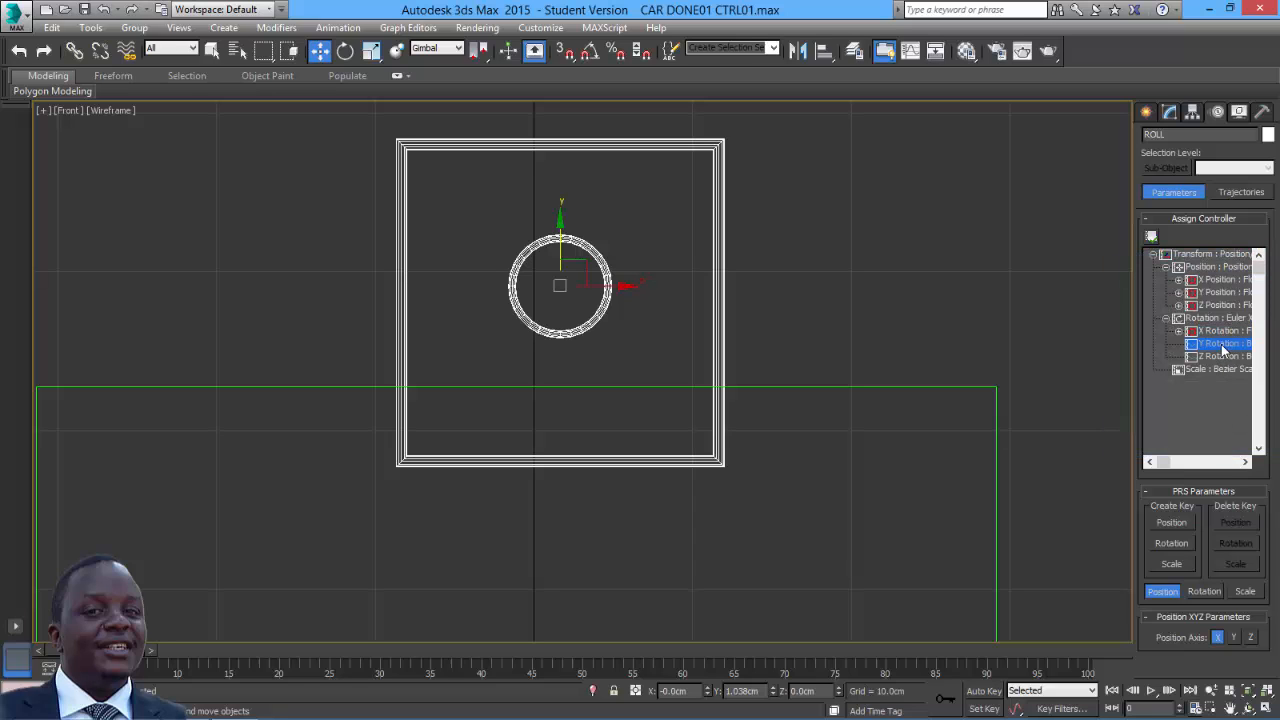
- Assign a Float Limit controller to the ROLL circle's Y Rotation track with upper and lower limits of 0
click(1151, 236)
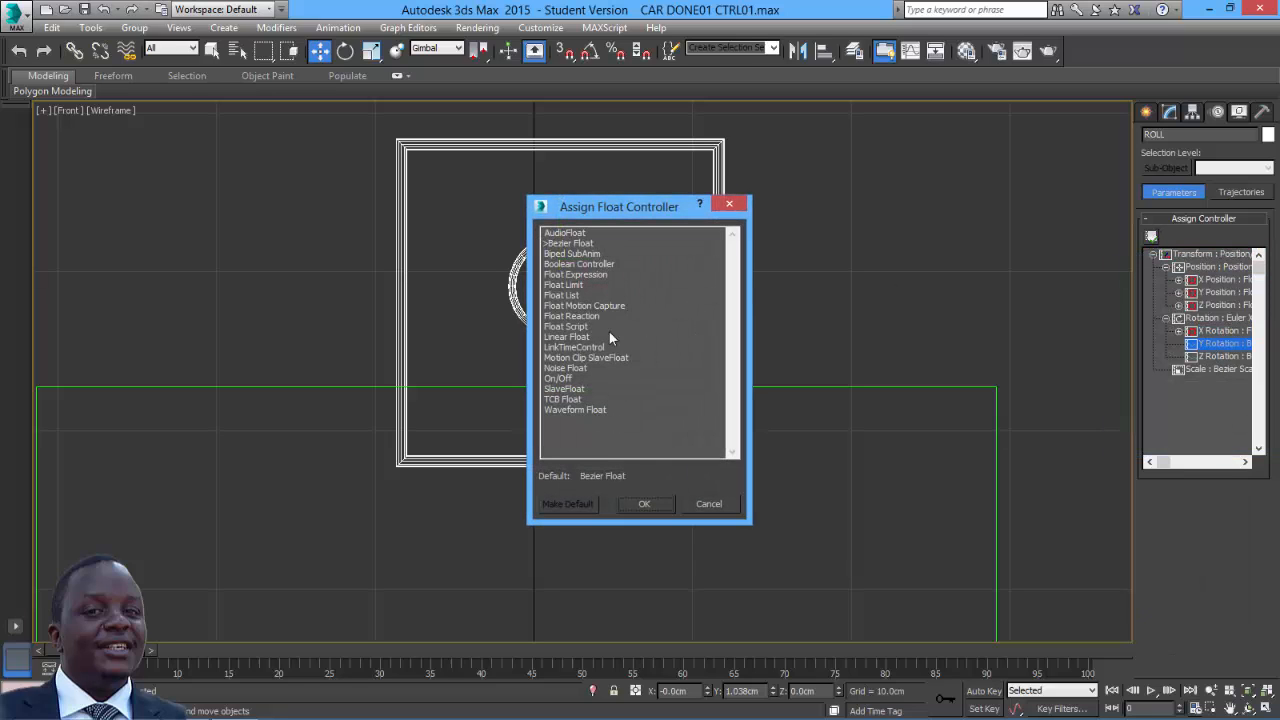
click(572, 285)
click(657, 502)
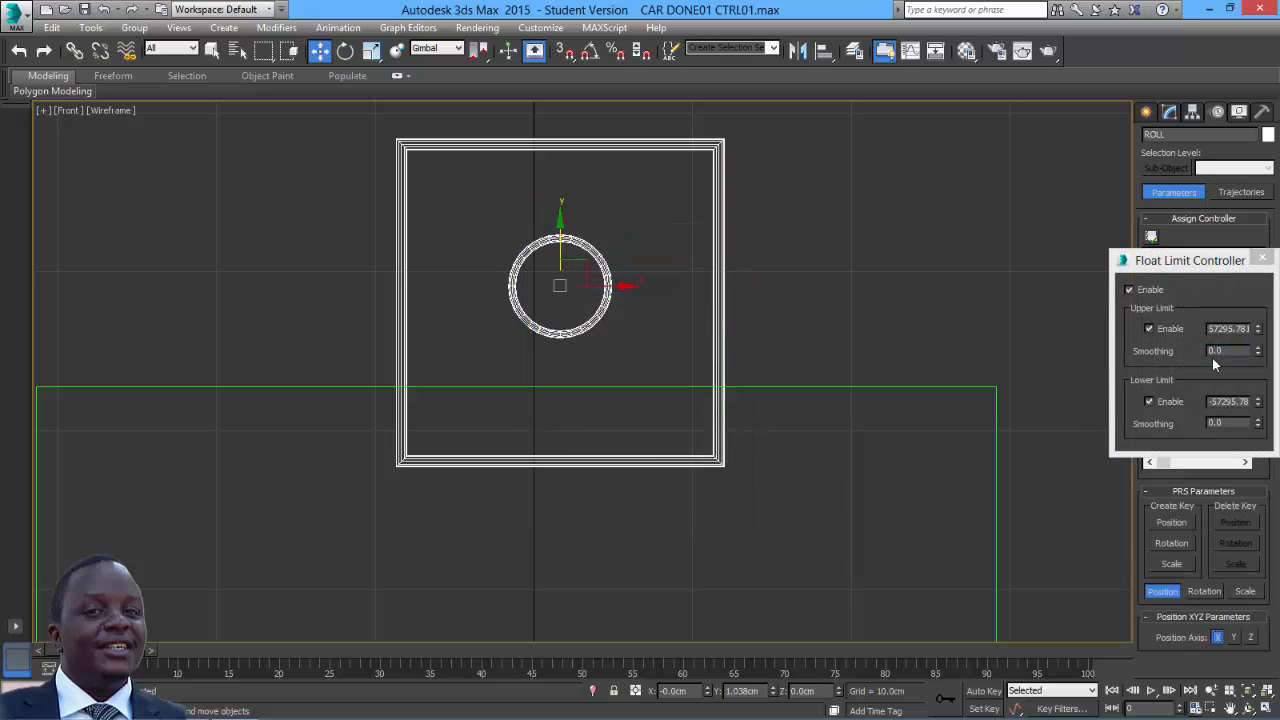
right_click(1257, 333)
right_click(1259, 406)
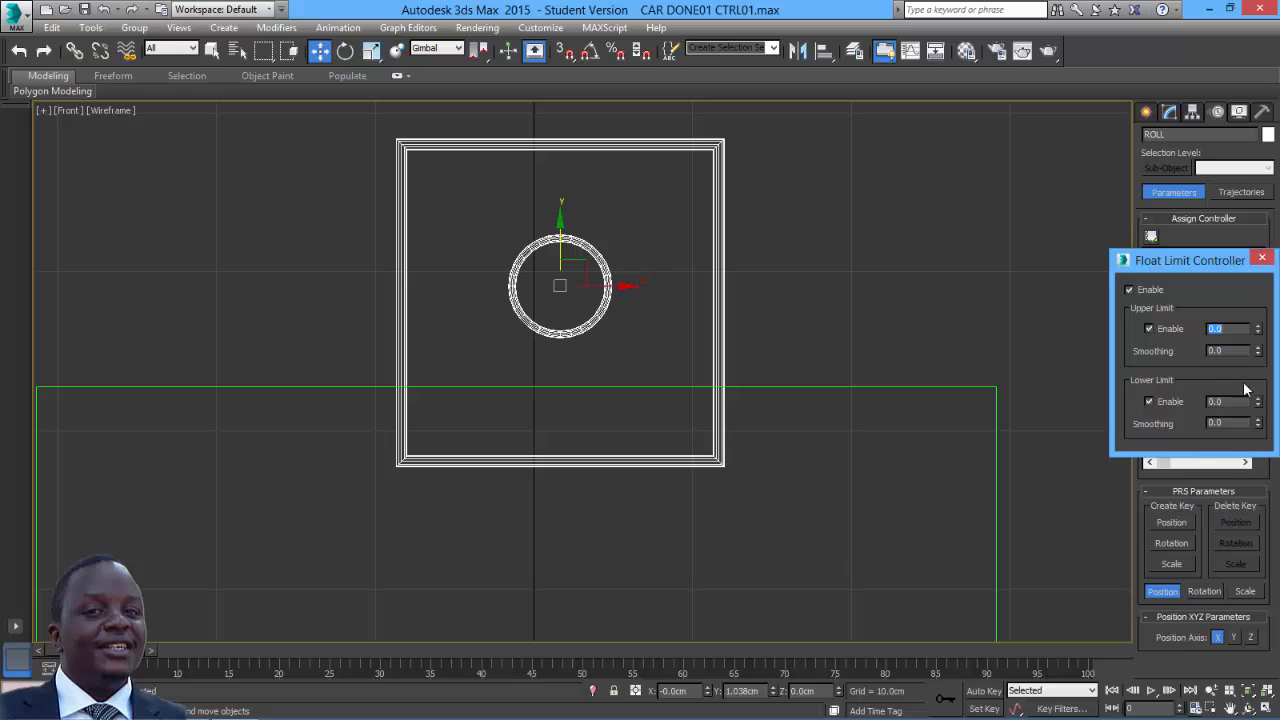
click(1258, 262)
- Assign a Float Limit controller to the ROLL circle's Z Rotation track with upper and lower limits of 0
click(1207, 357)
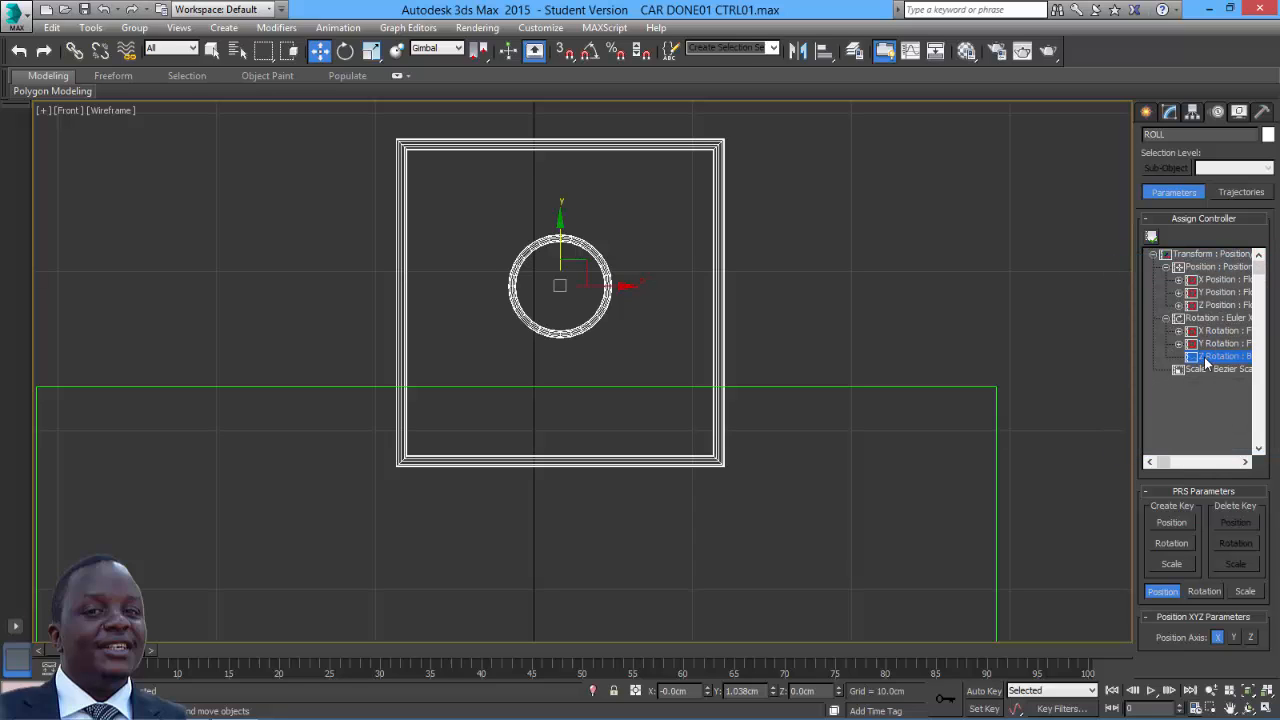
click(1151, 236)
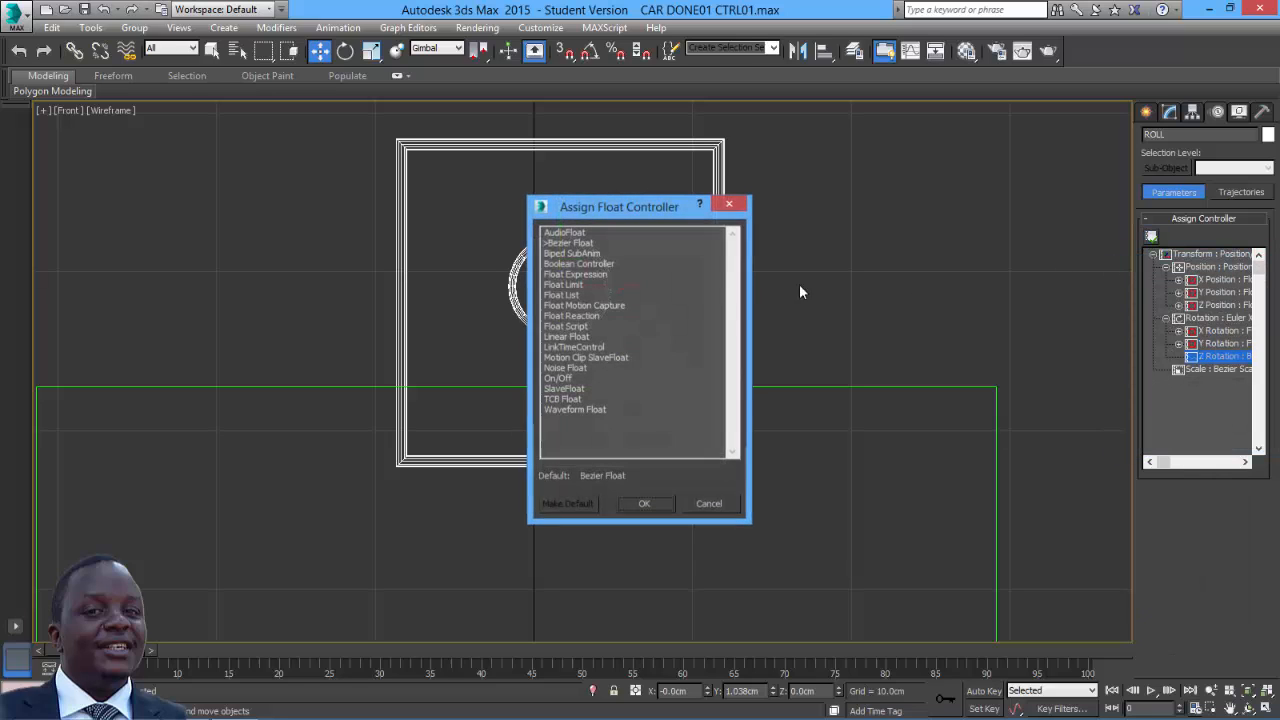
click(575, 285)
click(660, 504)
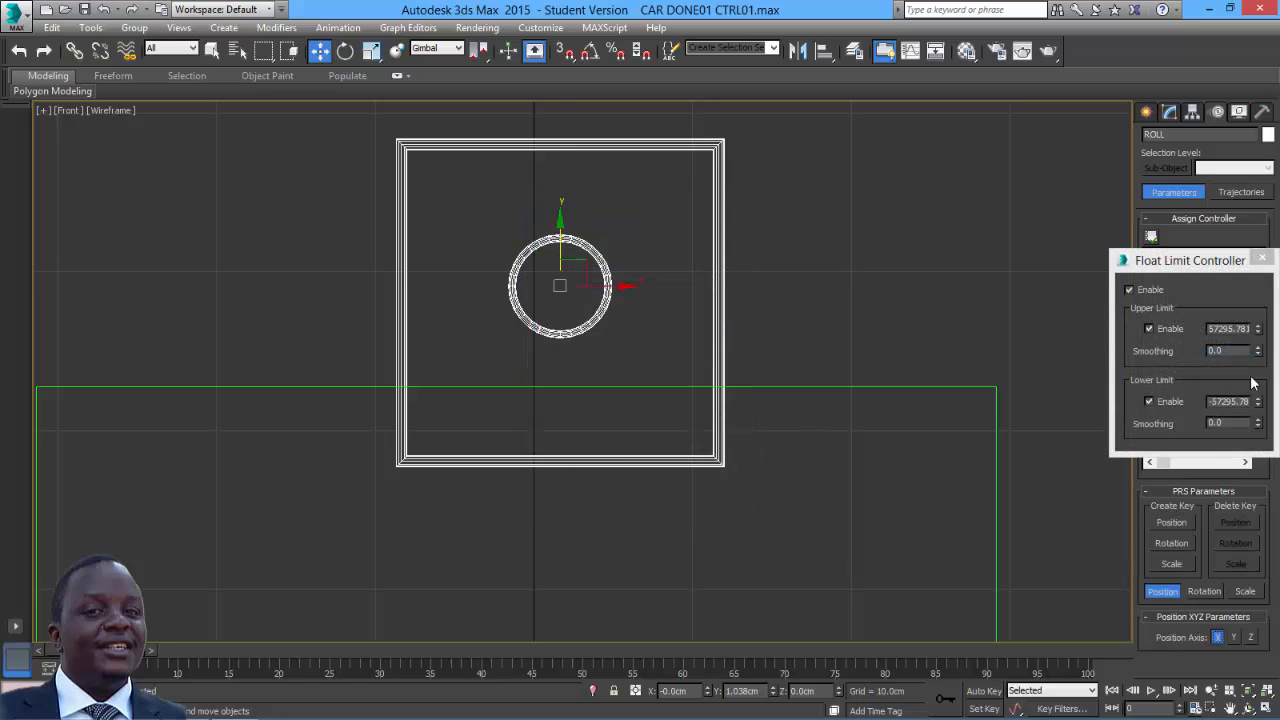
right_click(1259, 331)
right_click(1259, 402)
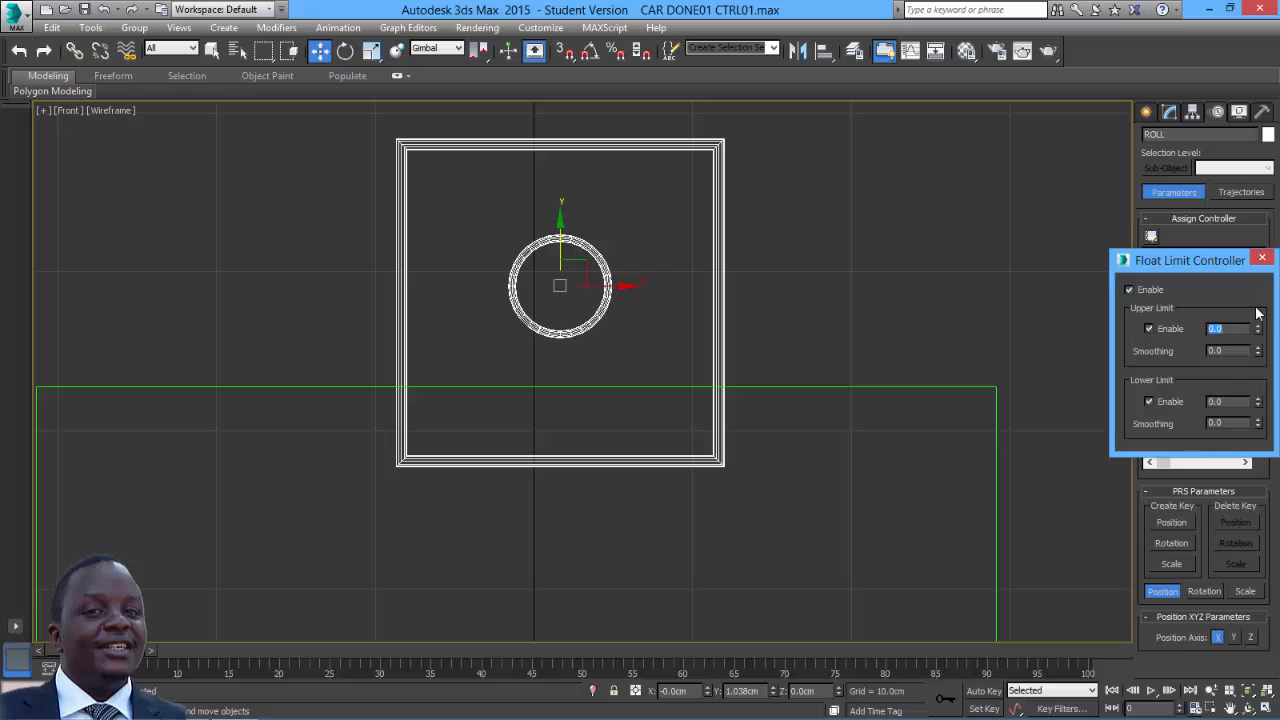
click(1262, 259)
- Test the ROLL circle's limited movement in the Perspective view and reset its X and Y positions to 0
click(788, 354)
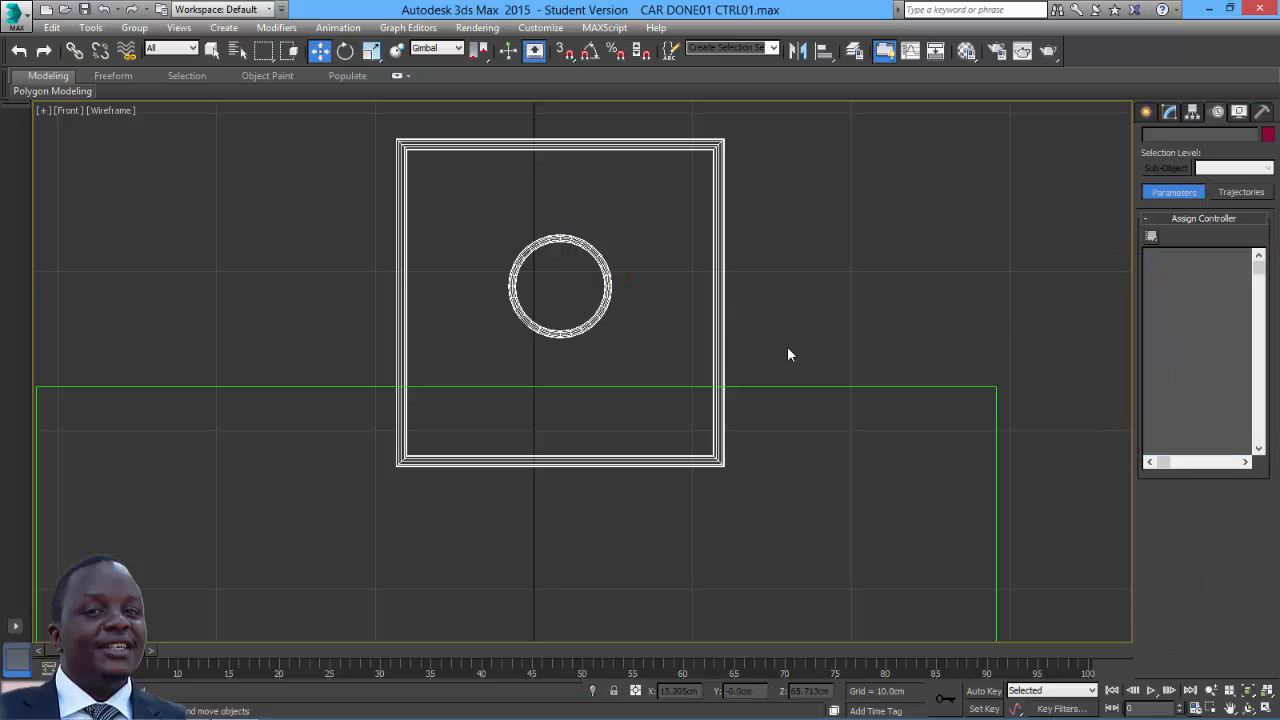
click(1264, 707)
click(940, 568)
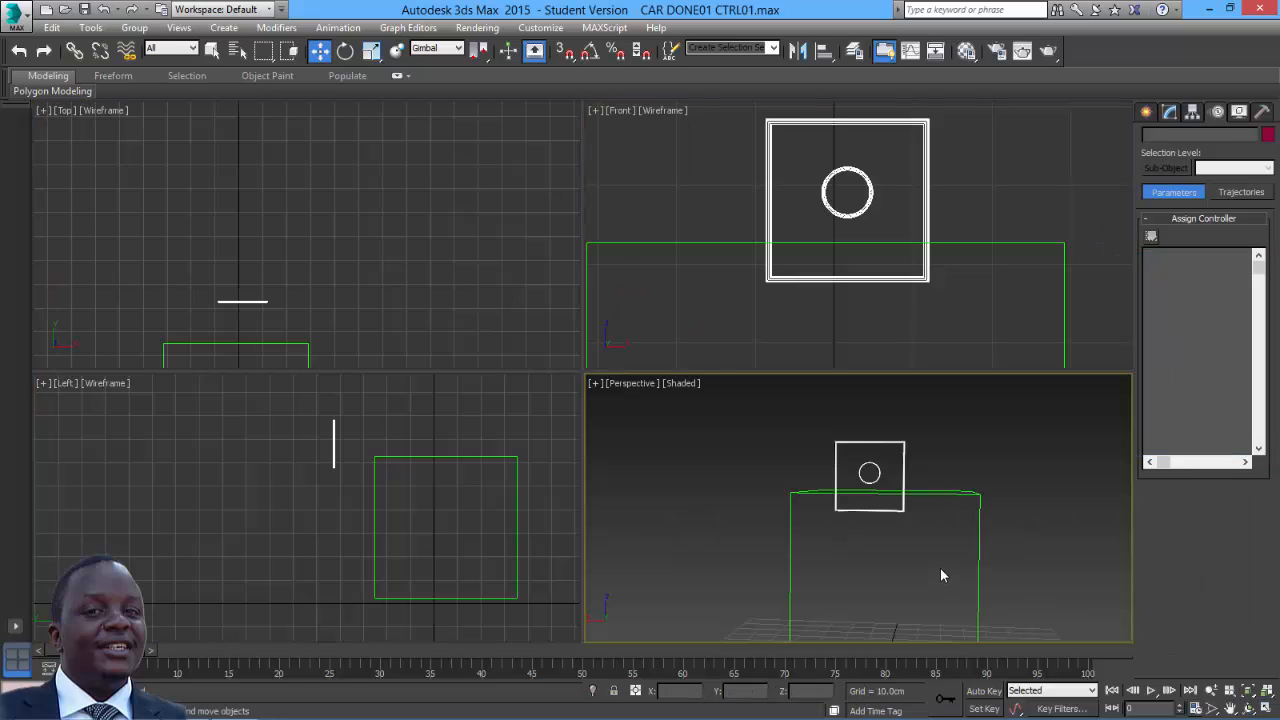
click(1263, 707)
click(1247, 708)
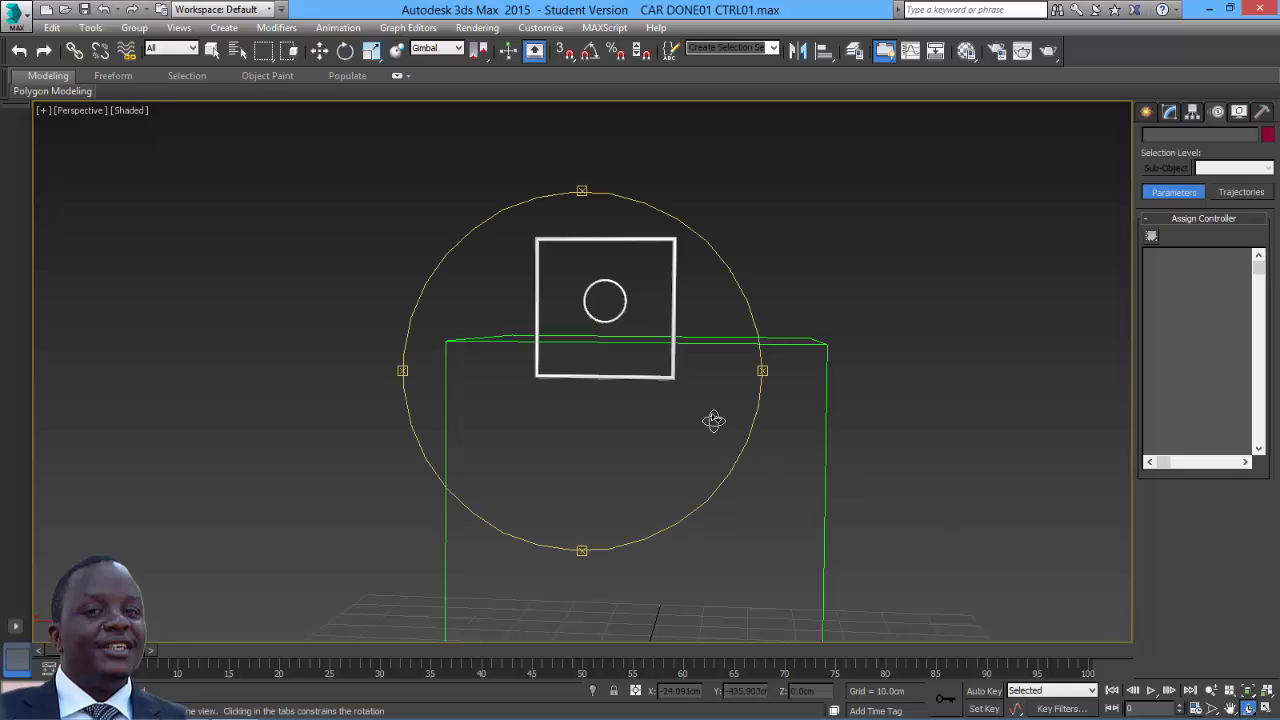
drag(689, 403, 646, 420)
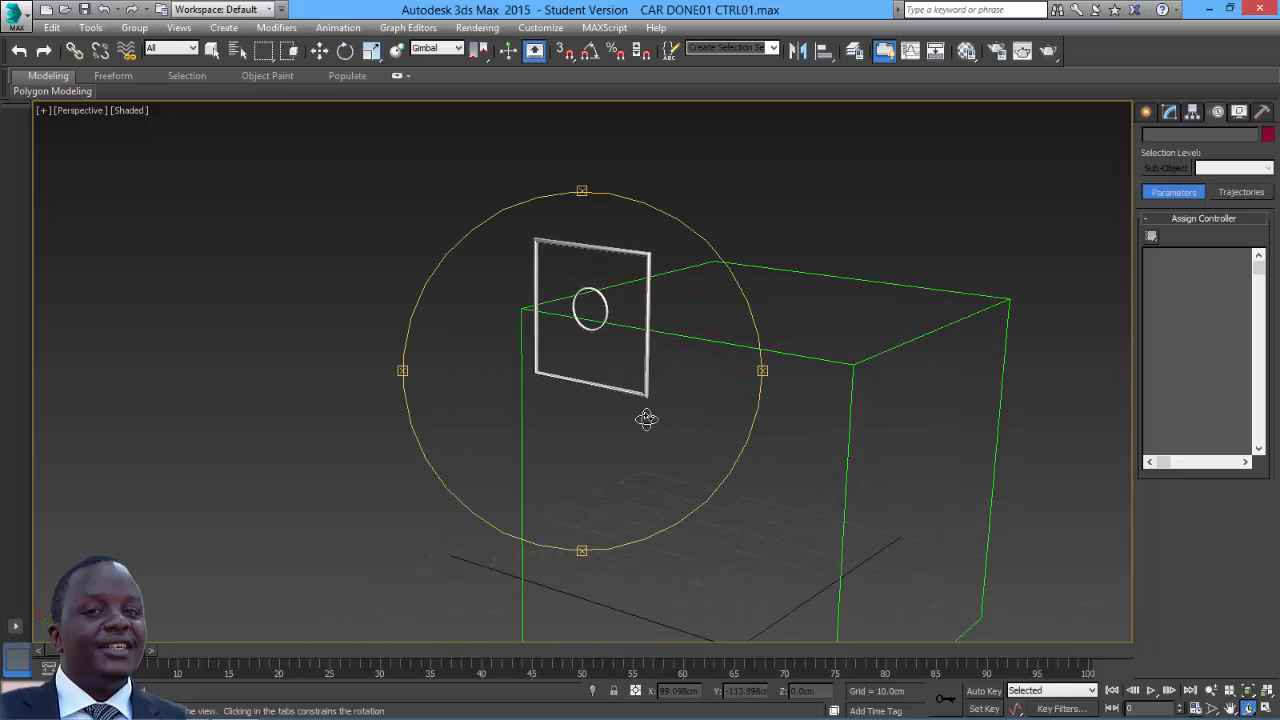
click(319, 50)
click(598, 292)
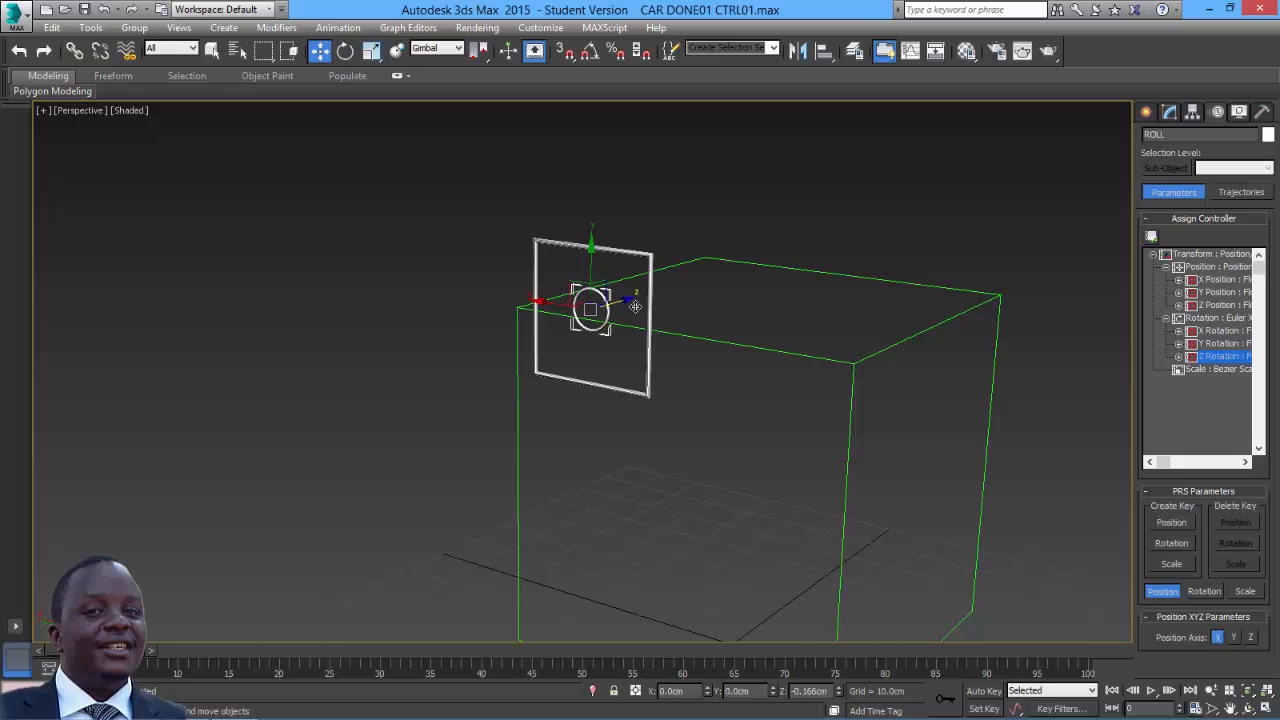
drag(553, 305, 590, 305)
mouse_move(596, 257)
mouse_down()
mouse_move(596, 230)
mouse_move(592, 318)
mouse_move(624, 271)
mouse_move(634, 431)
mouse_move(486, 277)
mouse_move(611, 280)
mouse_move(600, 277)
mouse_up()
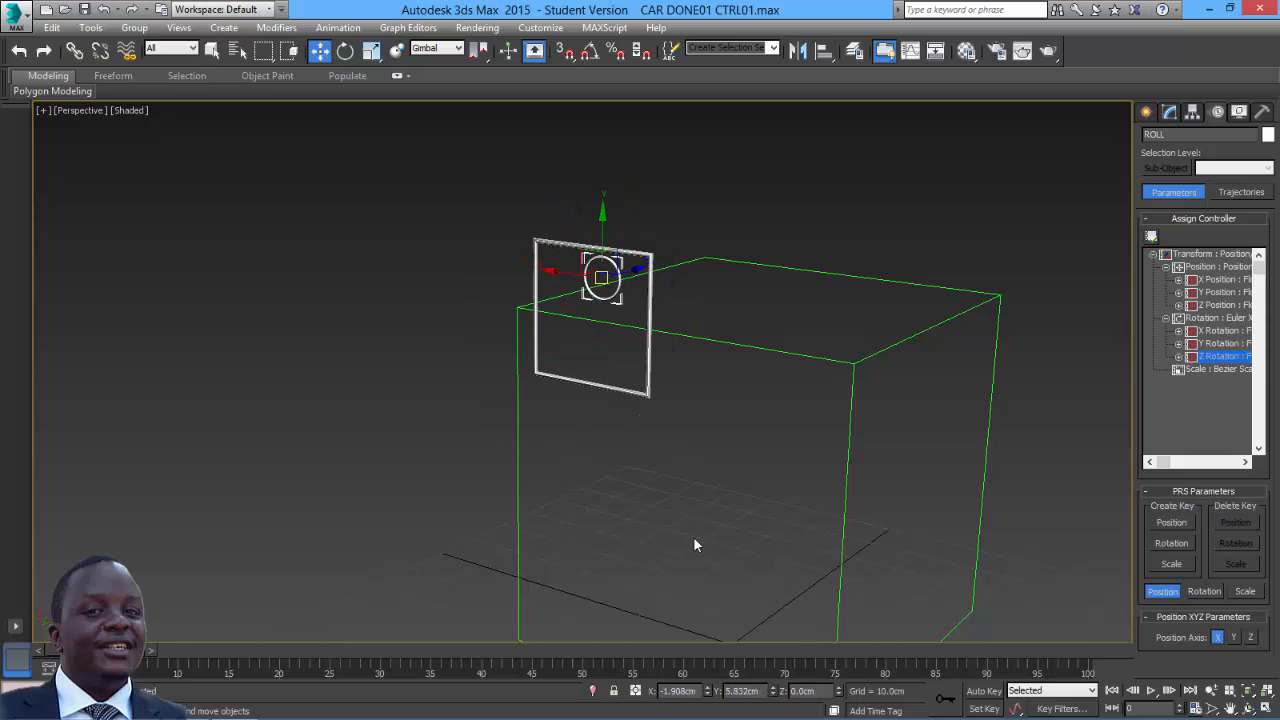
right_click(708, 694)
right_click(773, 690)
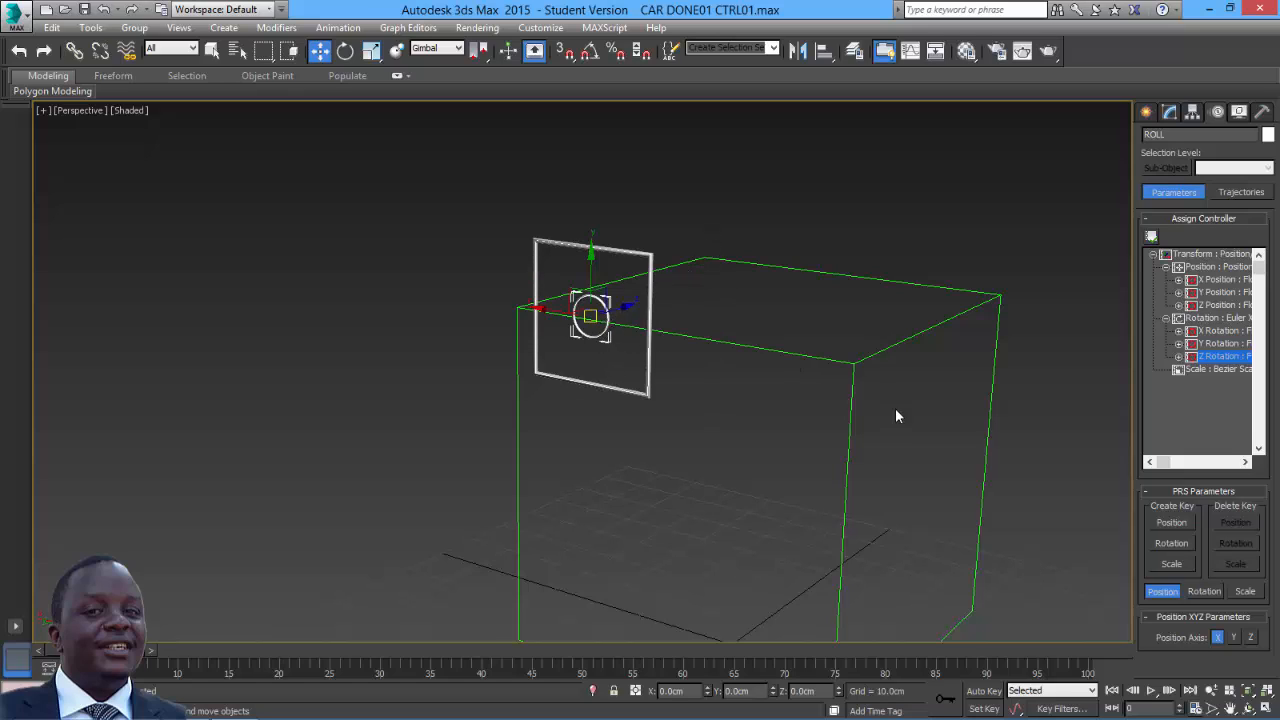
- Unhide the RALLY CAR layer in the Layer Explorer and bring the whole car into the Perspective view
middle_drag(872, 393, 764, 314)
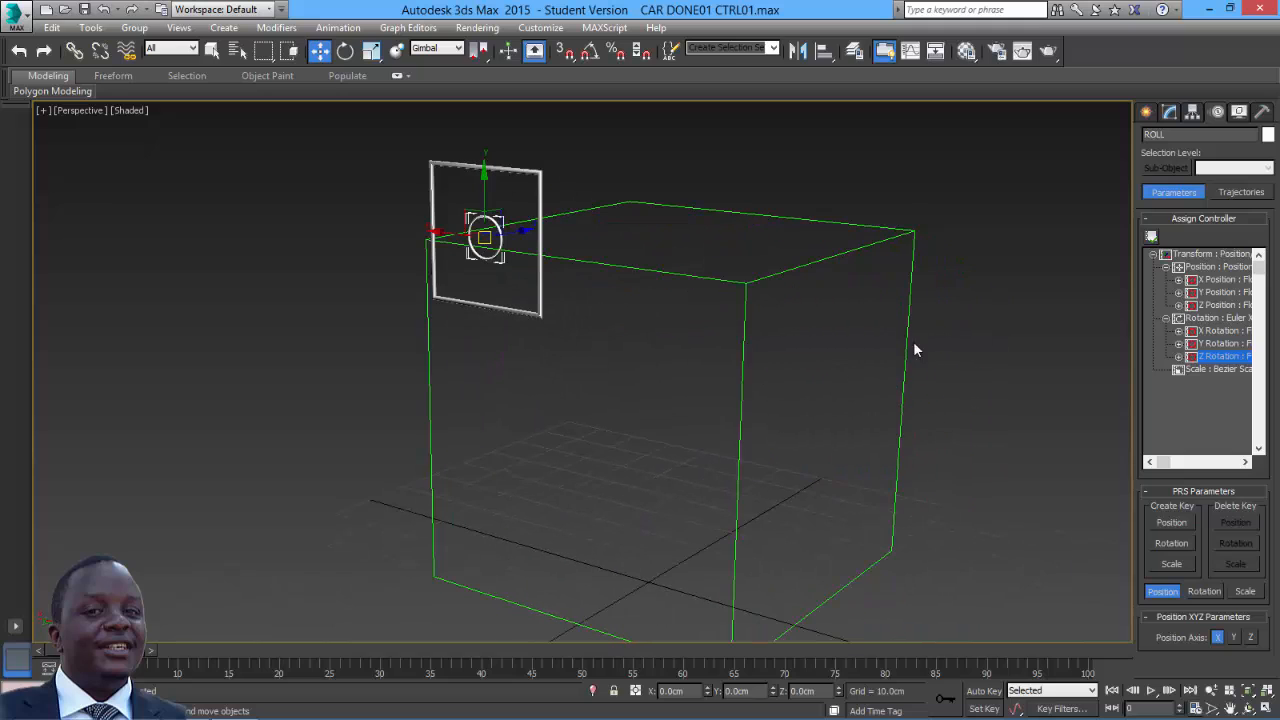
click(856, 52)
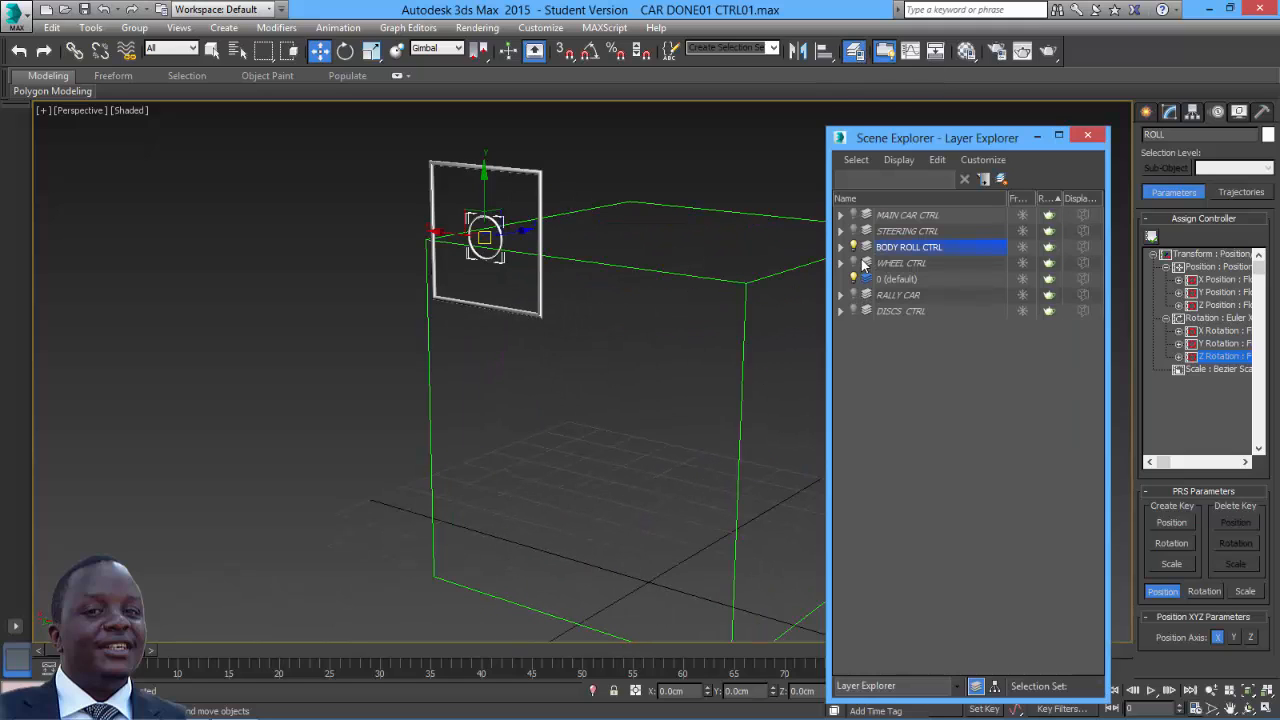
click(853, 295)
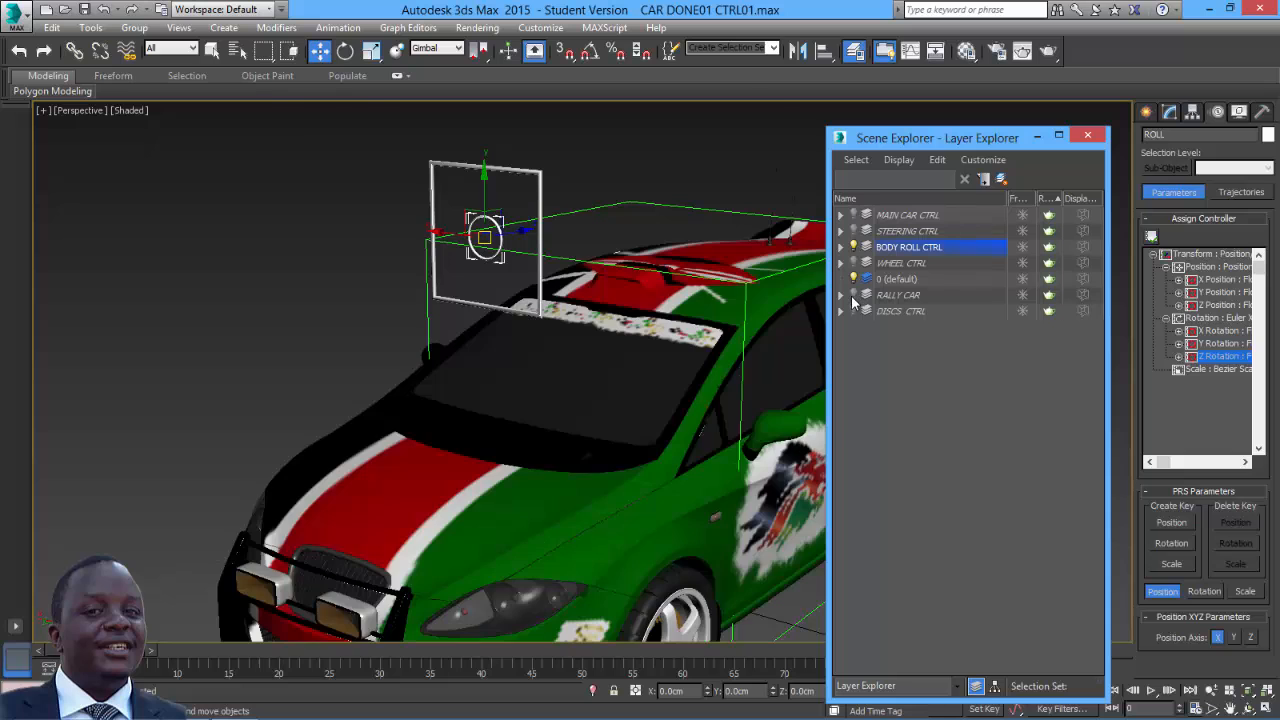
click(1088, 136)
scroll(889, 304, down, 6)
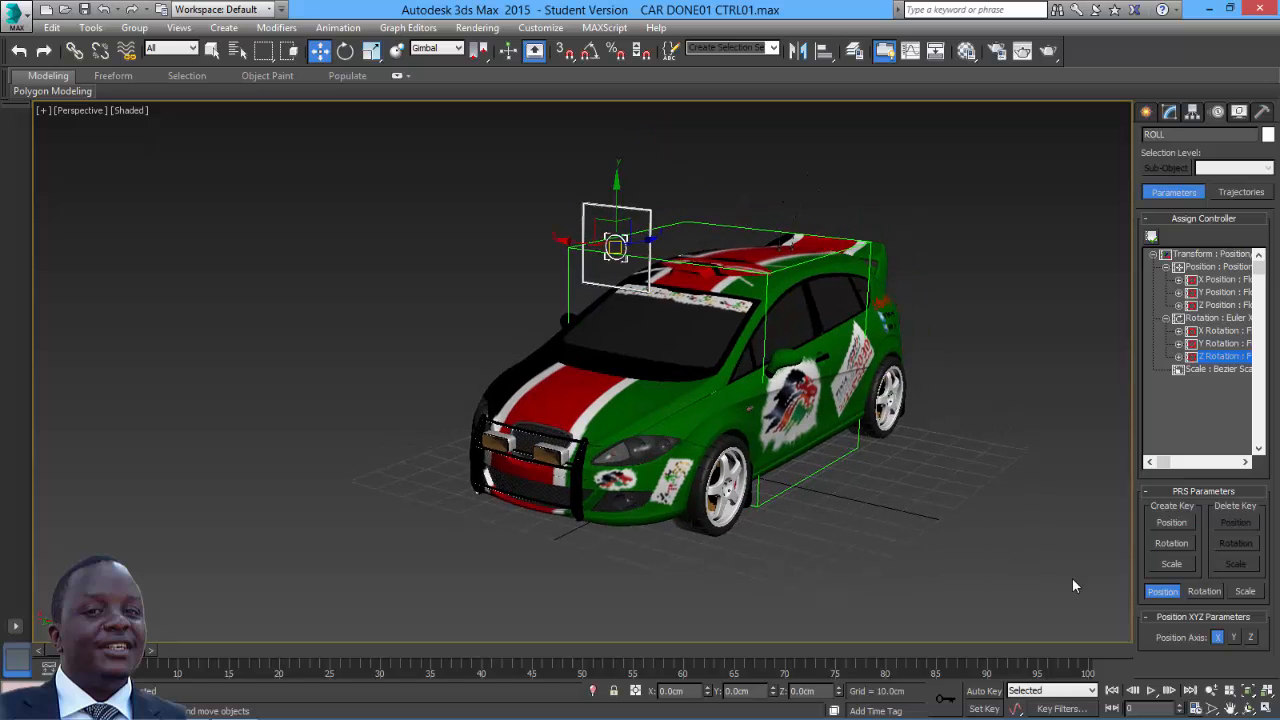
click(1266, 708)
middle_drag(964, 284, 955, 168)
scroll(956, 190, down, 5)
middle_drag(963, 213, 951, 171)
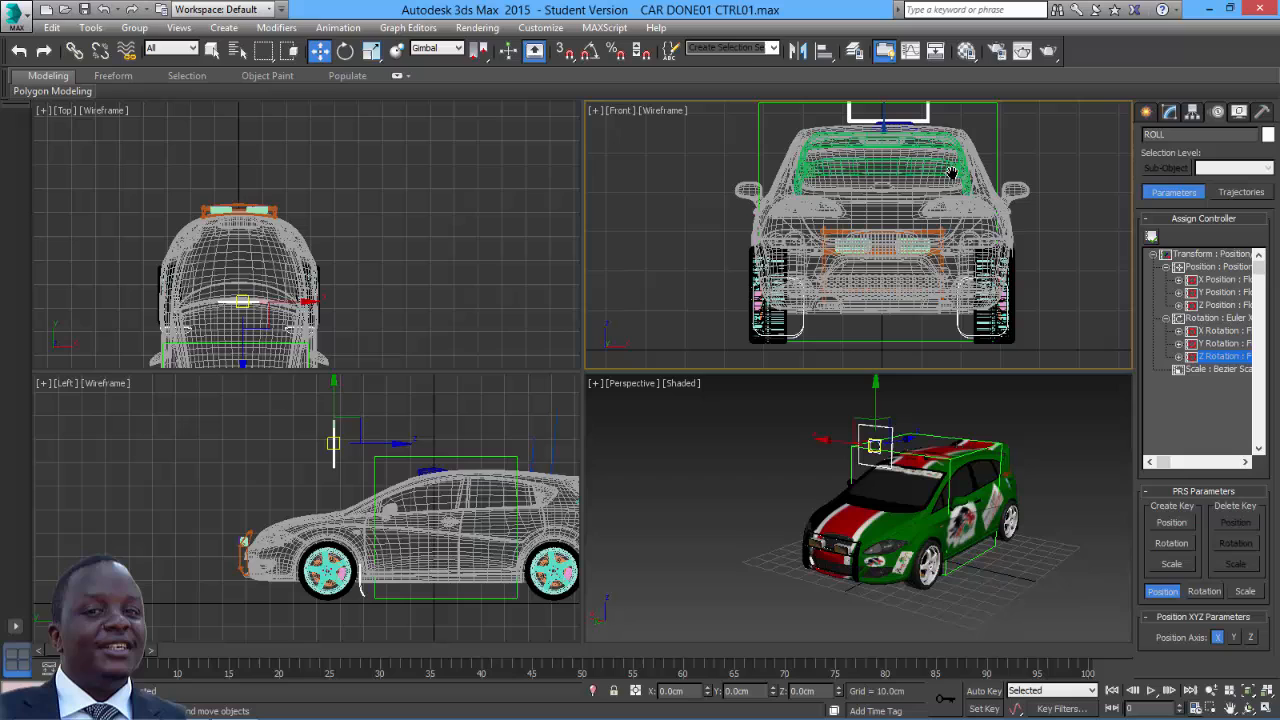
right_click(956, 452)
click(1266, 708)
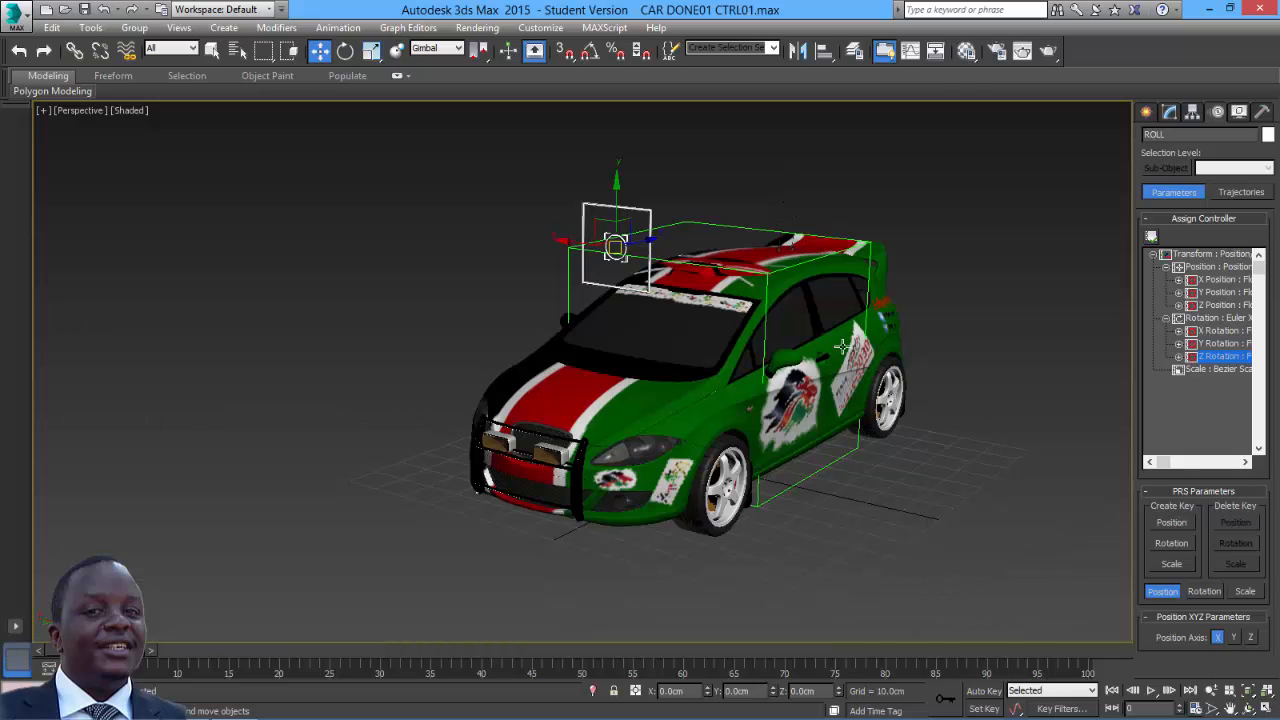
middle_drag(837, 295, 817, 313)
click(1146, 112)
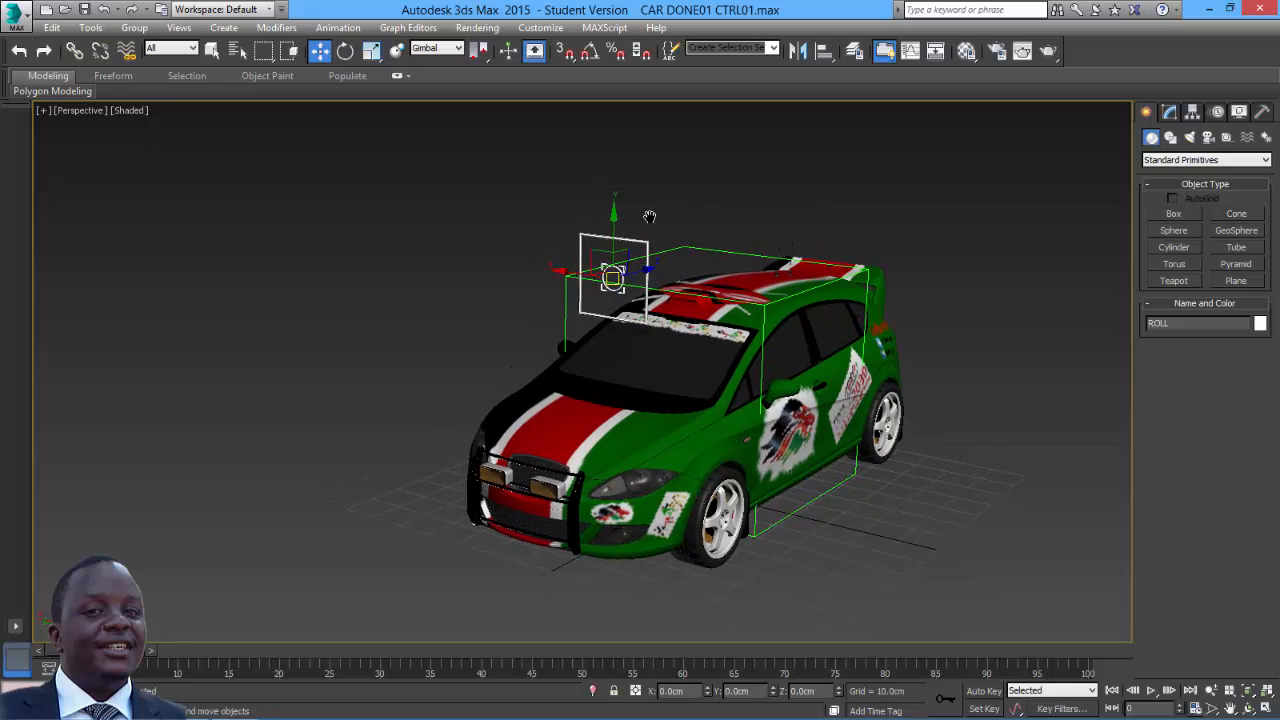
- Open the Reaction Manager and place it where the ROLL circle and the car stay visible in the Perspective view
click(338, 27)
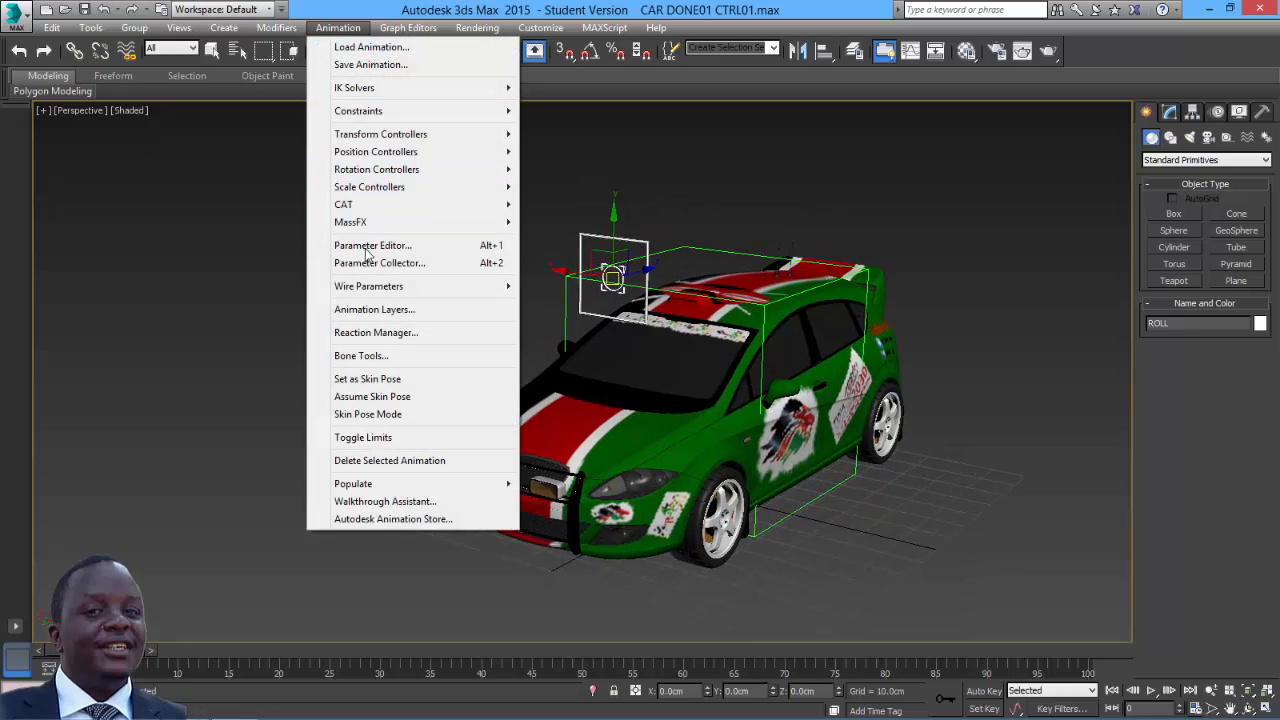
click(375, 334)
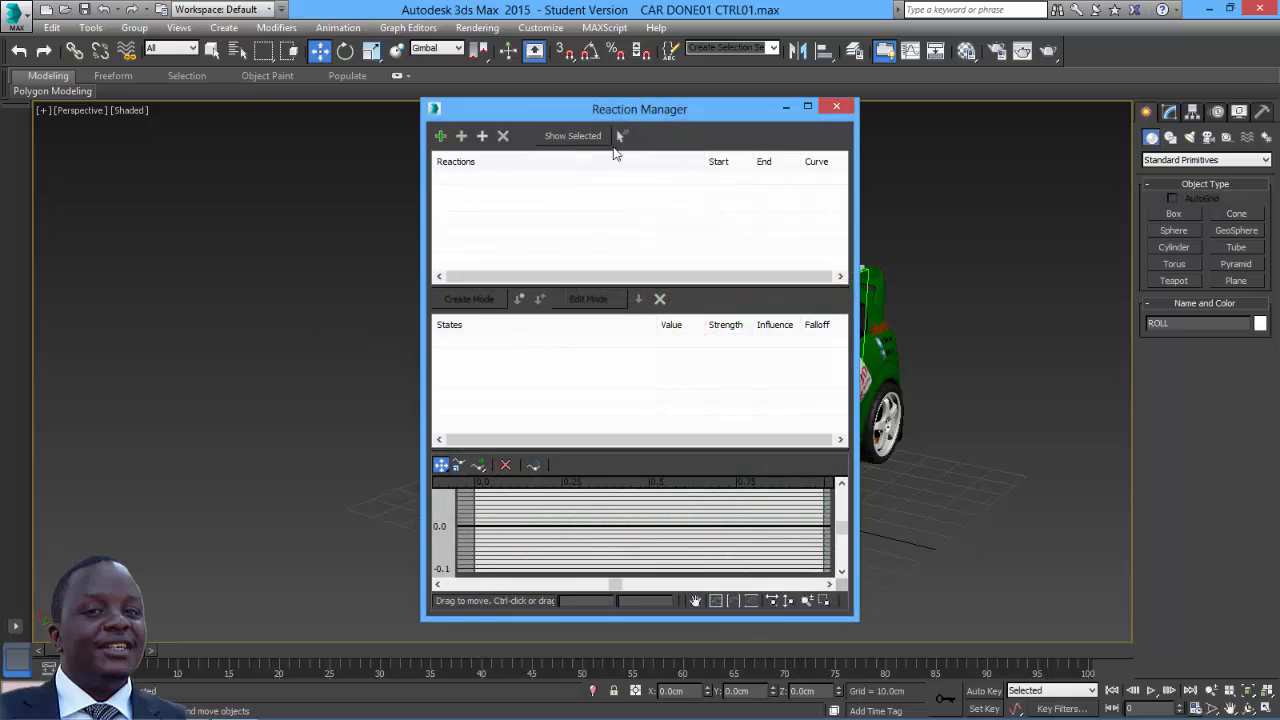
drag(523, 108, 193, 112)
scroll(711, 249, up, 5)
middle_drag(676, 264, 709, 251)
scroll(709, 250, down, 2)
scroll(708, 249, down, 4)
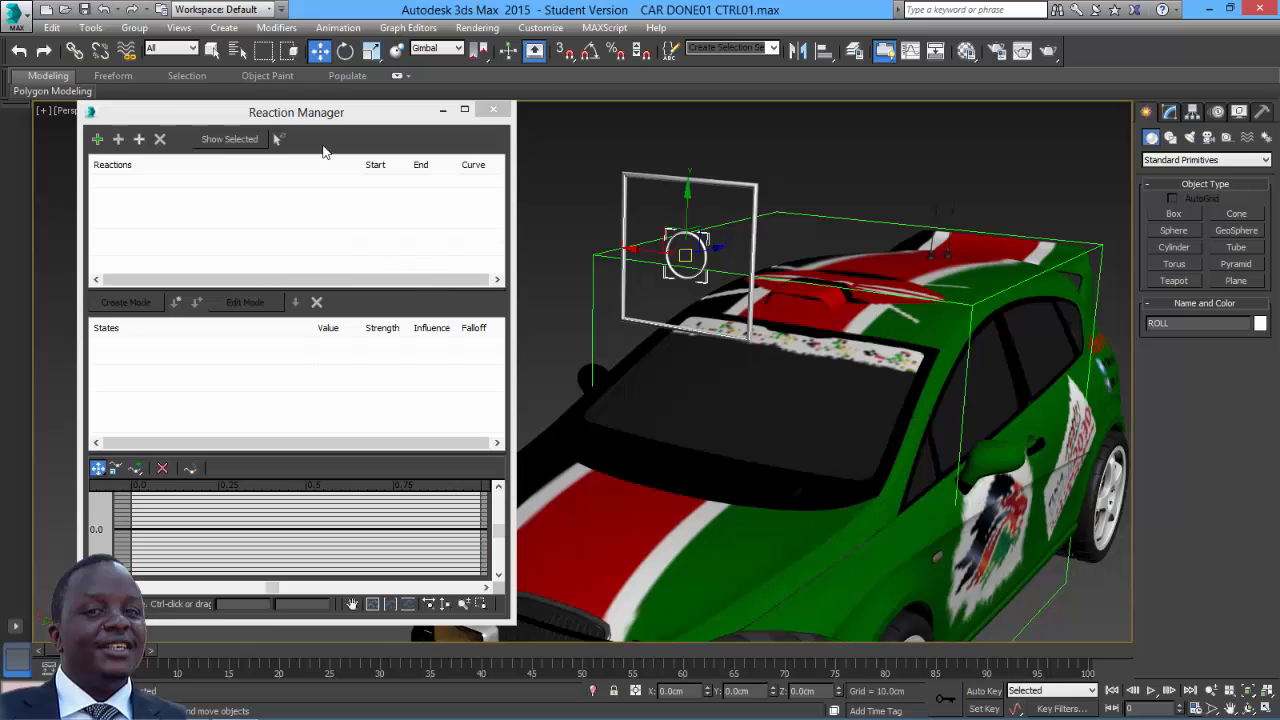
- Add the Limited Controller: Bezier Float of the ROLL circle's X Position as the master in the Reaction Manager
click(98, 141)
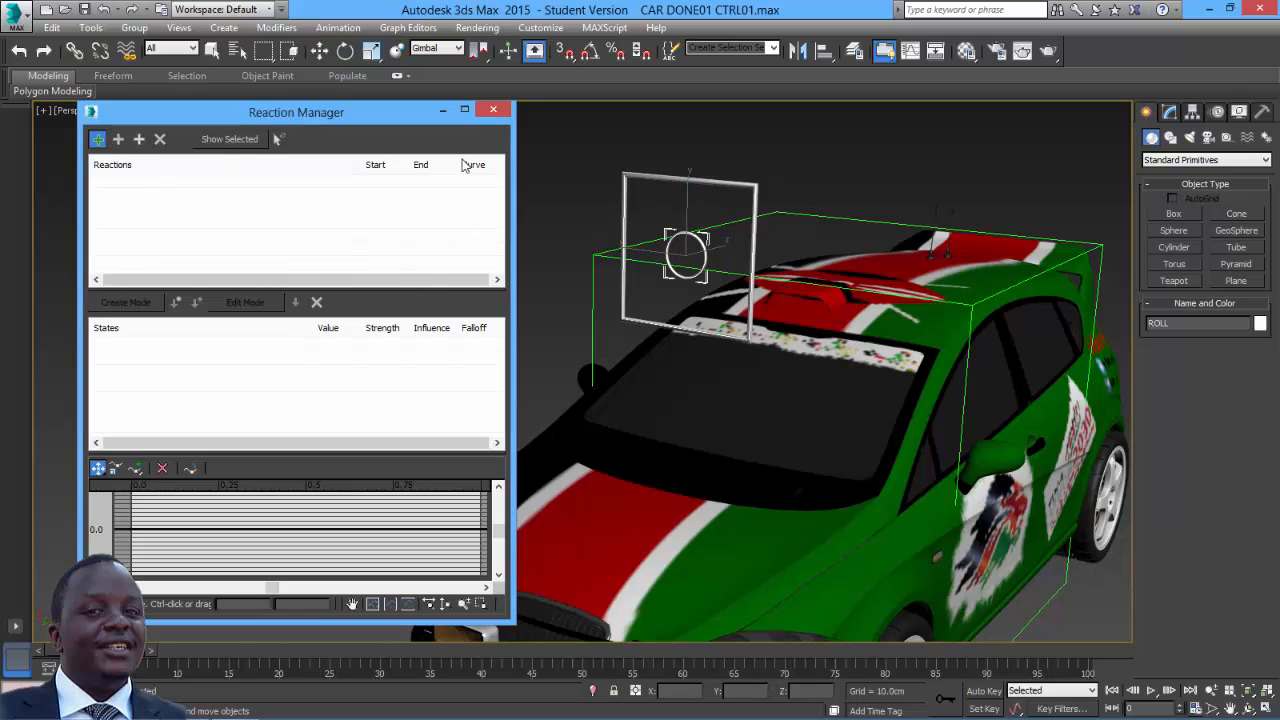
click(697, 240)
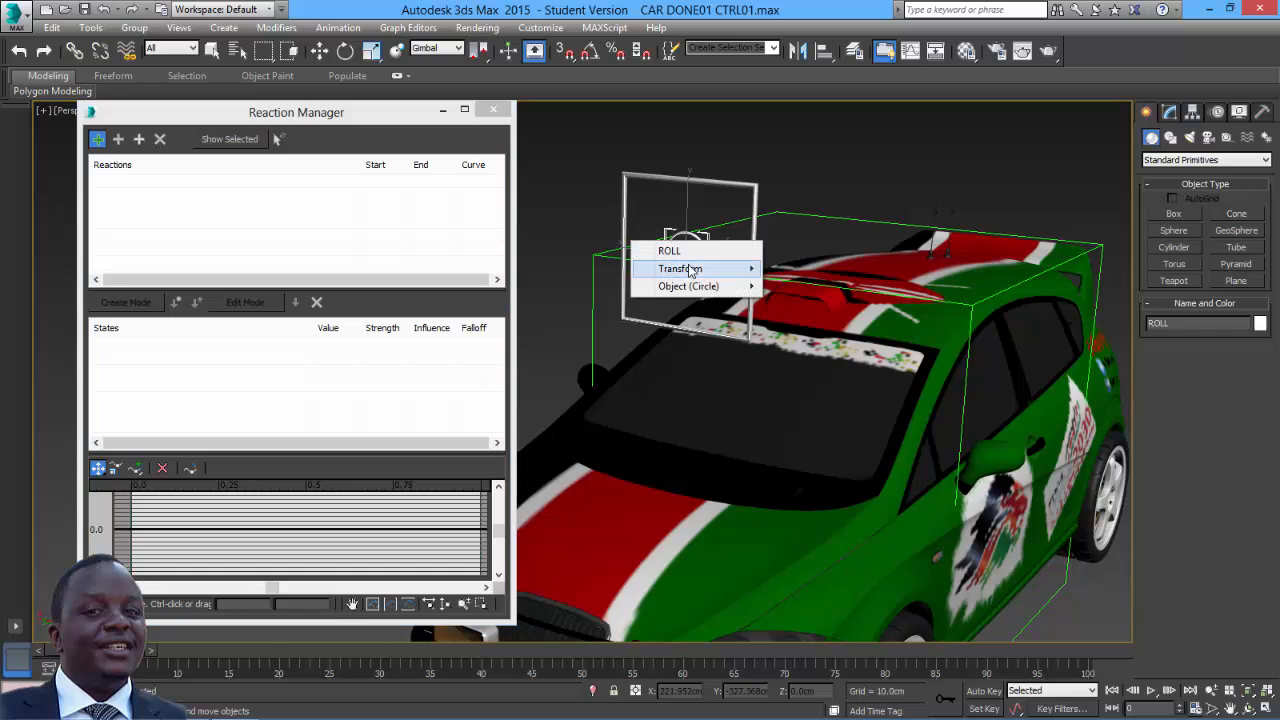
mouse_move(691, 270)
mouse_move(806, 276)
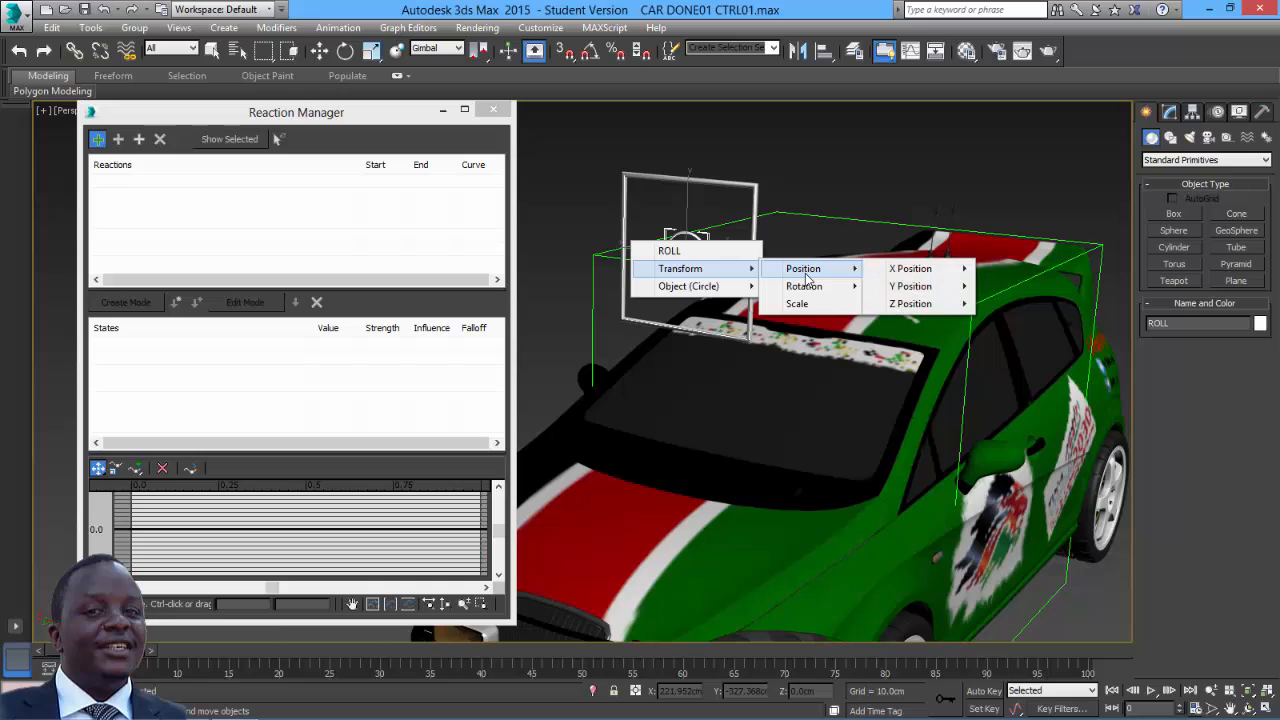
mouse_move(926, 272)
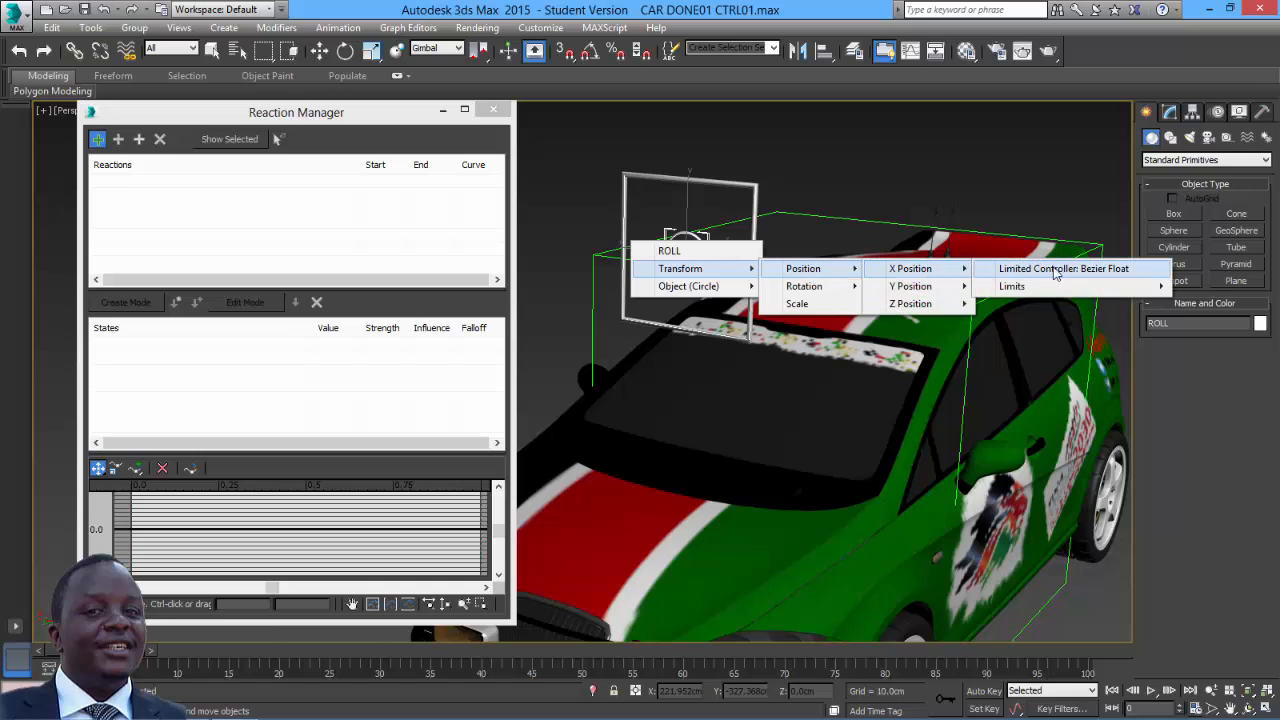
mouse_move(1032, 289)
click(1030, 270)
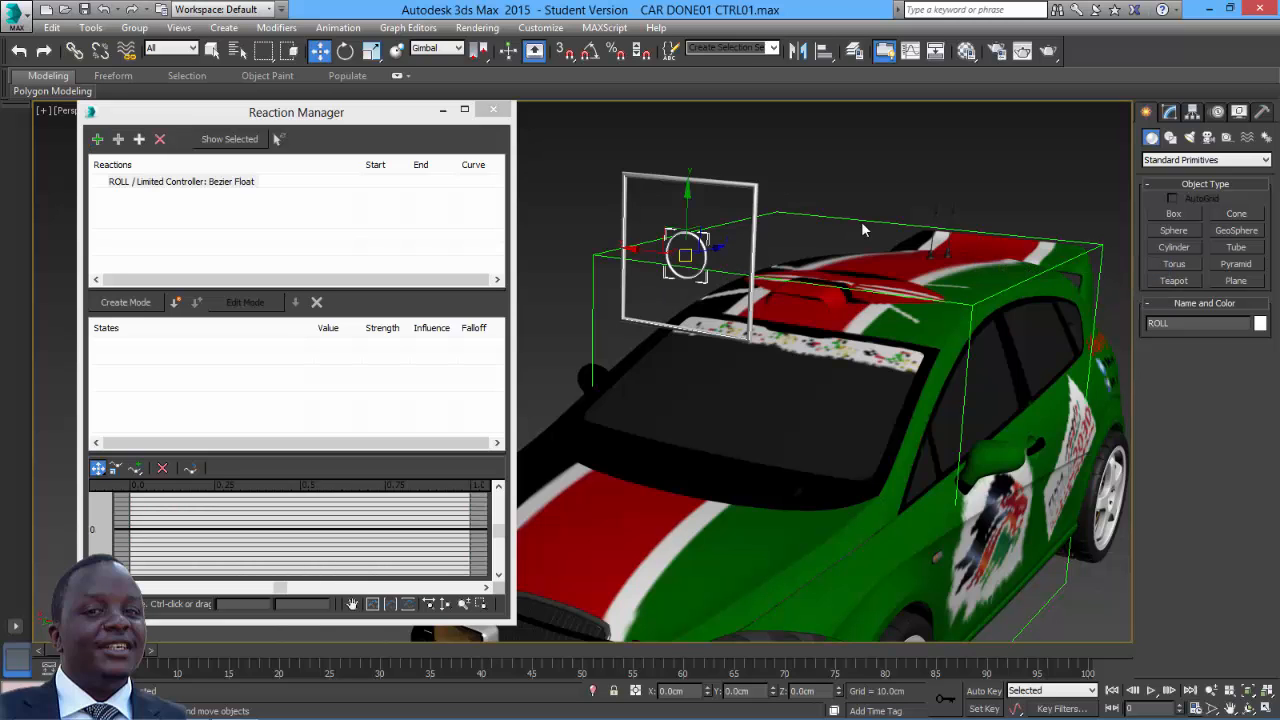
mouse_move(862, 223)
middle_down()
mouse_move(857, 213)
mouse_move(849, 228)
middle_up()
scroll(857, 213, down, 4)
scroll(849, 228, up, 4)
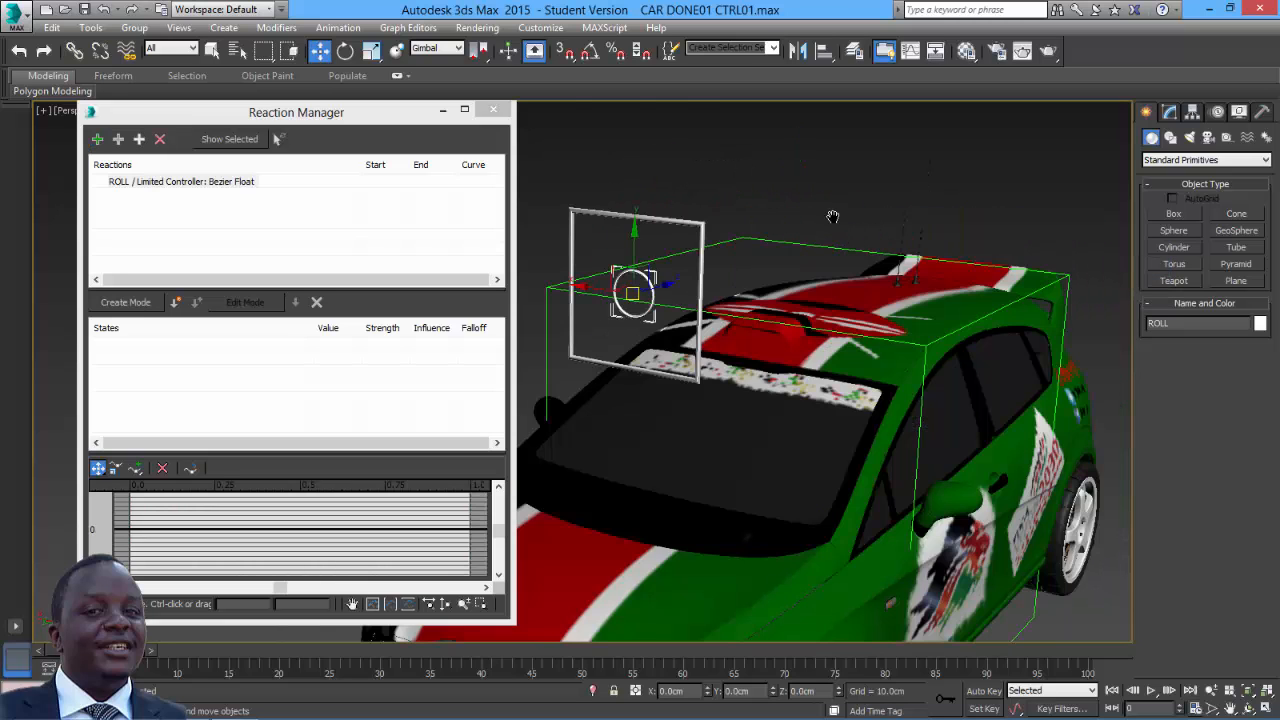
scroll(832, 216, down, 3)
scroll(918, 216, down, 3)
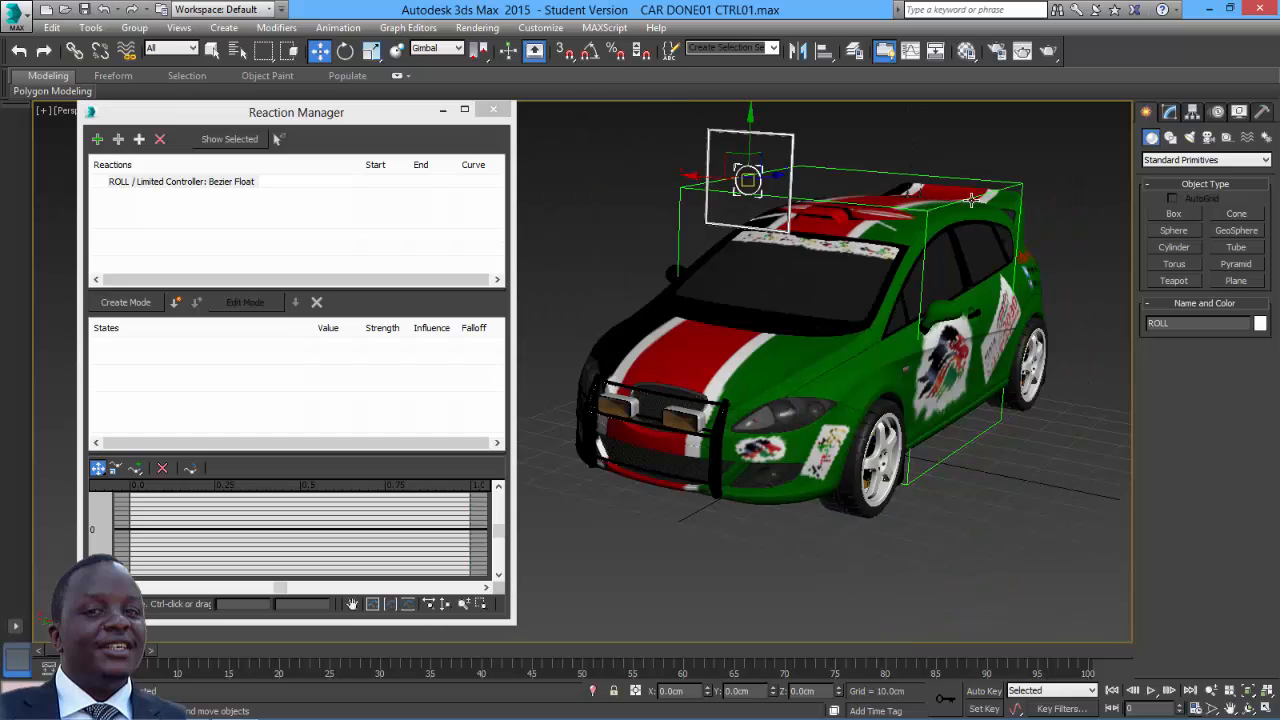
middle_drag(952, 207, 931, 208)
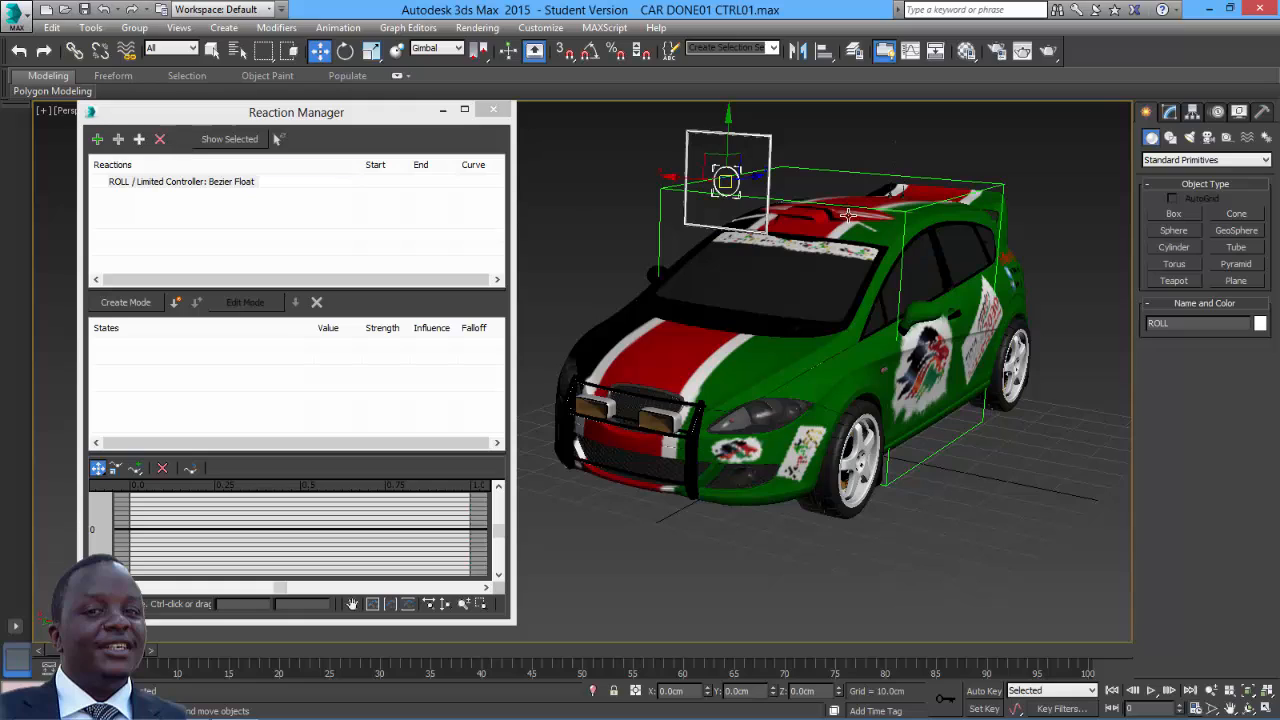
click(118, 140)
click(834, 172)
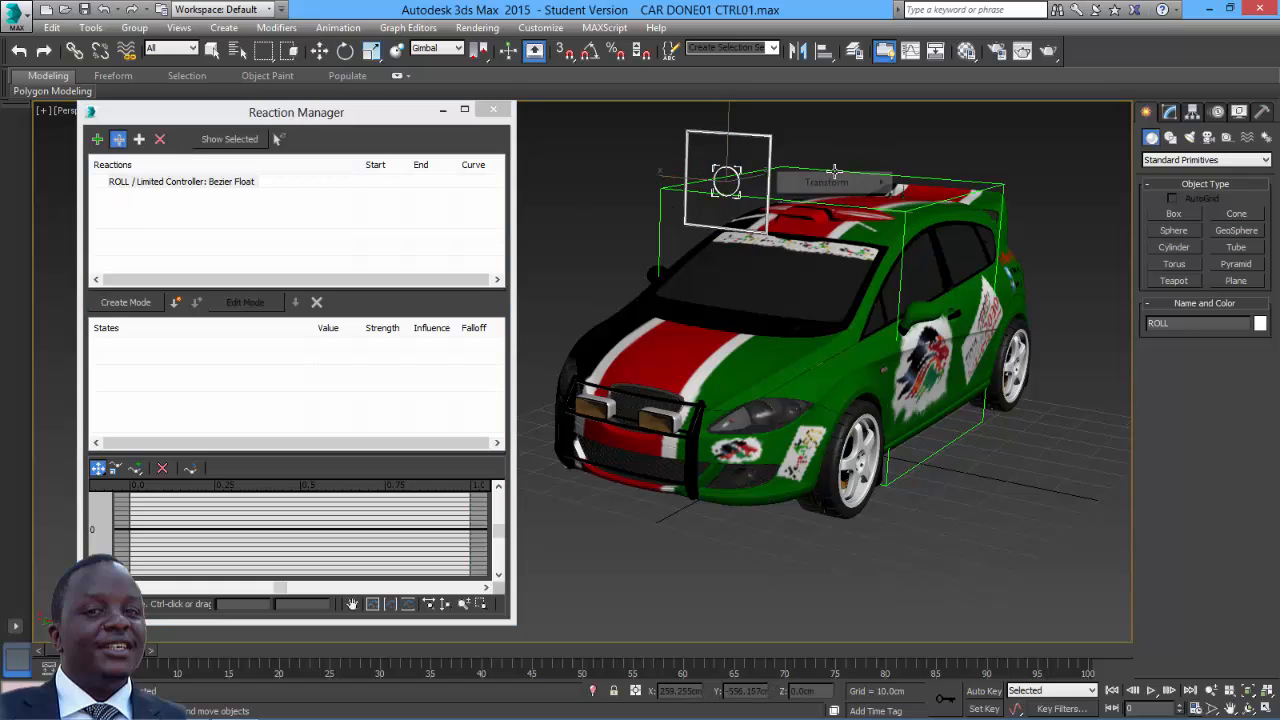
mouse_move(840, 193)
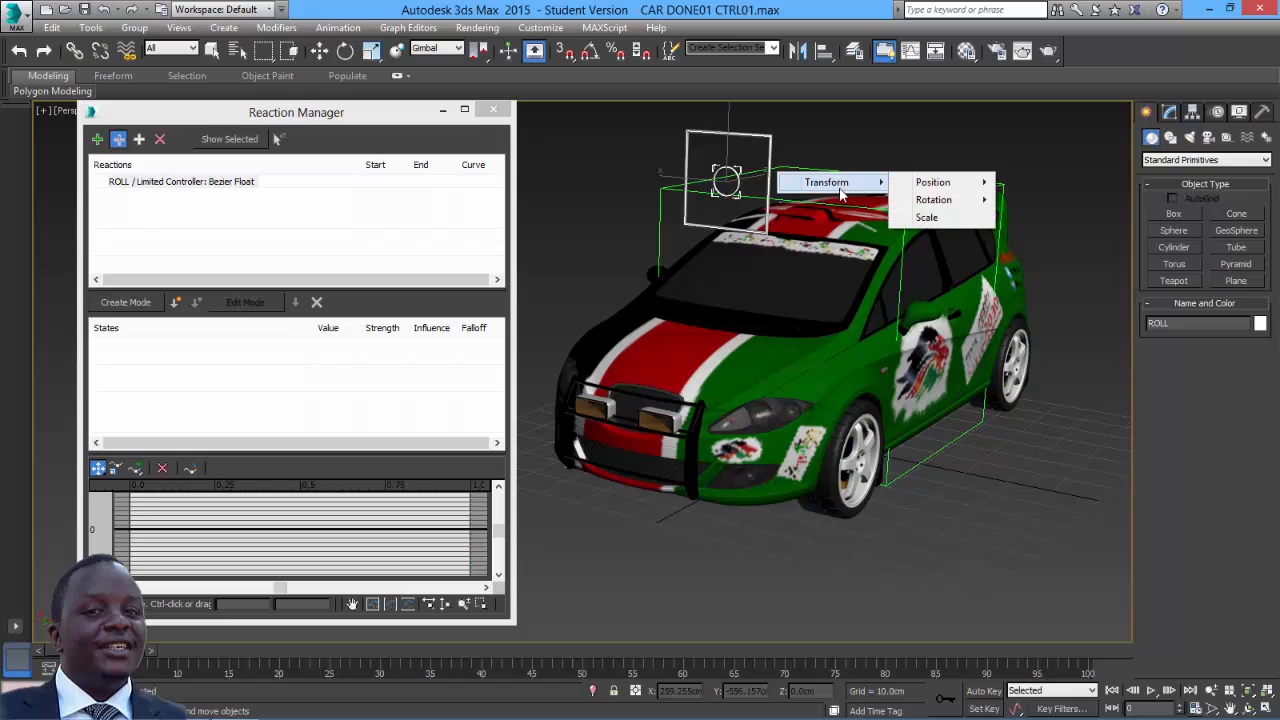
click(823, 141)
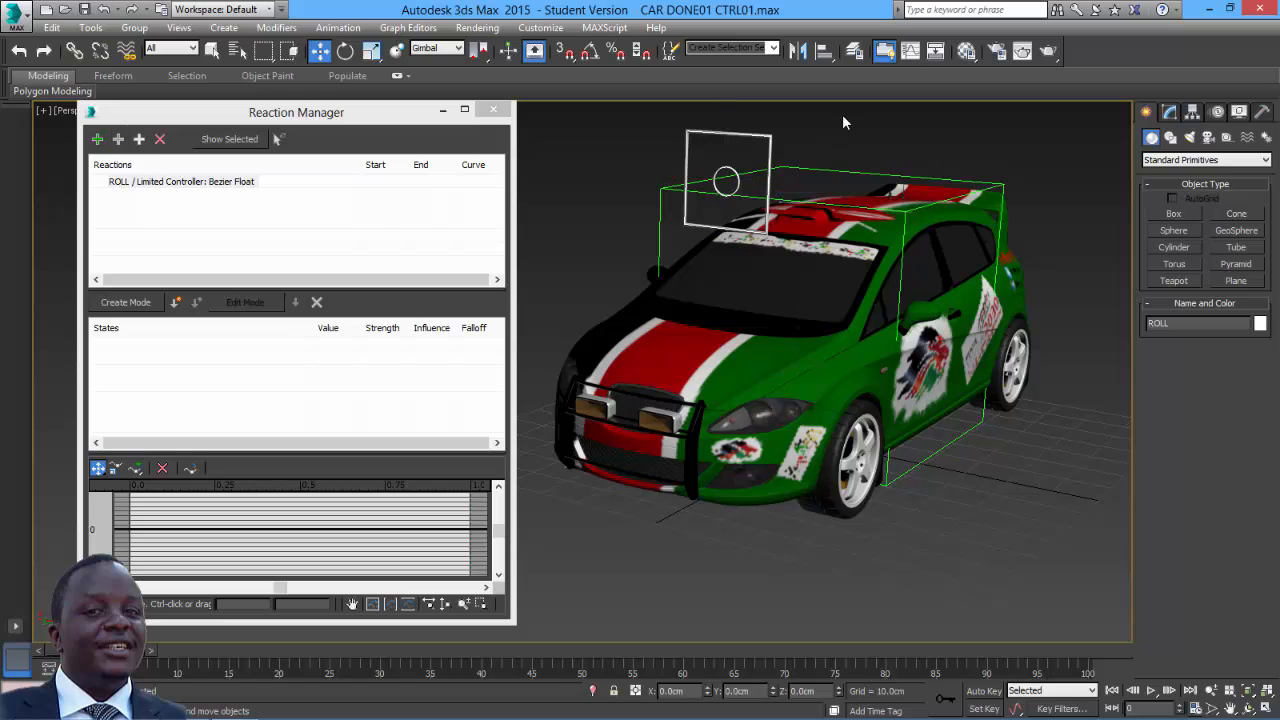
- Try rotating the BODY ROLL box about its Y axis to check the roll direction, and cancel the rotation
click(345, 51)
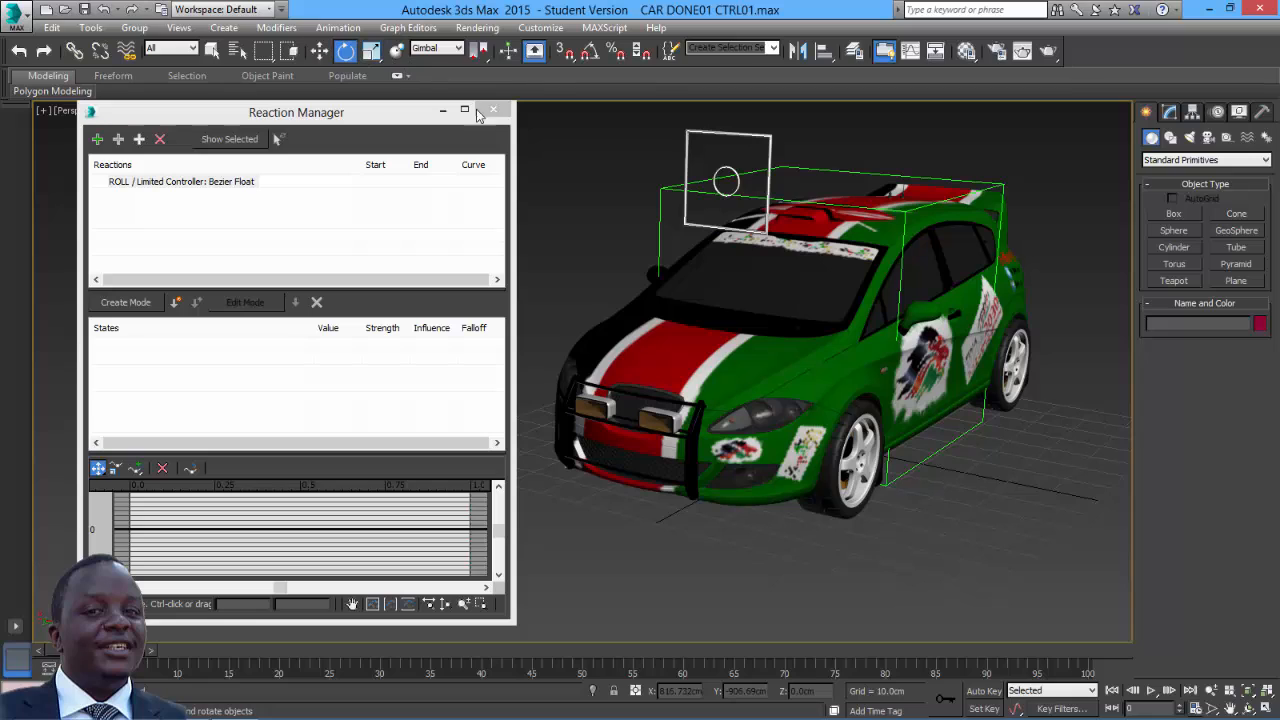
click(850, 168)
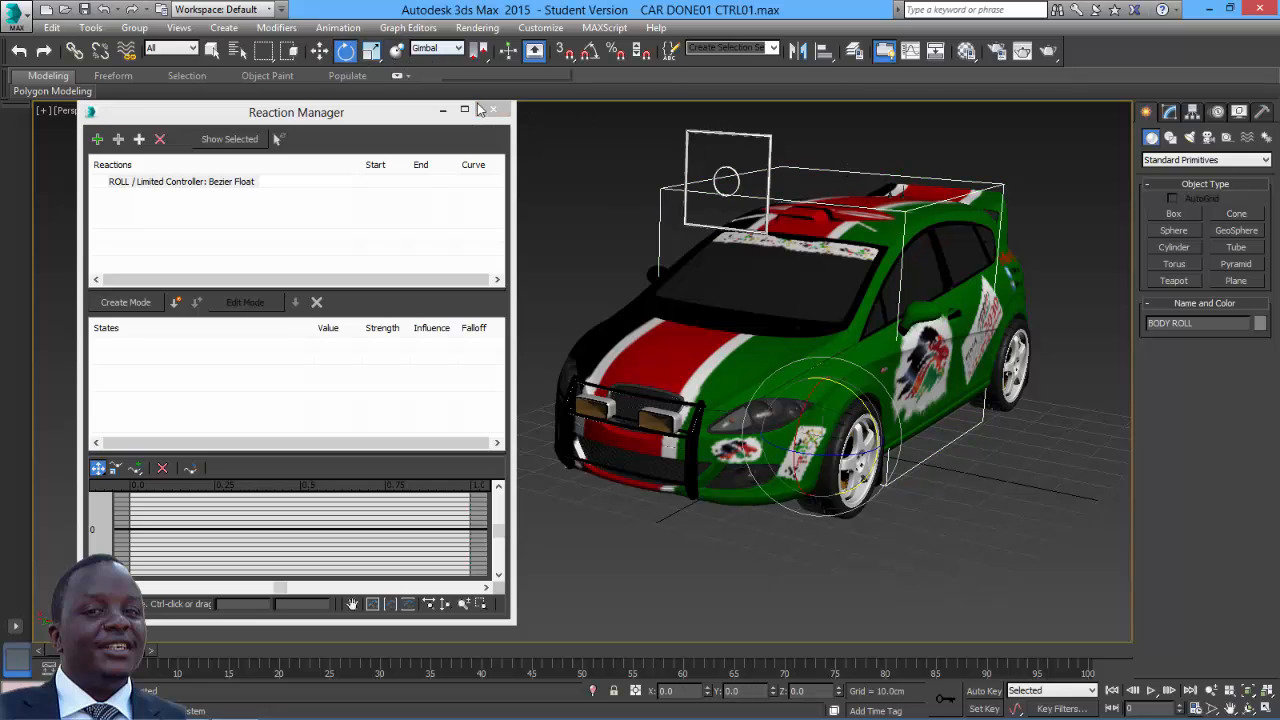
drag(861, 403, 862, 407)
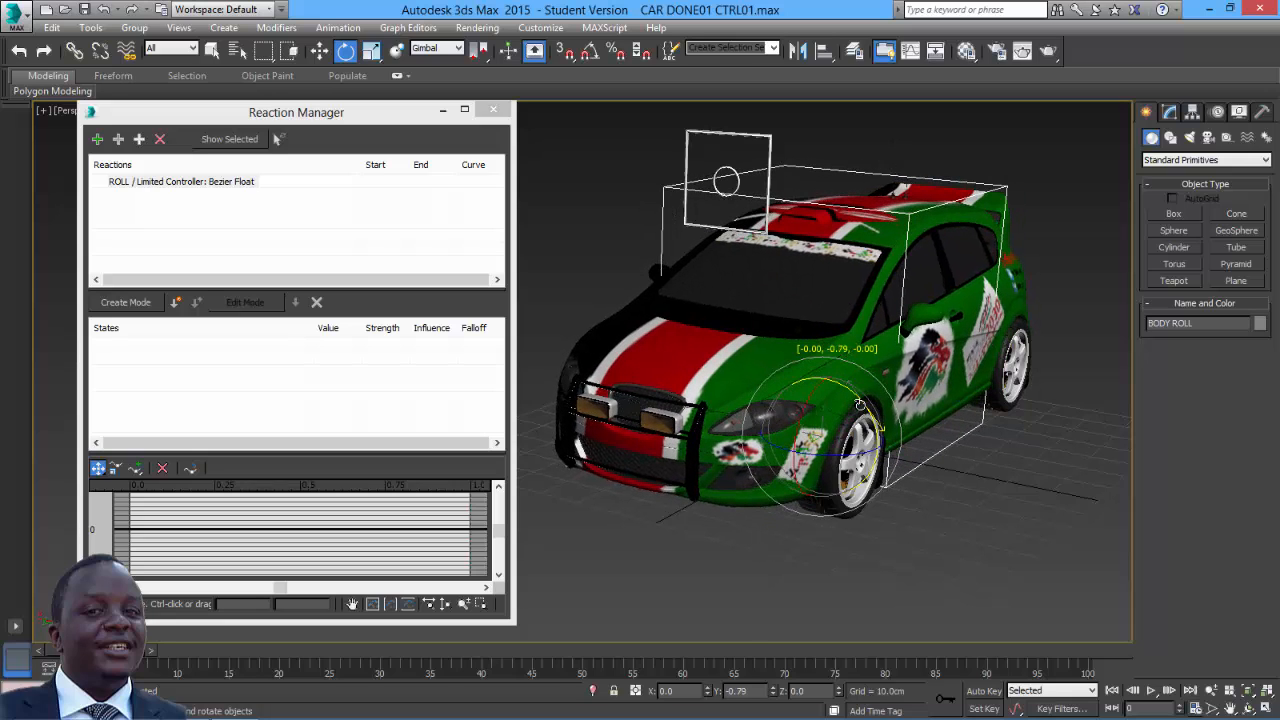
right_click(773, 693)
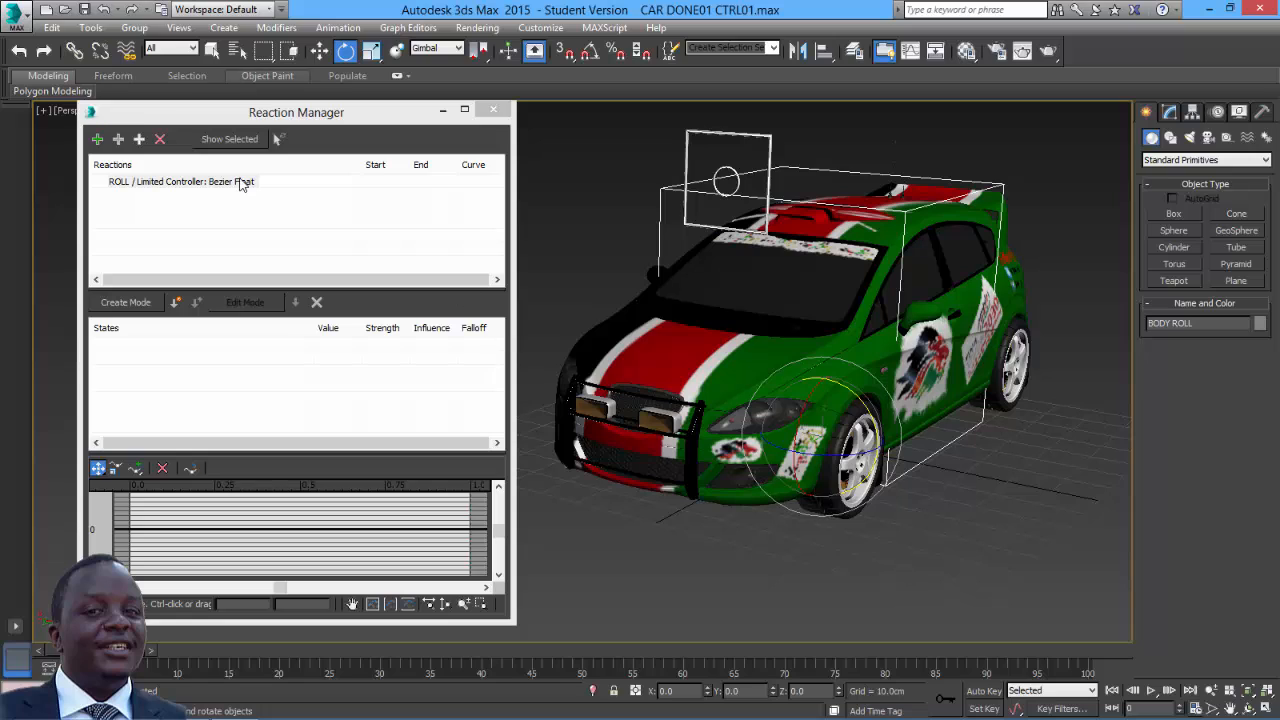
- Add the BODY ROLL box's Y Rotation as a slave of the ROLL circle's reaction
click(118, 139)
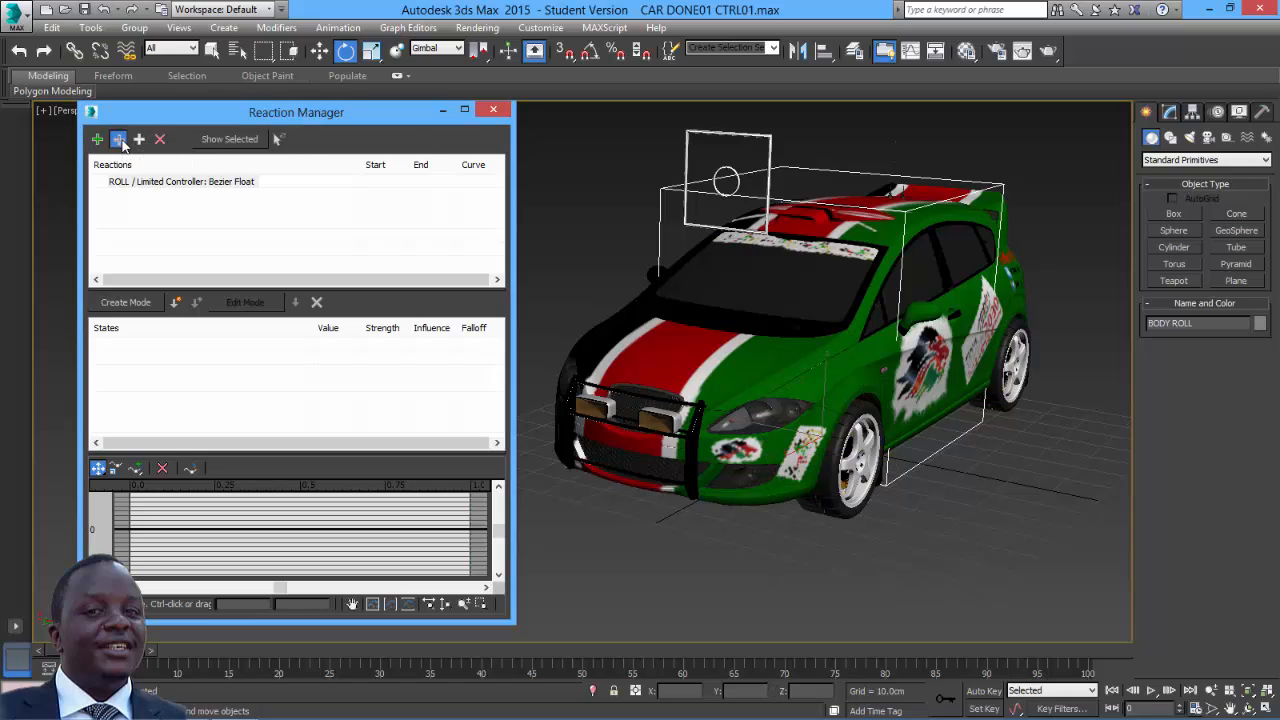
click(853, 170)
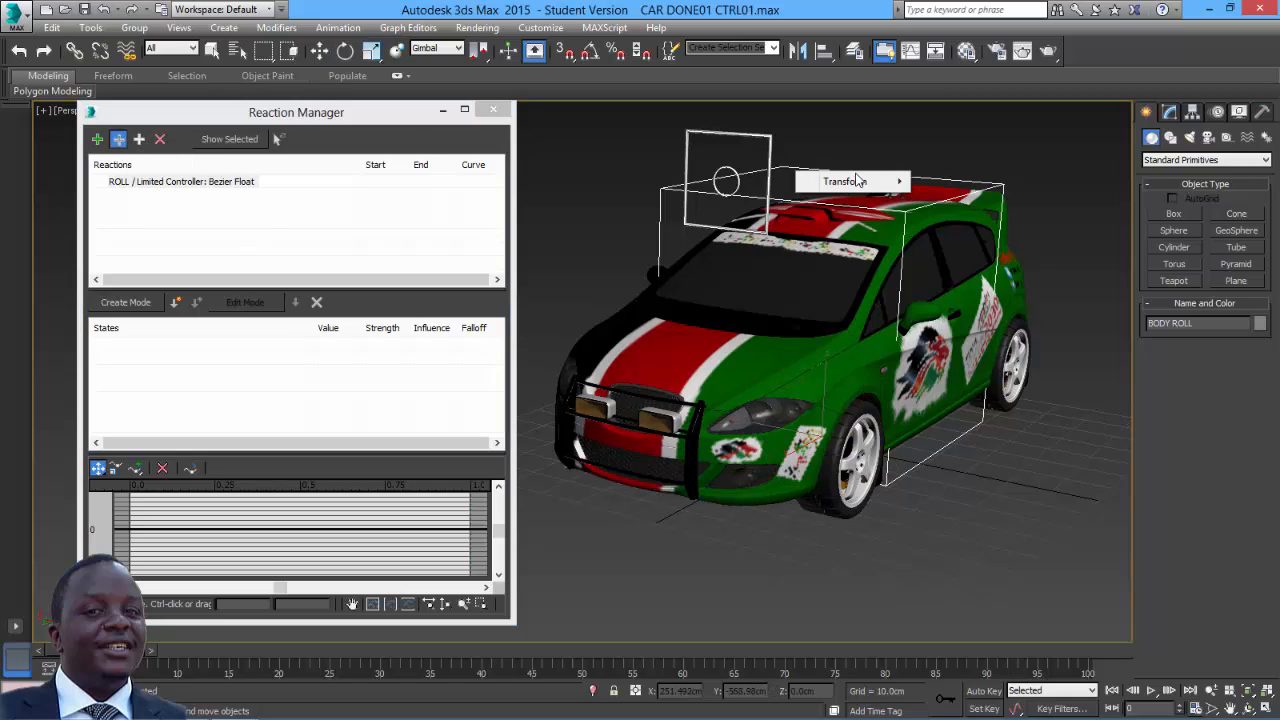
mouse_move(863, 181)
mouse_move(952, 203)
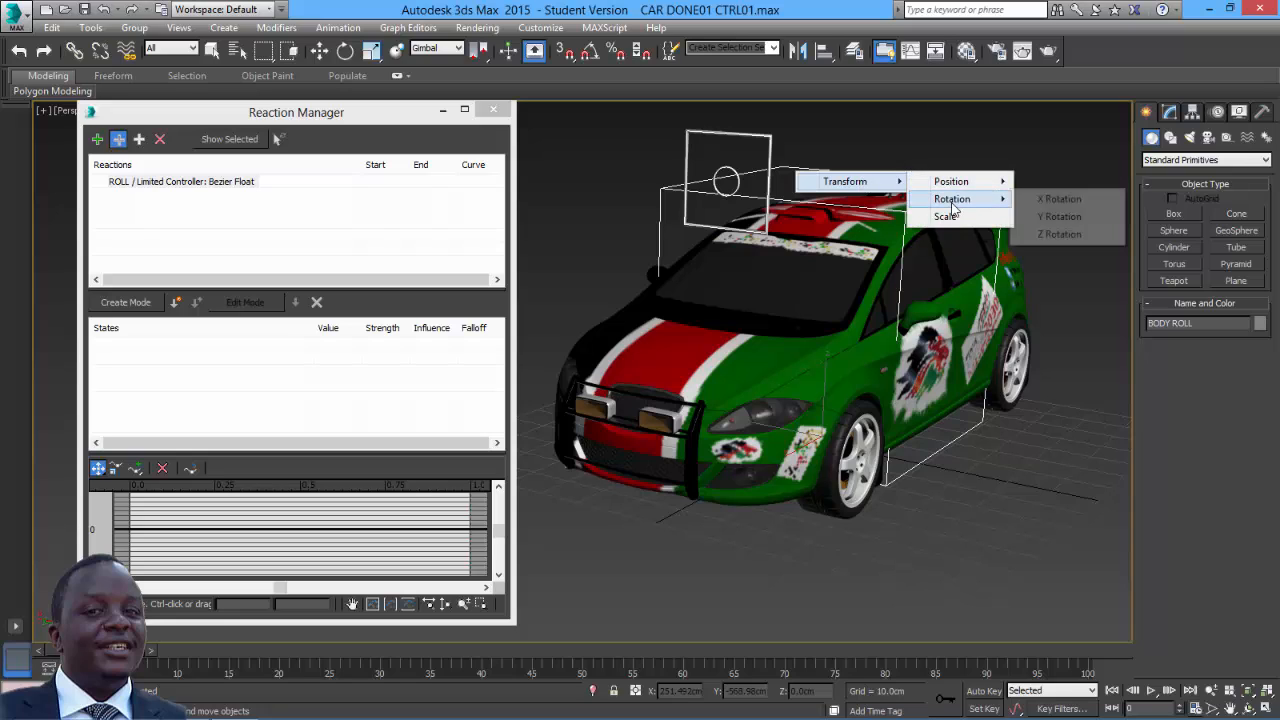
click(1046, 217)
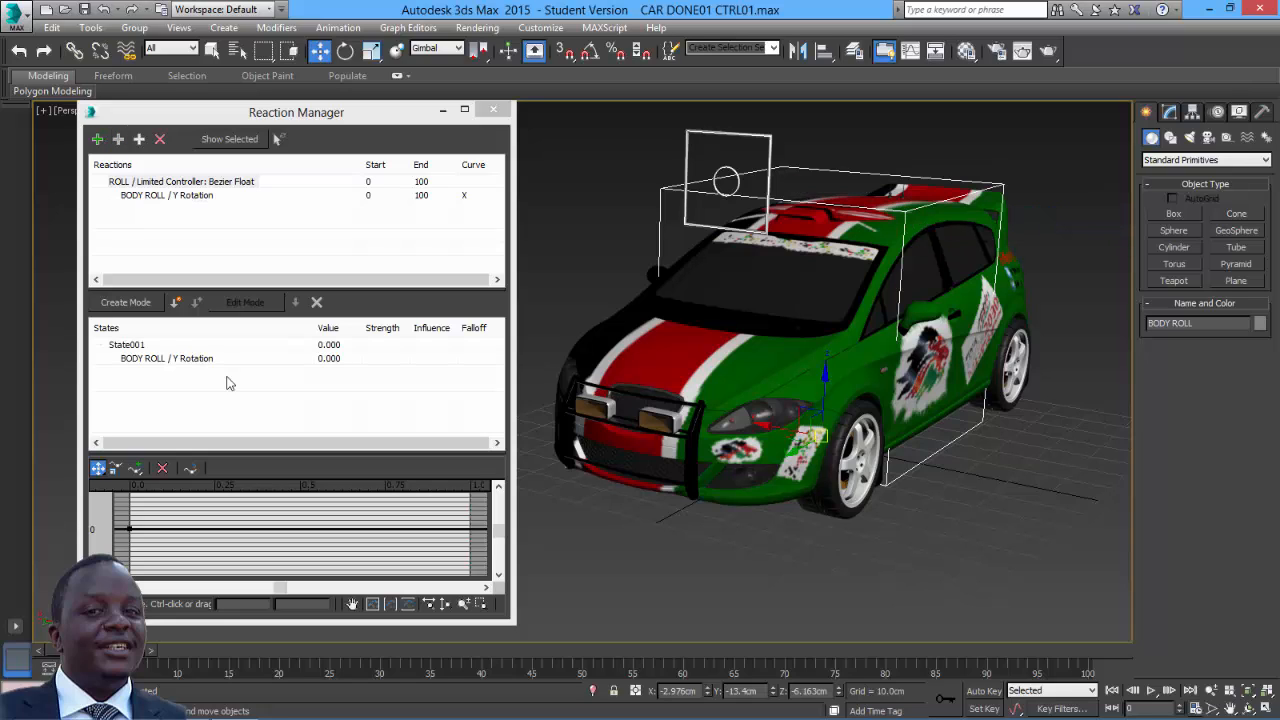
- Create a reaction state with the ROLL circle moved to X -6.709 cm and the BODY ROLL box rotated to -4.748 about Y
click(120, 303)
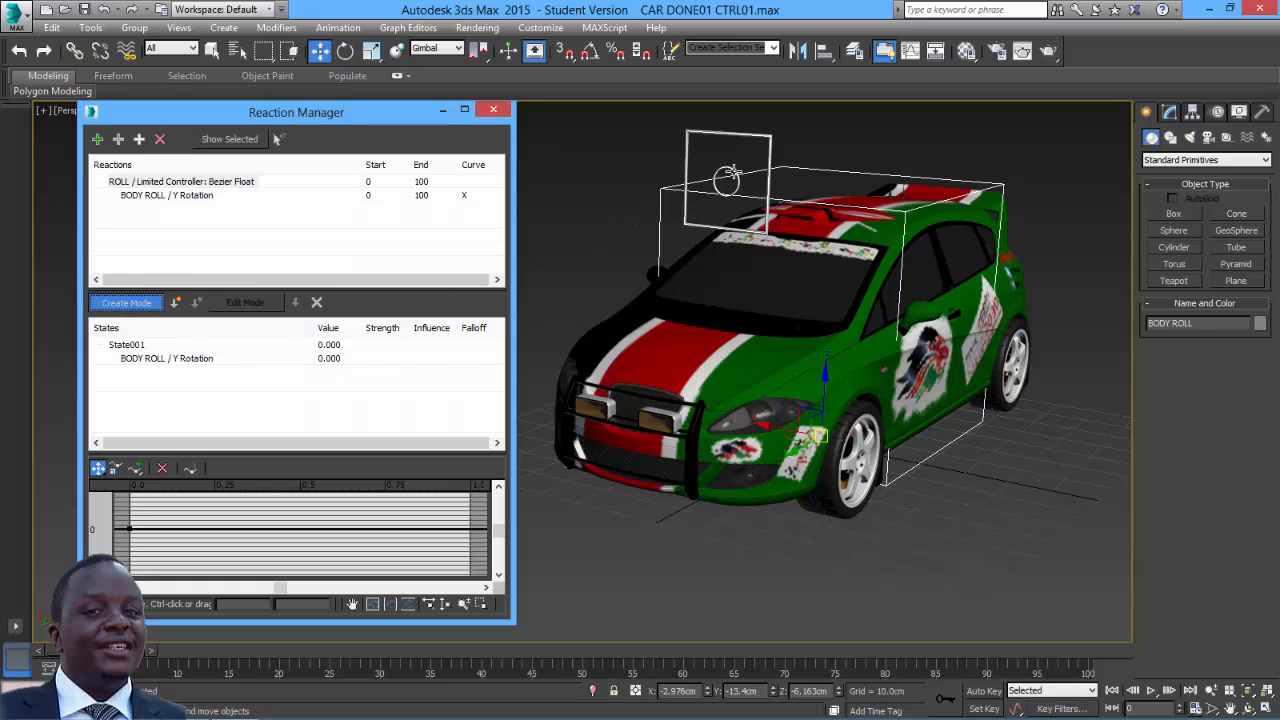
click(729, 177)
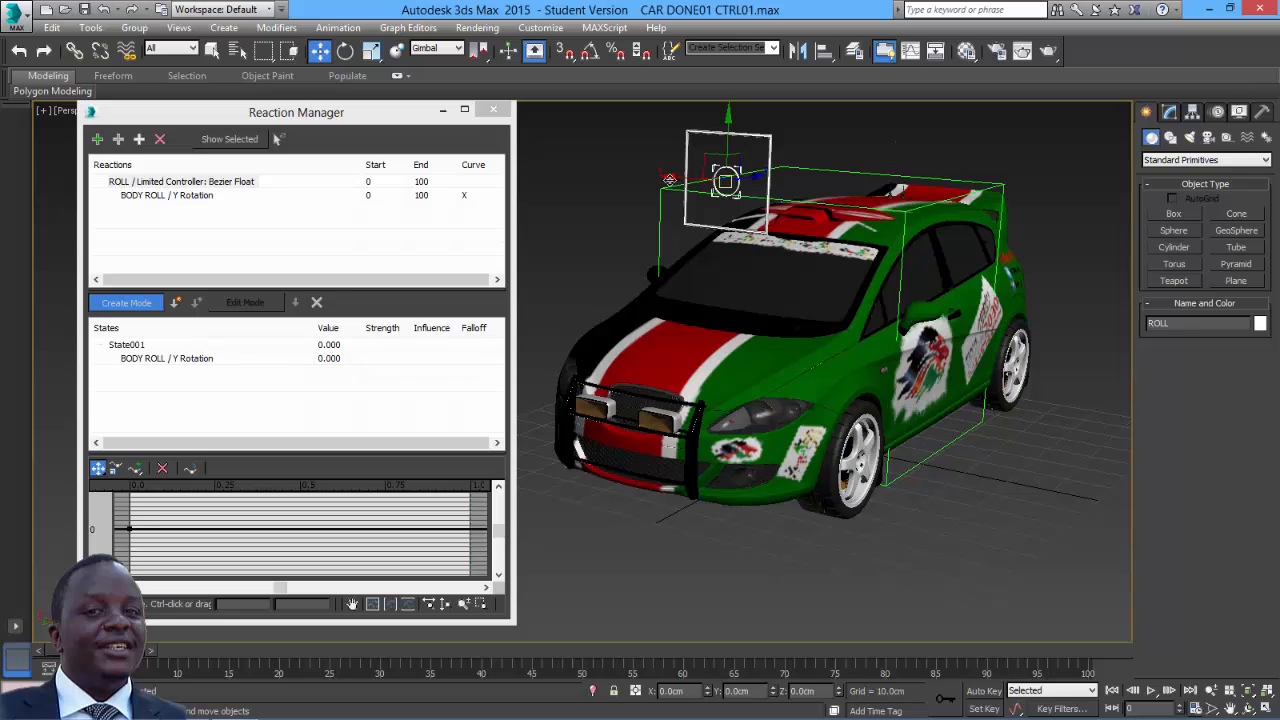
drag(670, 180, 715, 195)
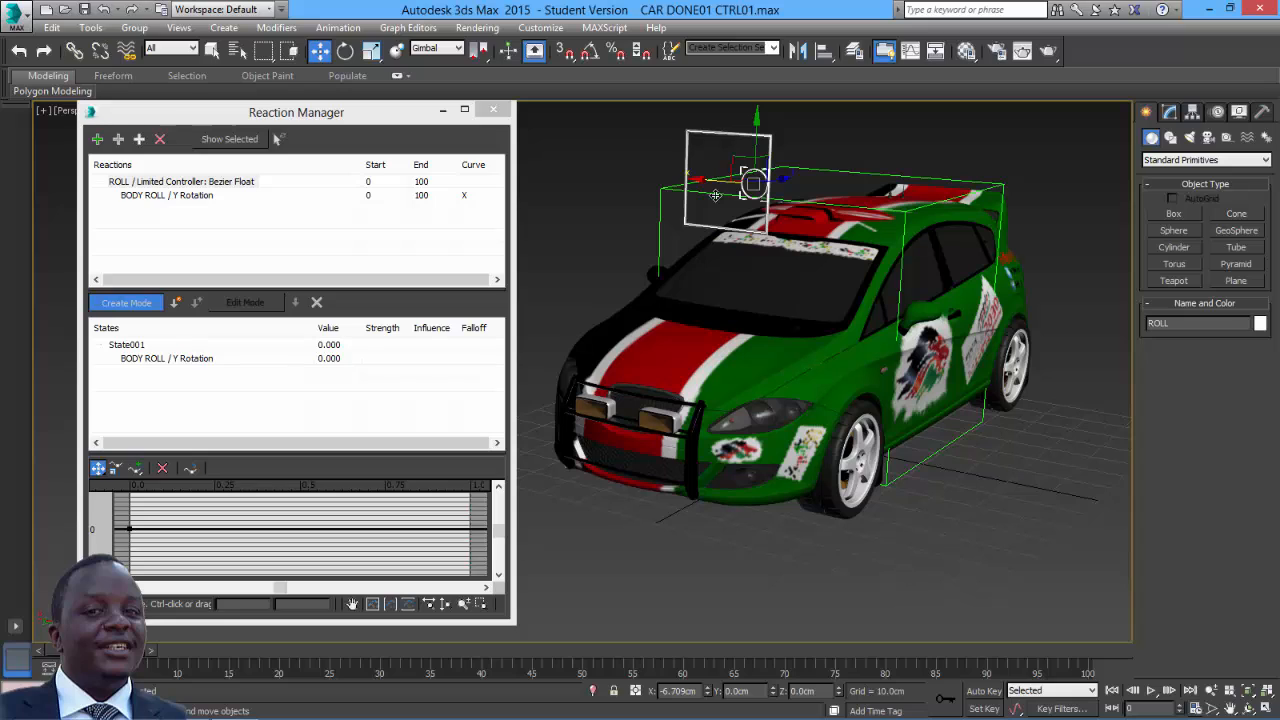
click(838, 172)
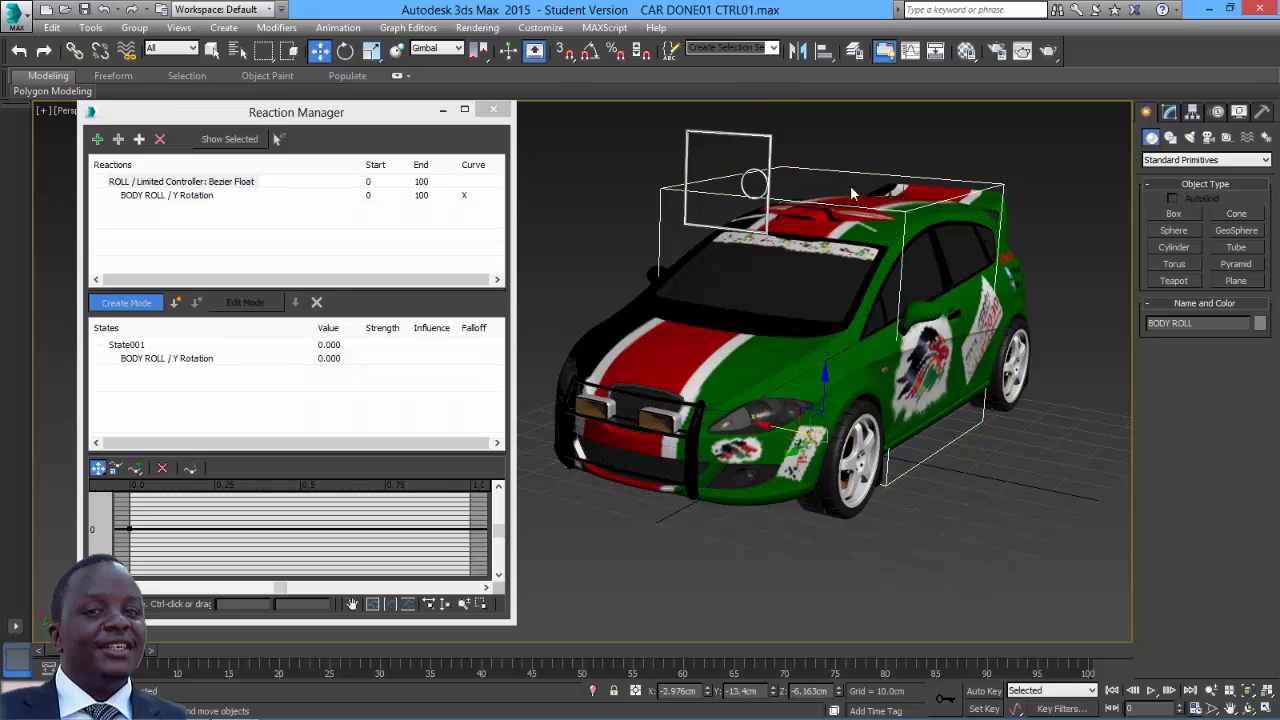
click(344, 50)
drag(849, 391, 860, 393)
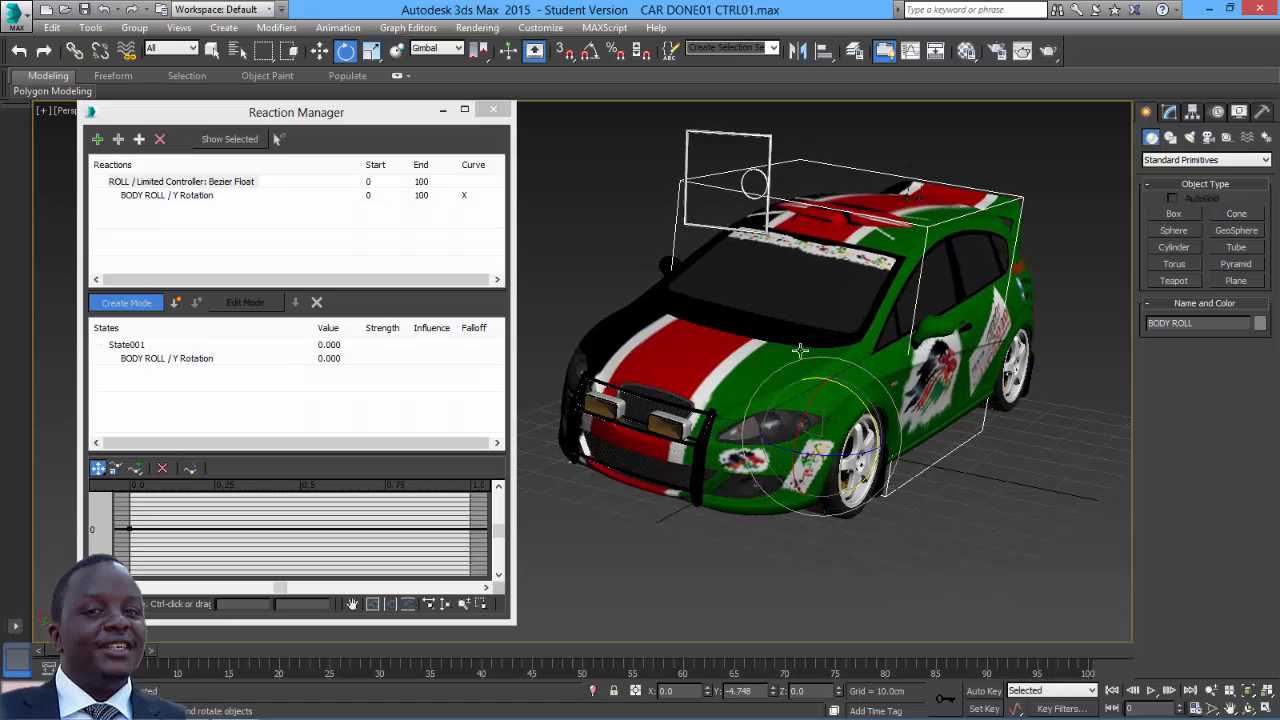
click(176, 304)
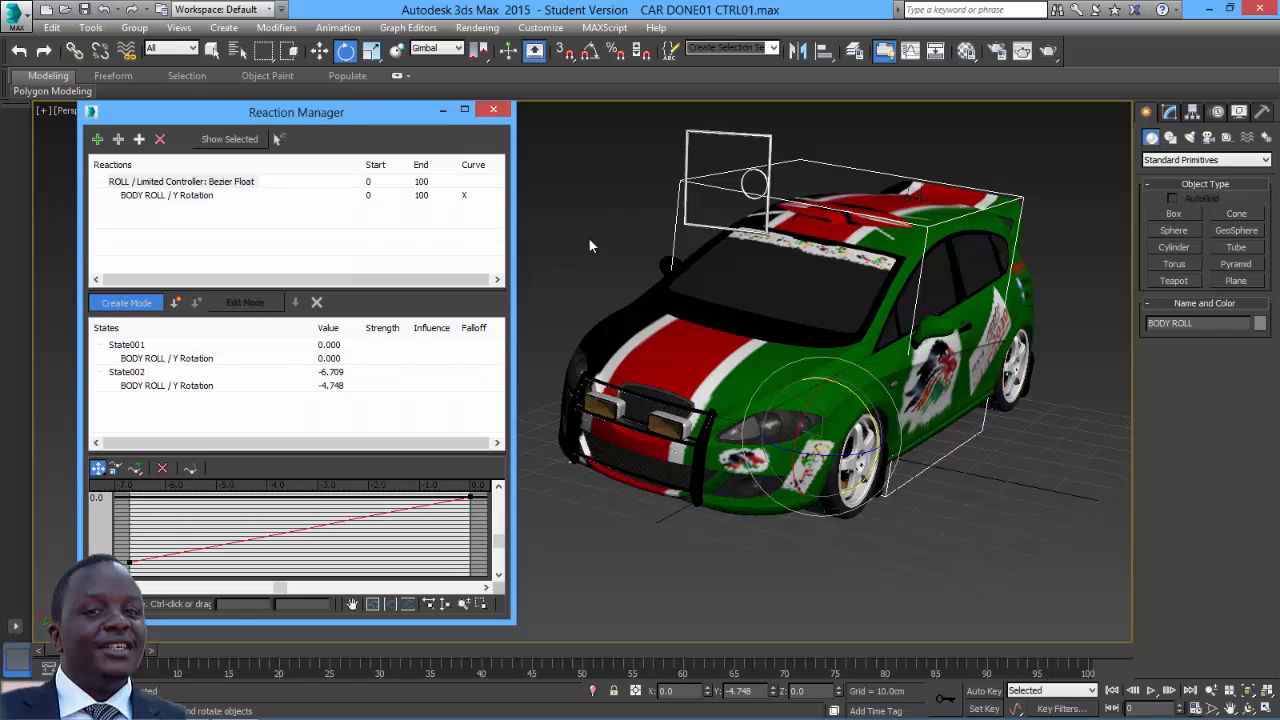
- Move the ROLL circle to the opposite side of its frame, at X 6.709 cm
click(757, 172)
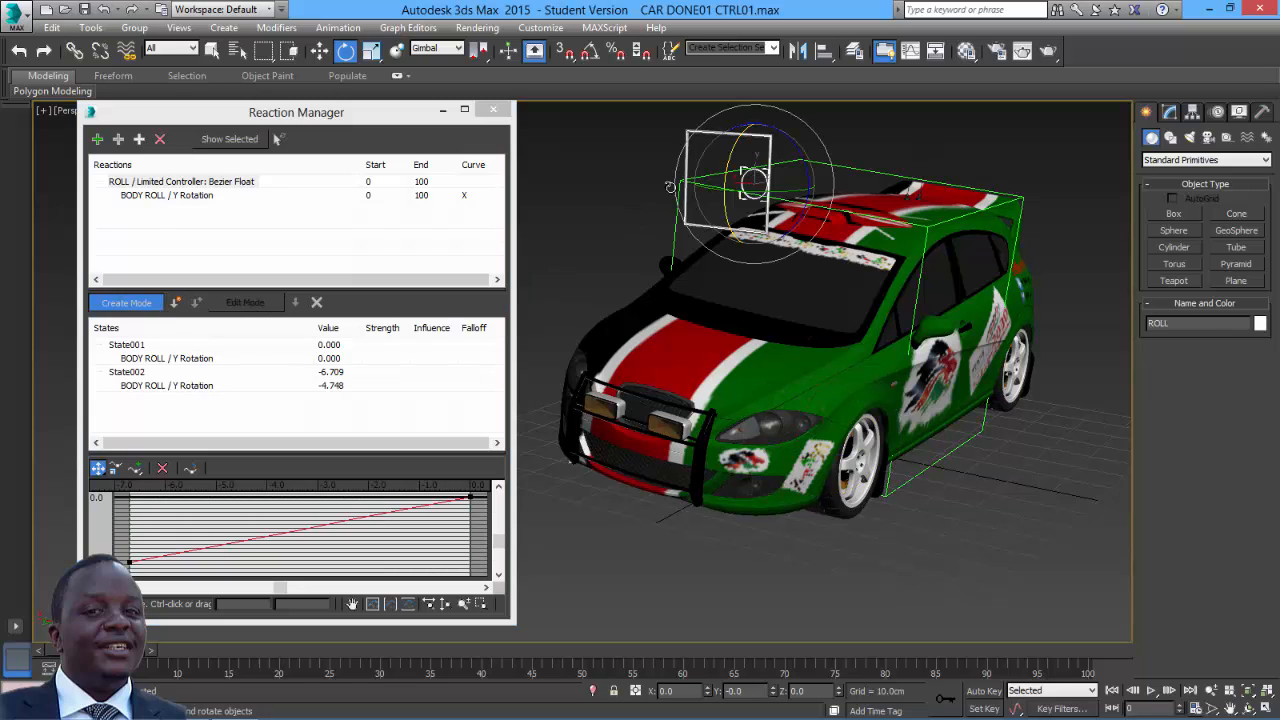
click(319, 51)
drag(702, 180, 643, 173)
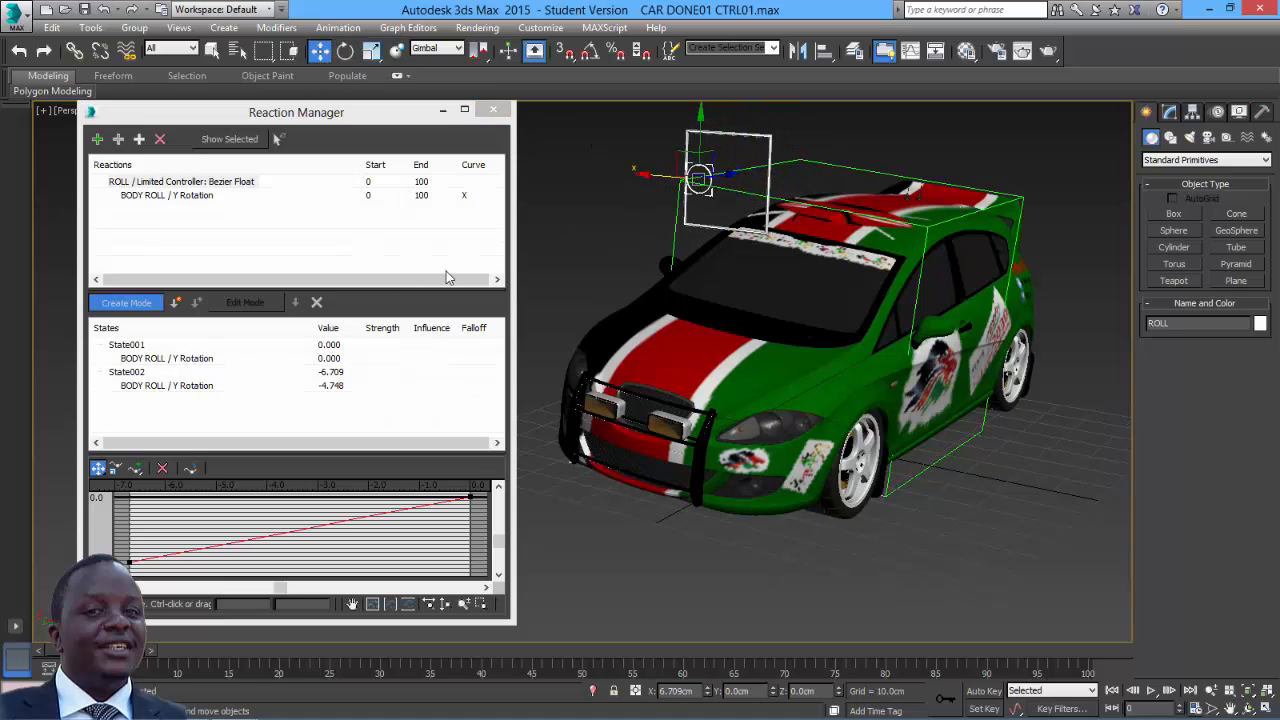
click(876, 171)
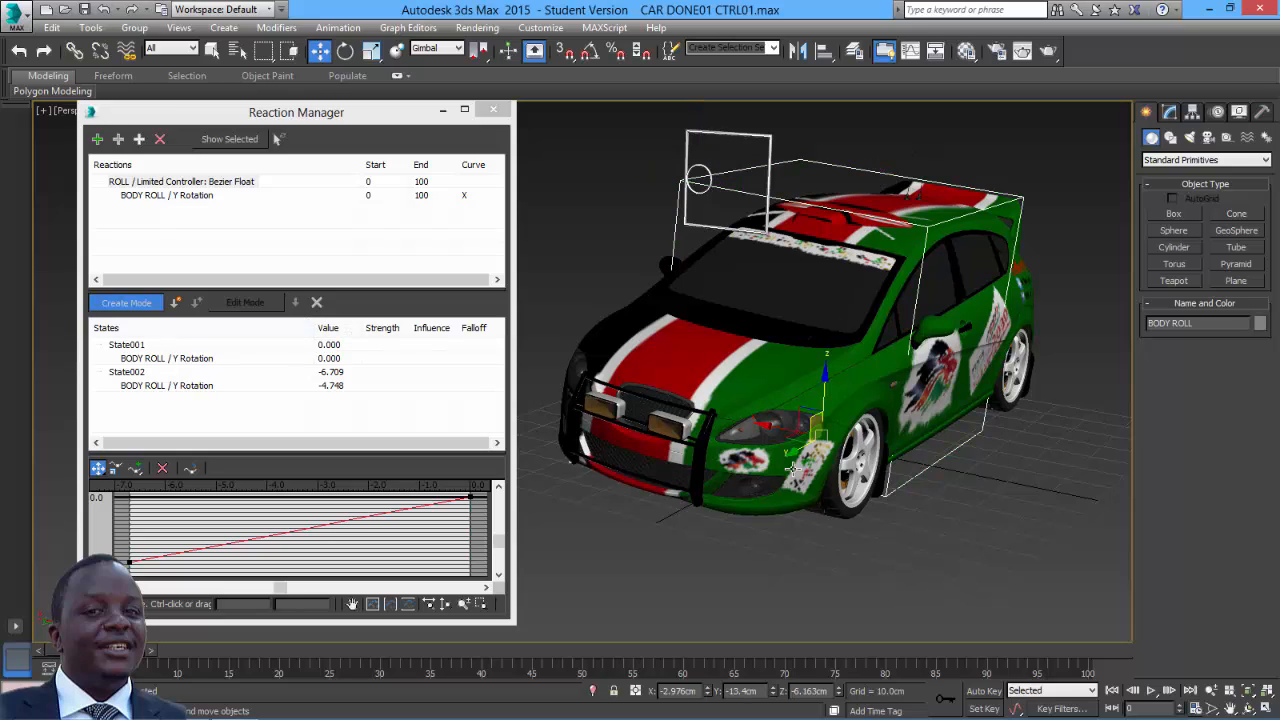
double_click(743, 691)
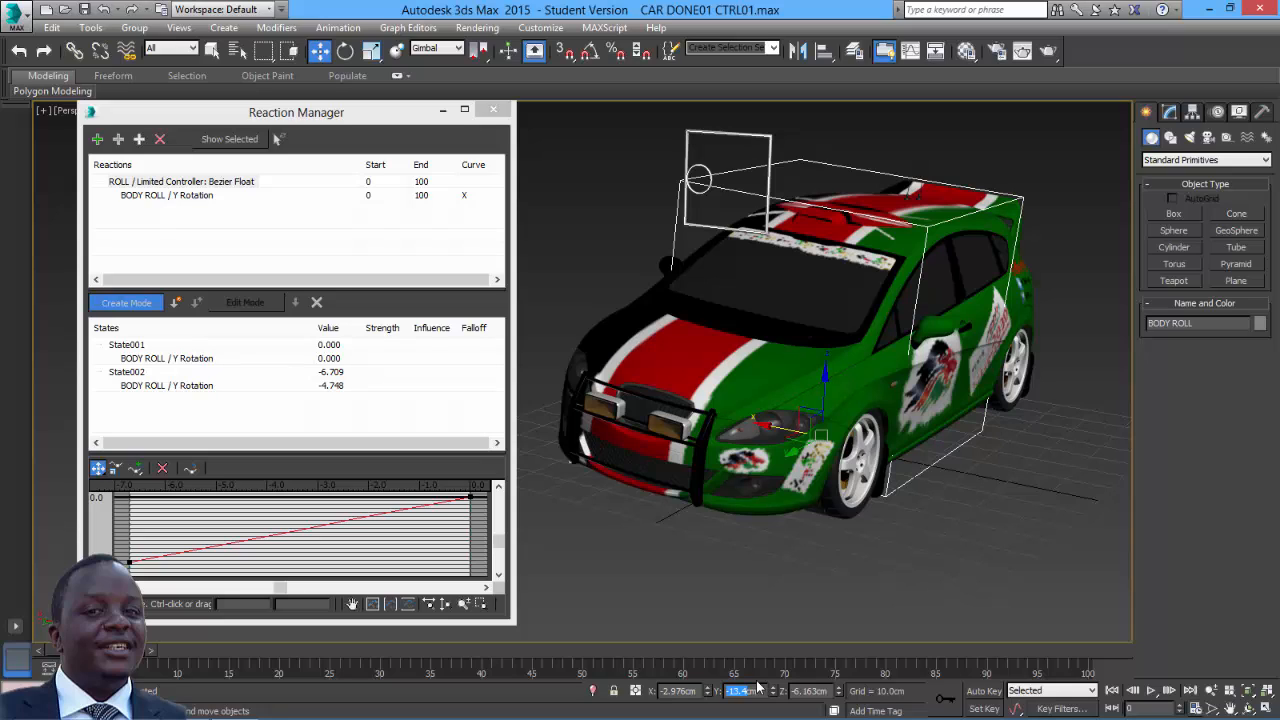
text(1)
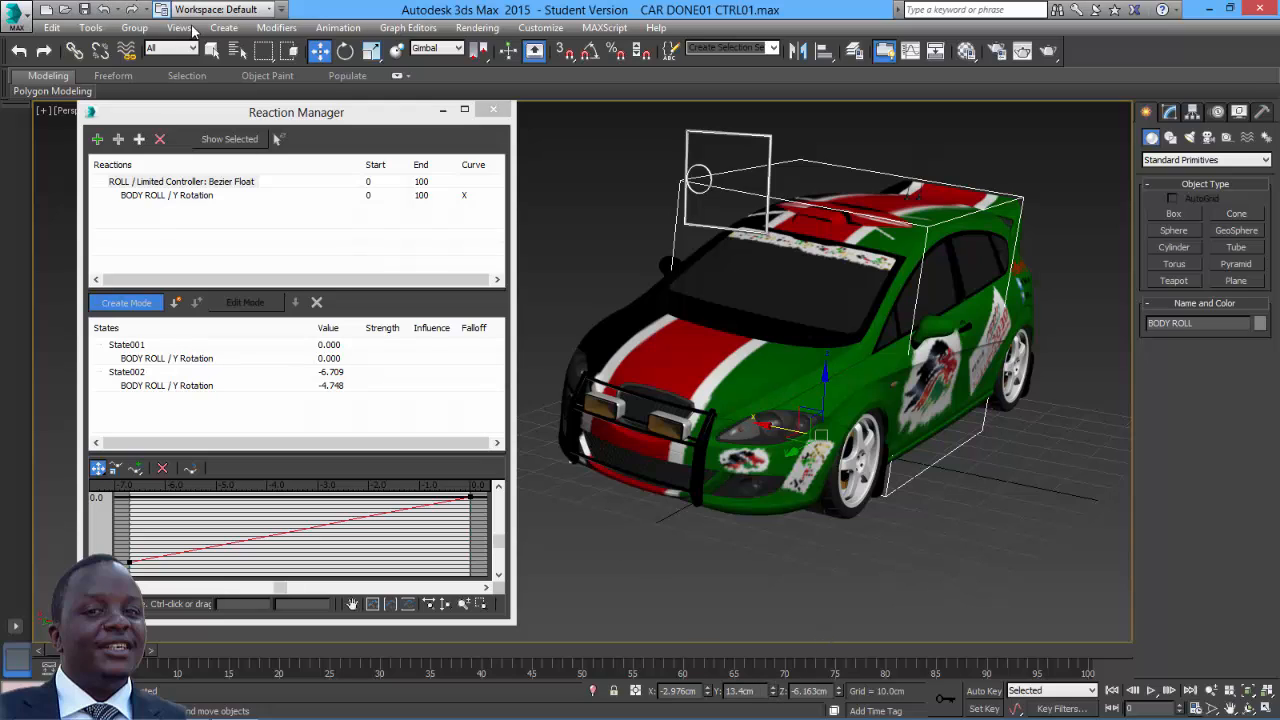
click(707, 620)
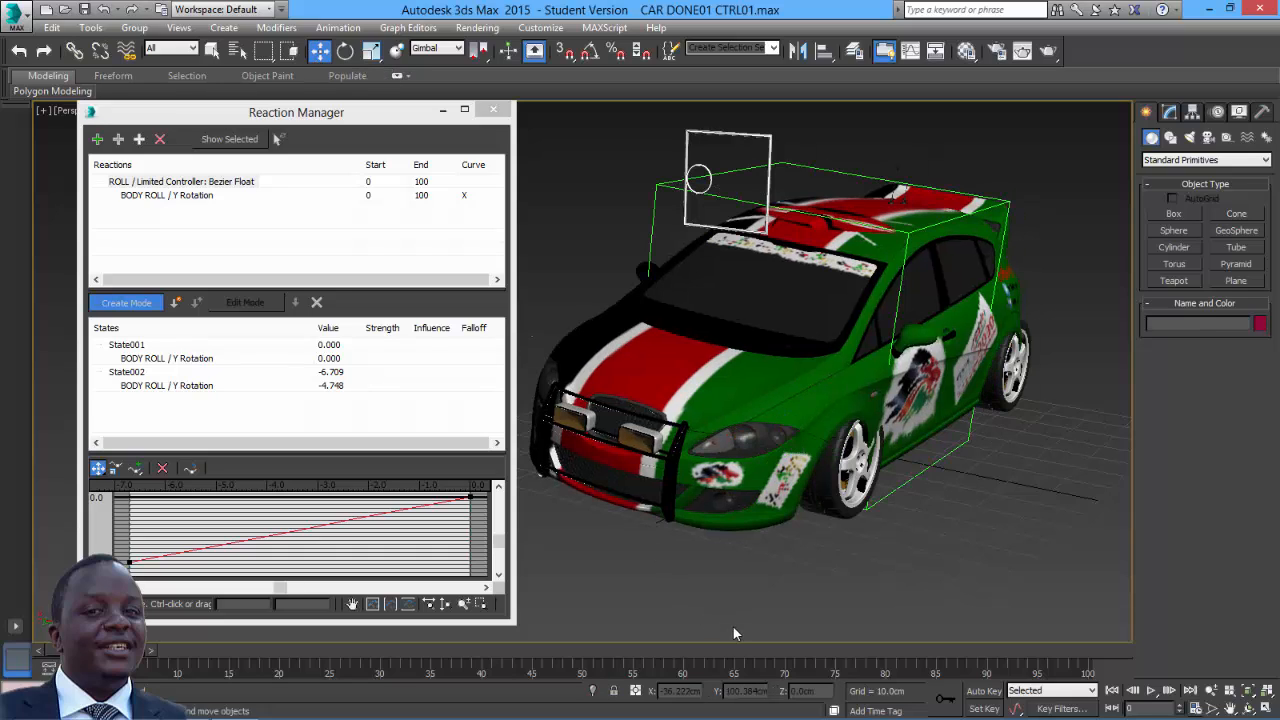
click(908, 234)
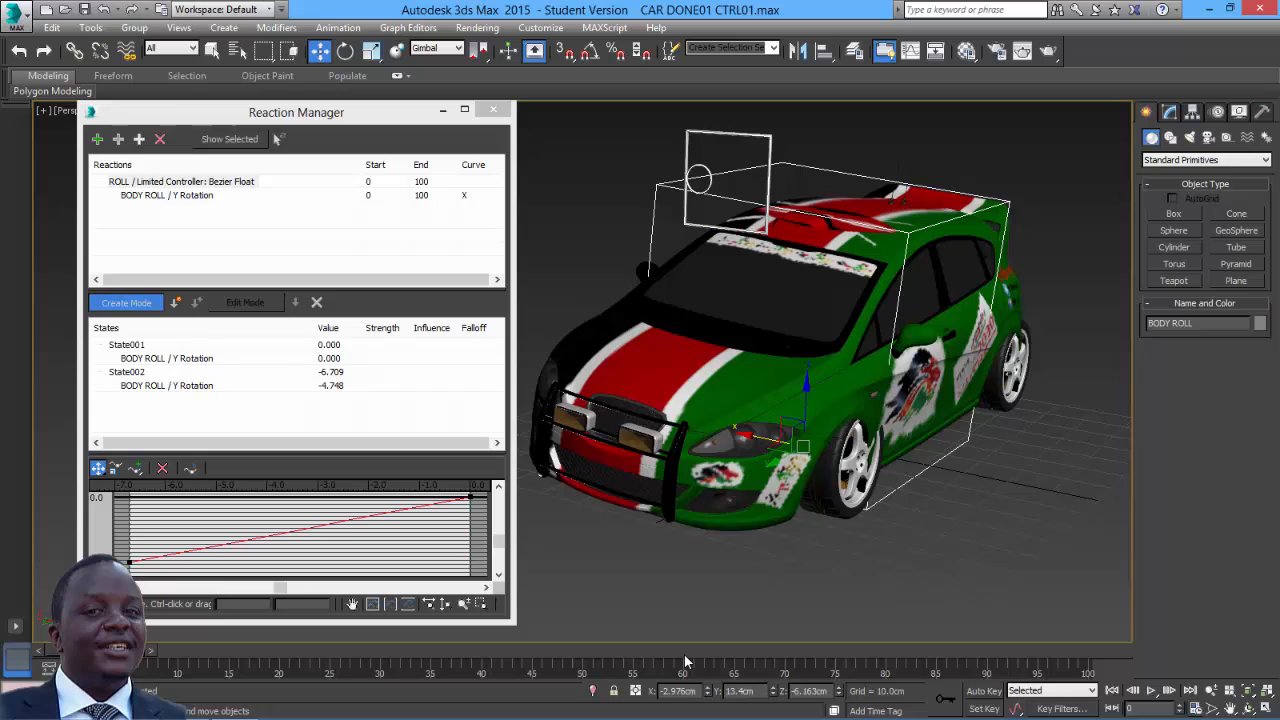
key(ctrl+z)
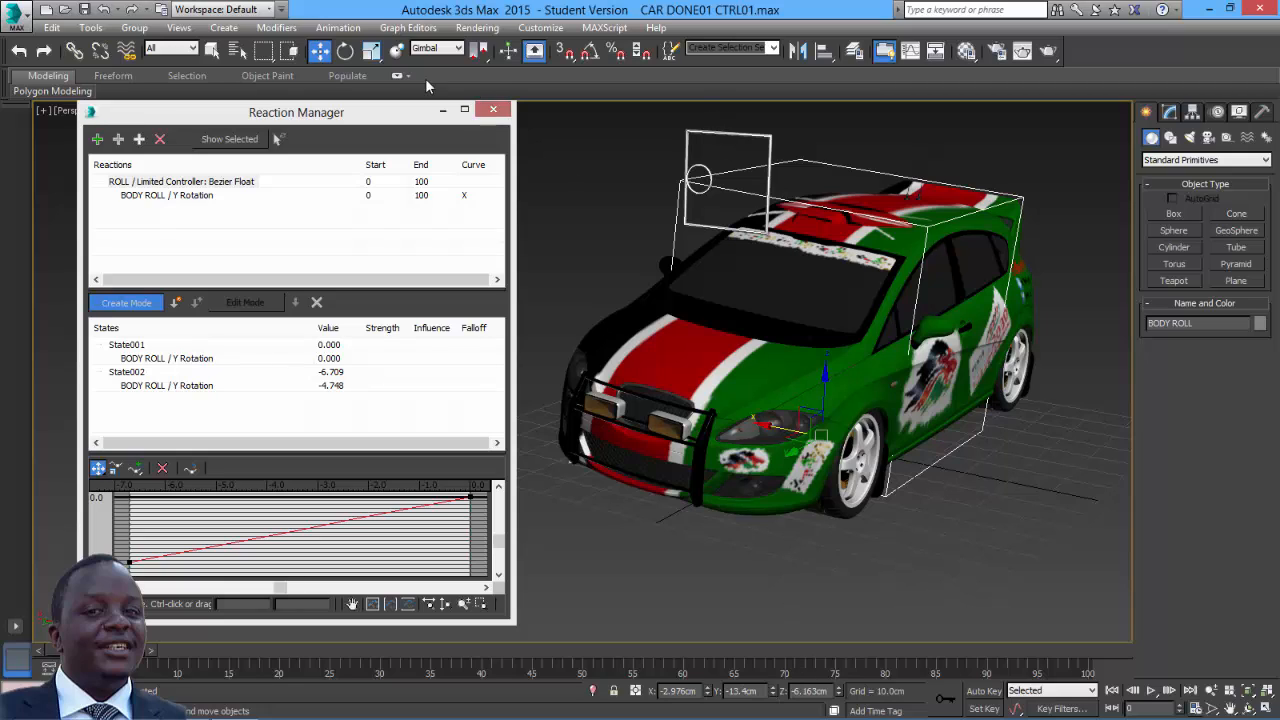
- Rotate the BODY ROLL box to 4.748 about Y, store it as a reaction state, and leave Create Mode
click(346, 51)
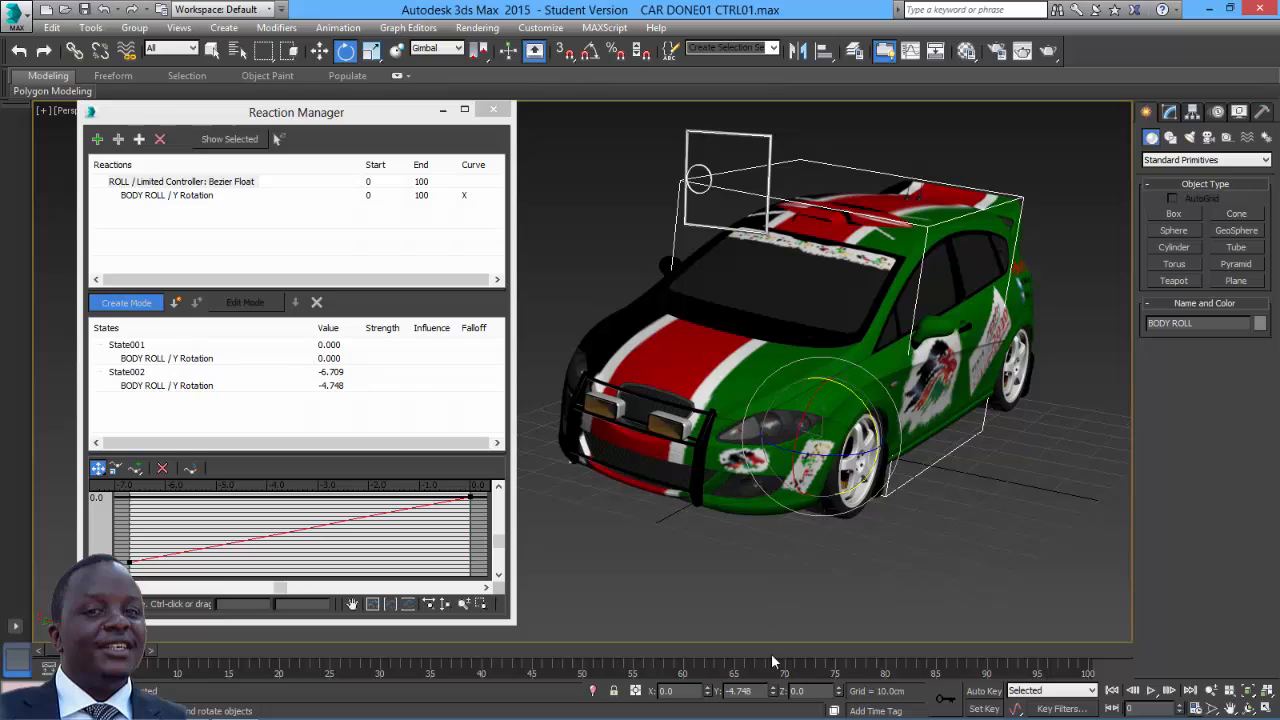
double_click(753, 694)
right_click(736, 692)
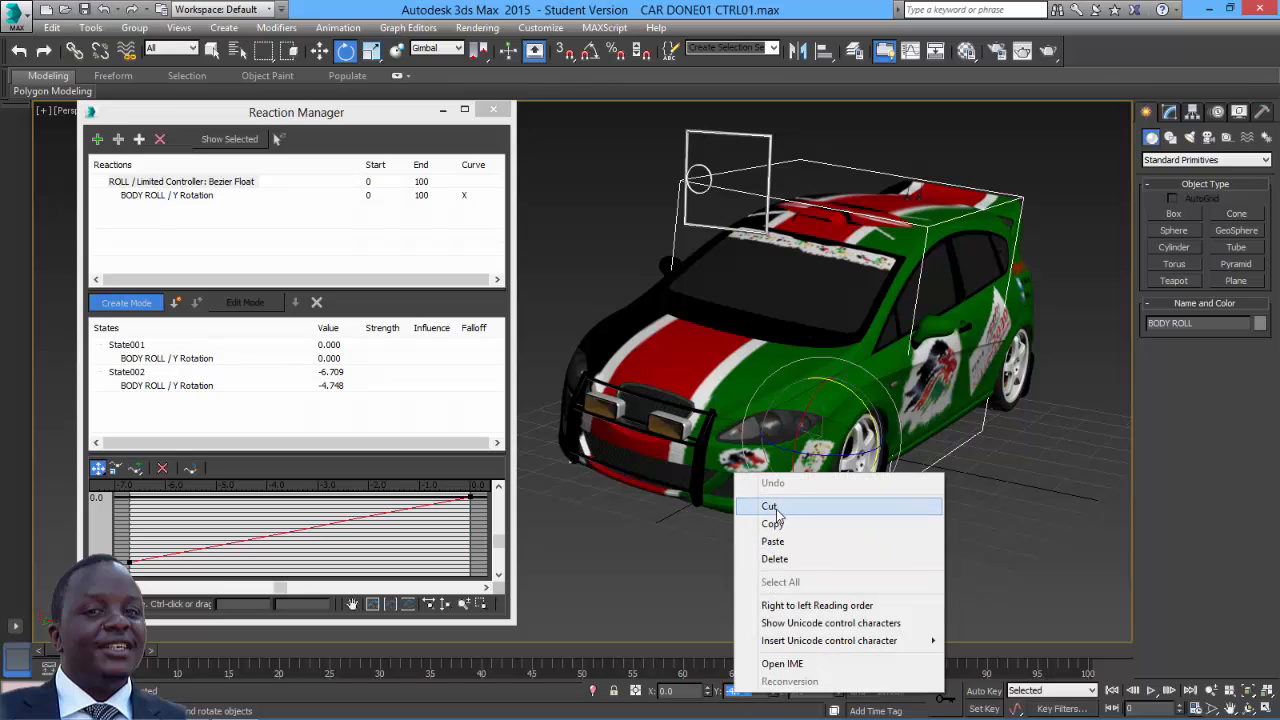
click(773, 526)
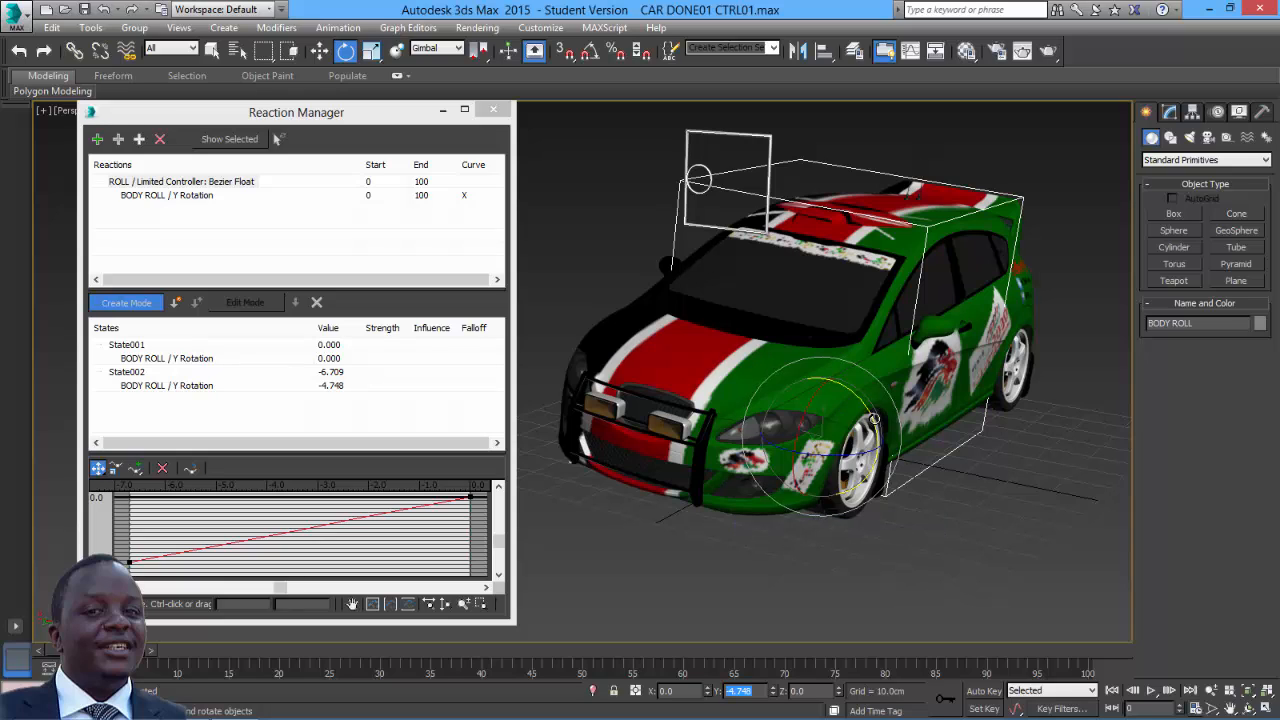
click(729, 692)
key(Return)
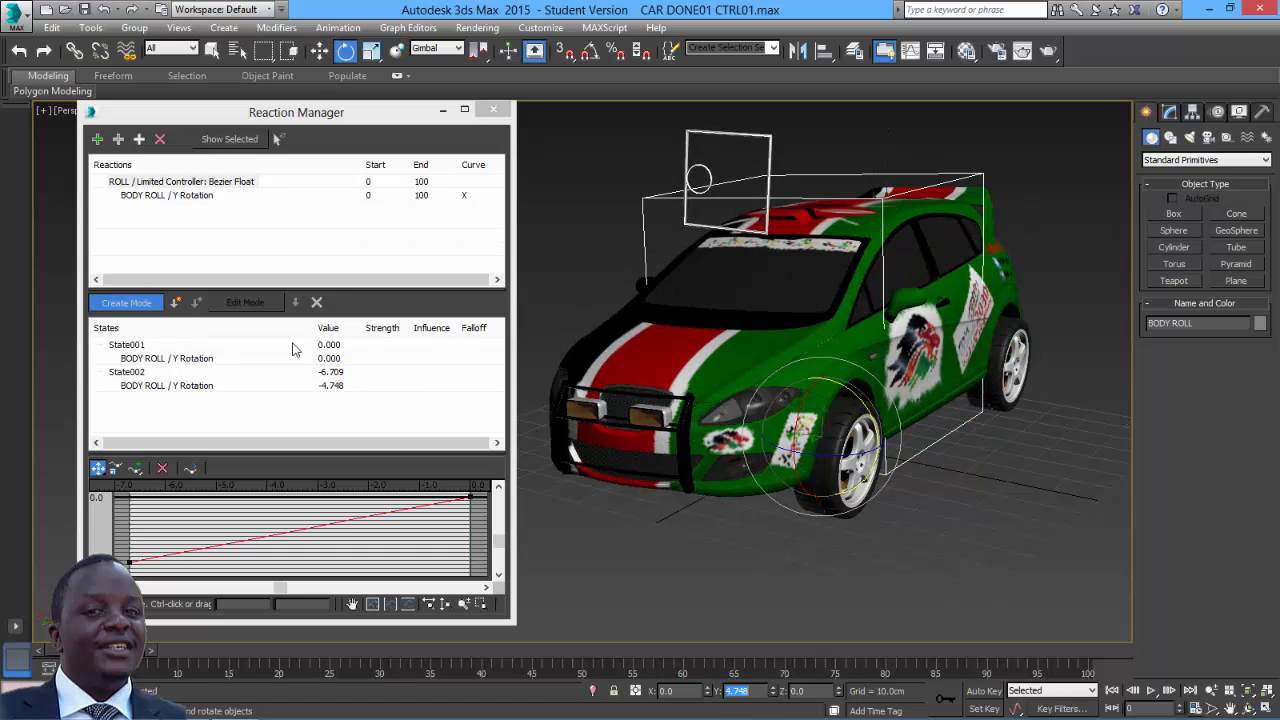
click(176, 303)
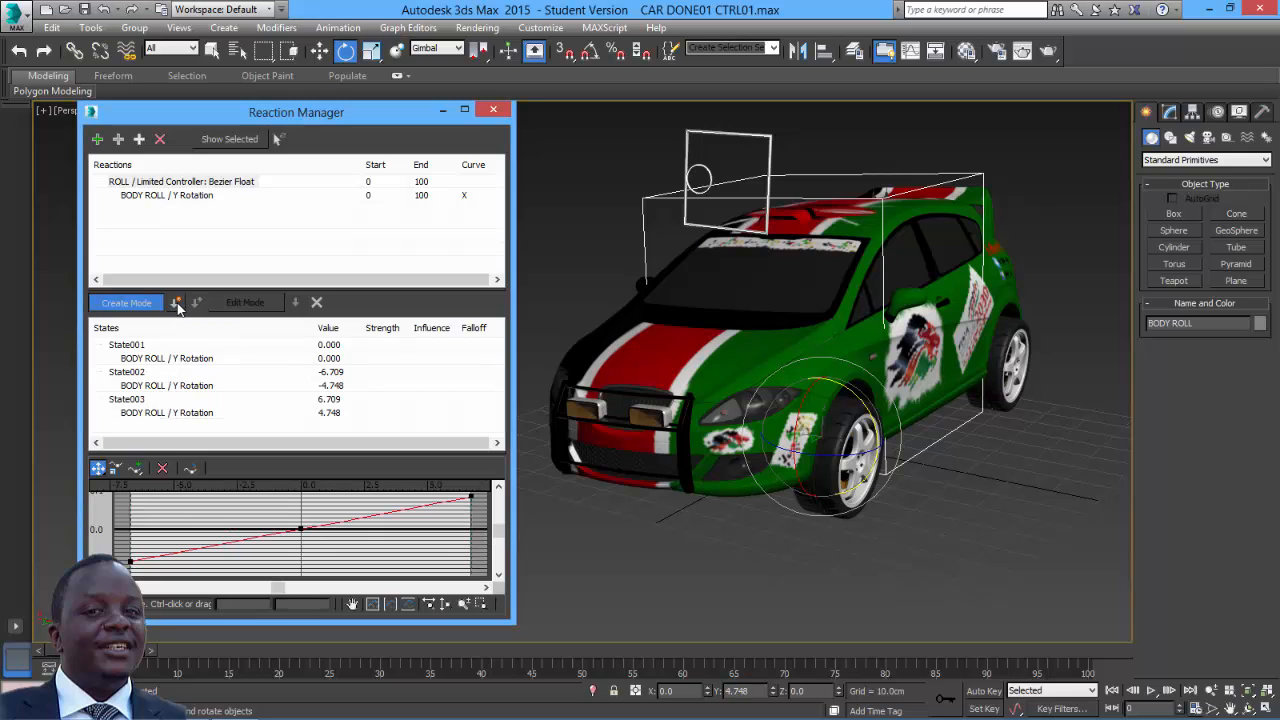
click(127, 305)
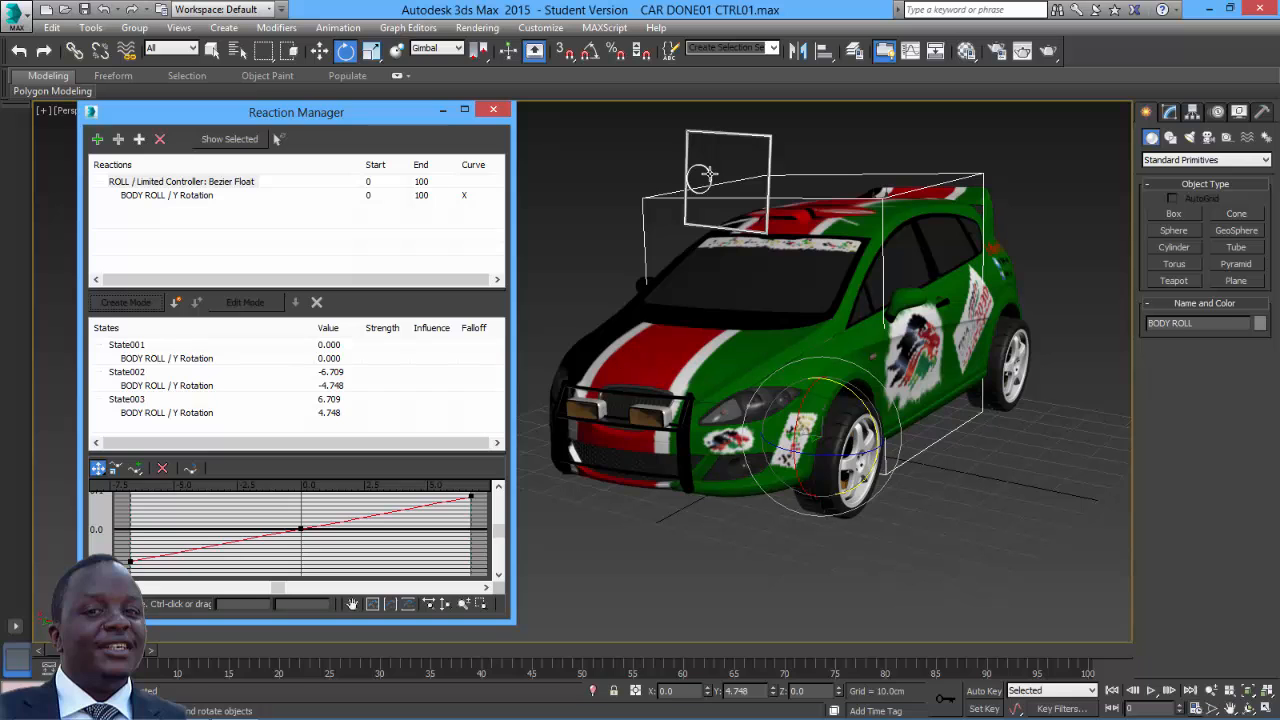
- Move the ROLL circle along X in its frame to test the body roll, and reset its X position to 0
click(704, 176)
click(319, 50)
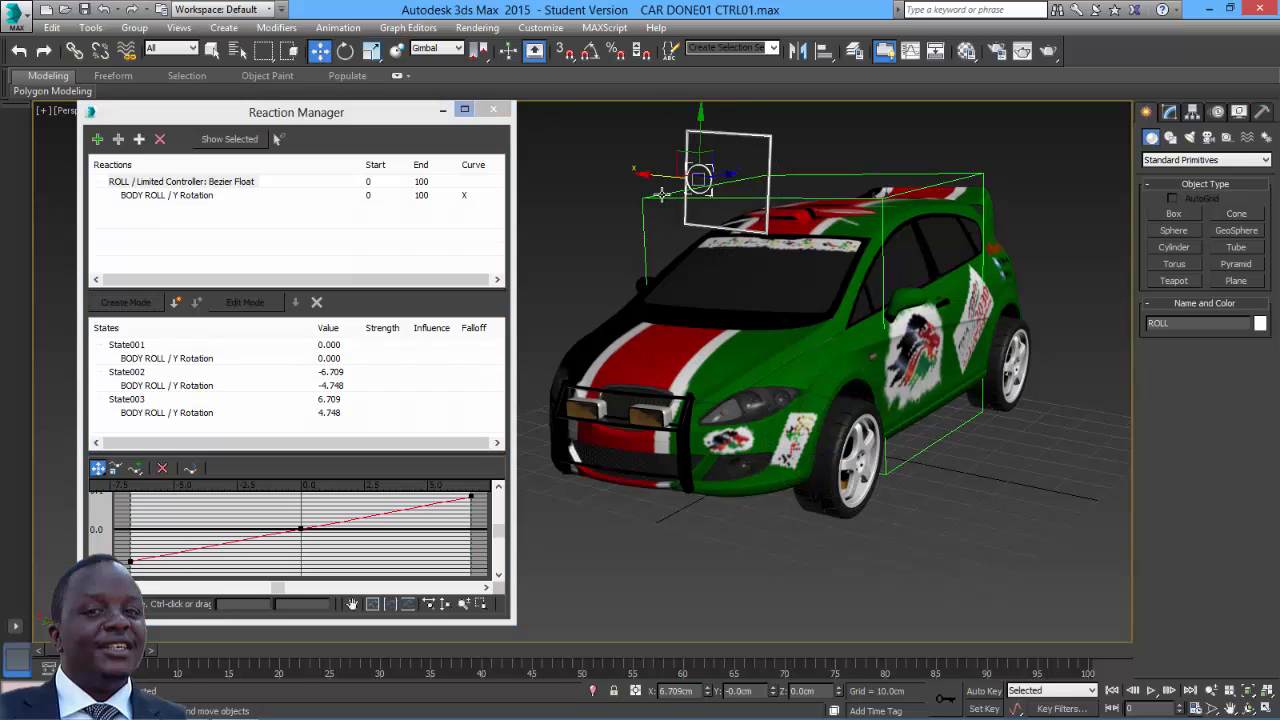
drag(670, 178, 675, 249)
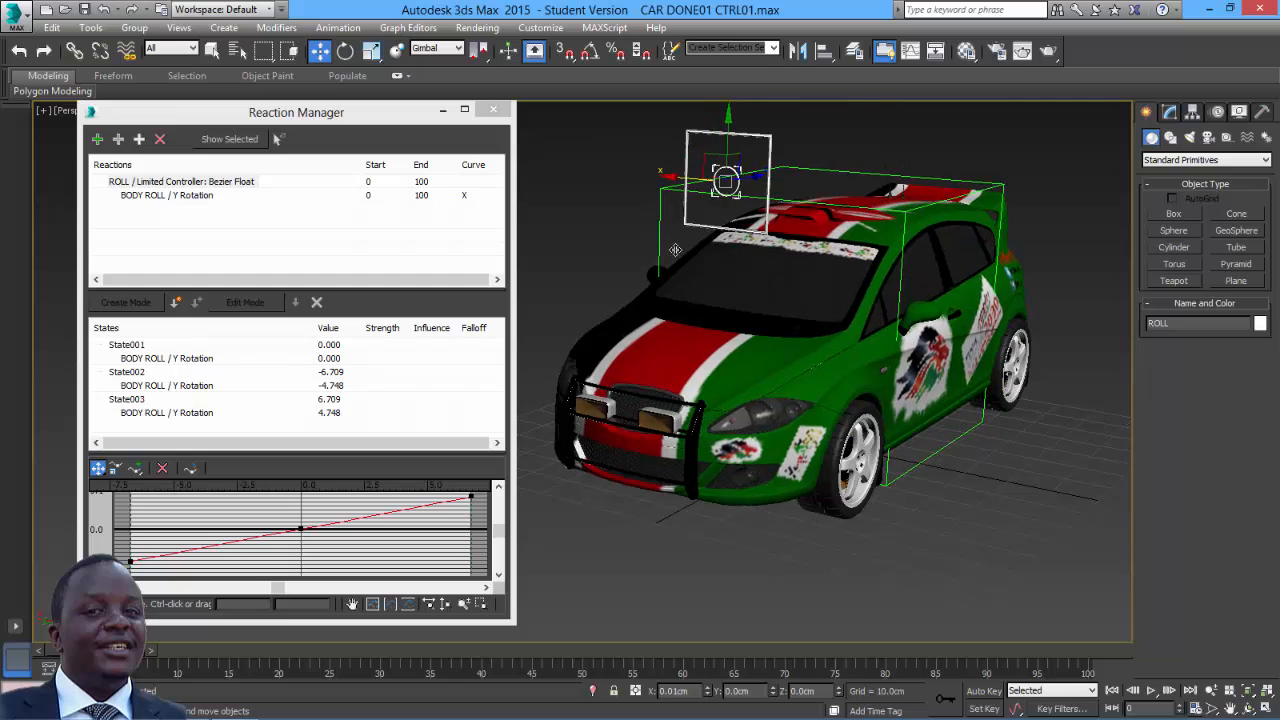
alt+middle_drag(631, 256, 728, 247)
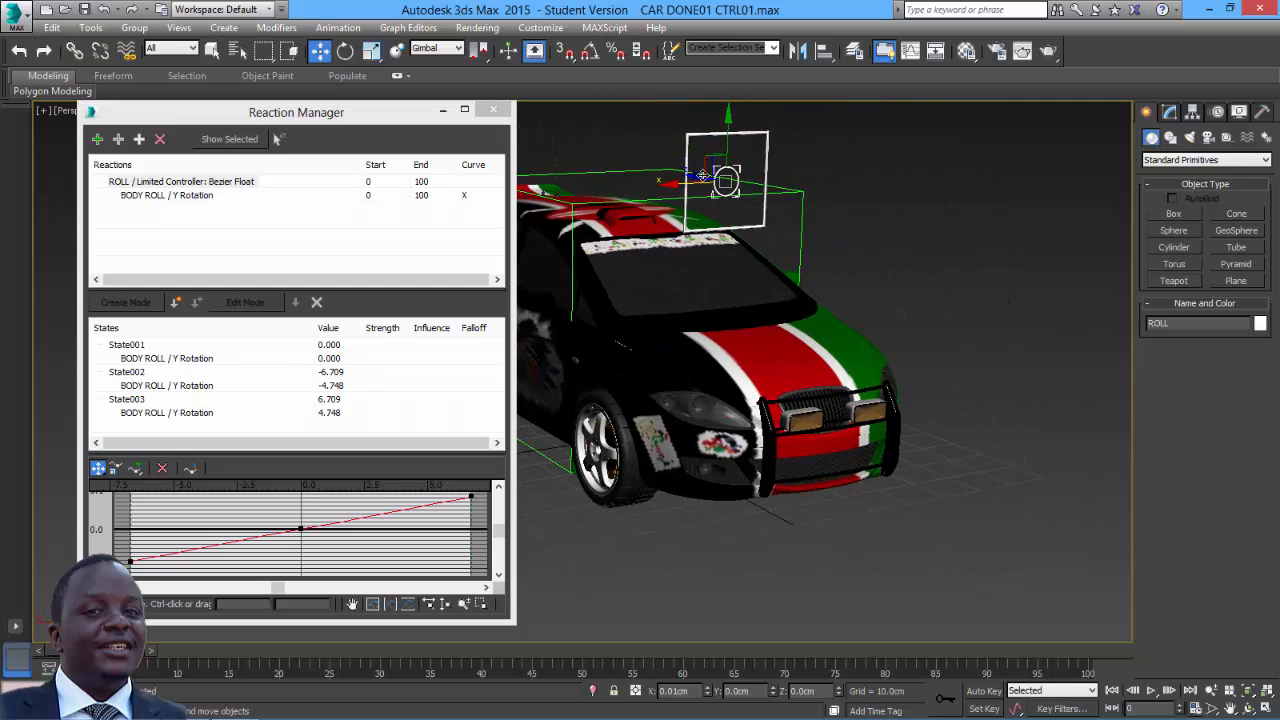
mouse_move(693, 186)
mouse_down()
mouse_move(705, 192)
mouse_move(646, 195)
mouse_move(699, 196)
mouse_move(672, 204)
mouse_move(696, 211)
mouse_up()
right_click(708, 694)
- Add the ROLL circle's limited Y Position controller as a new reaction master
alt+middle_drag(900, 378, 777, 363)
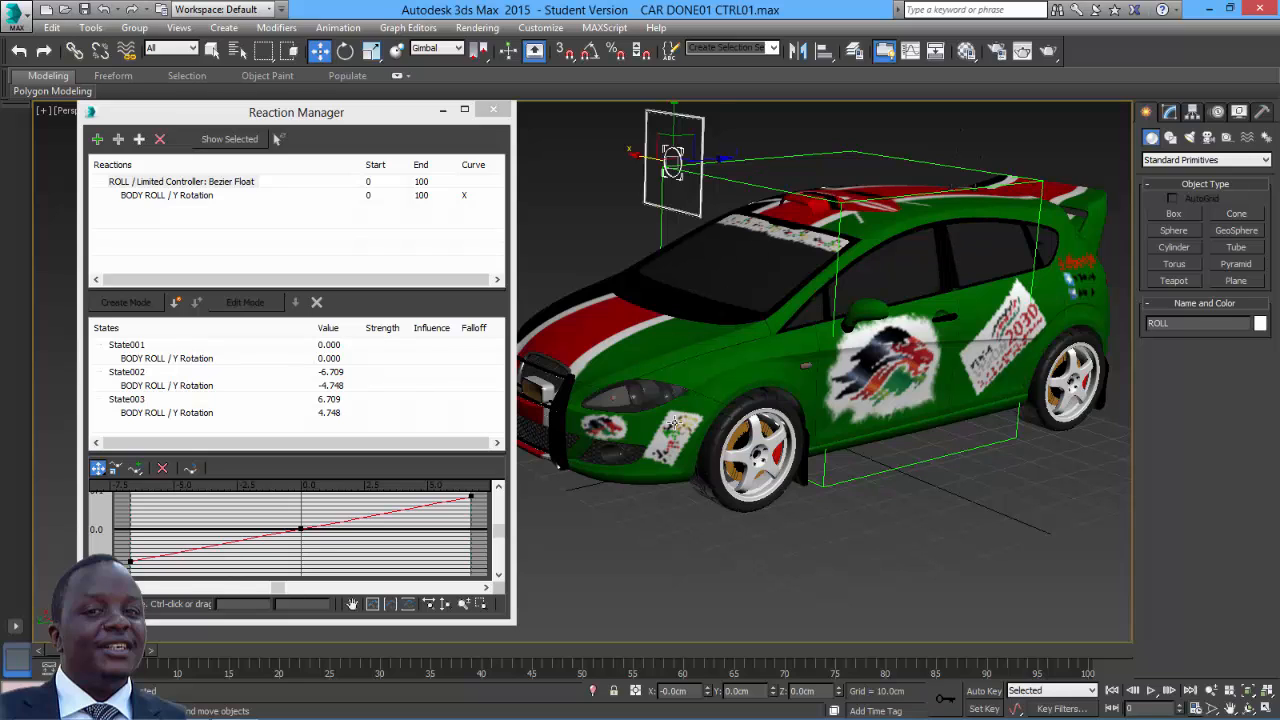
middle_drag(704, 226, 711, 256)
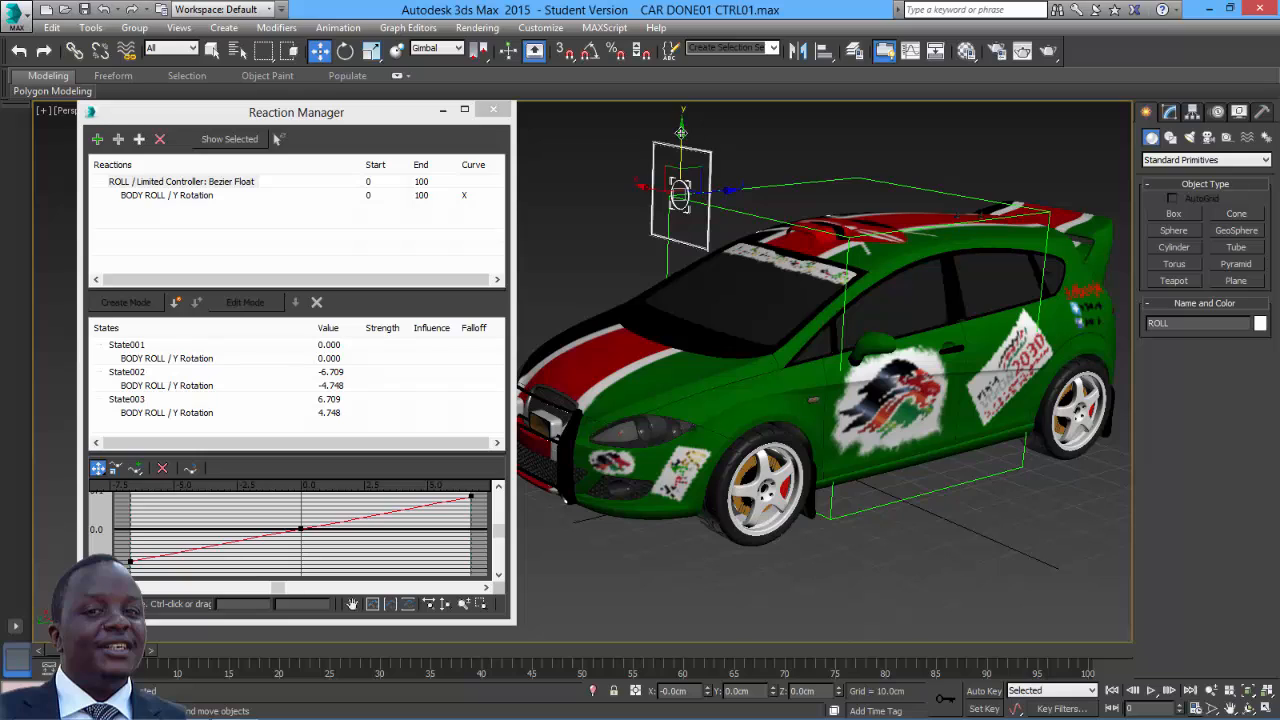
click(812, 181)
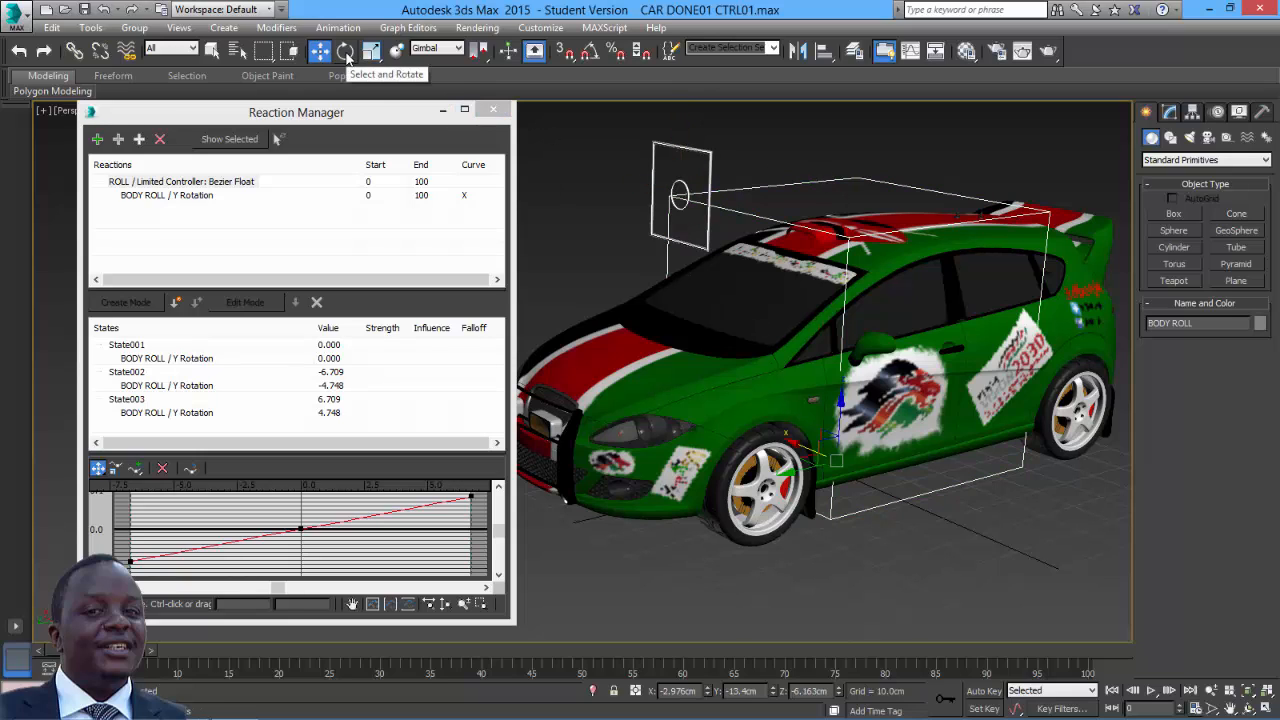
click(680, 193)
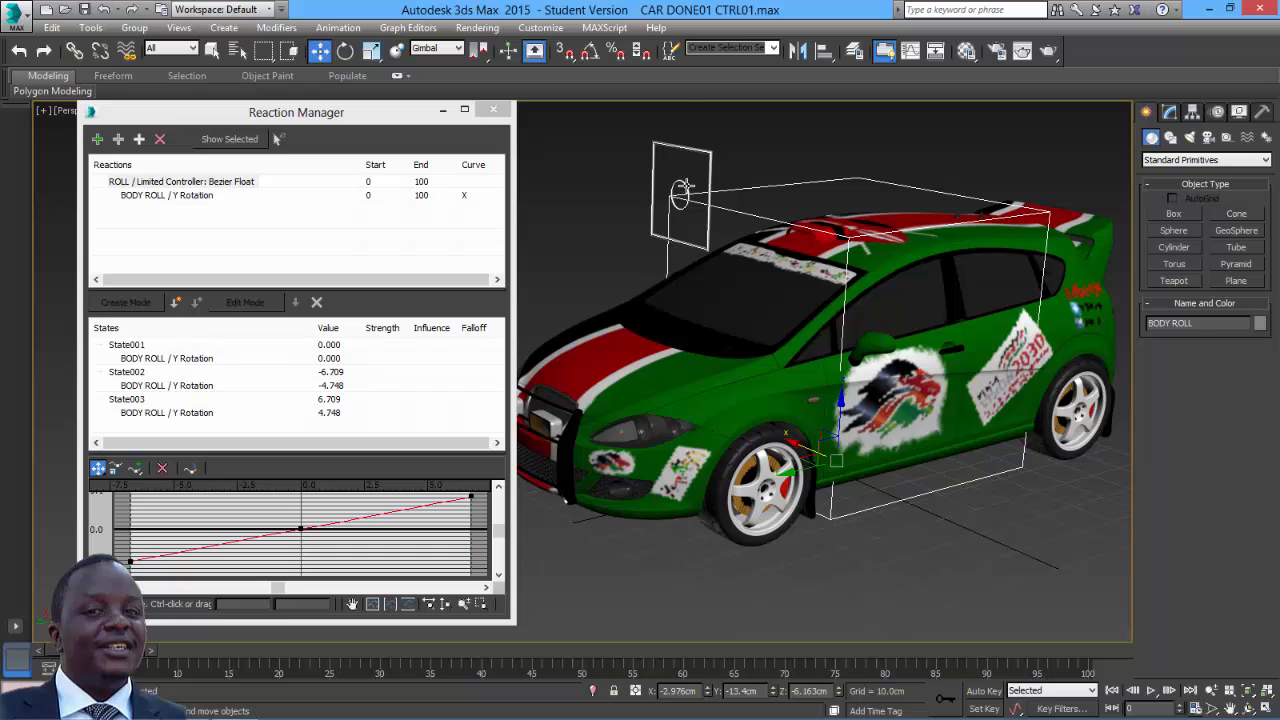
click(97, 139)
click(682, 190)
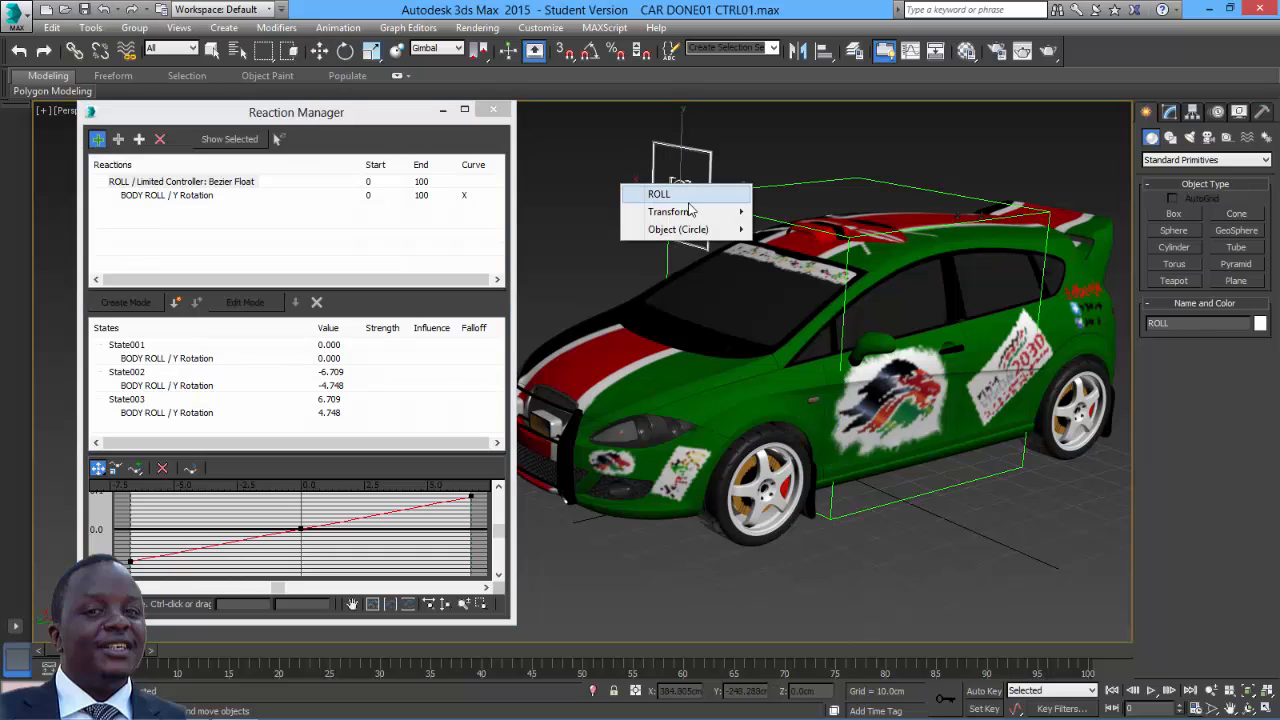
mouse_move(692, 213)
mouse_move(800, 215)
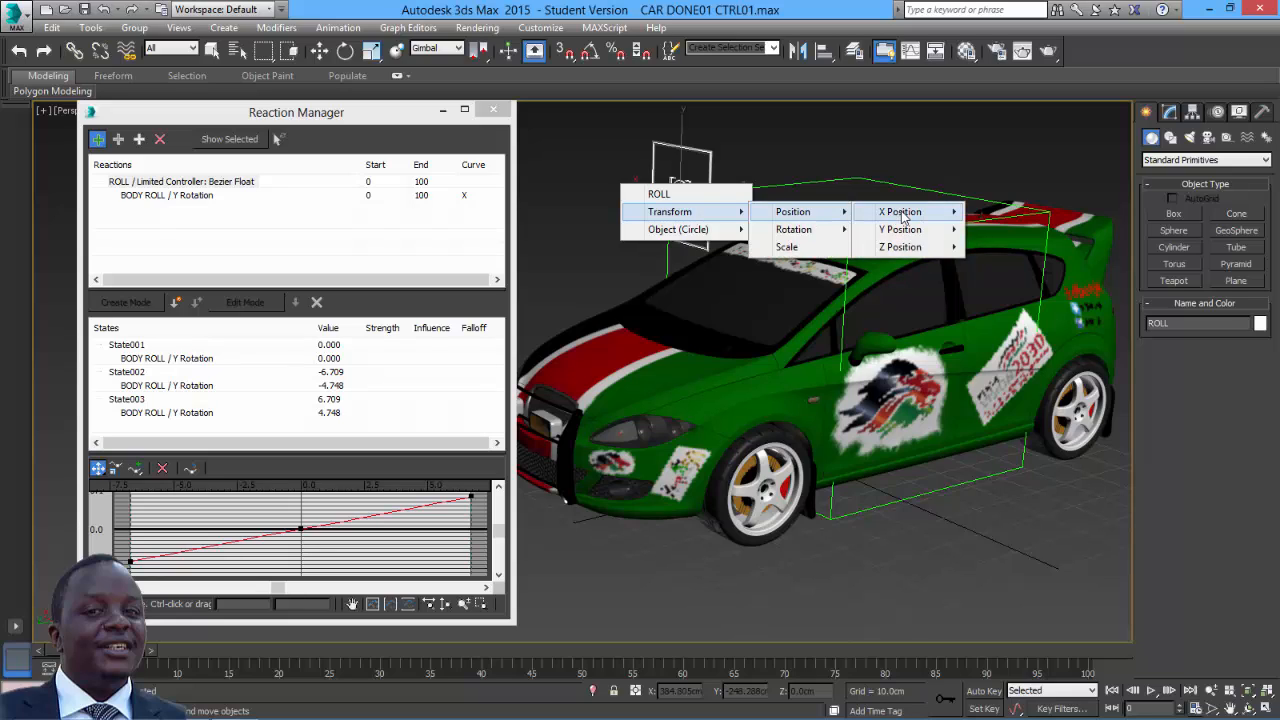
mouse_move(902, 216)
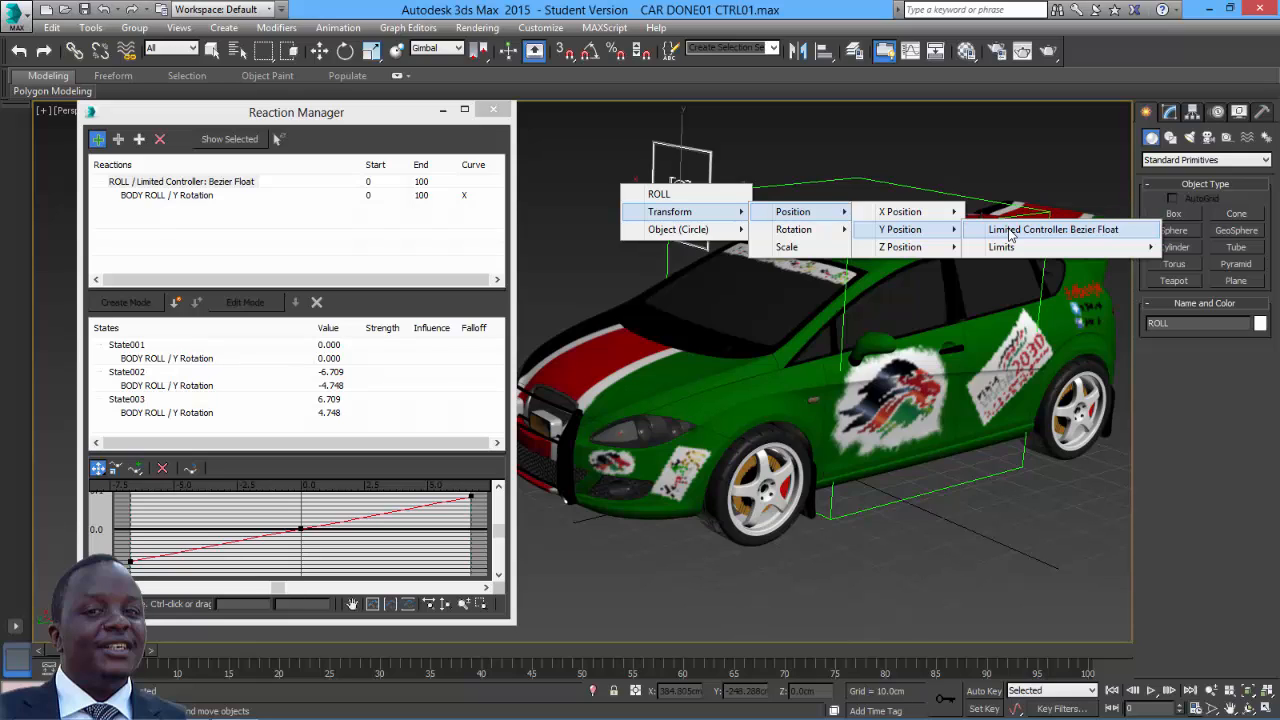
click(1010, 230)
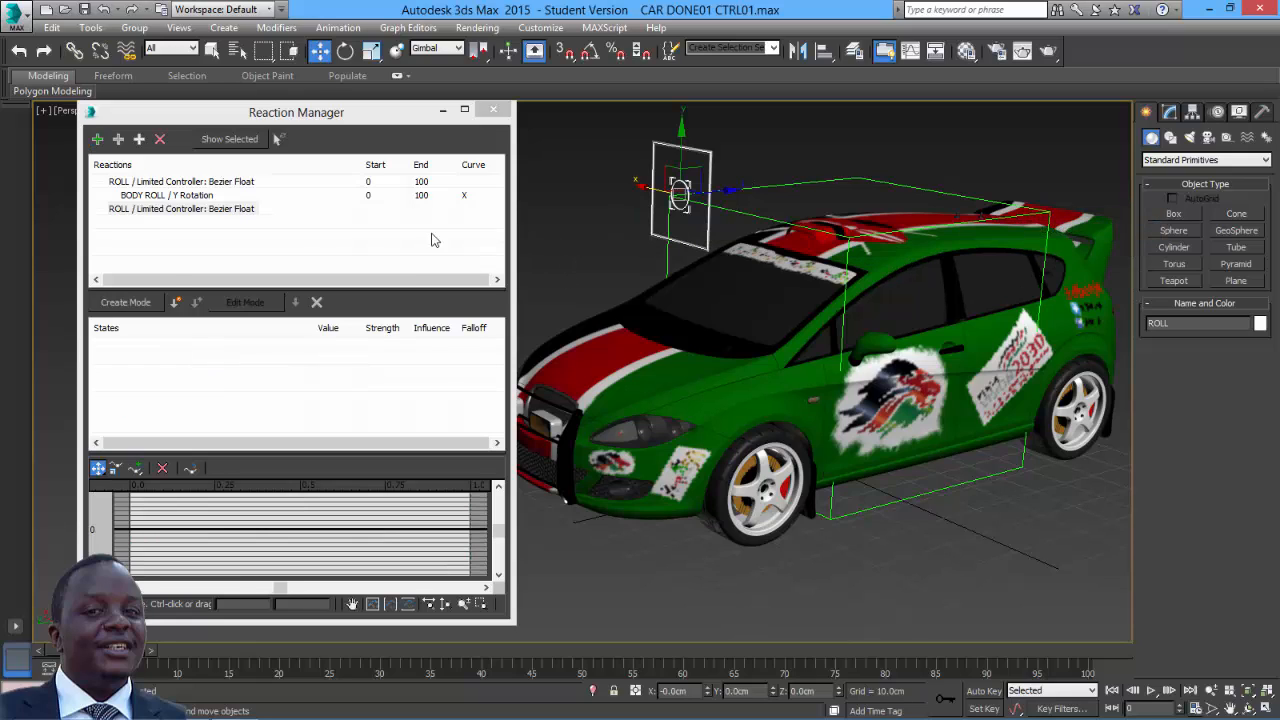
- Add the BODY ROLL box's X Rotation as a slave of the ROLL circle's Y Position reaction
click(118, 139)
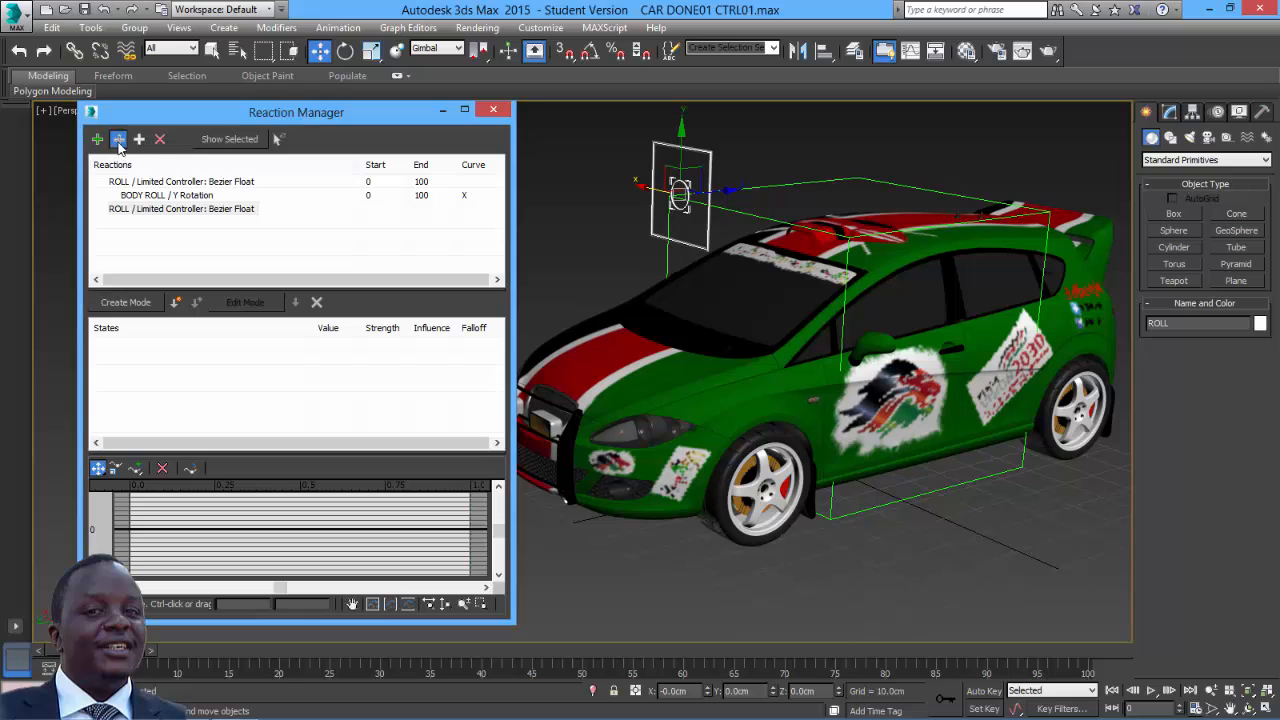
click(792, 183)
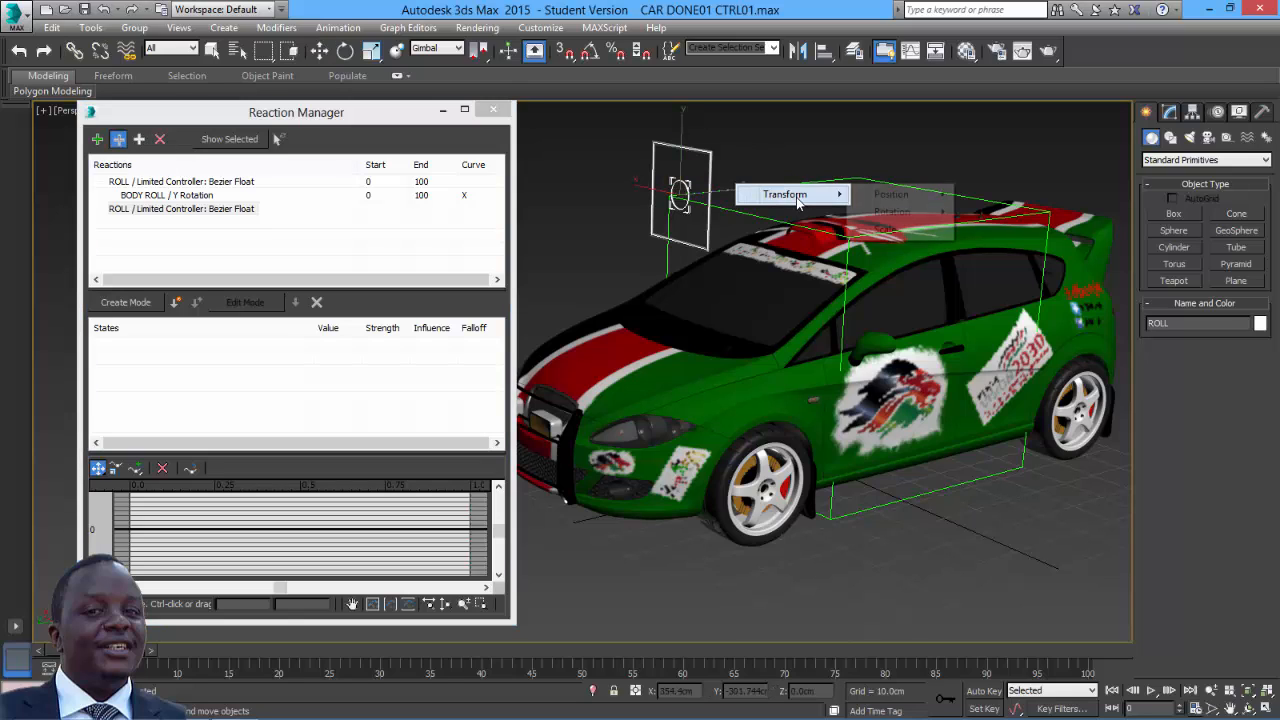
mouse_move(905, 214)
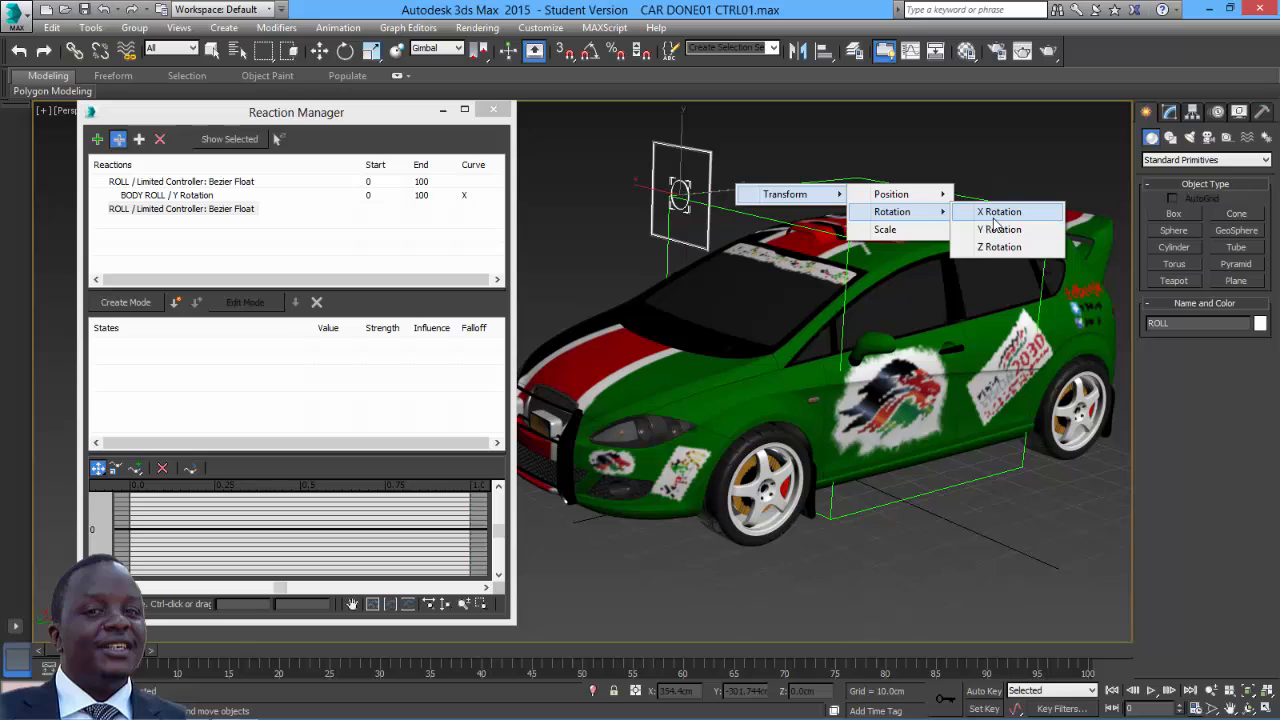
click(997, 213)
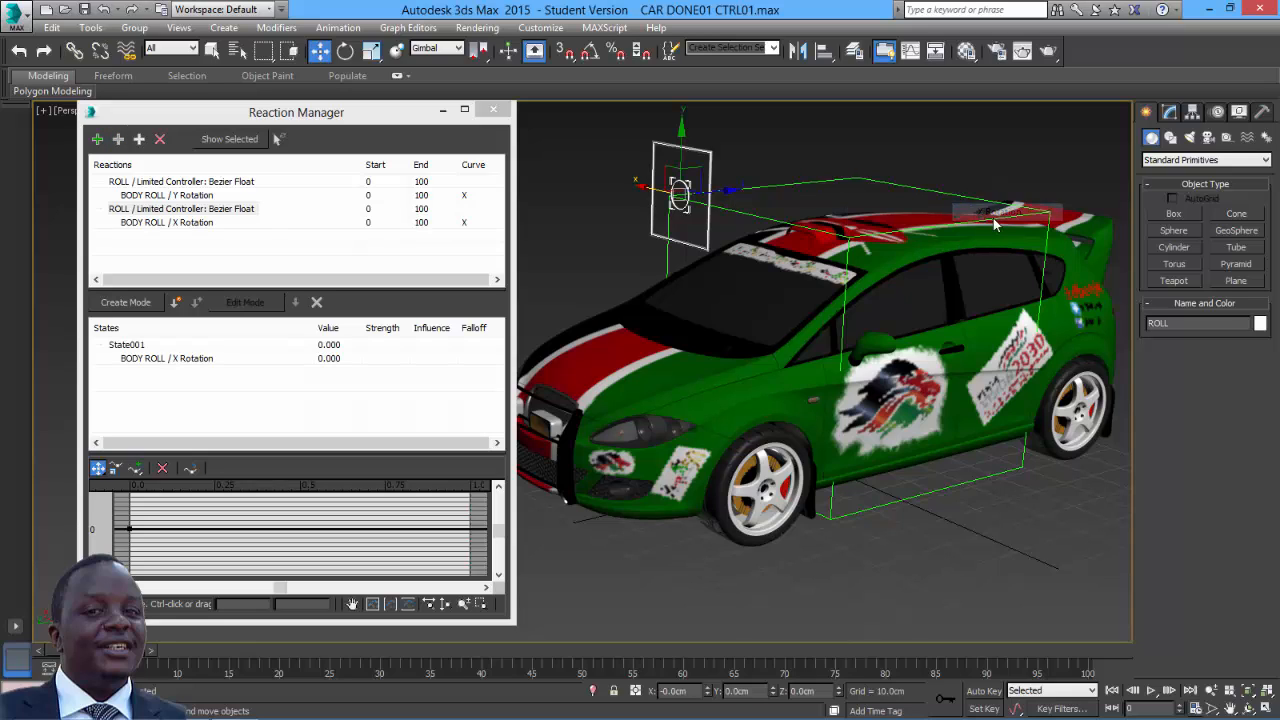
- Create a reaction state with the ROLL circle raised to Y 6.651 cm and the BODY ROLL box rotated to 2.939 about X
click(153, 304)
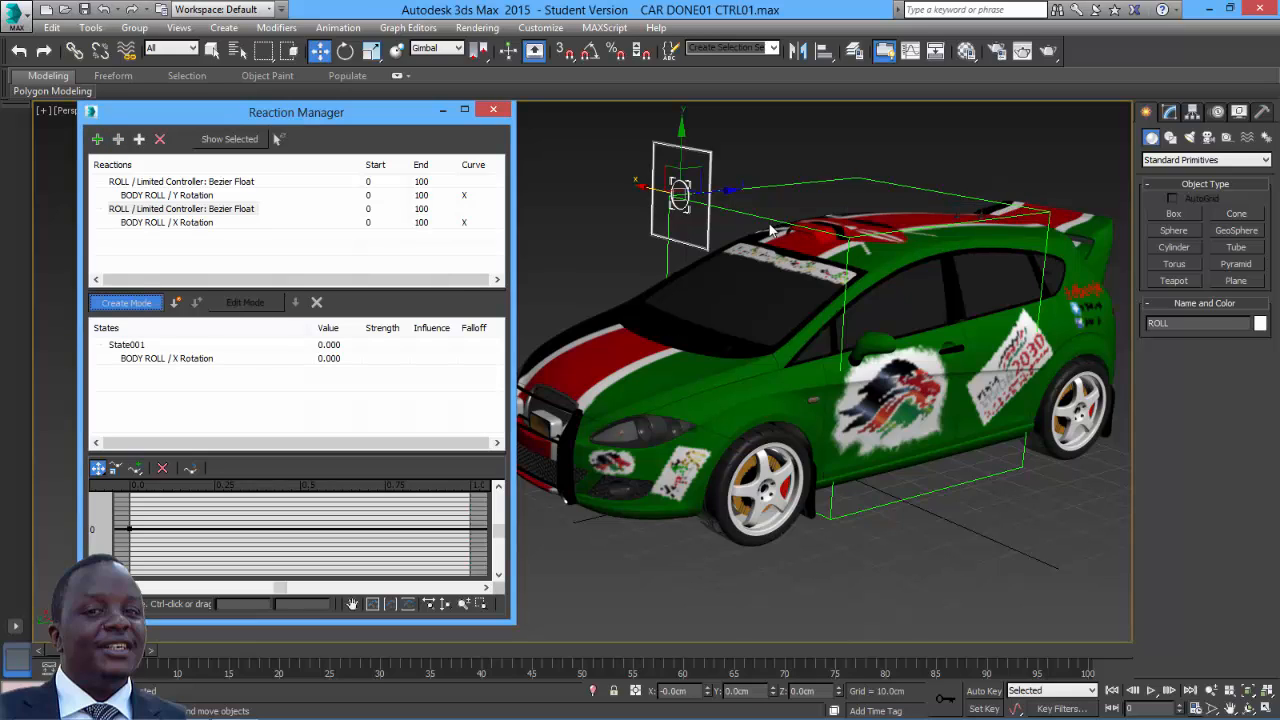
drag(680, 132, 680, 104)
click(776, 190)
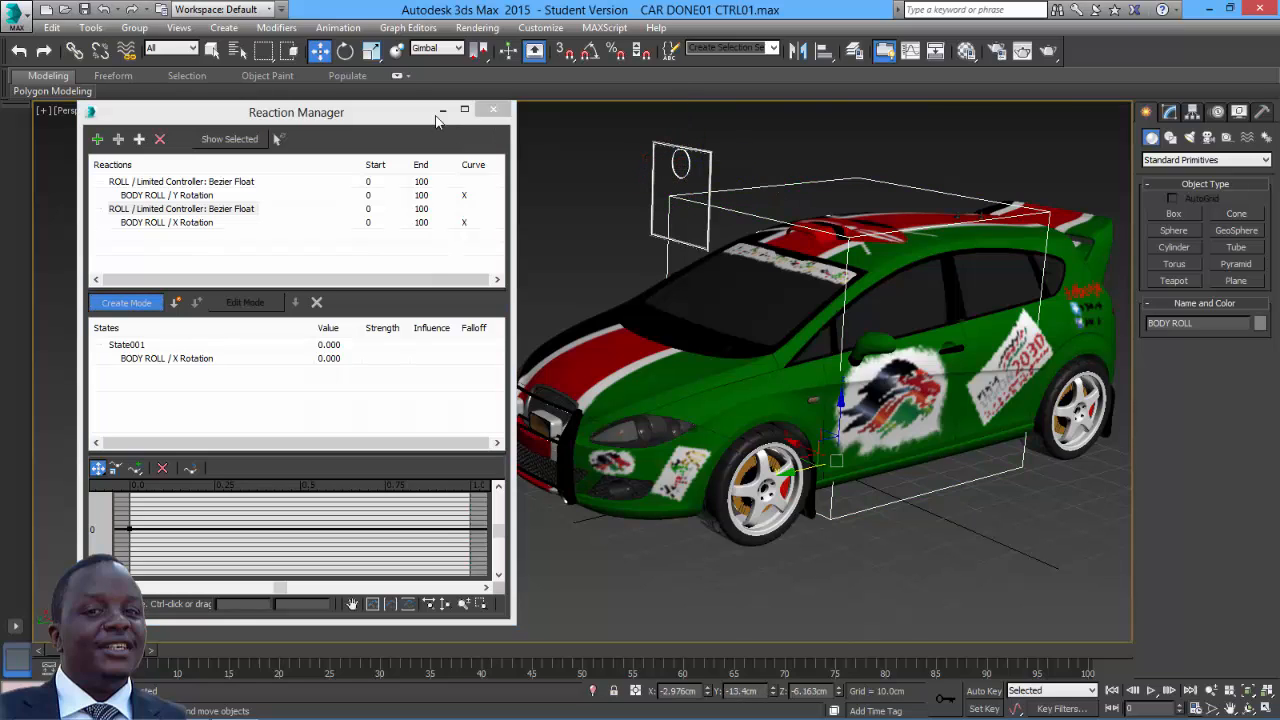
click(344, 50)
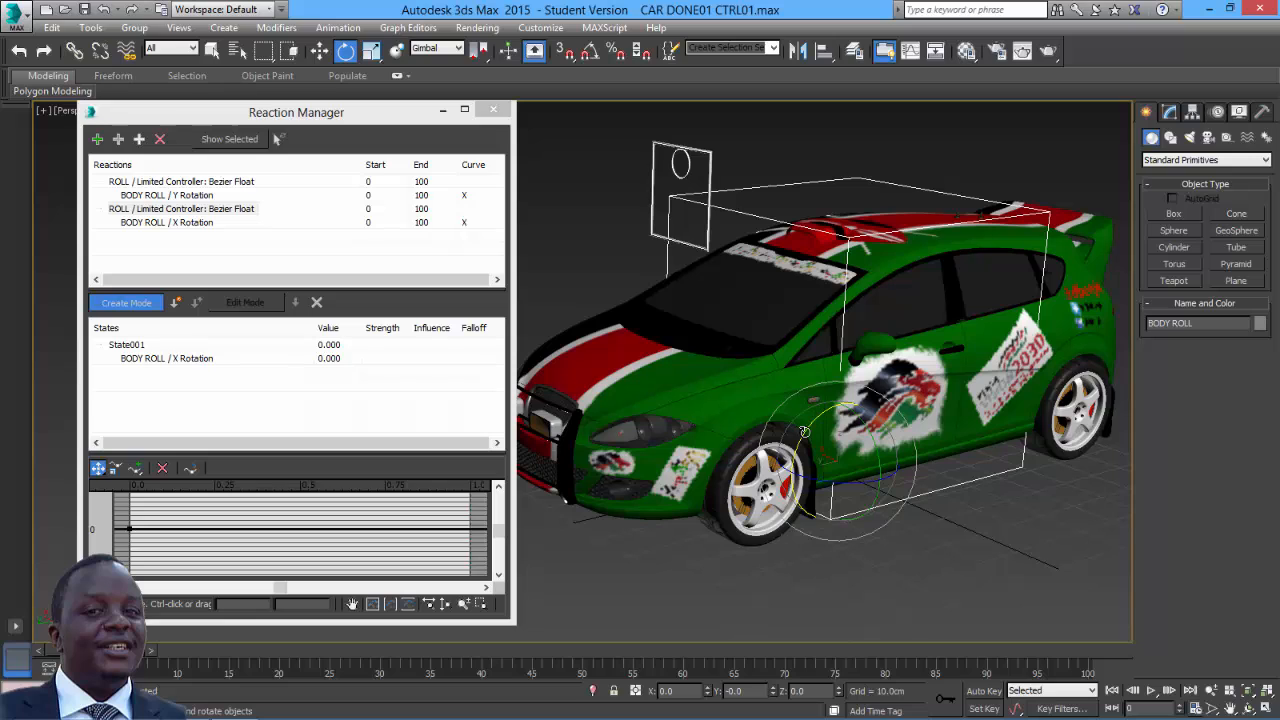
drag(803, 430, 806, 430)
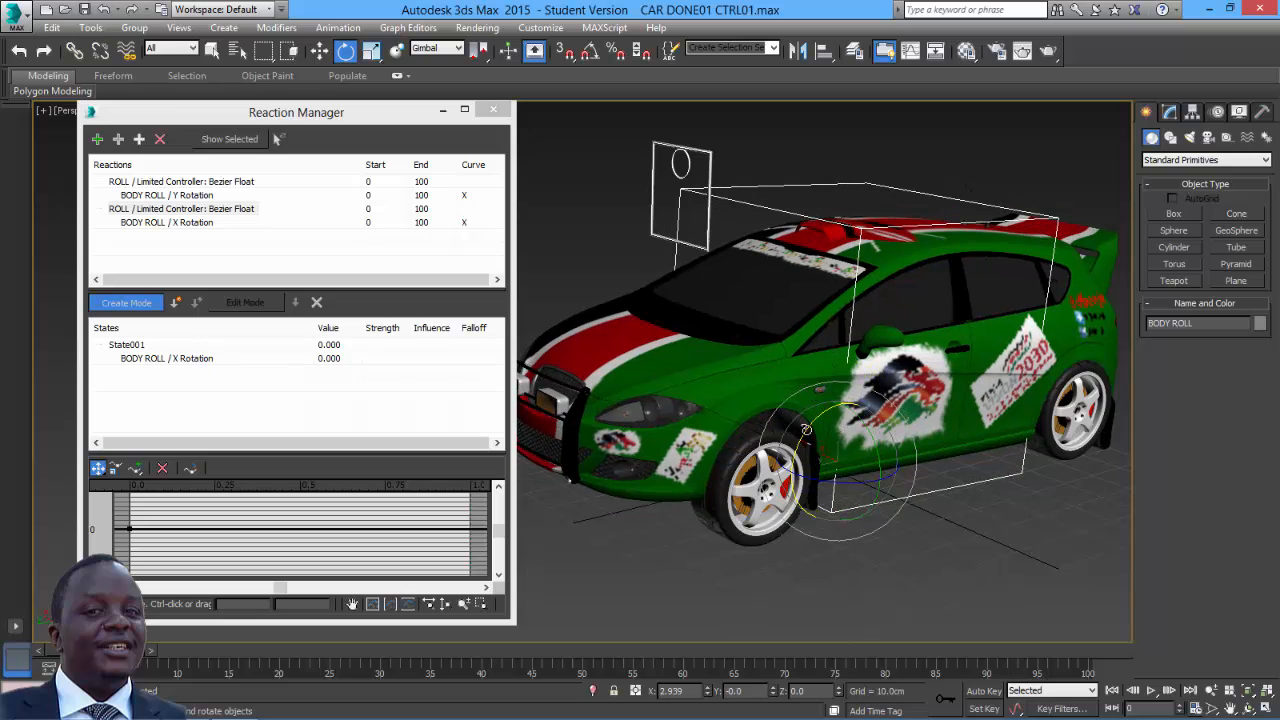
double_click(686, 691)
right_click(668, 691)
click(712, 525)
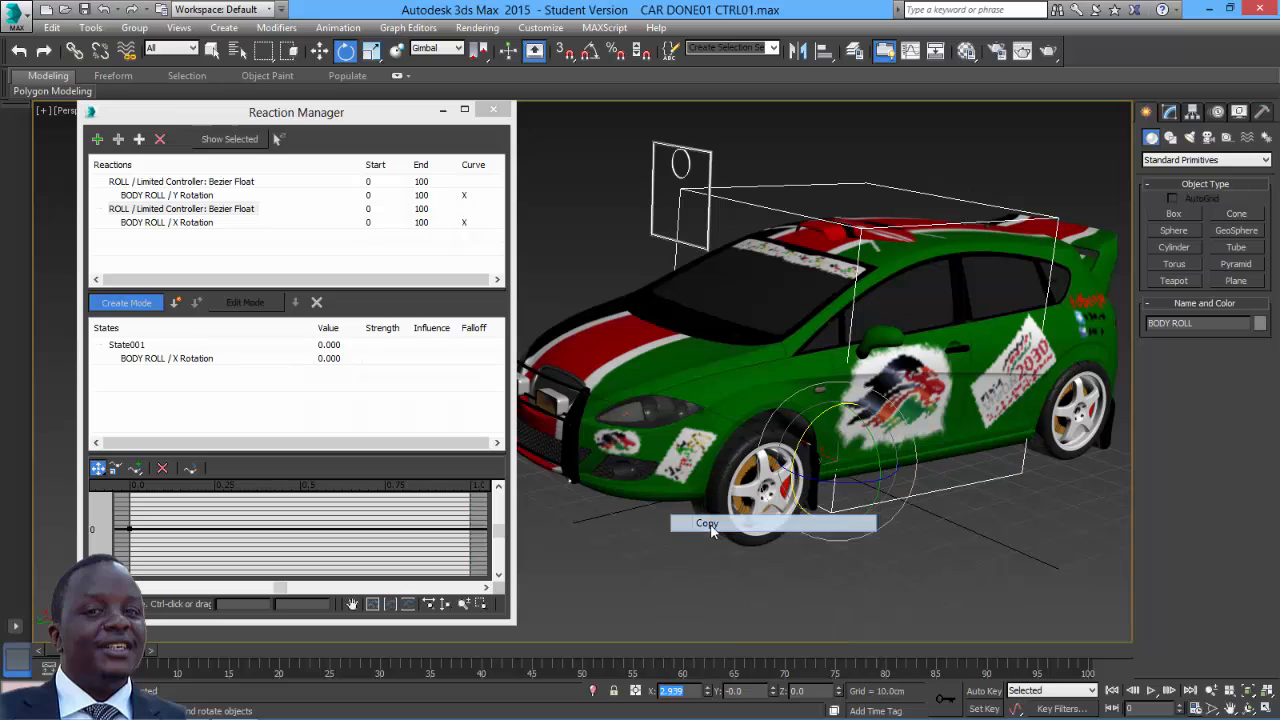
click(176, 304)
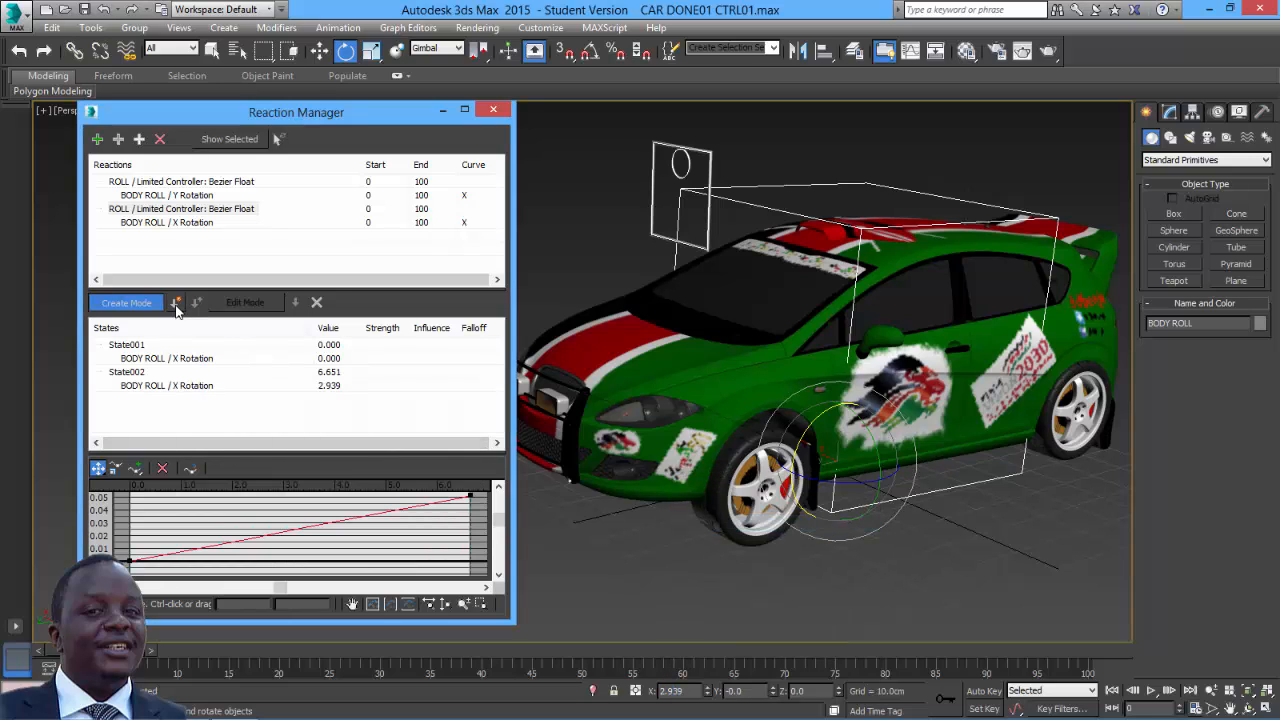
- Create a reaction state with the ROLL circle lowered to Y -6.651 cm and the BODY ROLL box rotated to -2.939 about X, and leave create mode
click(690, 178)
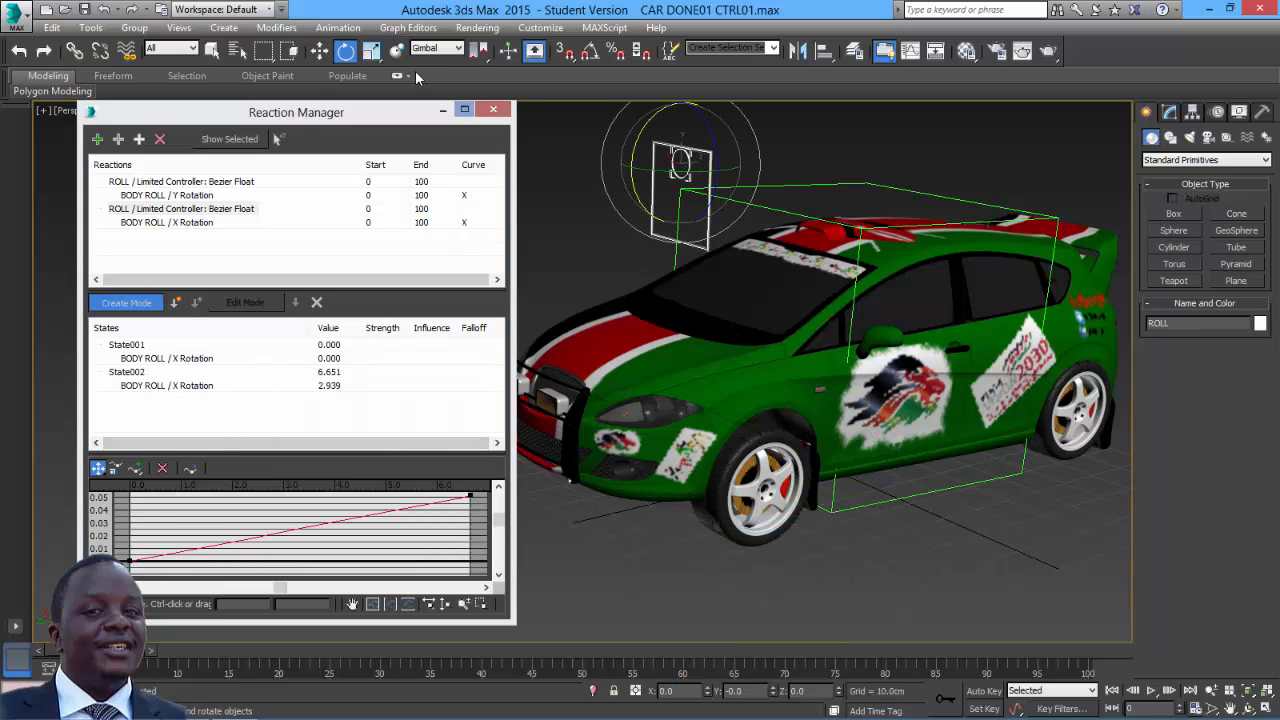
key(w)
drag(680, 112, 692, 224)
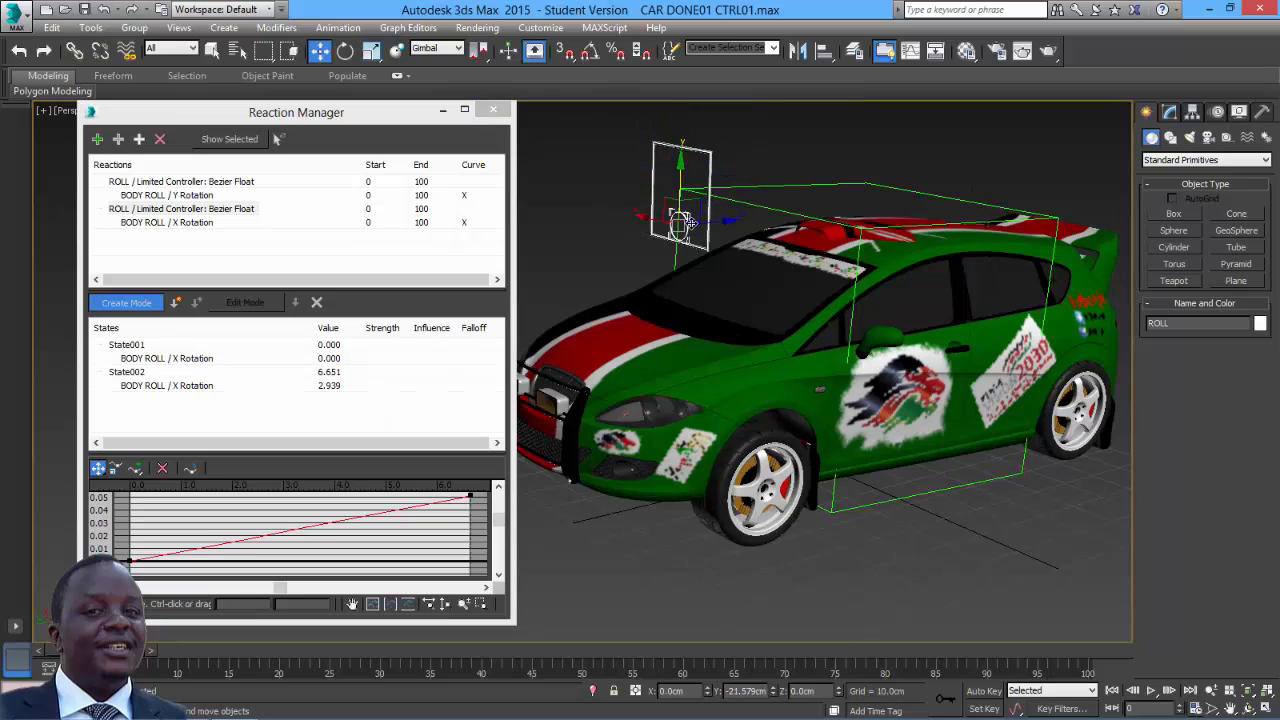
click(787, 211)
key(e)
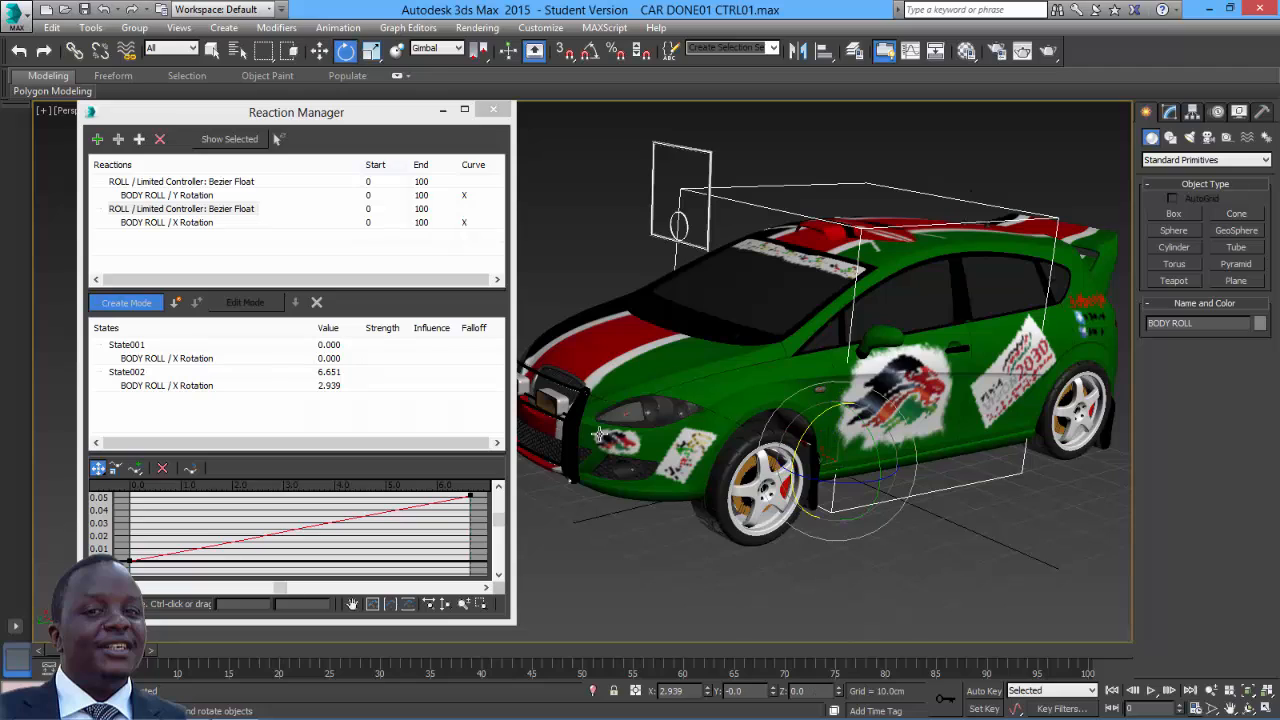
double_click(662, 689)
click(663, 691)
text(-)
key(Return)
click(677, 624)
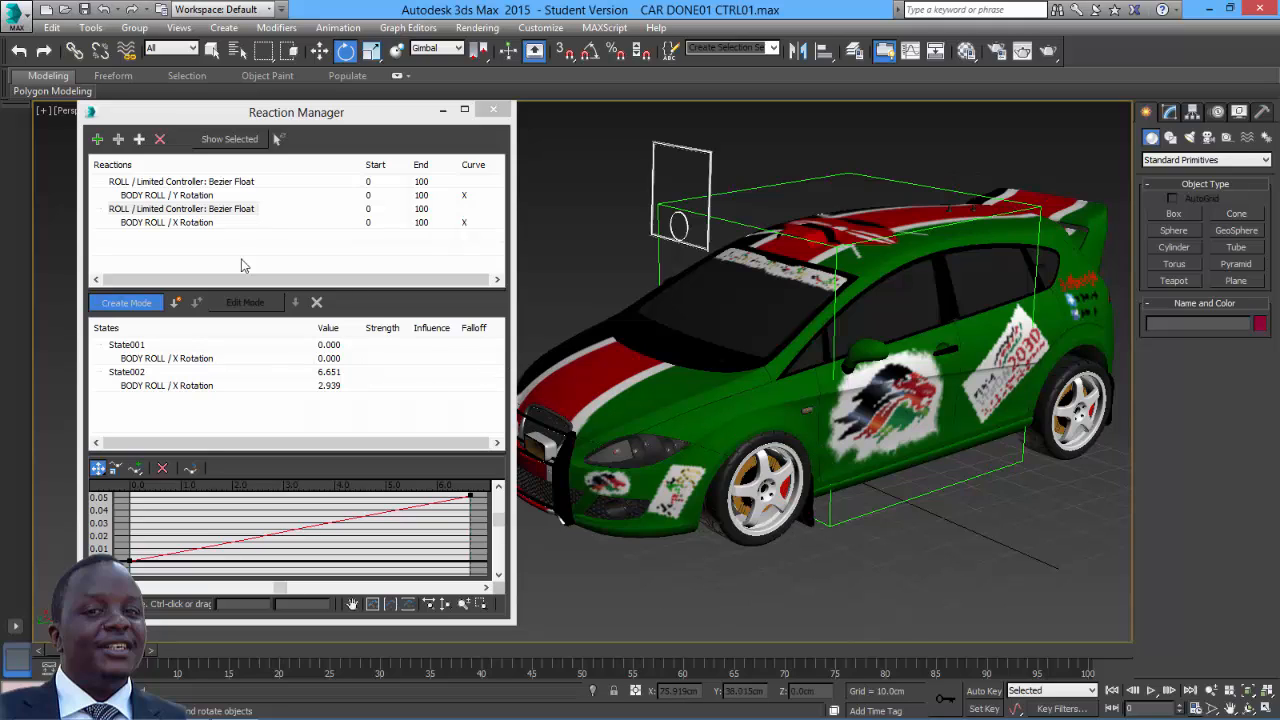
click(179, 306)
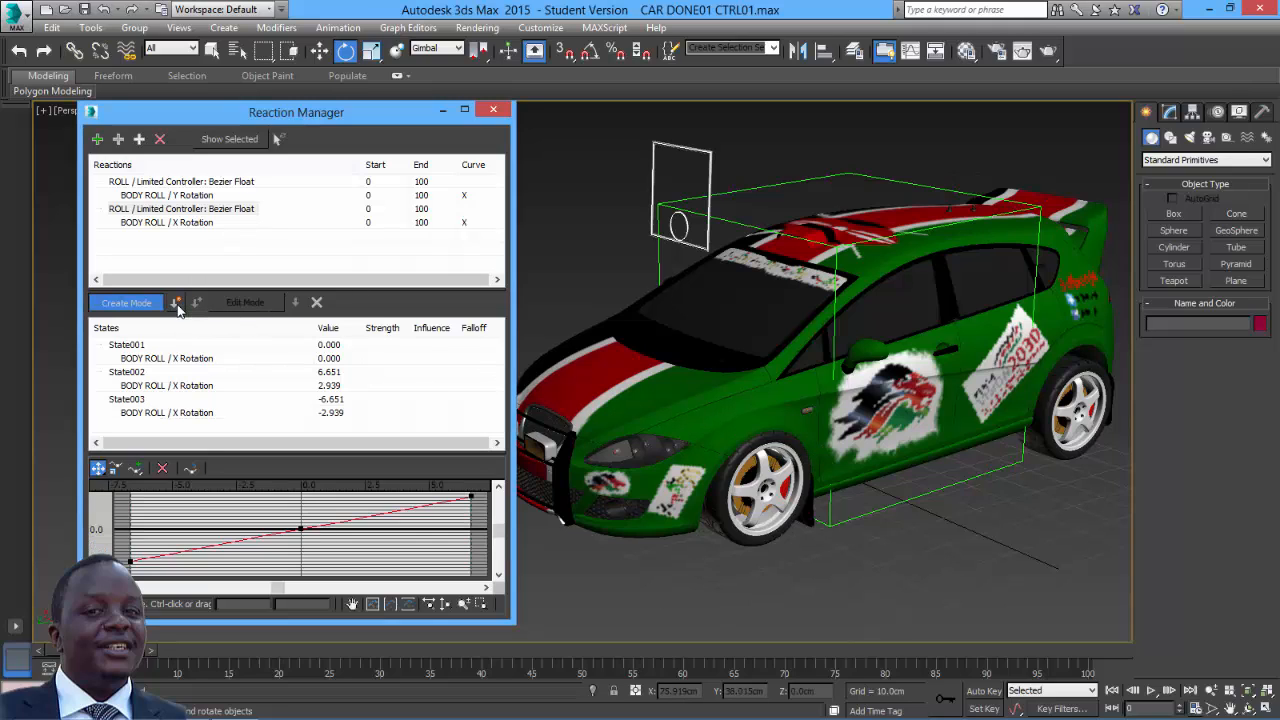
click(143, 308)
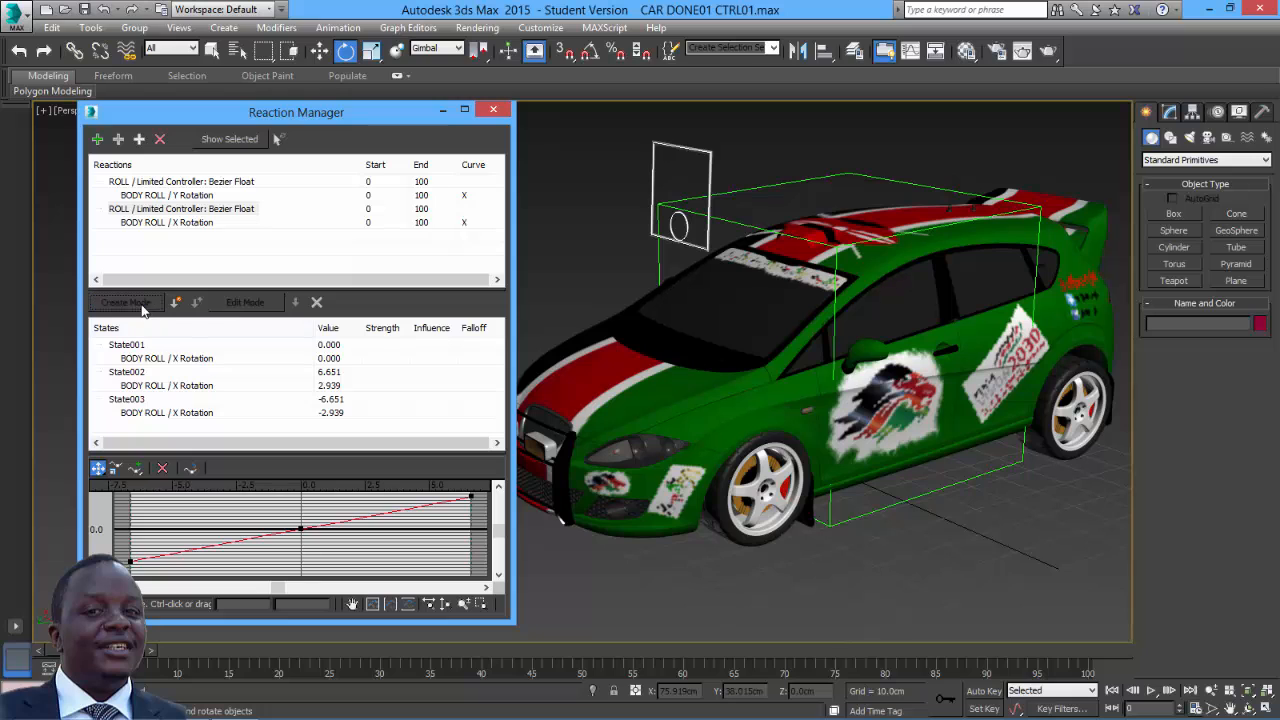
- Move the ROLL circle along Y in its frame to test the body's X rotation, and close the Reaction Manager
click(681, 224)
key(w)
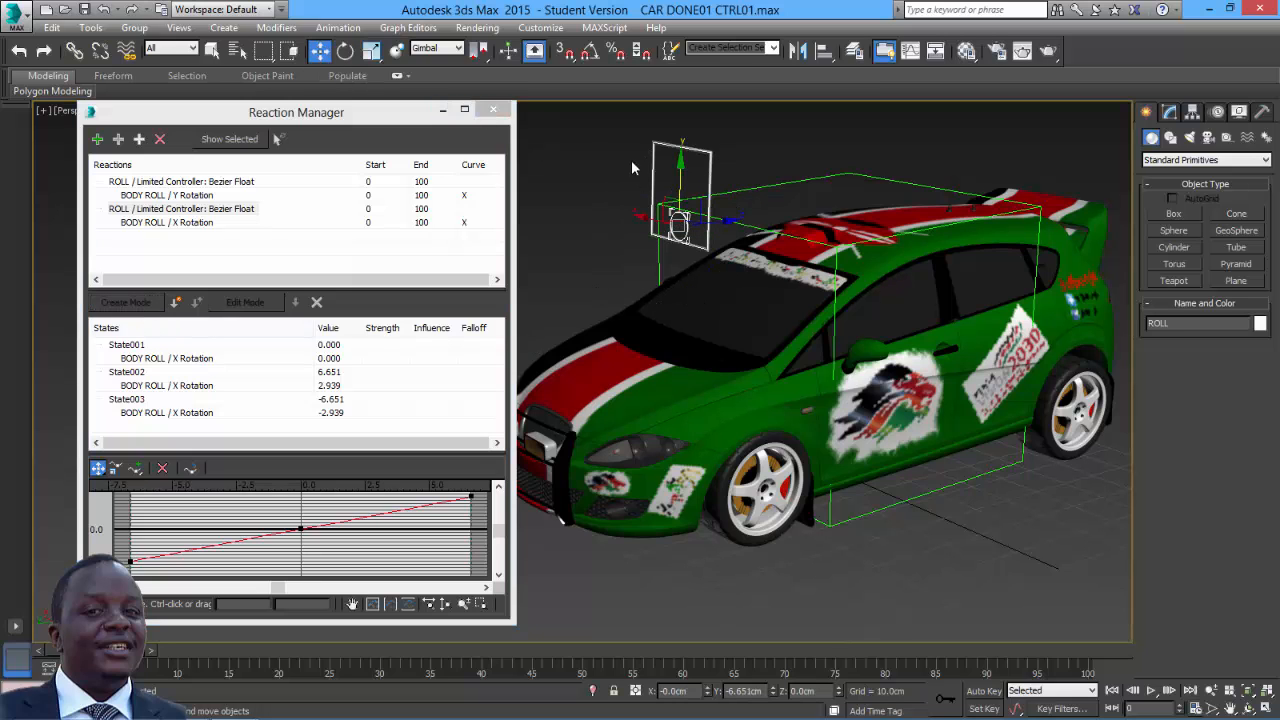
mouse_move(681, 177)
mouse_down()
mouse_move(688, 168)
mouse_move(690, 190)
mouse_move(698, 160)
mouse_move(697, 188)
mouse_up()
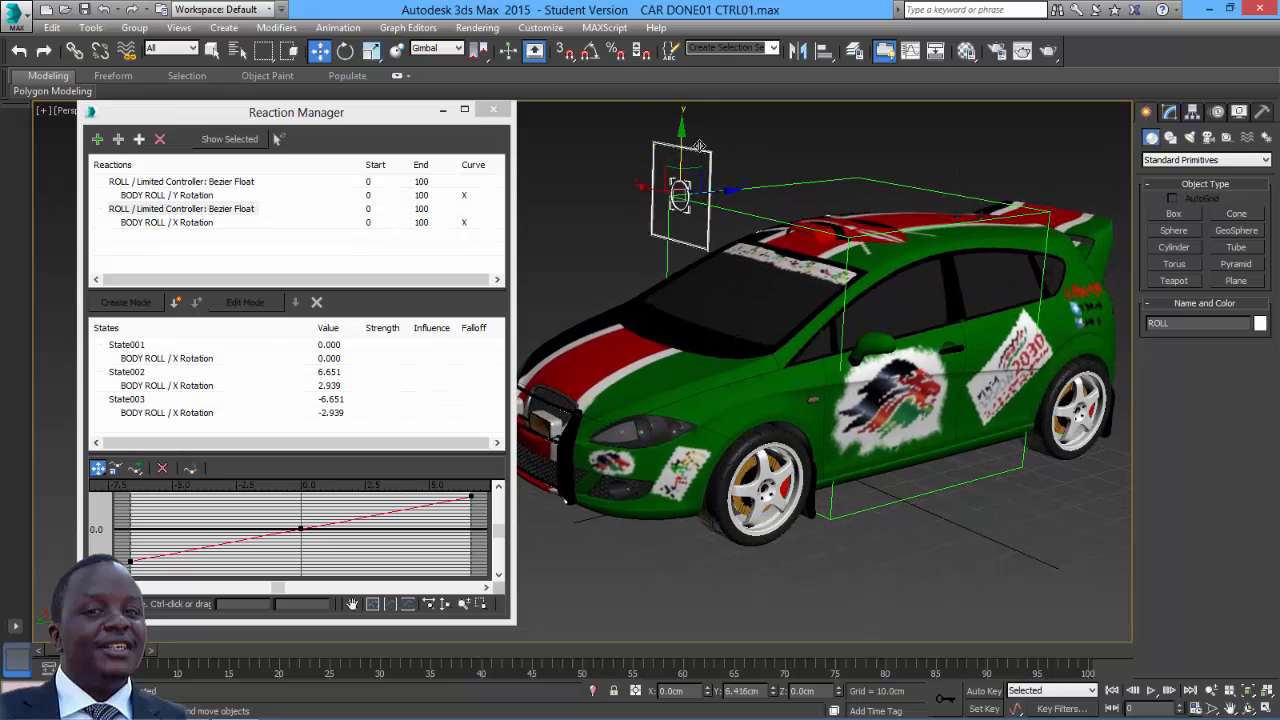
click(495, 111)
- Move the ROLL circle freely inside its frame to test the body roll, and reset its Y position to 0
alt+middle_drag(500, 312, 548, 289)
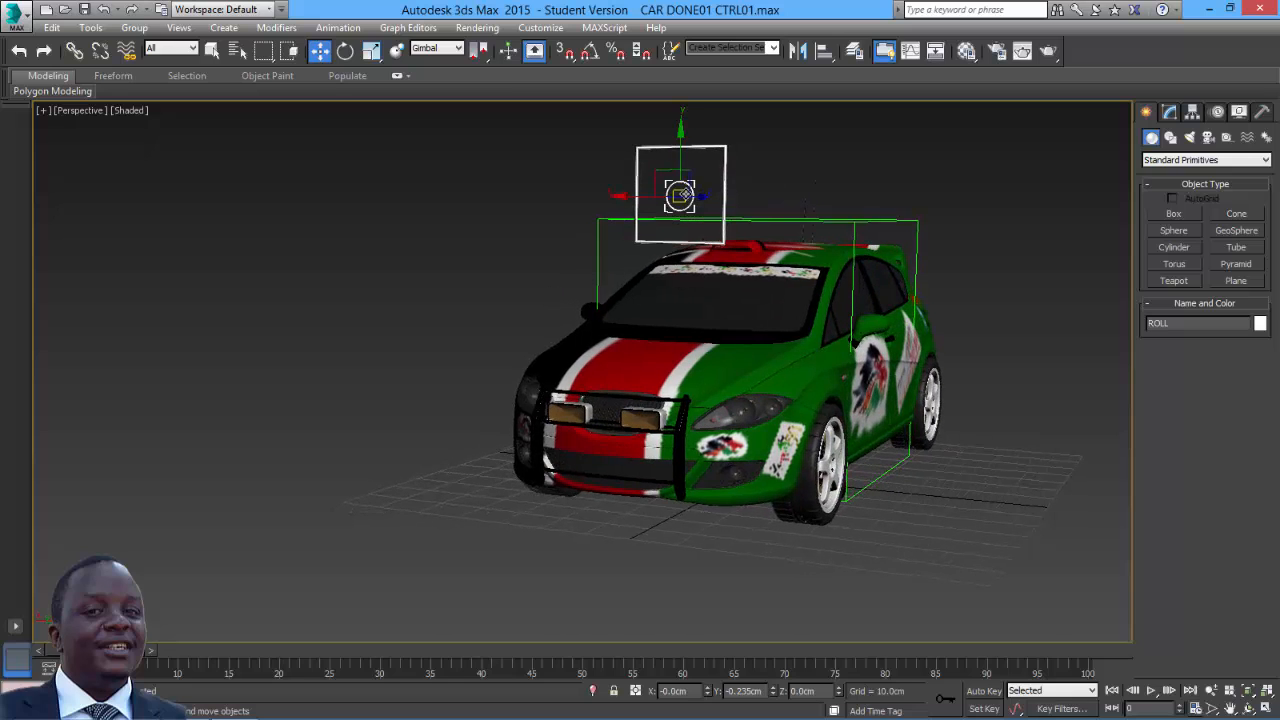
mouse_move(680, 196)
mouse_down()
mouse_move(694, 180)
mouse_move(663, 193)
mouse_move(706, 188)
mouse_move(680, 224)
mouse_move(706, 217)
mouse_move(689, 163)
mouse_move(654, 203)
mouse_move(698, 178)
mouse_move(657, 205)
mouse_move(665, 156)
mouse_move(652, 202)
mouse_move(748, 207)
mouse_move(677, 163)
mouse_move(694, 220)
mouse_move(654, 189)
mouse_move(683, 186)
mouse_move(697, 206)
mouse_move(683, 196)
mouse_move(671, 208)
mouse_move(687, 212)
mouse_move(678, 193)
mouse_up()
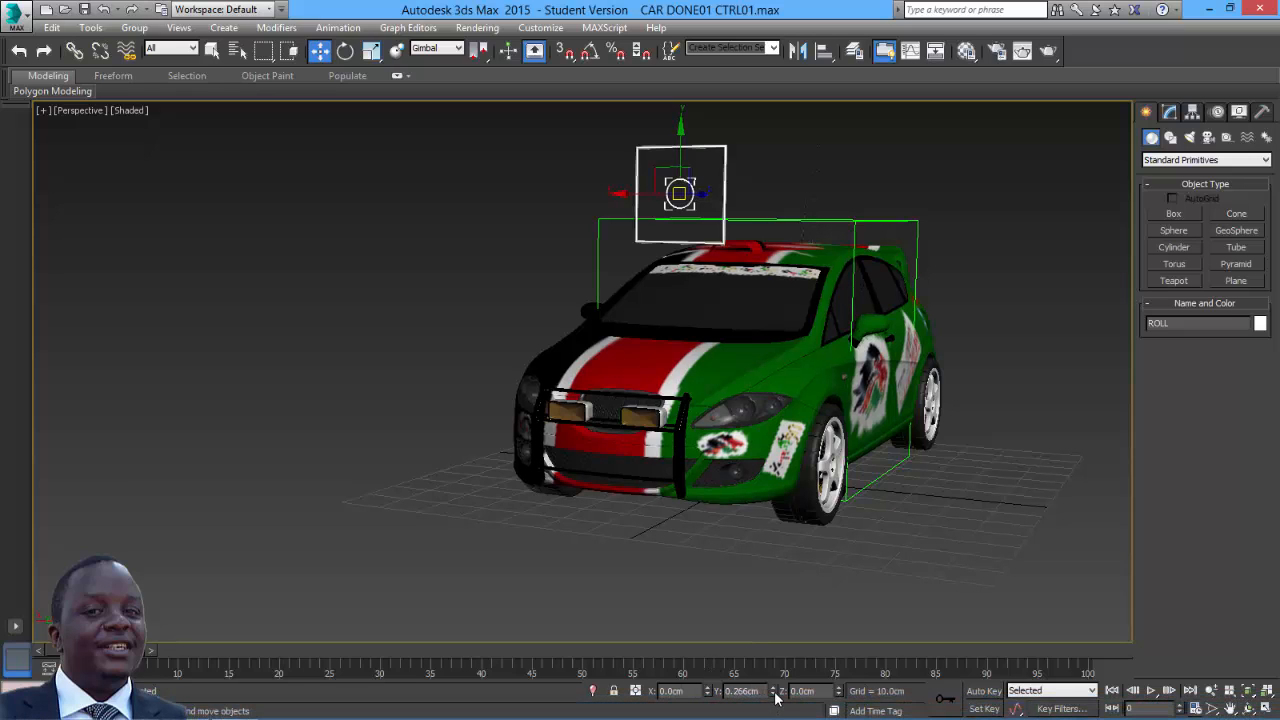
right_click(775, 691)
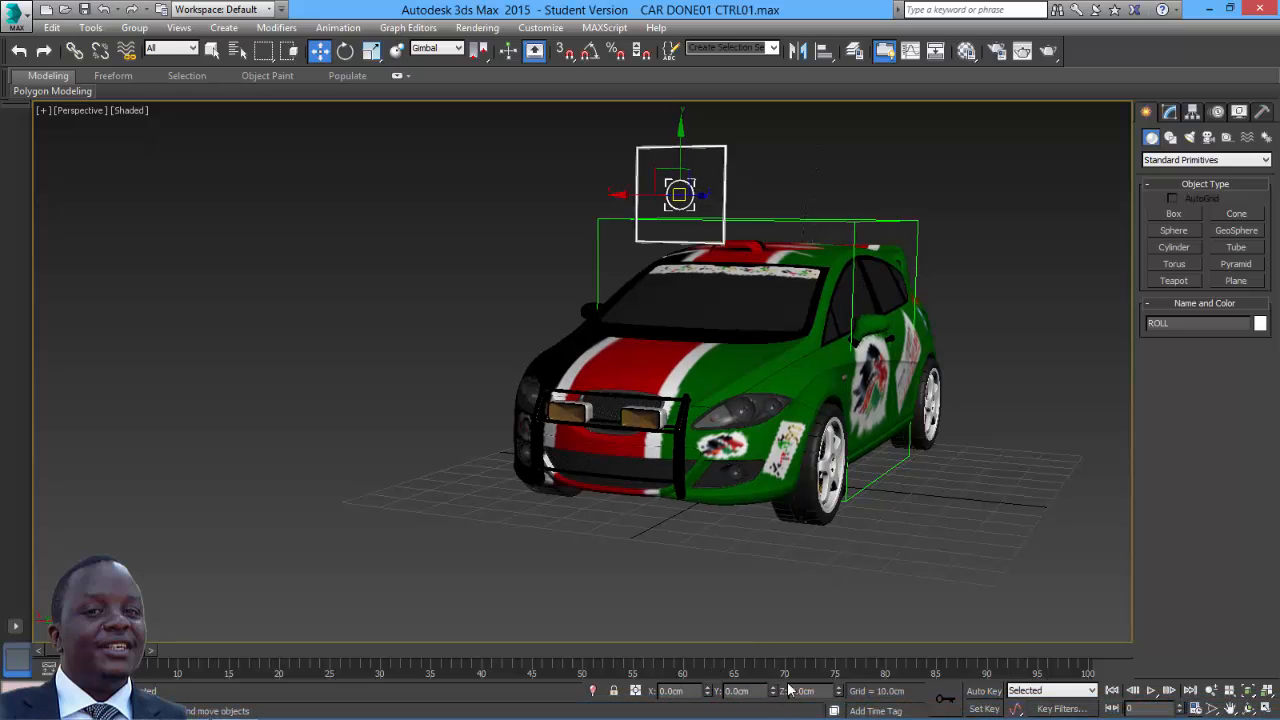
- Show the STEERING CTRL and DISCS CTRL layers and hide the BODY ROLL CTRL layer
alt+middle_drag(908, 555, 837, 567)
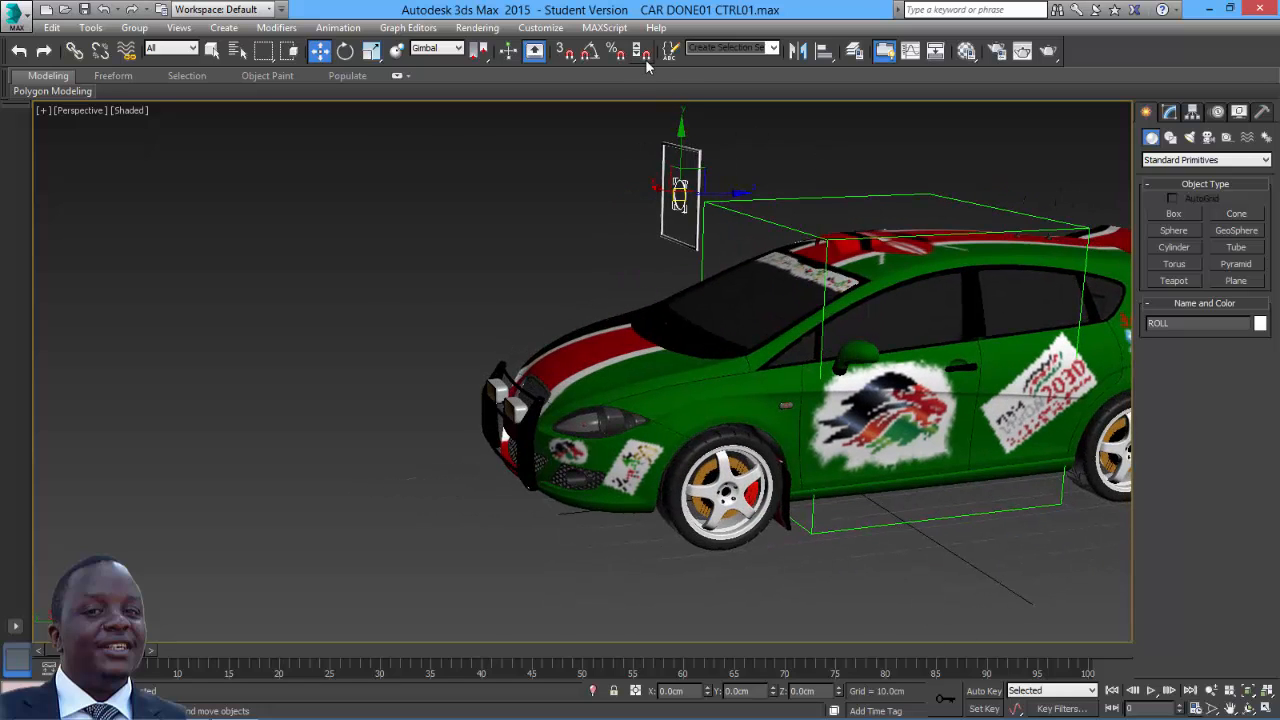
click(855, 52)
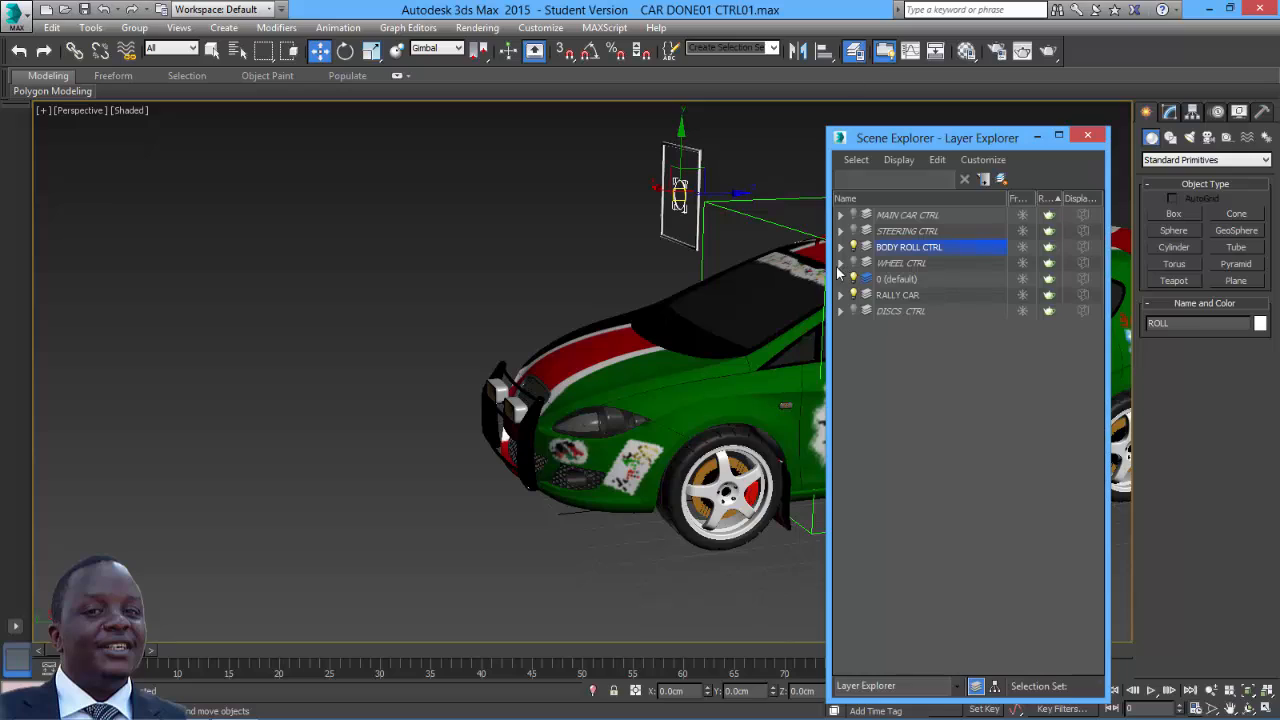
click(853, 231)
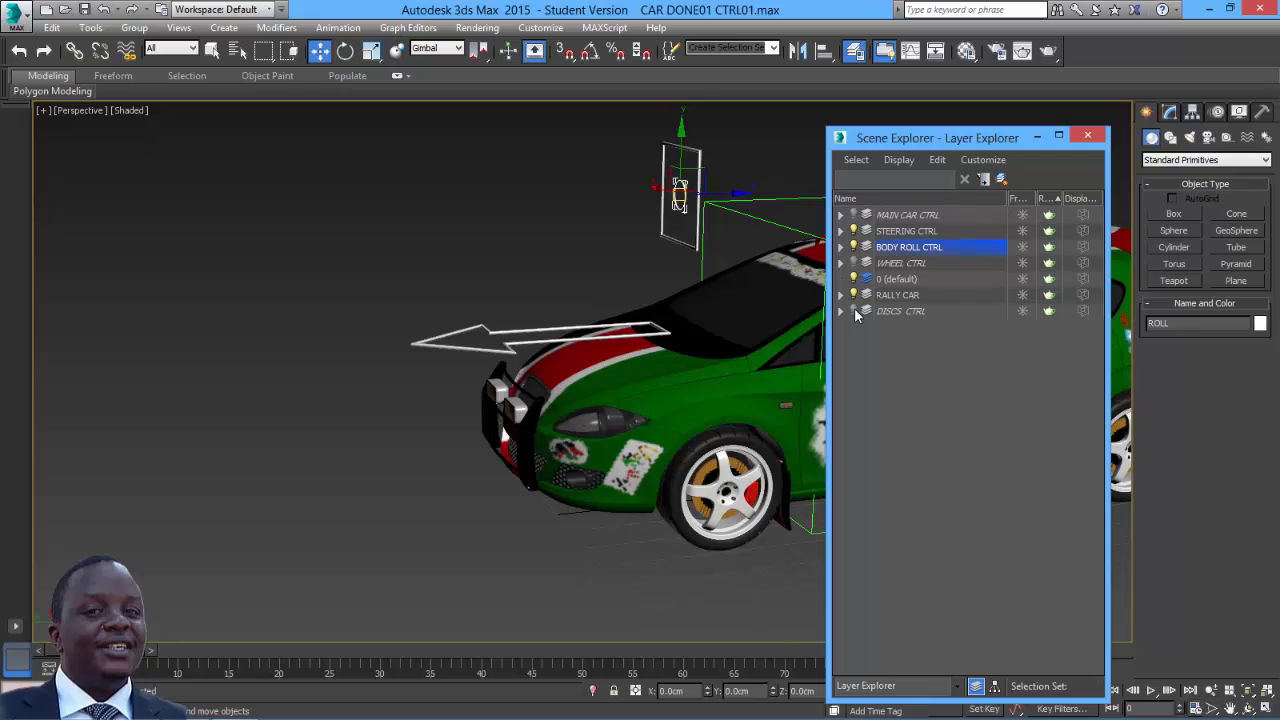
click(853, 311)
click(855, 248)
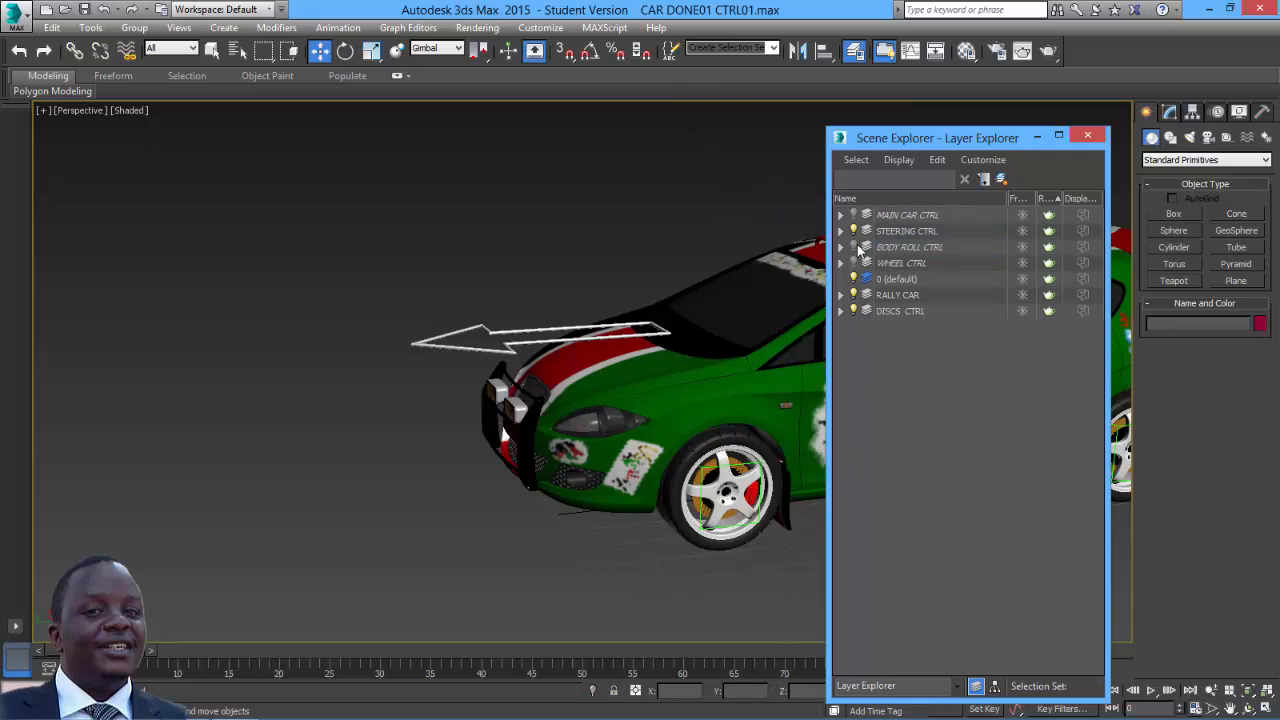
click(1085, 137)
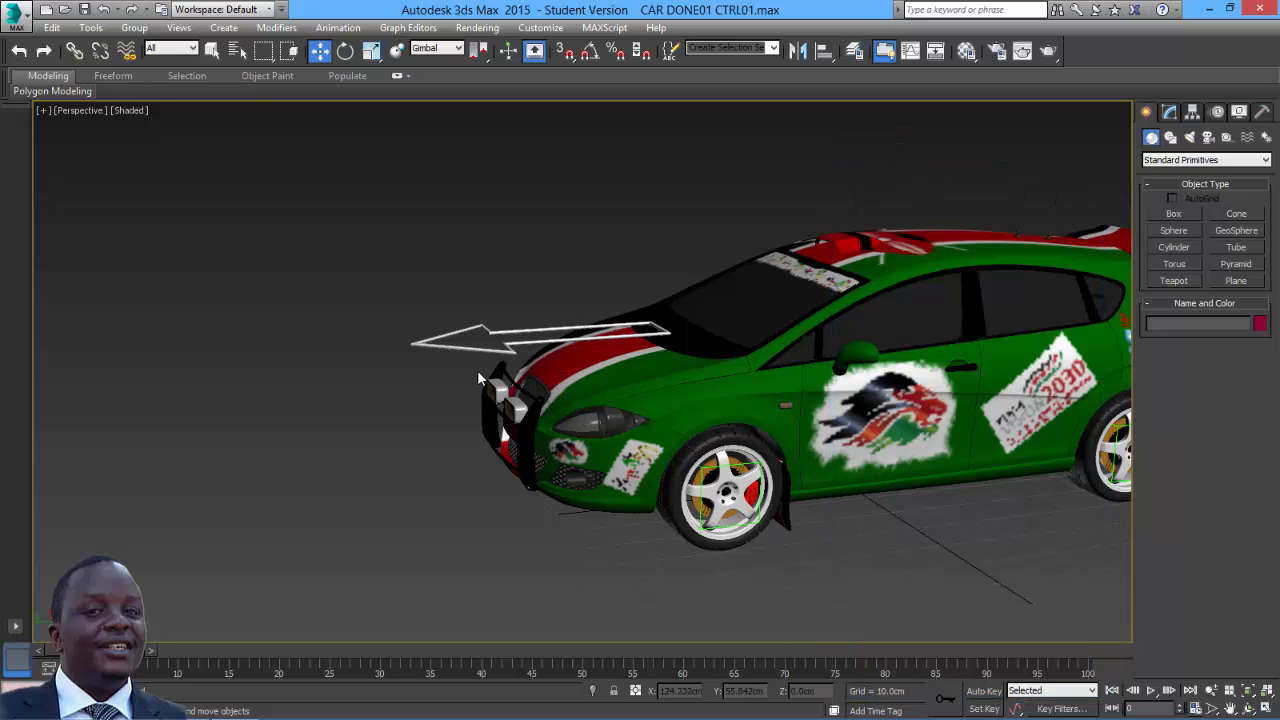
- Assign a Float Limit controller to the Z Rotation of the STEERING arrow above the hood
alt+middle_drag(477, 370, 600, 406)
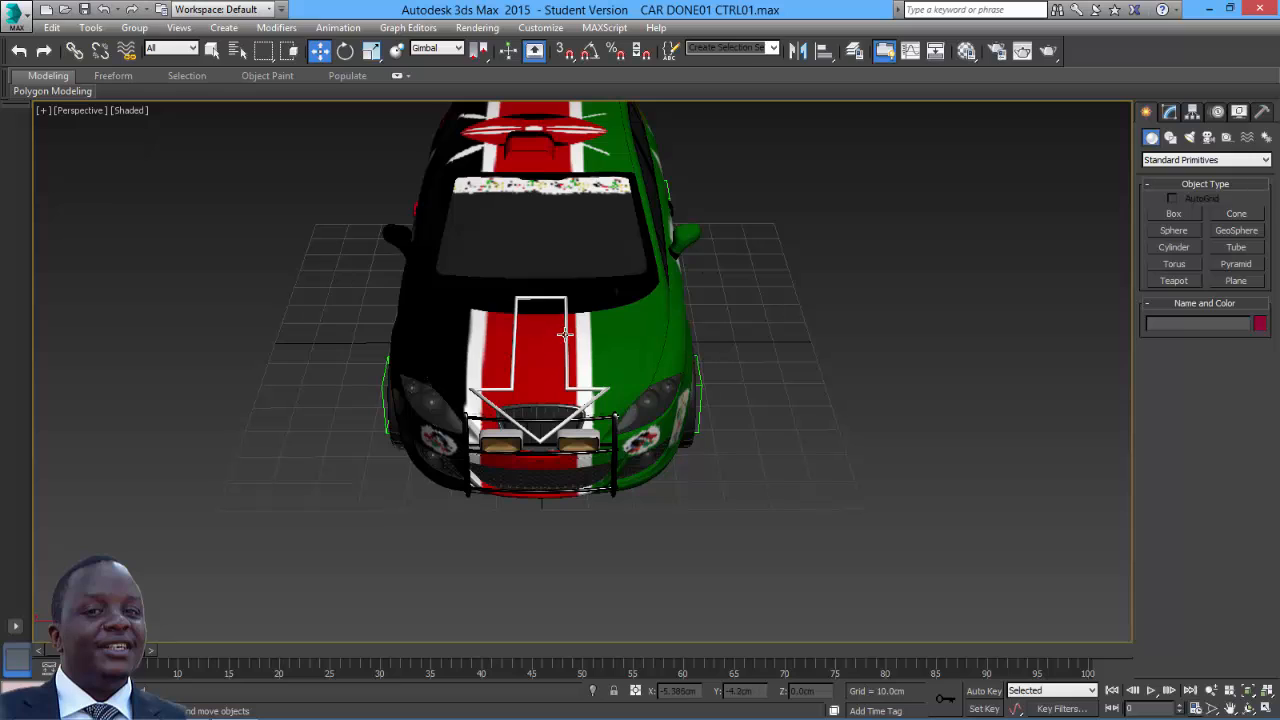
click(565, 333)
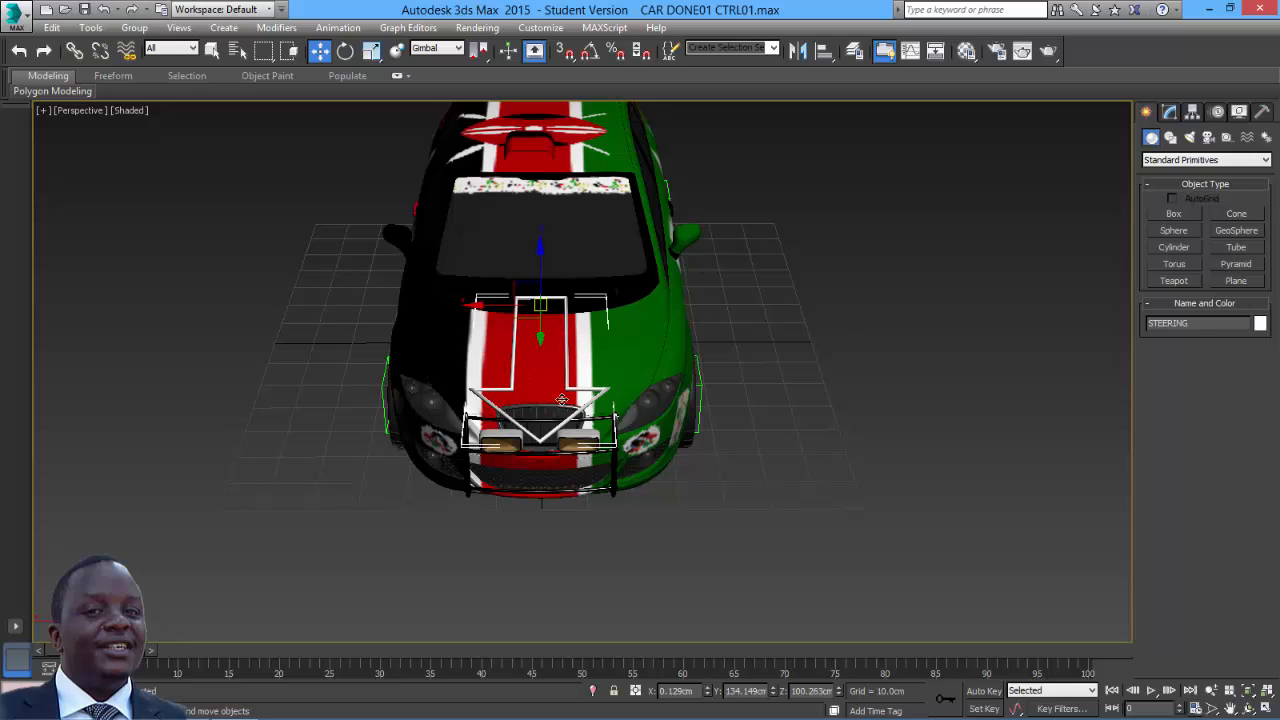
middle_drag(576, 357, 592, 365)
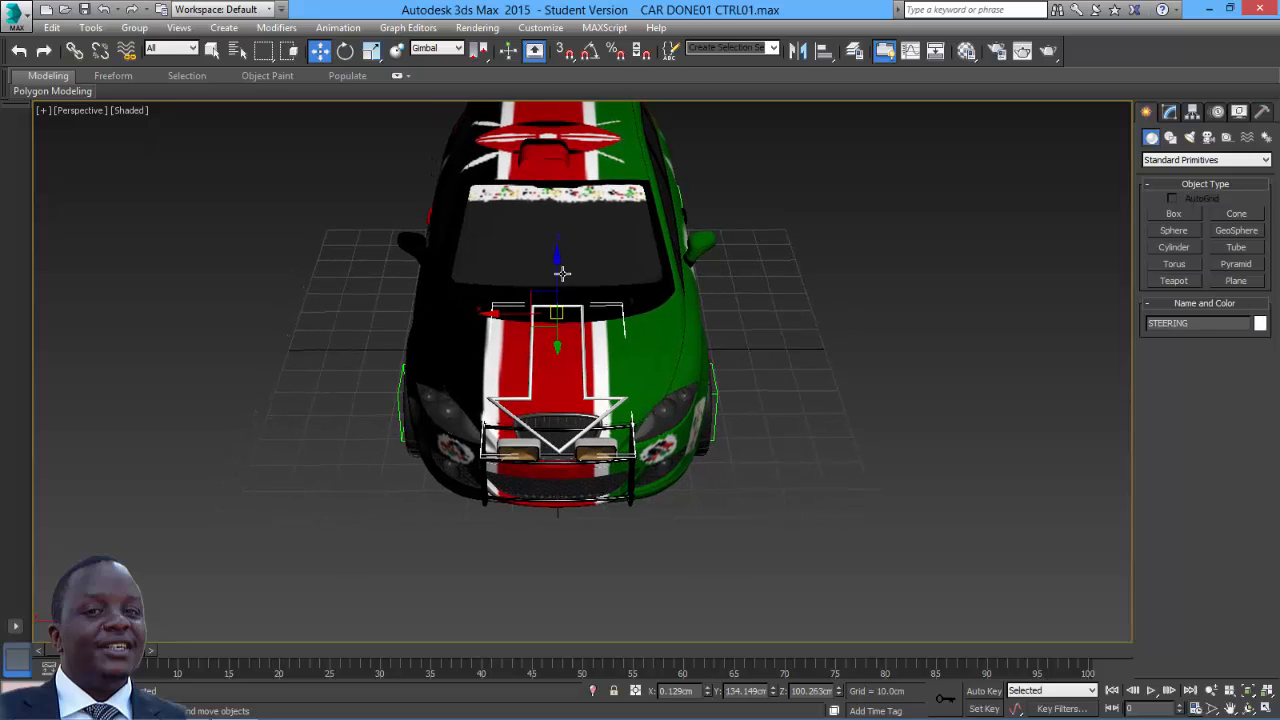
click(345, 51)
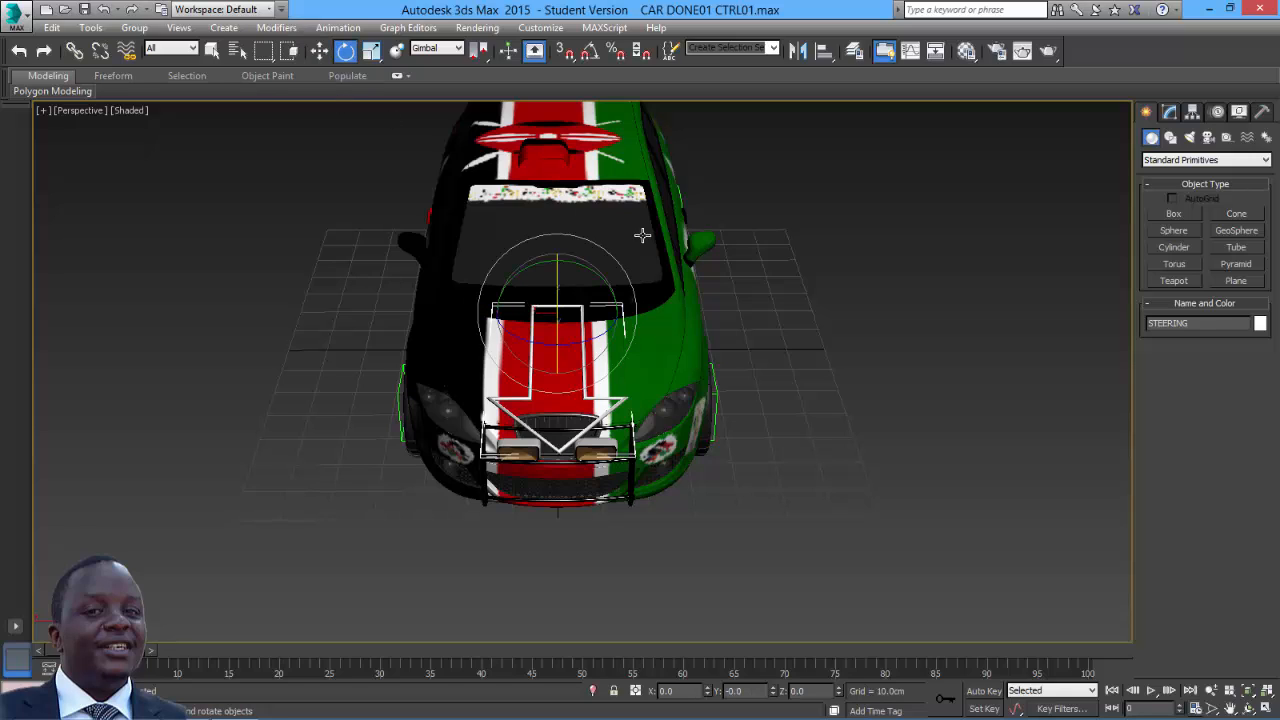
click(1216, 112)
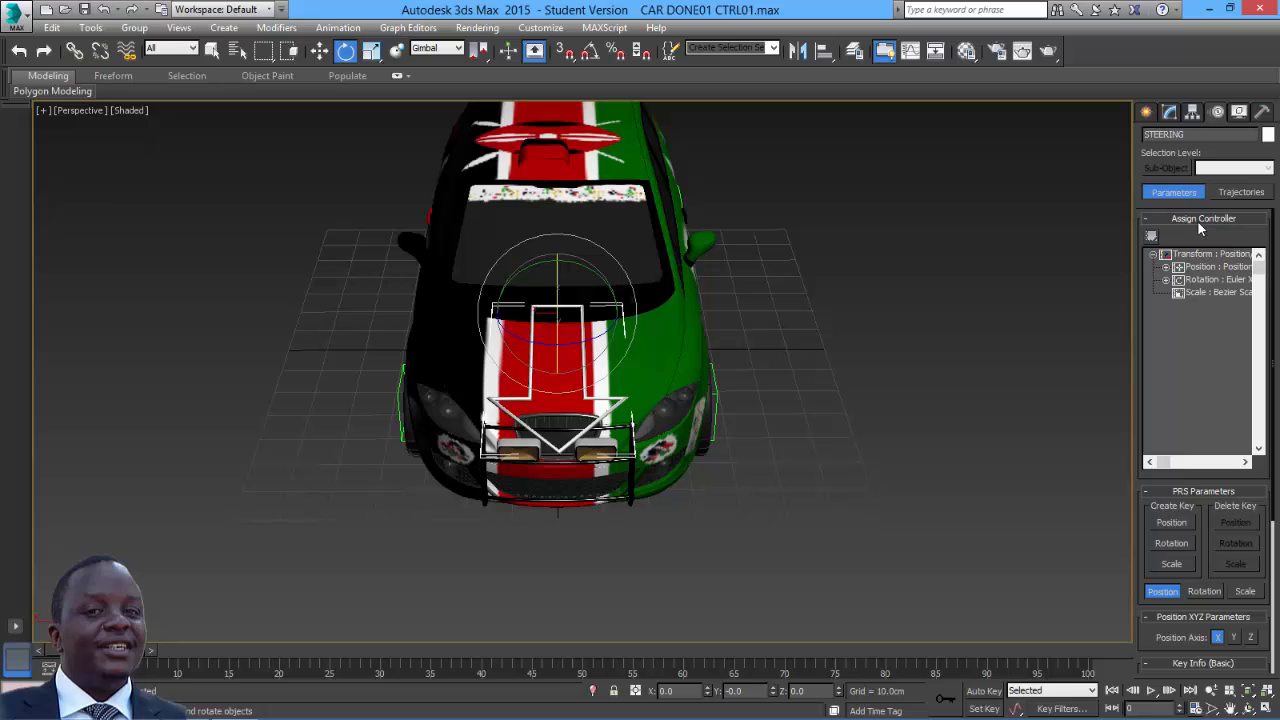
click(1165, 280)
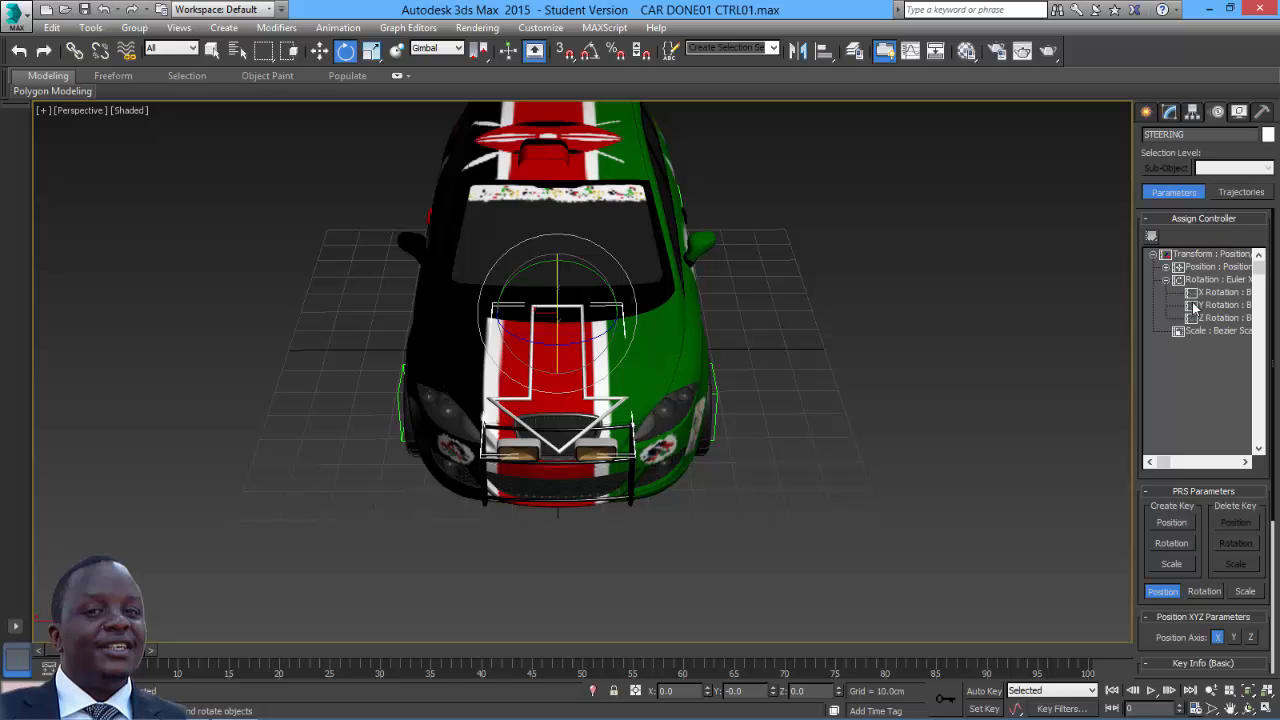
click(1151, 236)
click(574, 285)
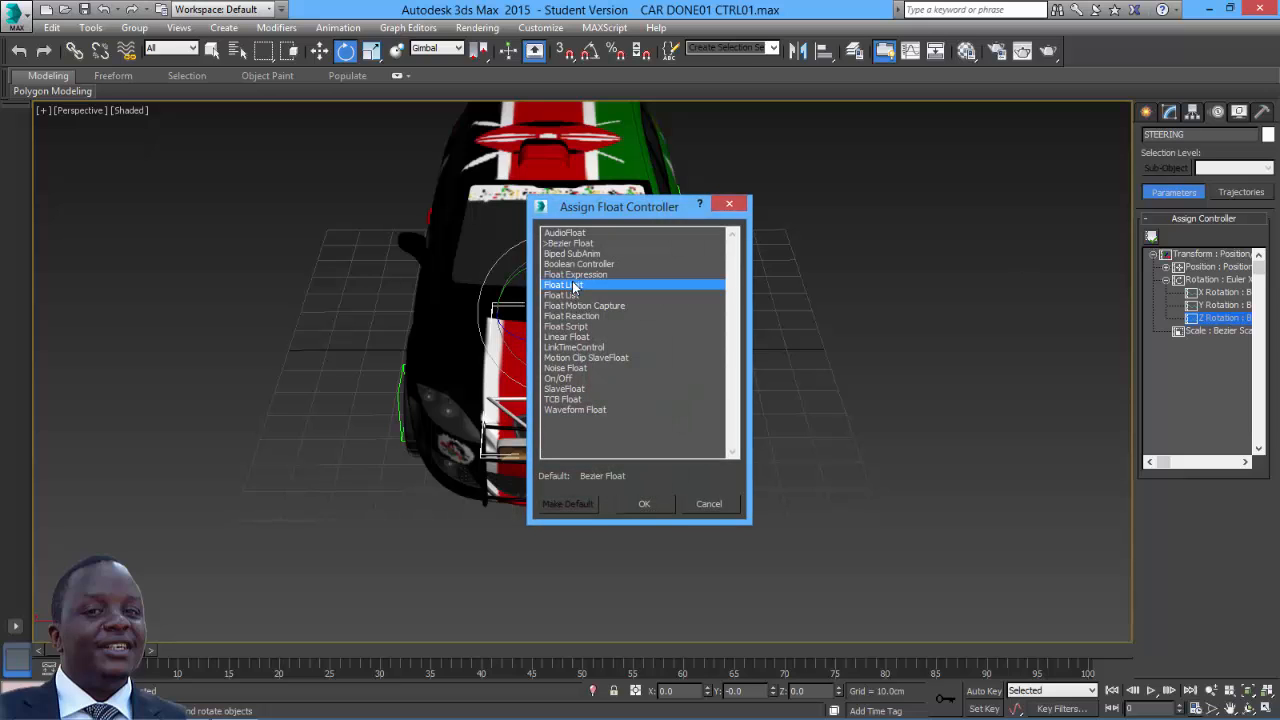
key(Return)
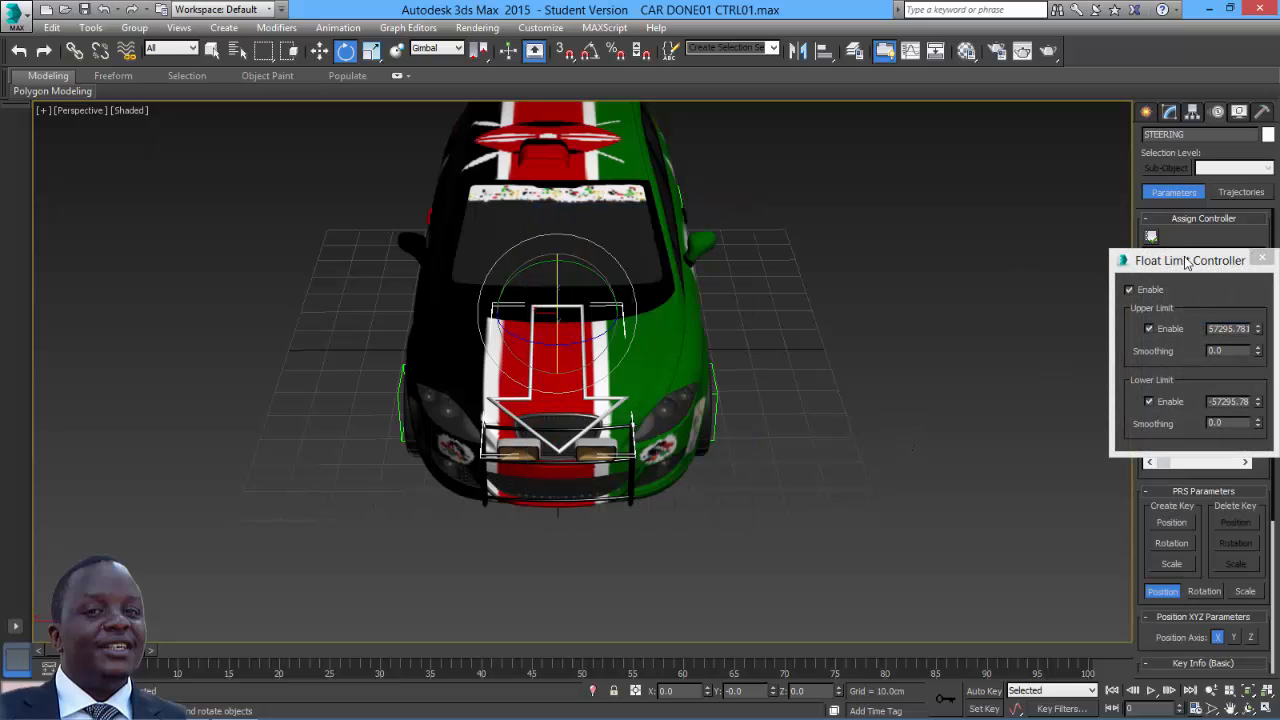
- Rotate the STEERING arrow about 22.102 degrees around Z and copy that angle for the limits
drag(1186, 258, 947, 235)
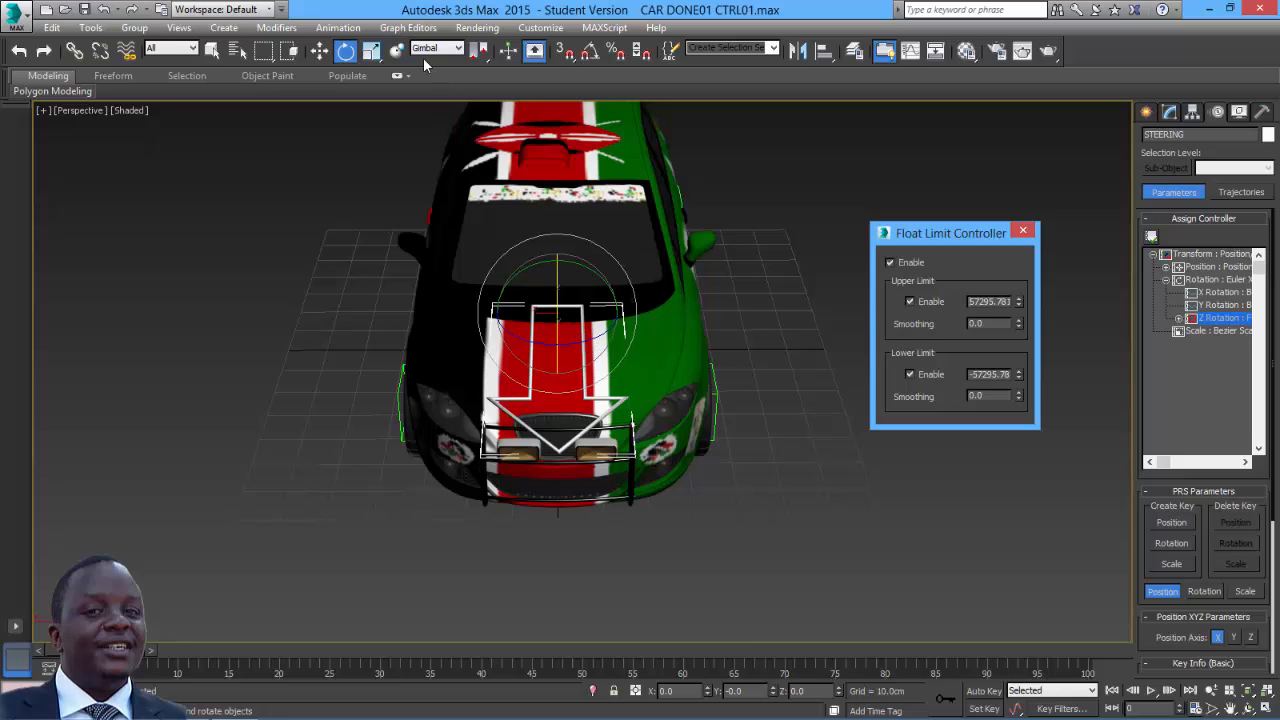
drag(585, 340, 622, 342)
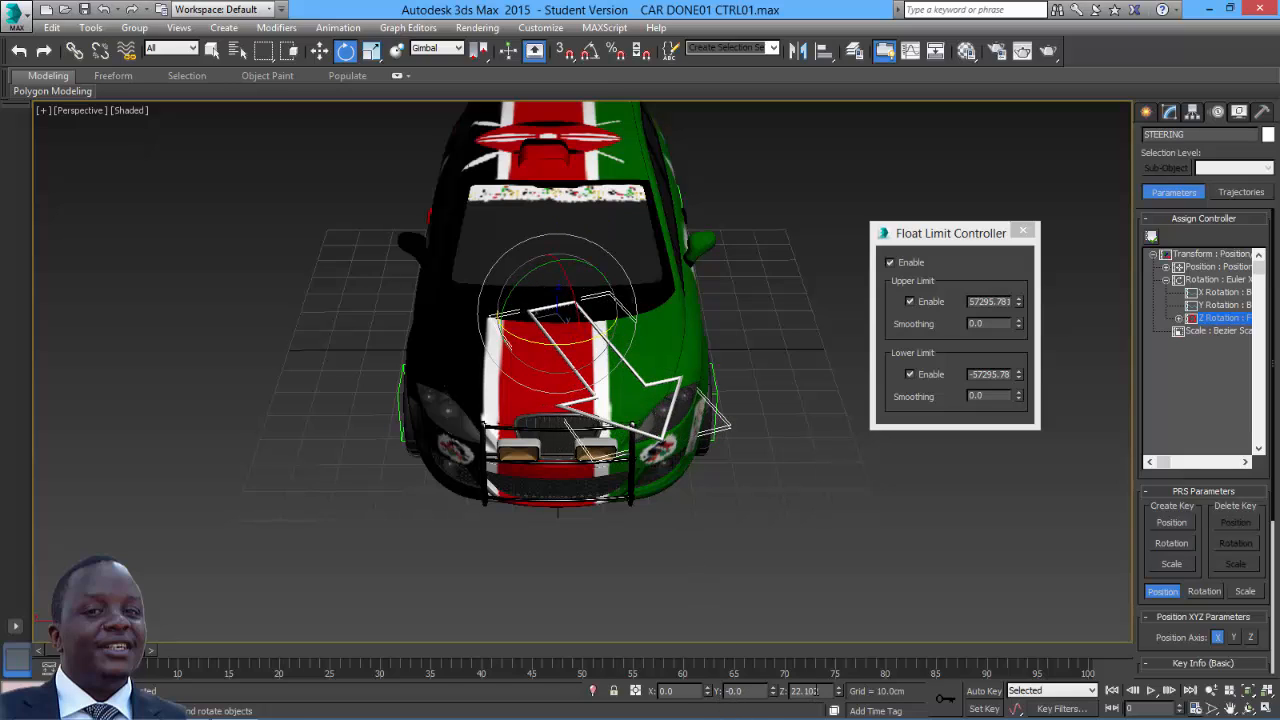
double_click(805, 690)
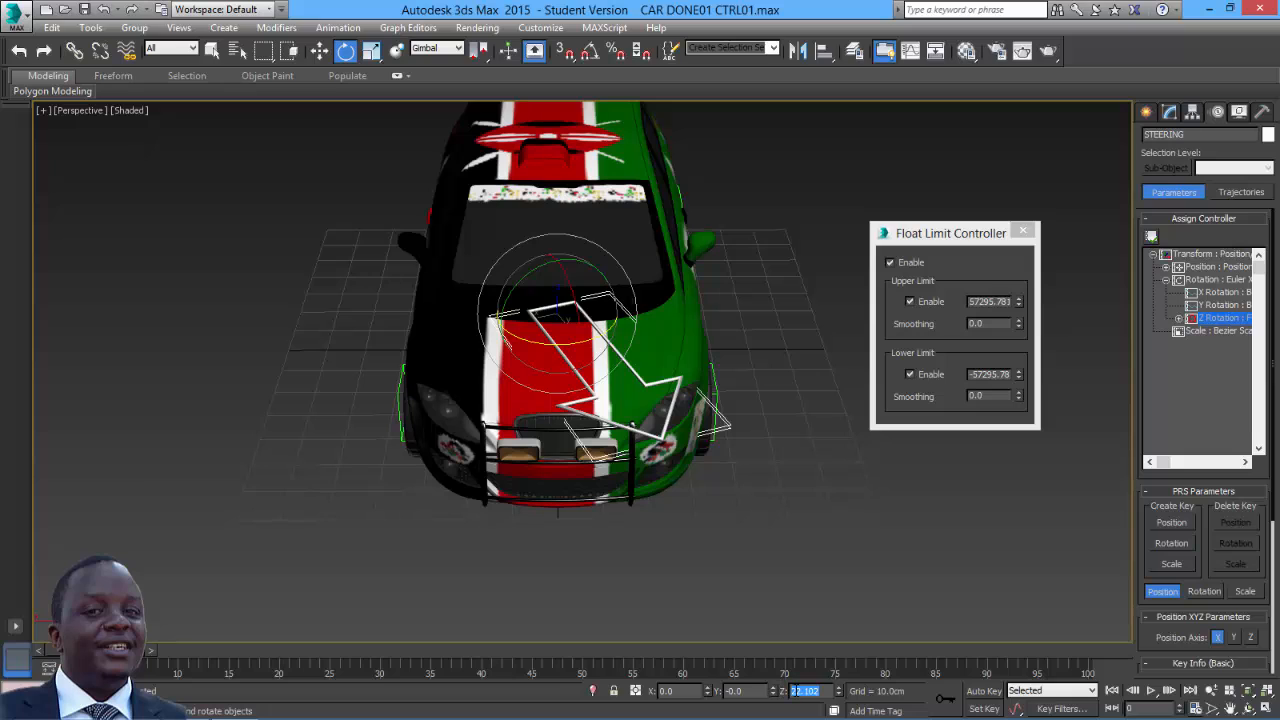
right_click(805, 690)
click(836, 525)
- Set the Z Rotation controller's upper limit to 22.102 and its lower limit to -22.102
double_click(996, 301)
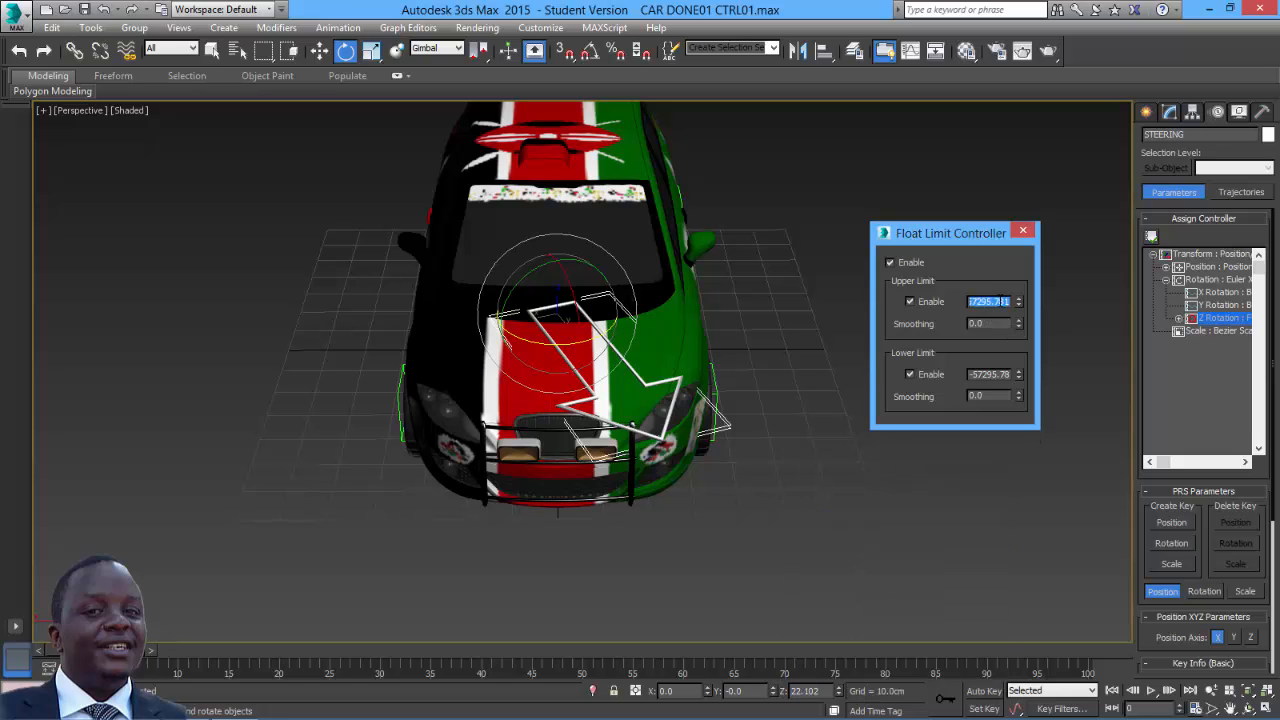
right_click(1000, 301)
click(1040, 370)
double_click(990, 374)
right_click(996, 375)
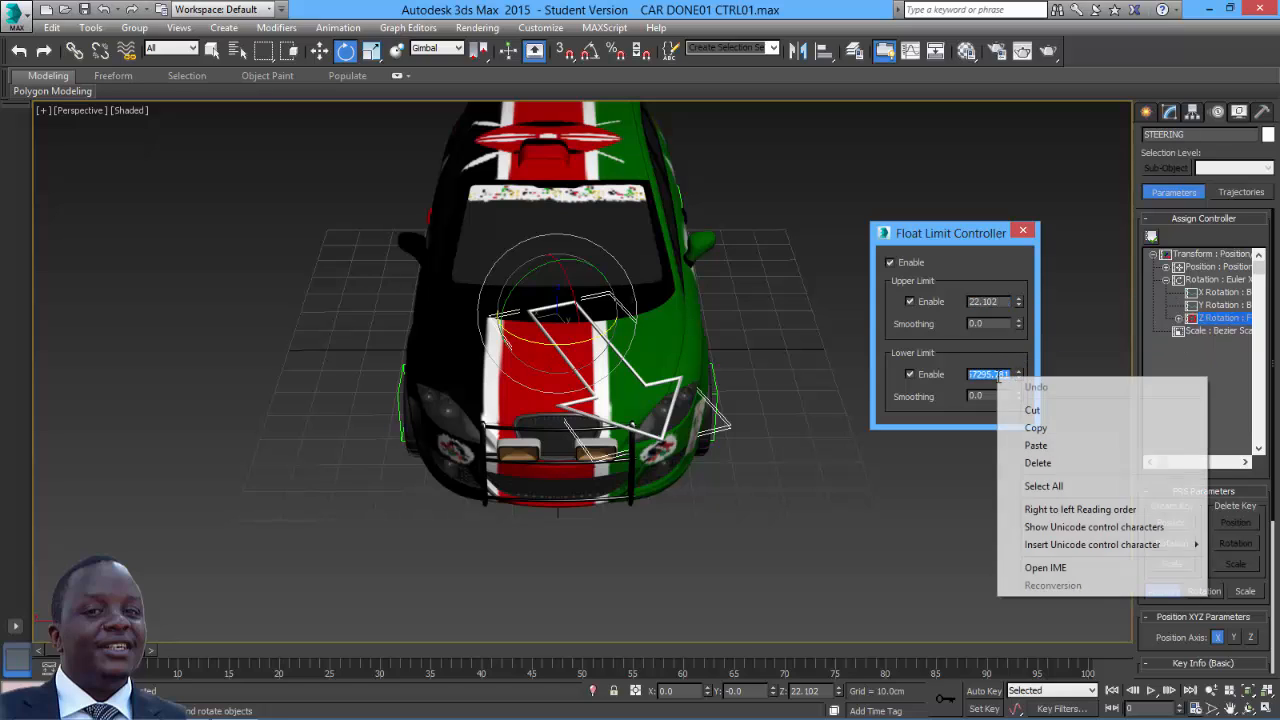
click(1036, 445)
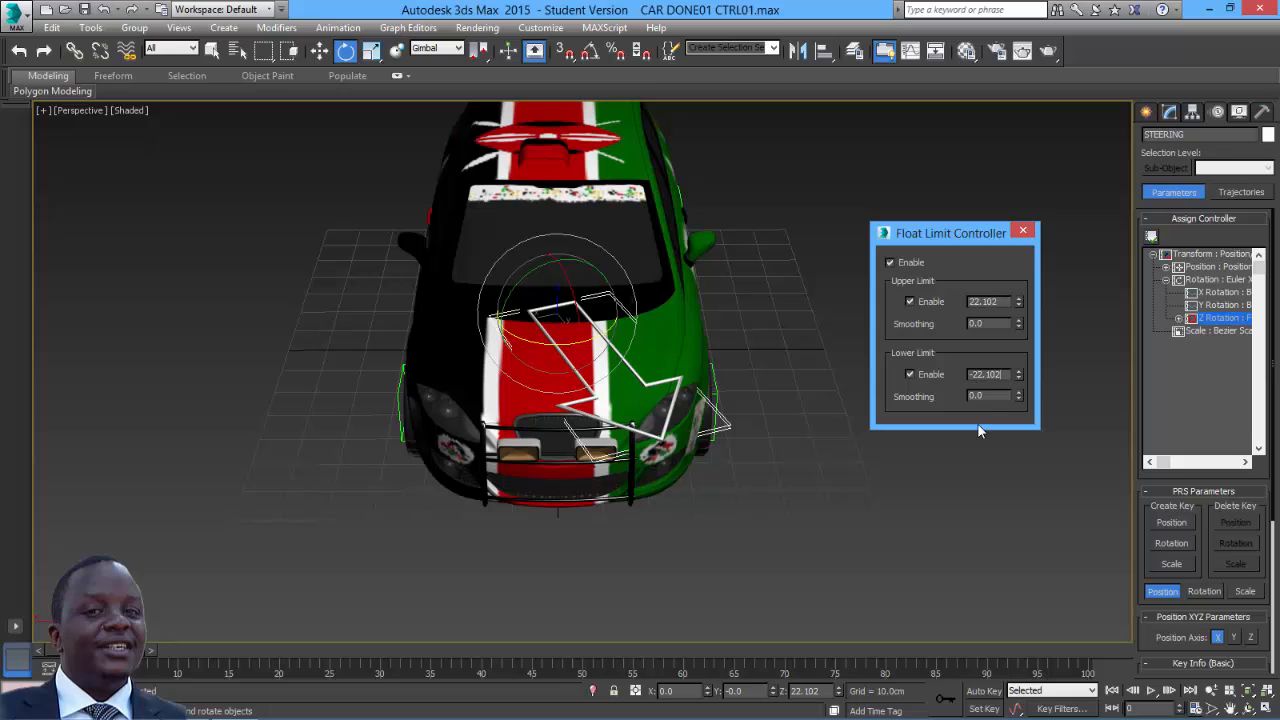
click(835, 308)
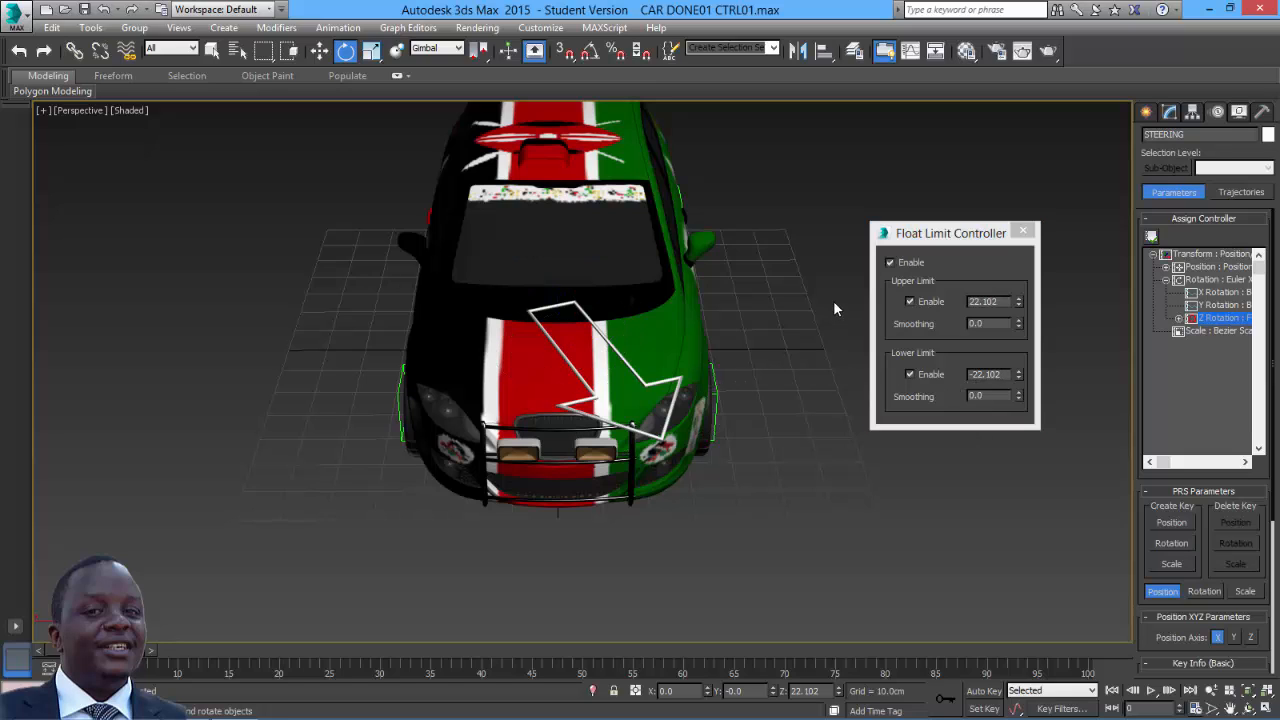
- Rotate the STEERING arrow around Z to test its limits, reset its Z rotation to 0, and close the limit settings
click(634, 374)
drag(605, 335, 570, 372)
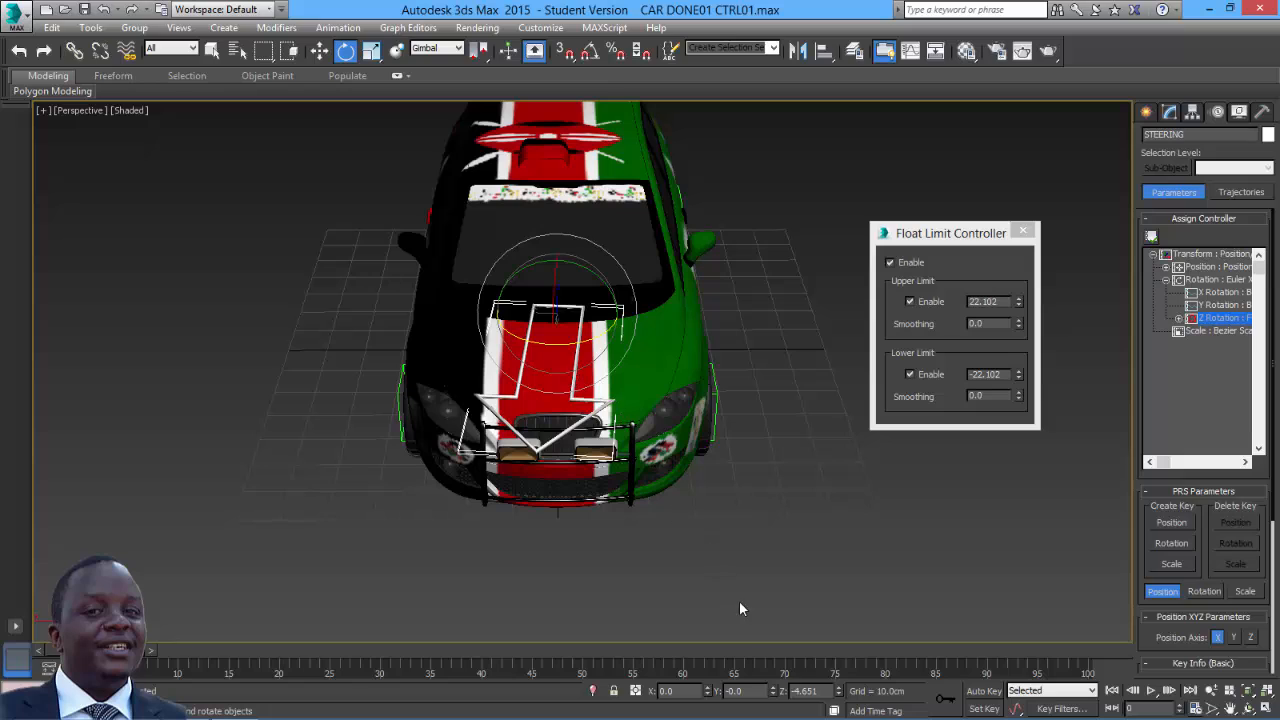
right_click(838, 692)
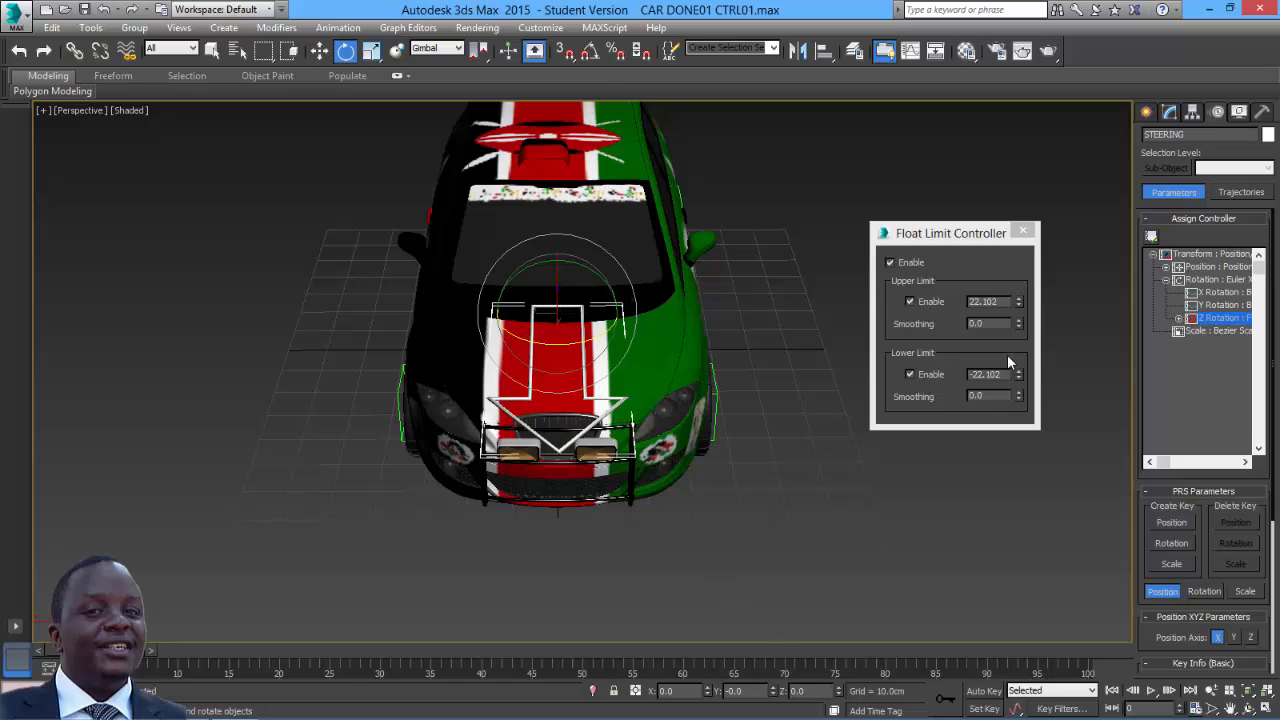
click(1022, 232)
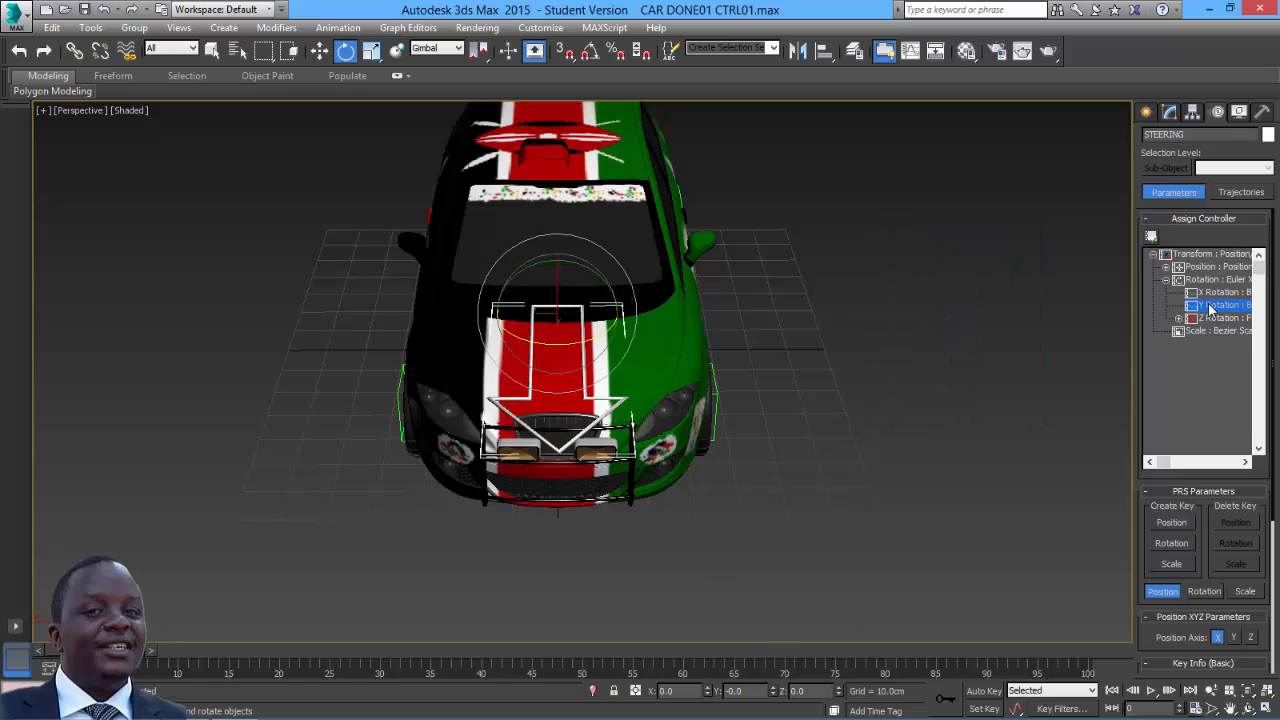
- Assign a Float Limit controller to the Y Rotation of the STEERING arrow and set its upper and lower limits to 0
click(1151, 236)
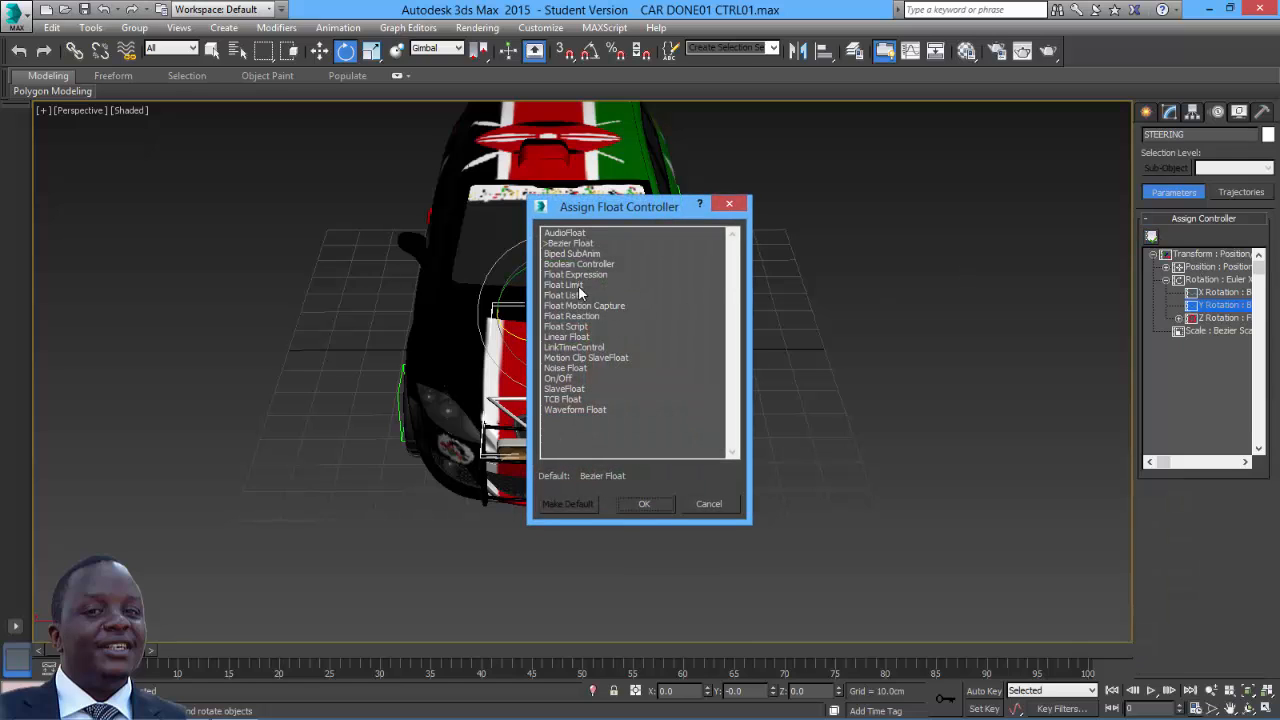
click(578, 287)
click(644, 504)
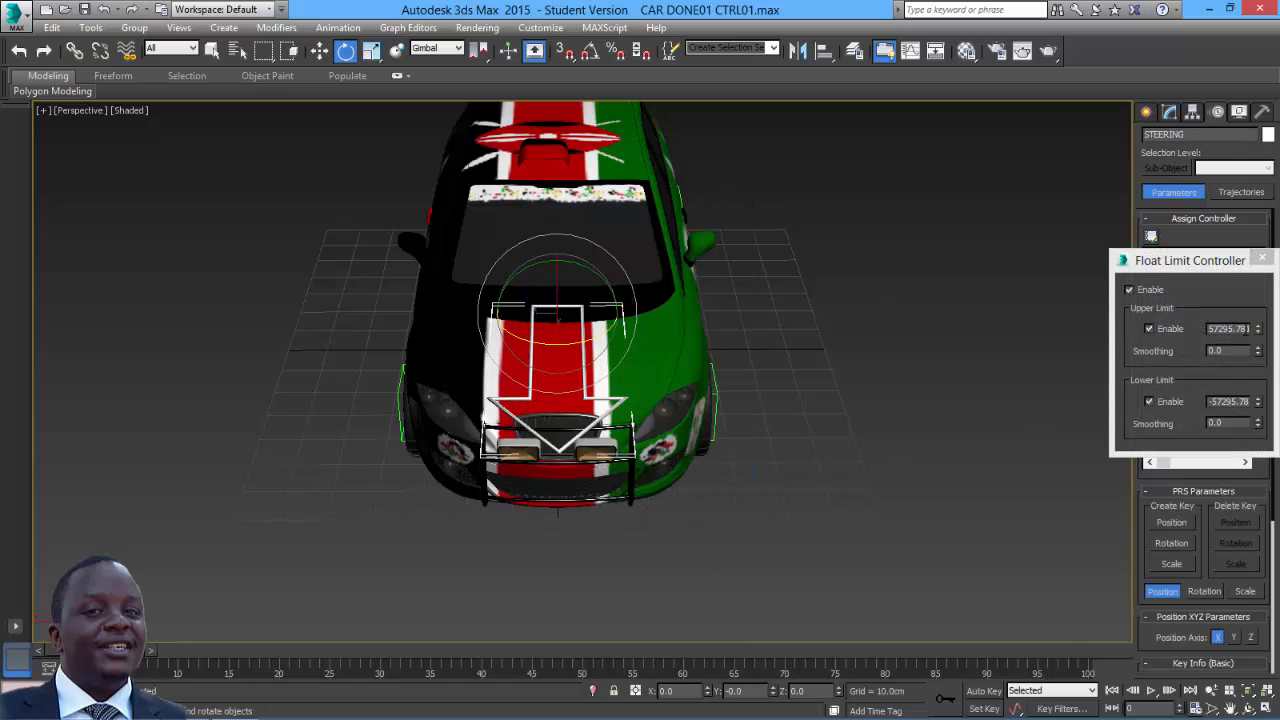
right_click(1258, 330)
right_click(1258, 402)
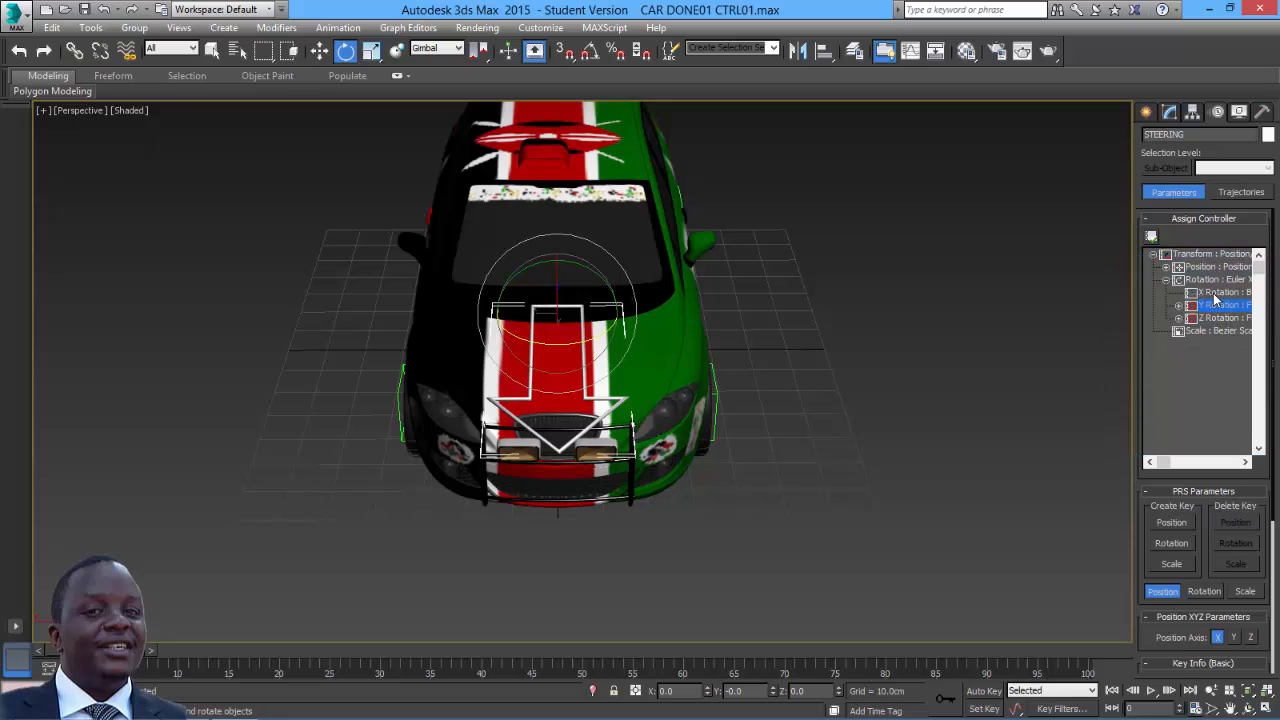
- Assign a Float Limit controller to the STEERING arrow's X Rotation with upper and lower limits of 0, and close the limit settings
click(1215, 293)
click(1151, 236)
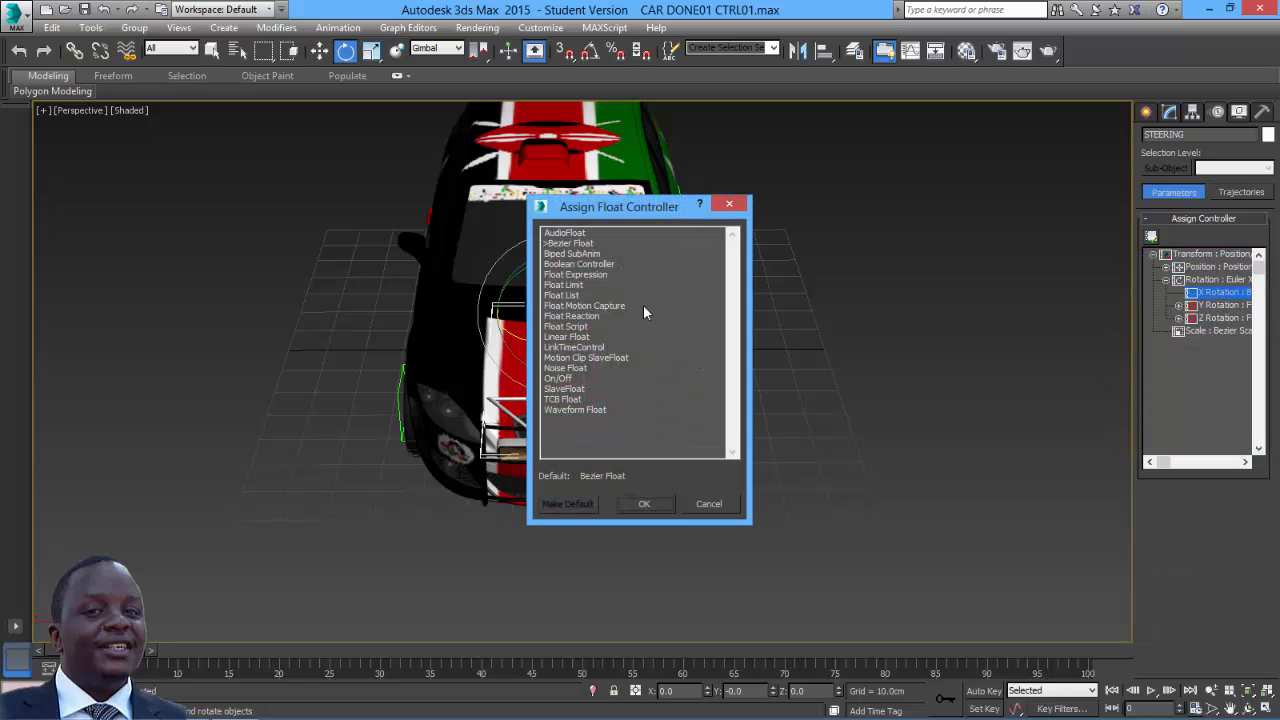
click(573, 286)
click(644, 503)
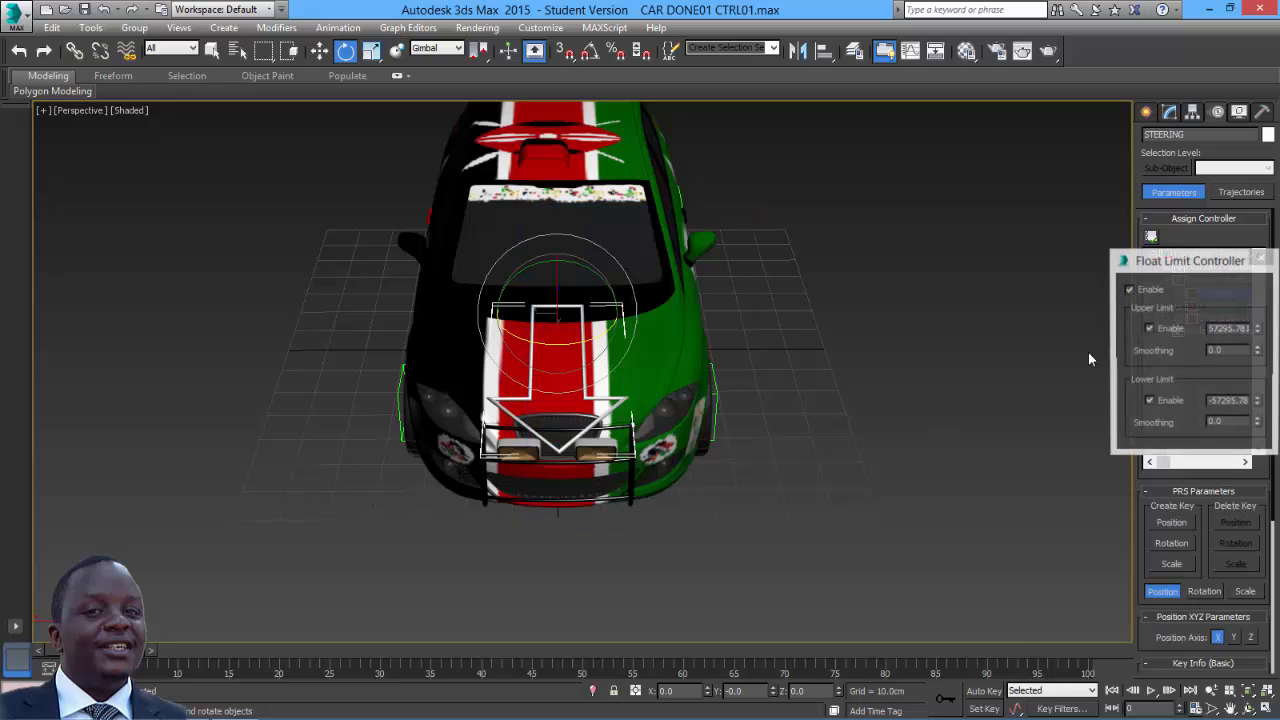
right_click(1259, 334)
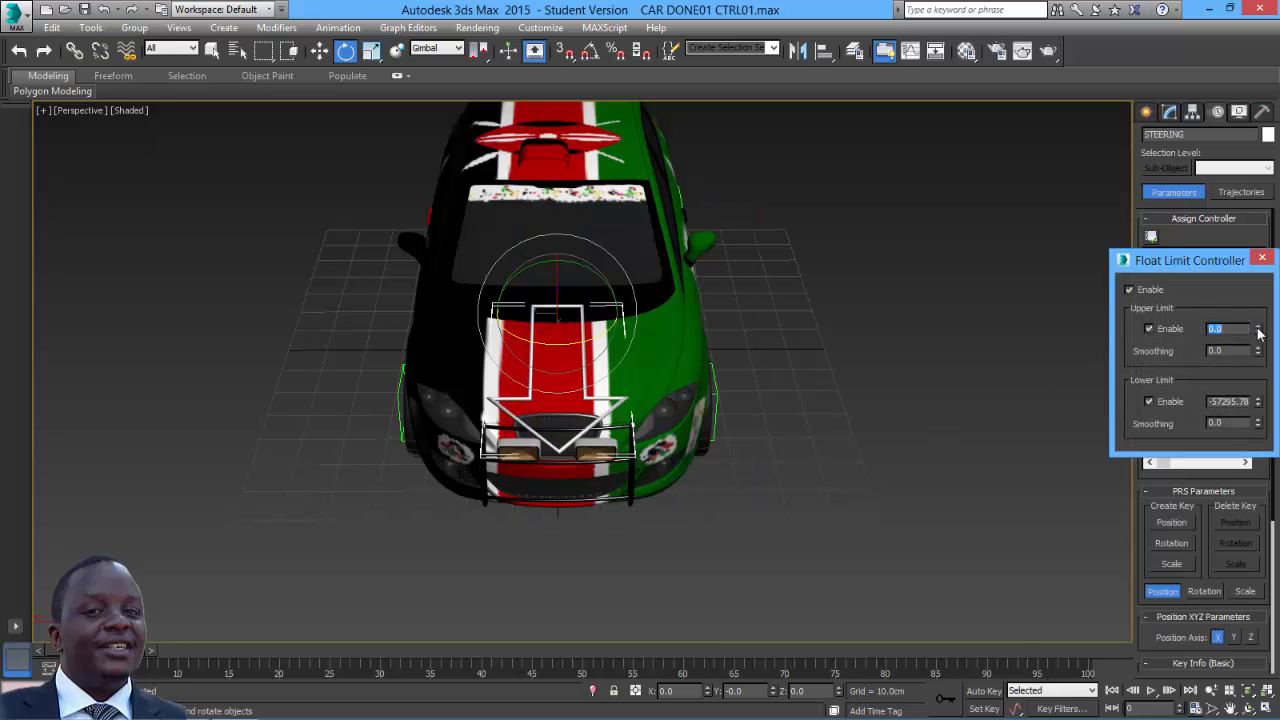
right_click(1259, 401)
click(1262, 259)
- Rotate the STEERING arrow around Y and Z to test its limits, and reset its Z rotation to 0
click(876, 382)
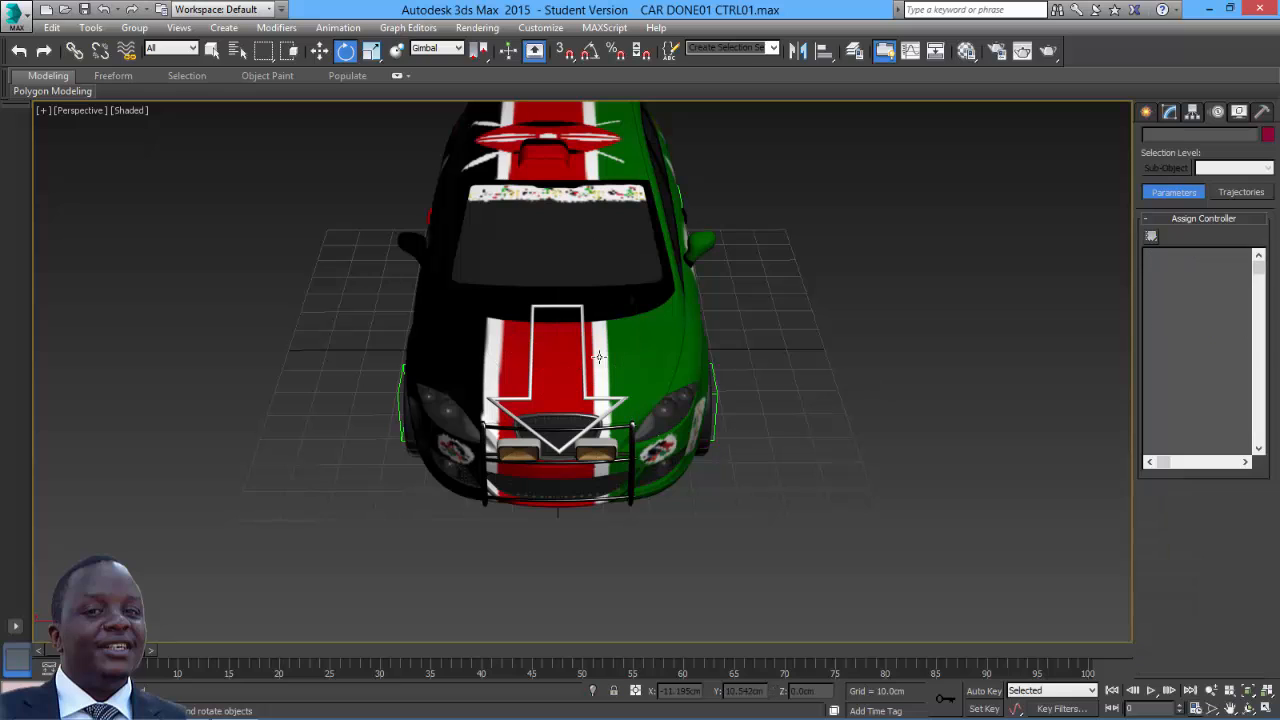
click(582, 337)
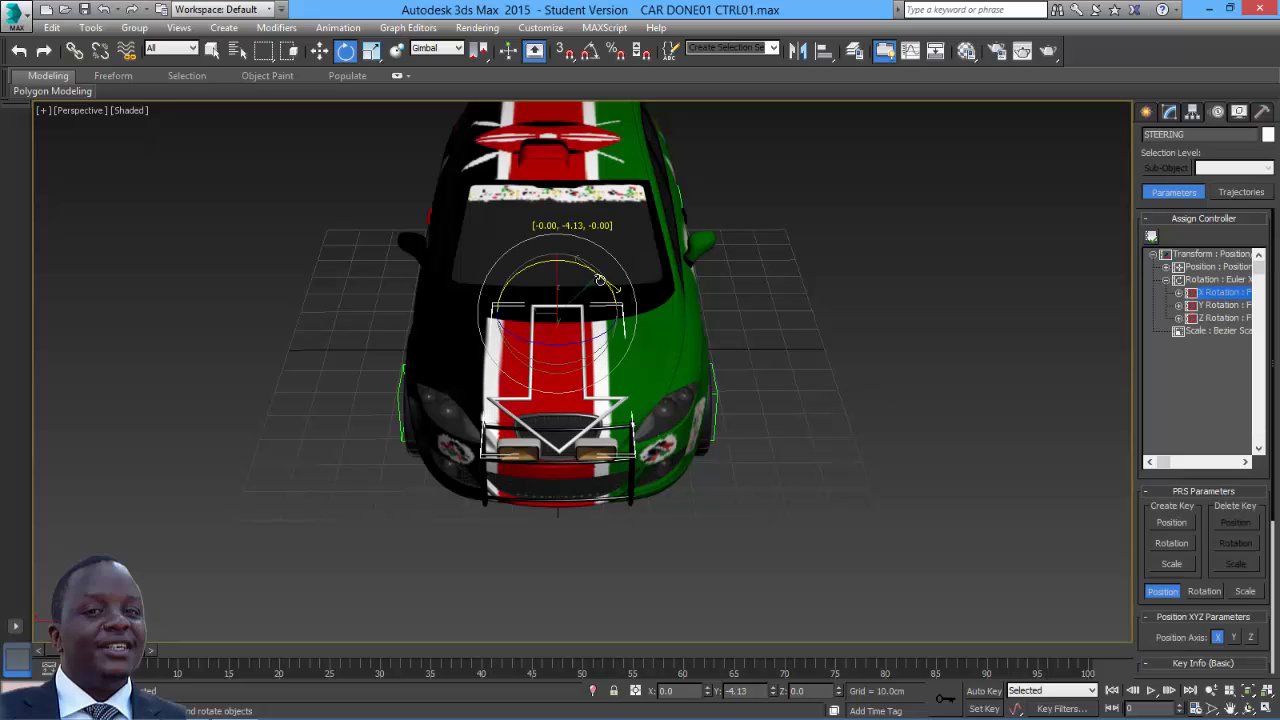
drag(600, 280, 598, 282)
mouse_move(583, 340)
mouse_down()
mouse_move(646, 330)
mouse_move(540, 352)
mouse_move(584, 352)
mouse_up()
right_click(841, 693)
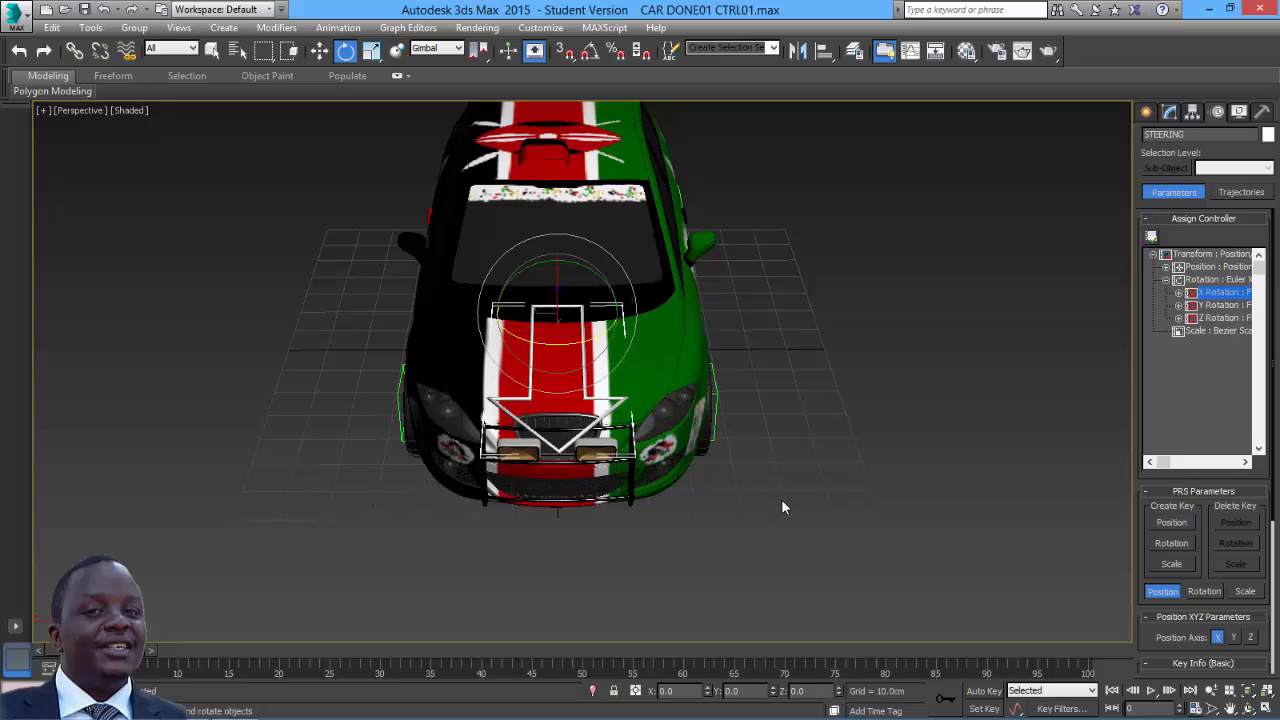
- Open the Reaction Manager and place it beside the car so that the STEERING arrow can be reached
alt+middle_drag(756, 438, 840, 487)
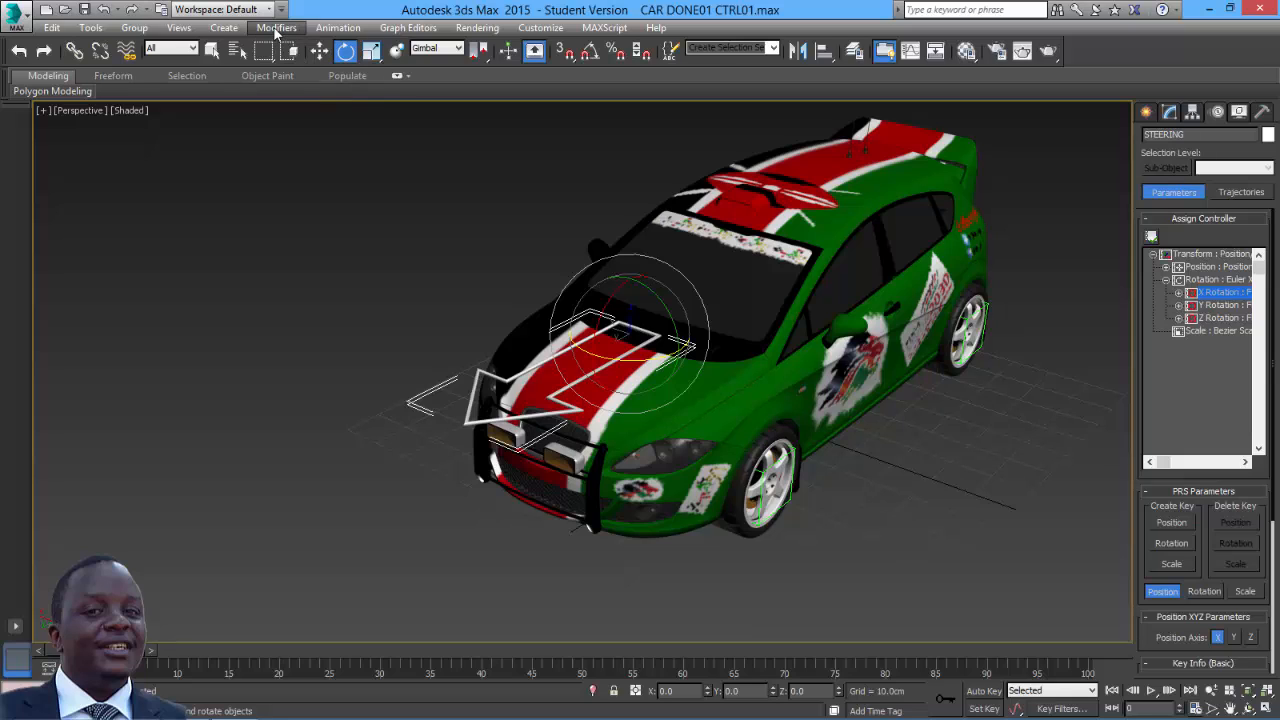
click(336, 28)
click(386, 333)
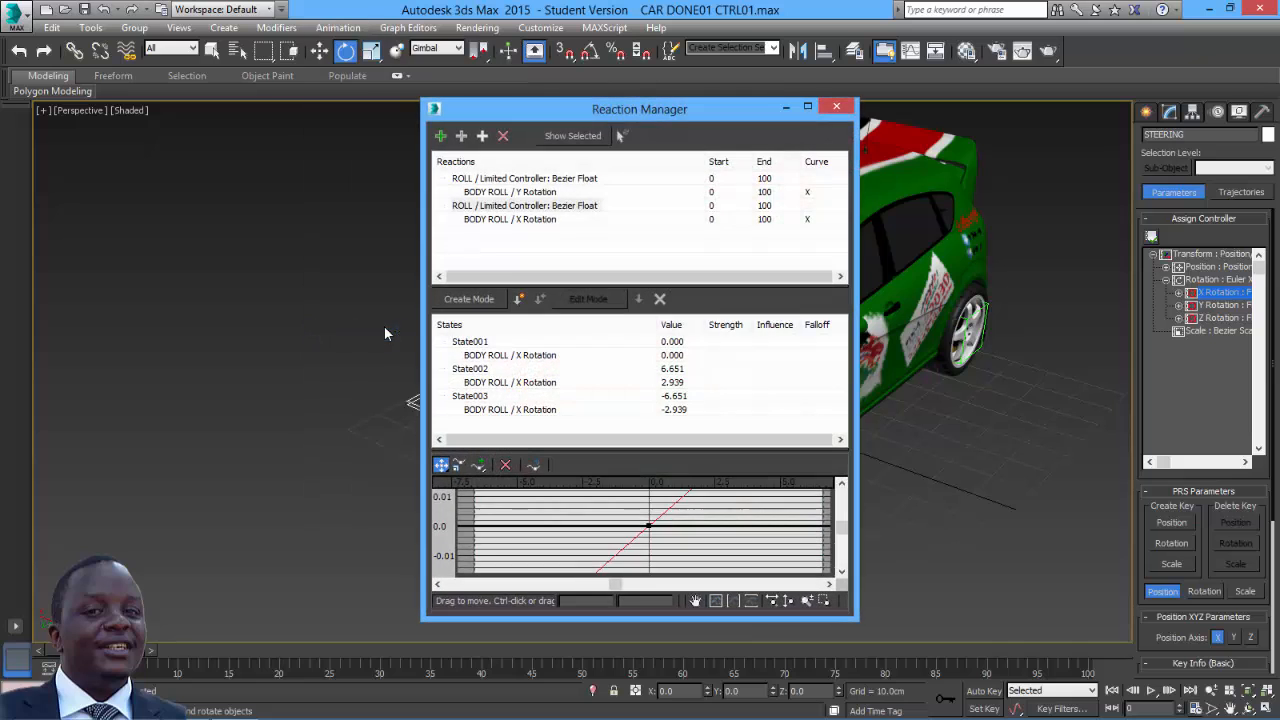
drag(490, 118, 161, 116)
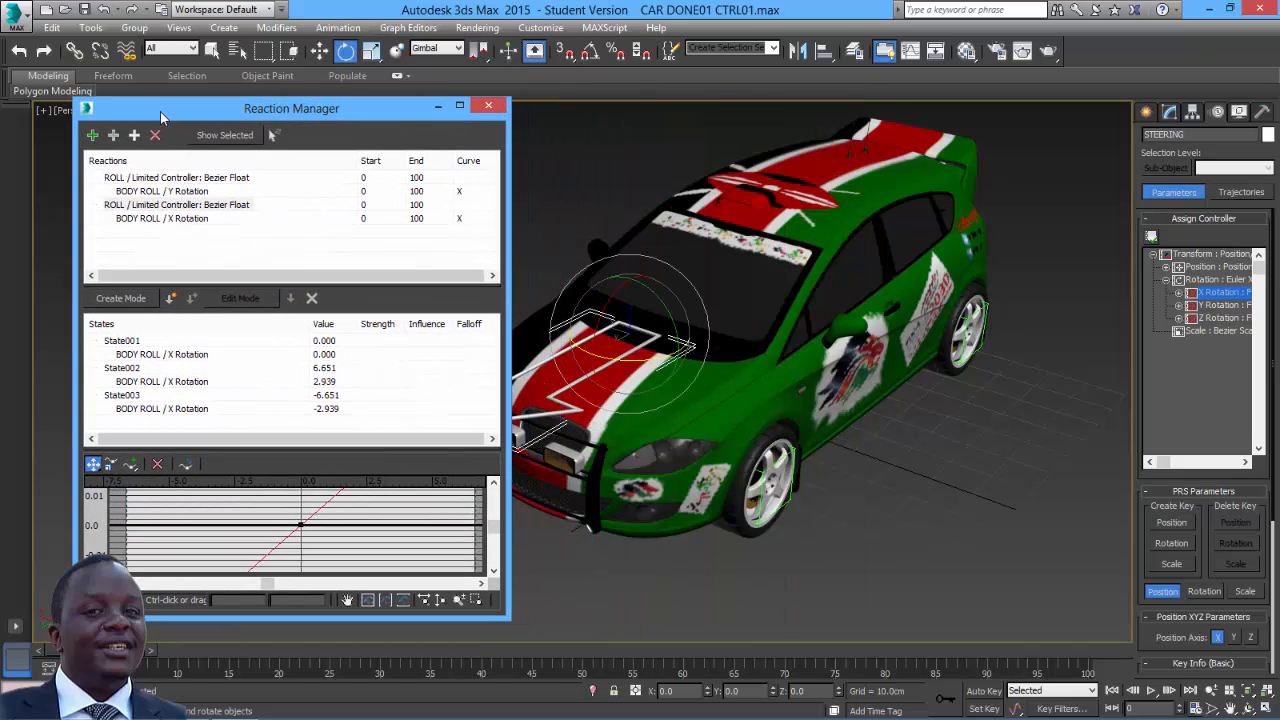
click(93, 135)
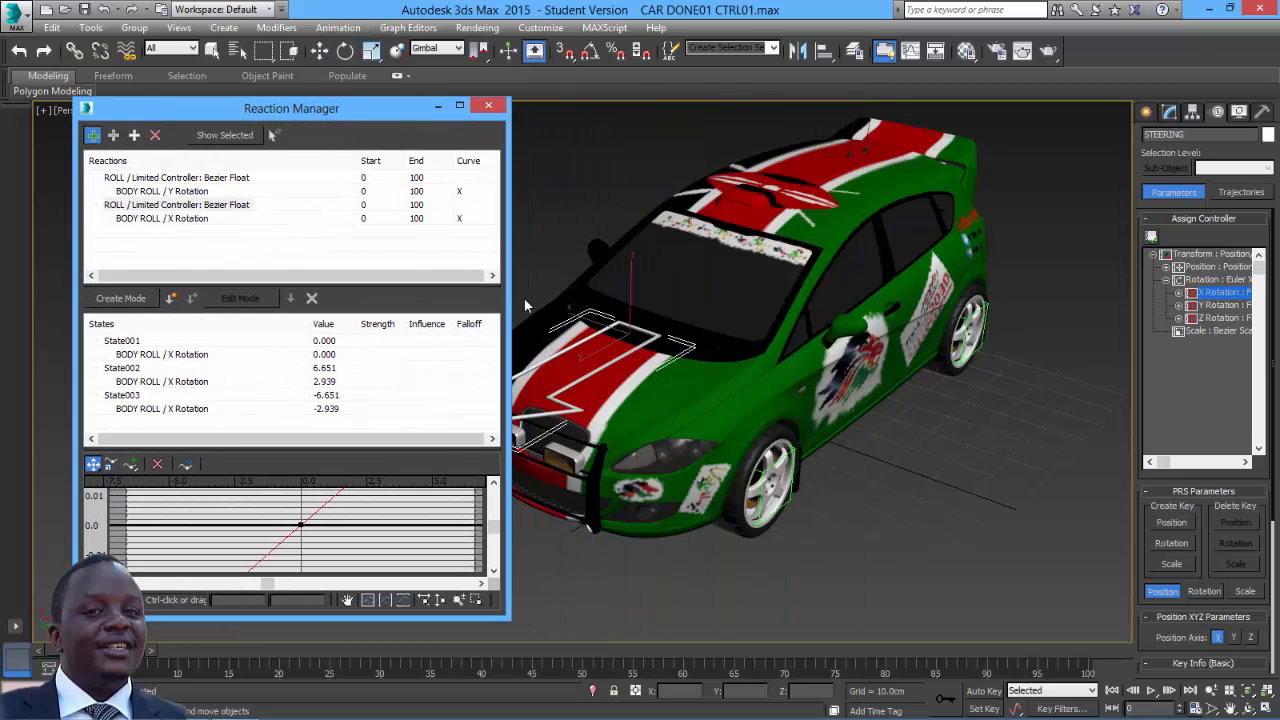
click(558, 363)
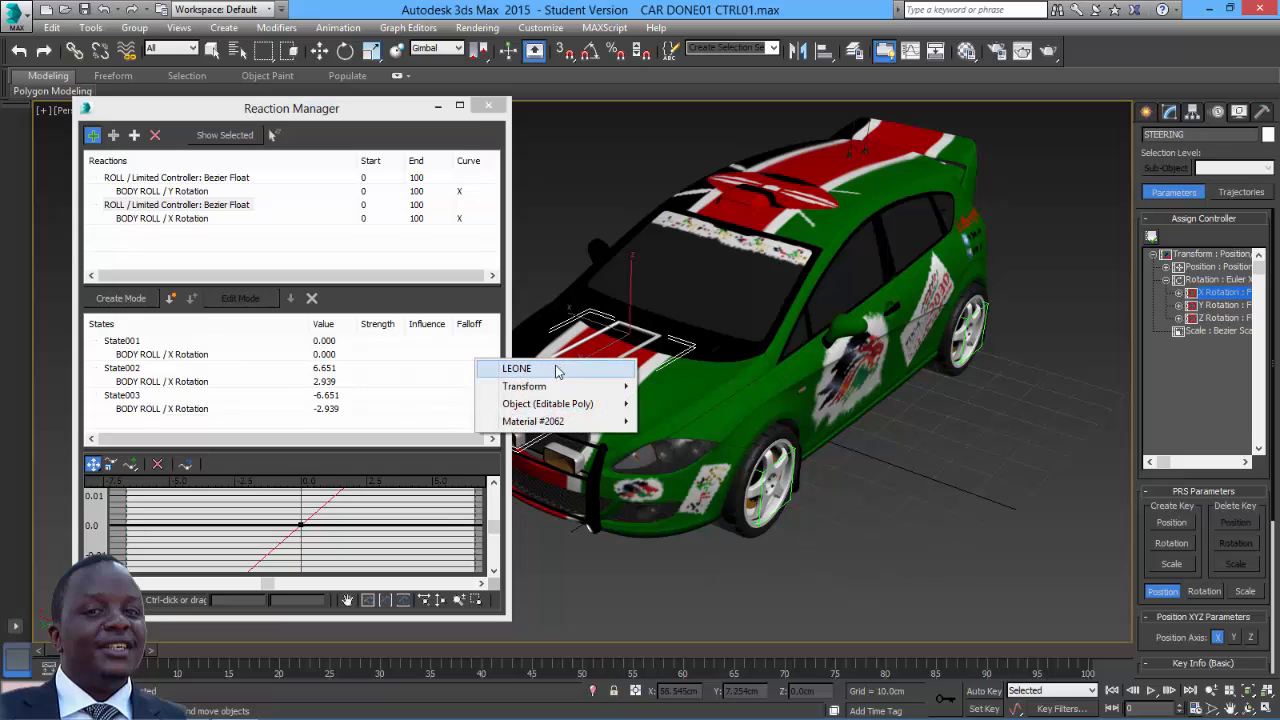
mouse_move(560, 393)
click(566, 345)
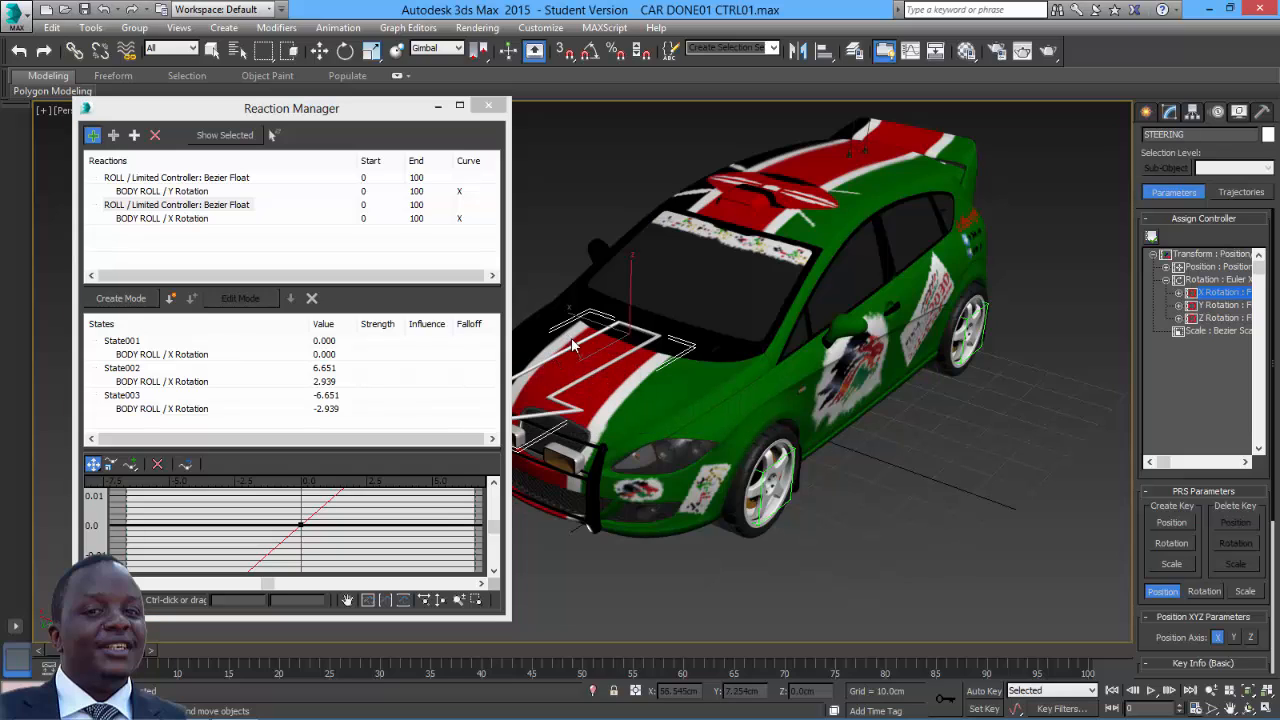
click(565, 297)
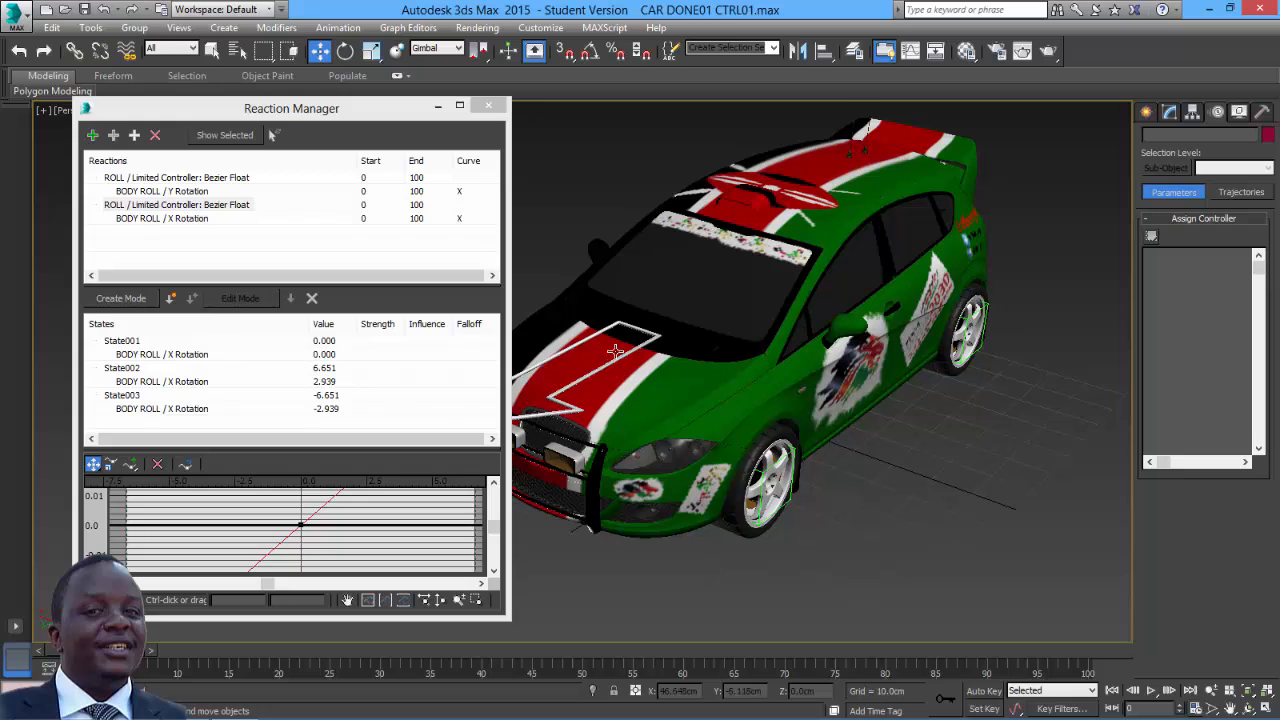
- Add the limited controller of the STEERING arrow's Z Rotation as a new reaction master
middle_drag(633, 276, 686, 255)
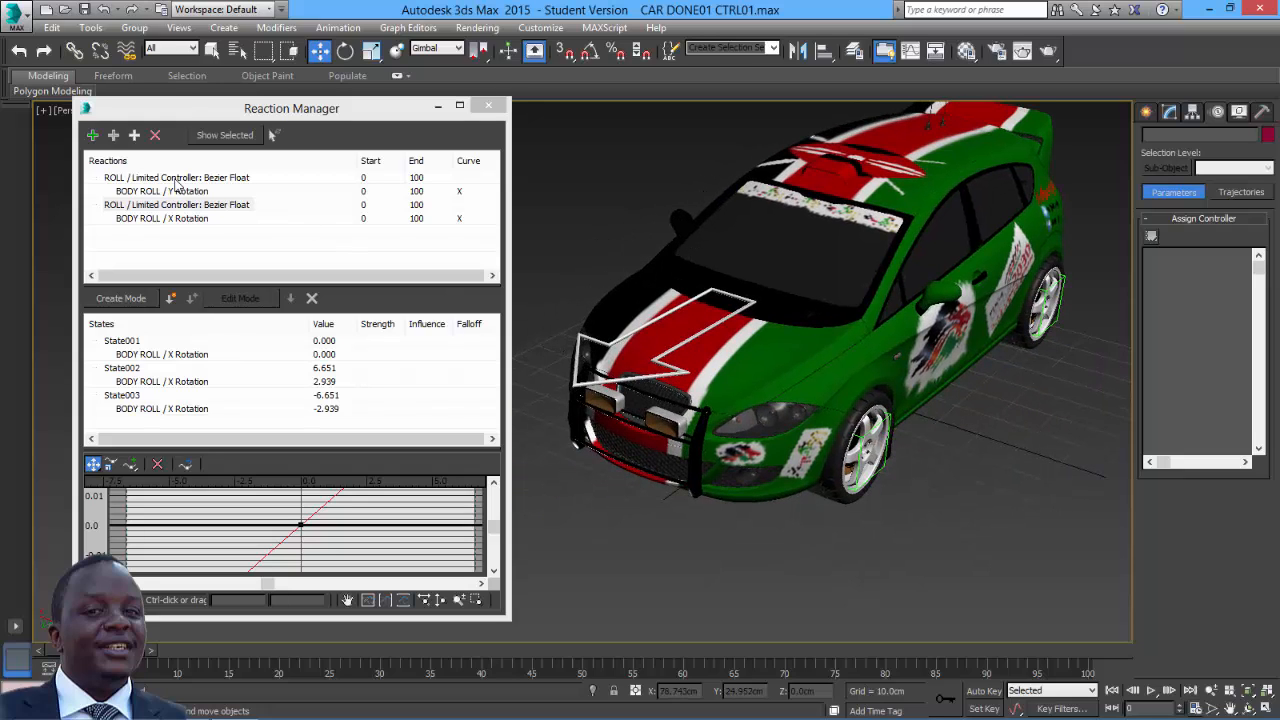
click(92, 135)
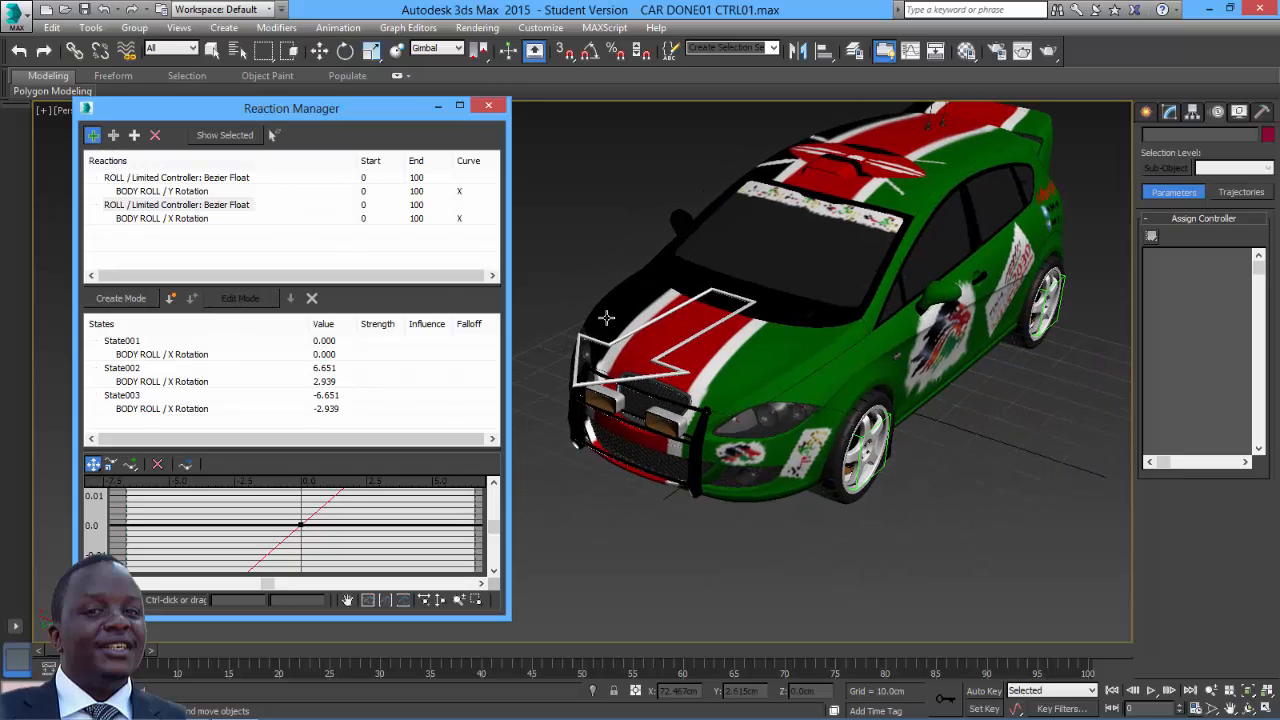
click(575, 370)
mouse_move(604, 405)
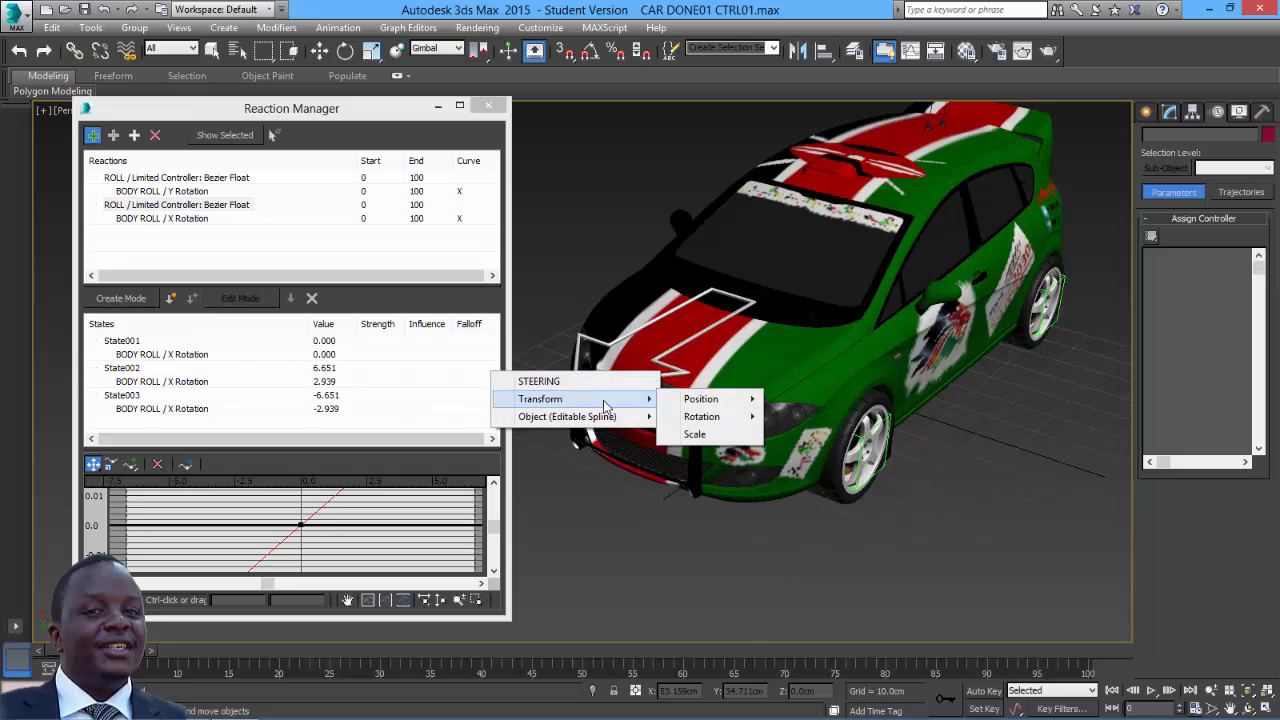
mouse_move(733, 418)
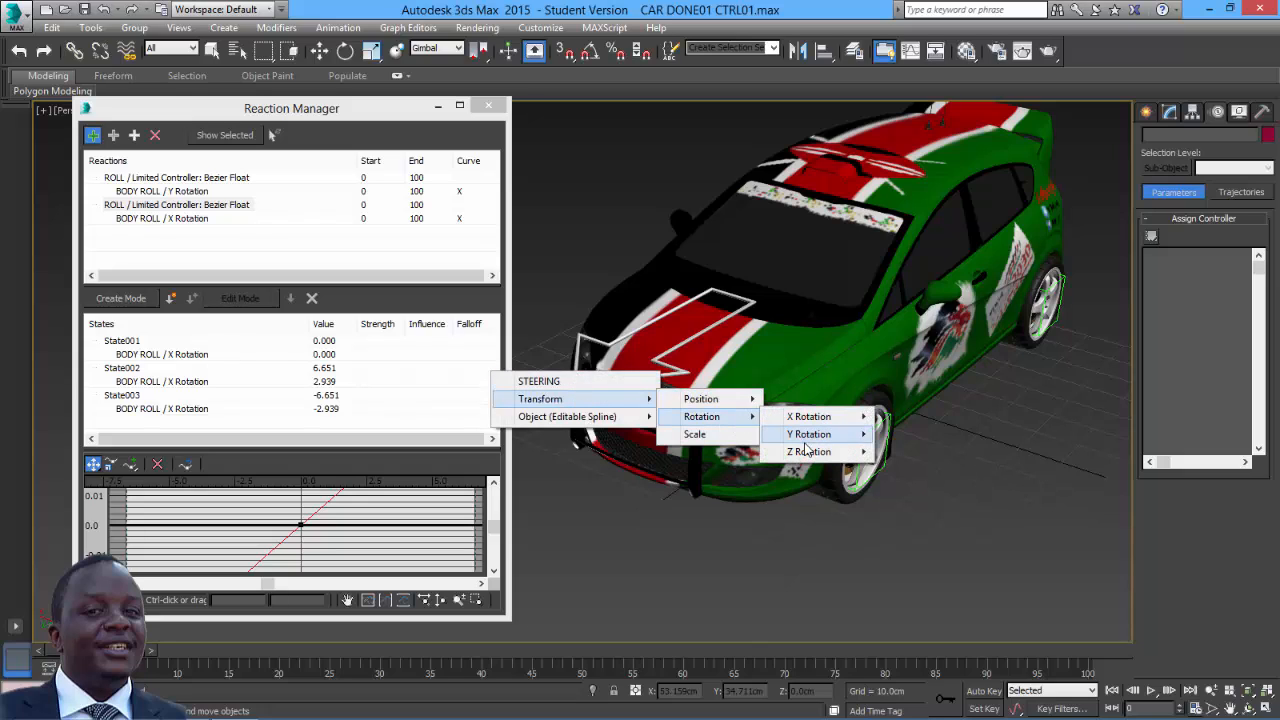
mouse_move(808, 451)
click(931, 452)
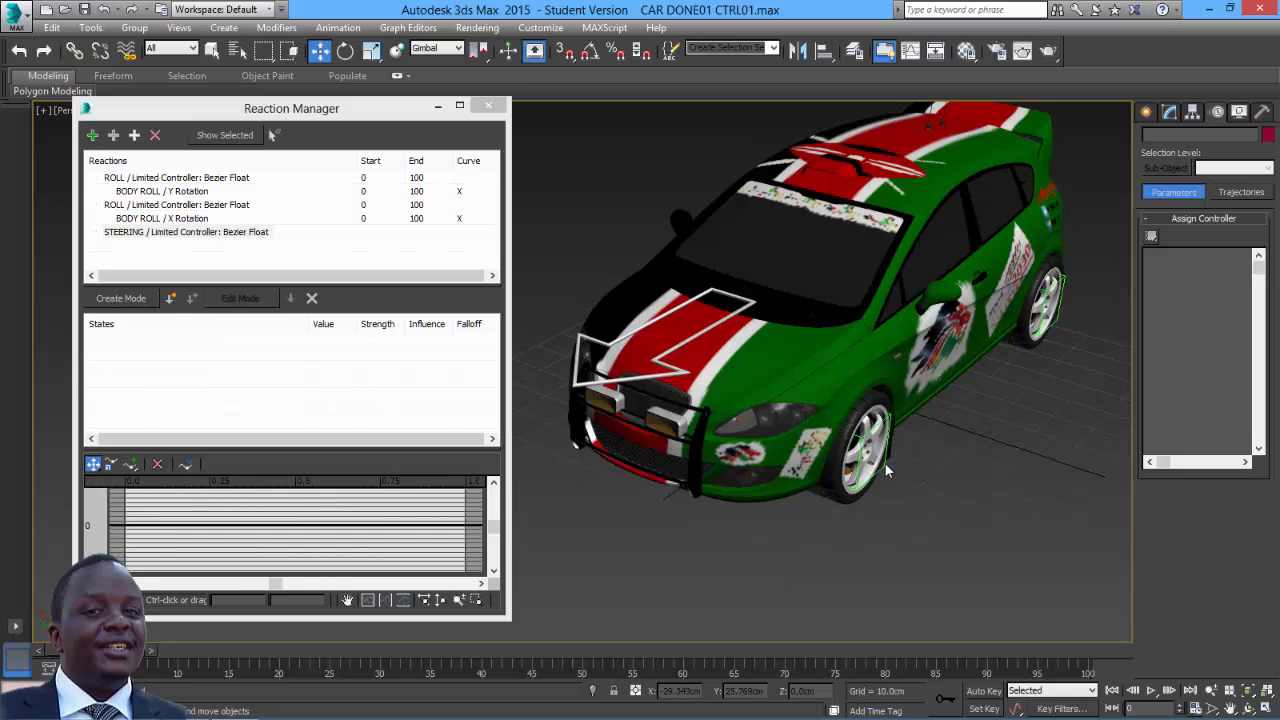
- Select the front left brake disc helper, try rotating it around its Z axis, and undo that rotation
click(886, 470)
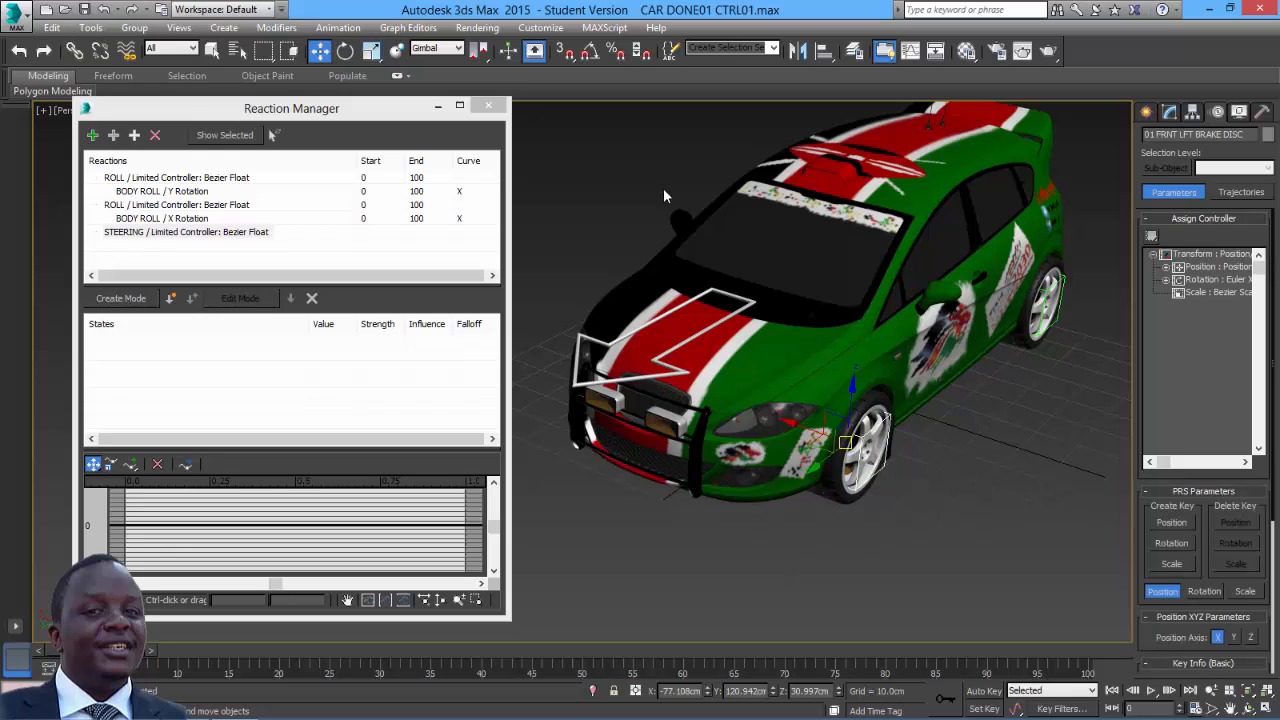
click(345, 50)
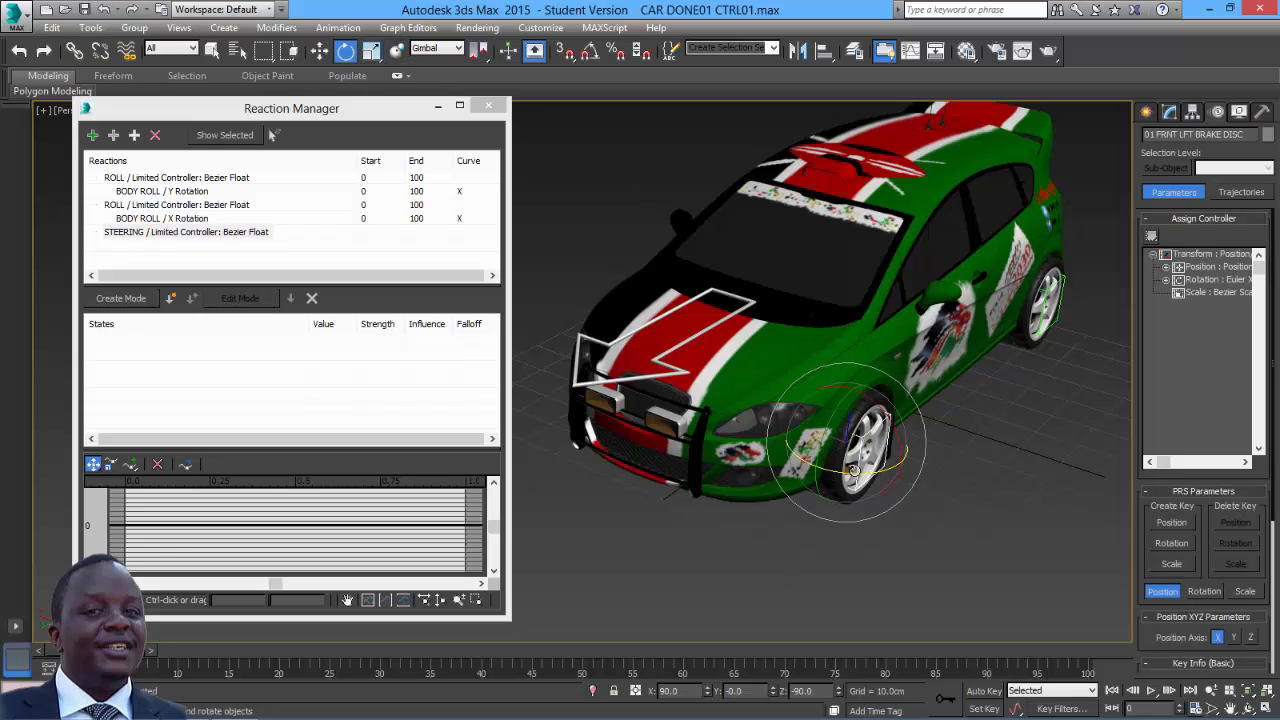
drag(851, 469, 858, 472)
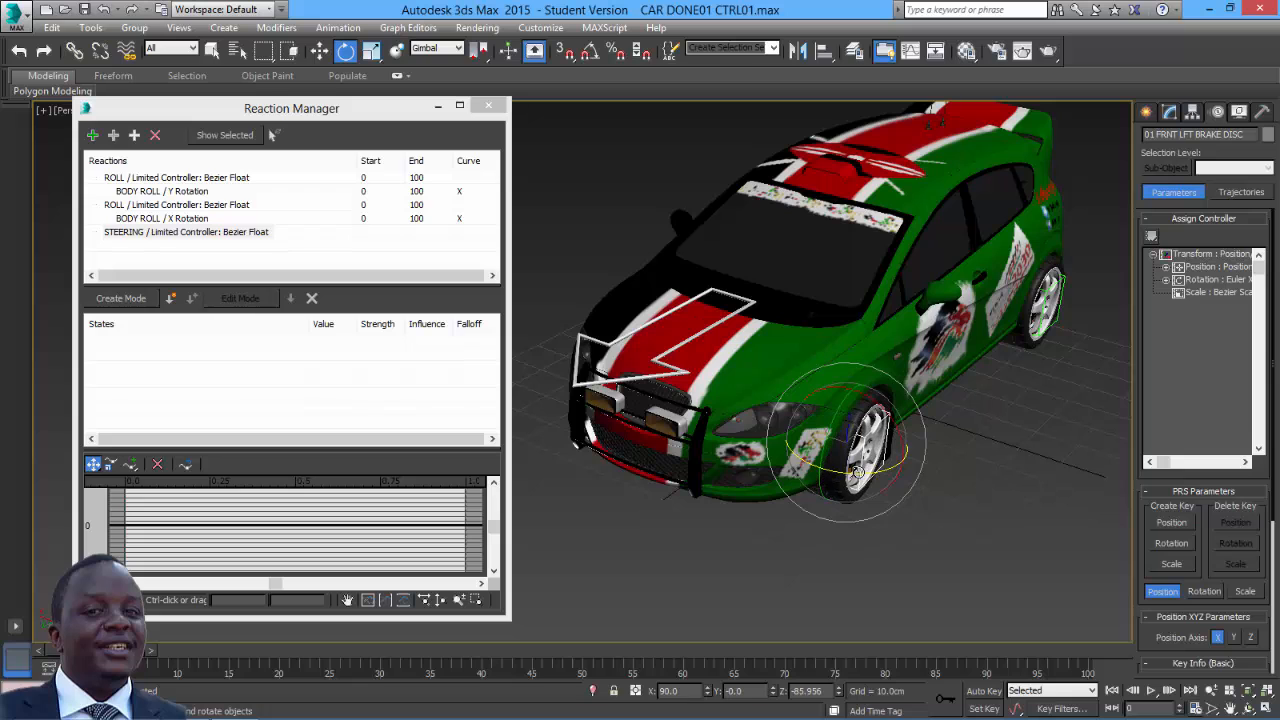
key(ctrl+z)
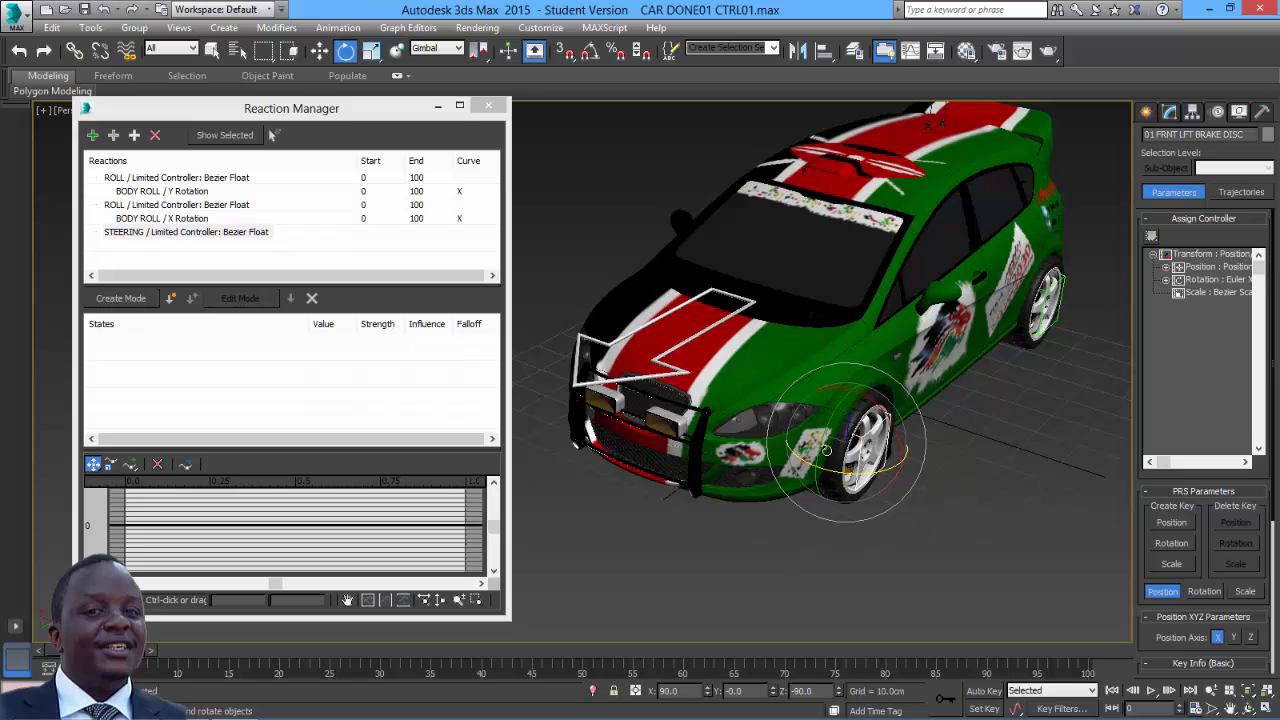
- Add the front right brake disc helper to the selection and make both helpers' Z Rotation slaves of the STEERING reaction
alt+middle_drag(708, 449, 573, 301)
click(213, 50)
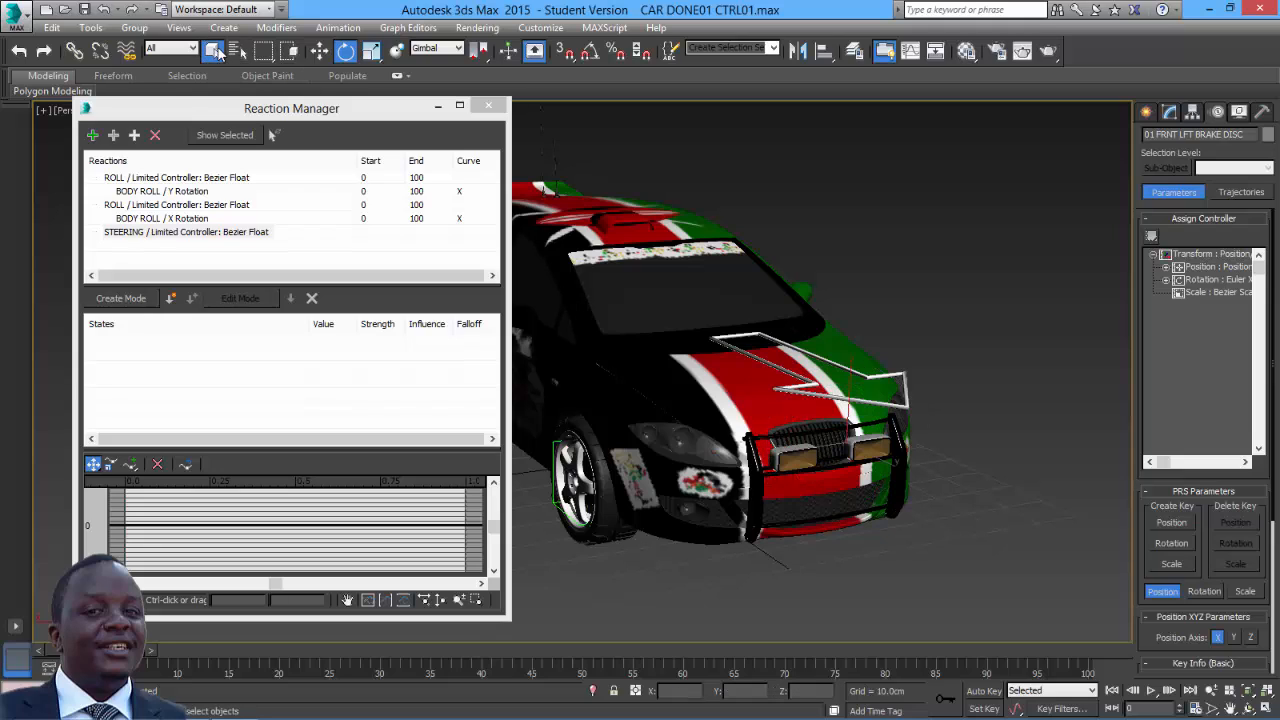
click(557, 501)
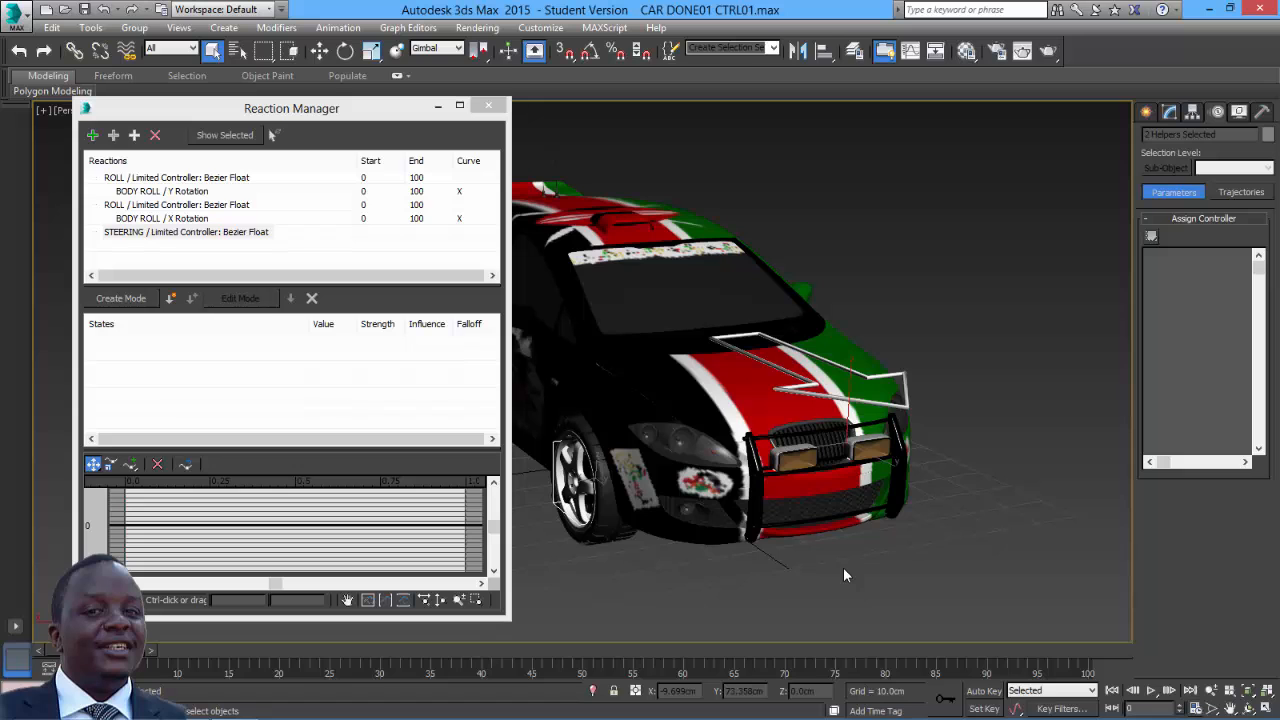
alt+middle_drag(843, 567, 764, 574)
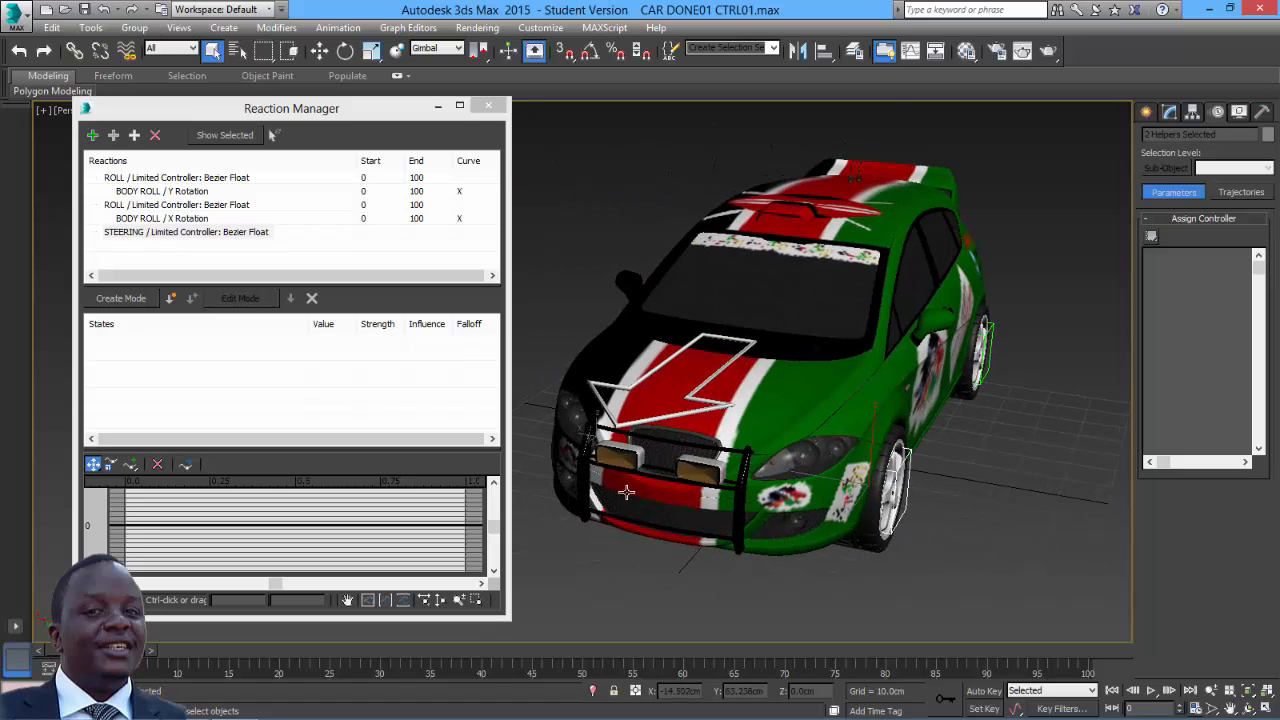
click(135, 137)
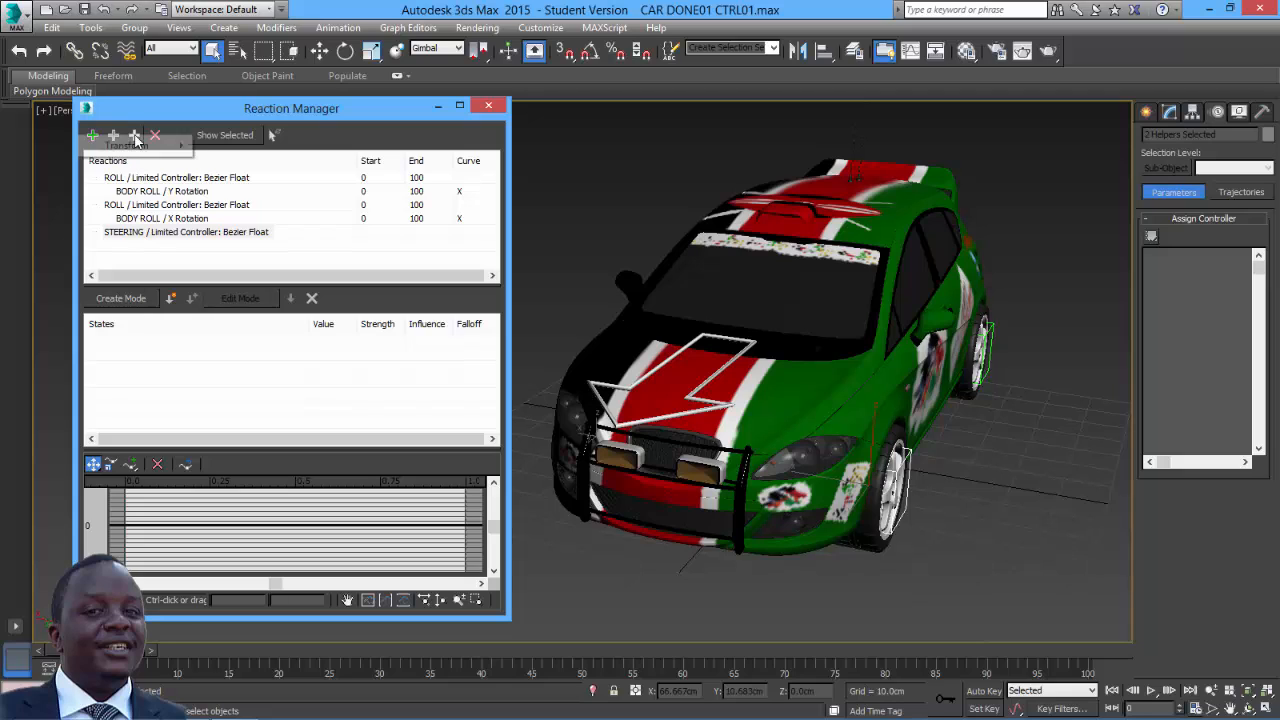
mouse_move(140, 146)
mouse_move(230, 168)
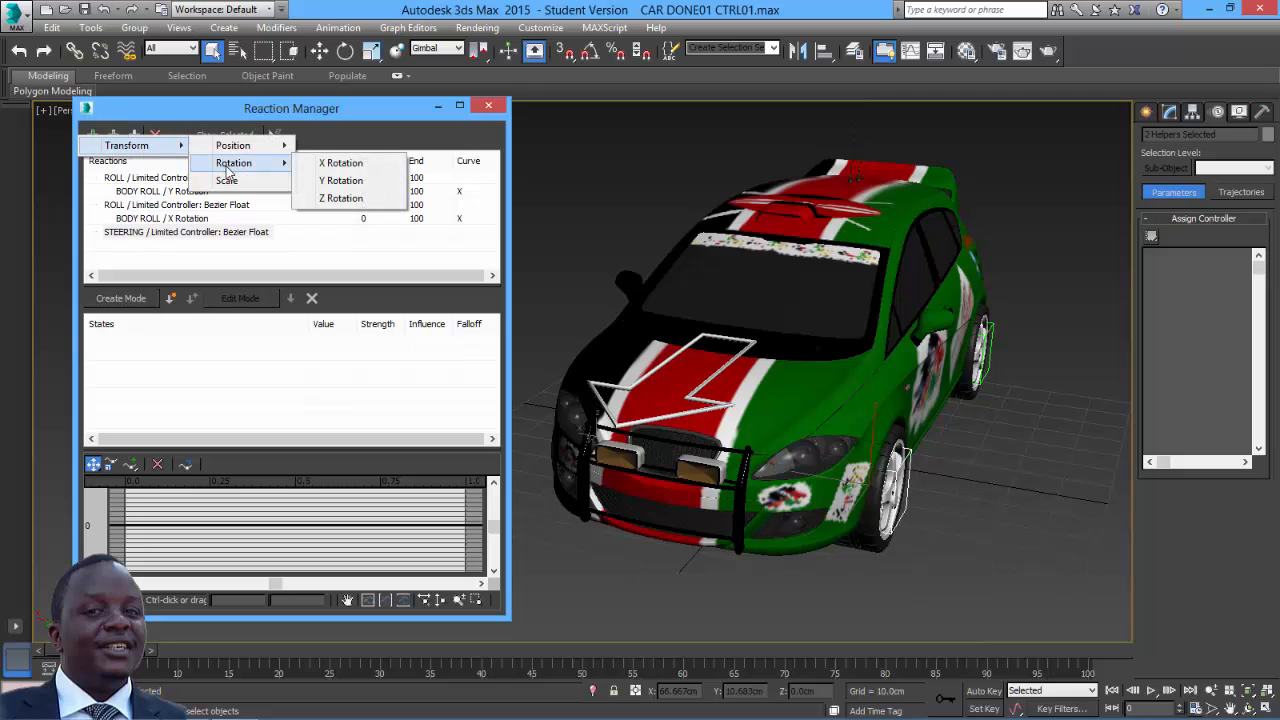
click(340, 200)
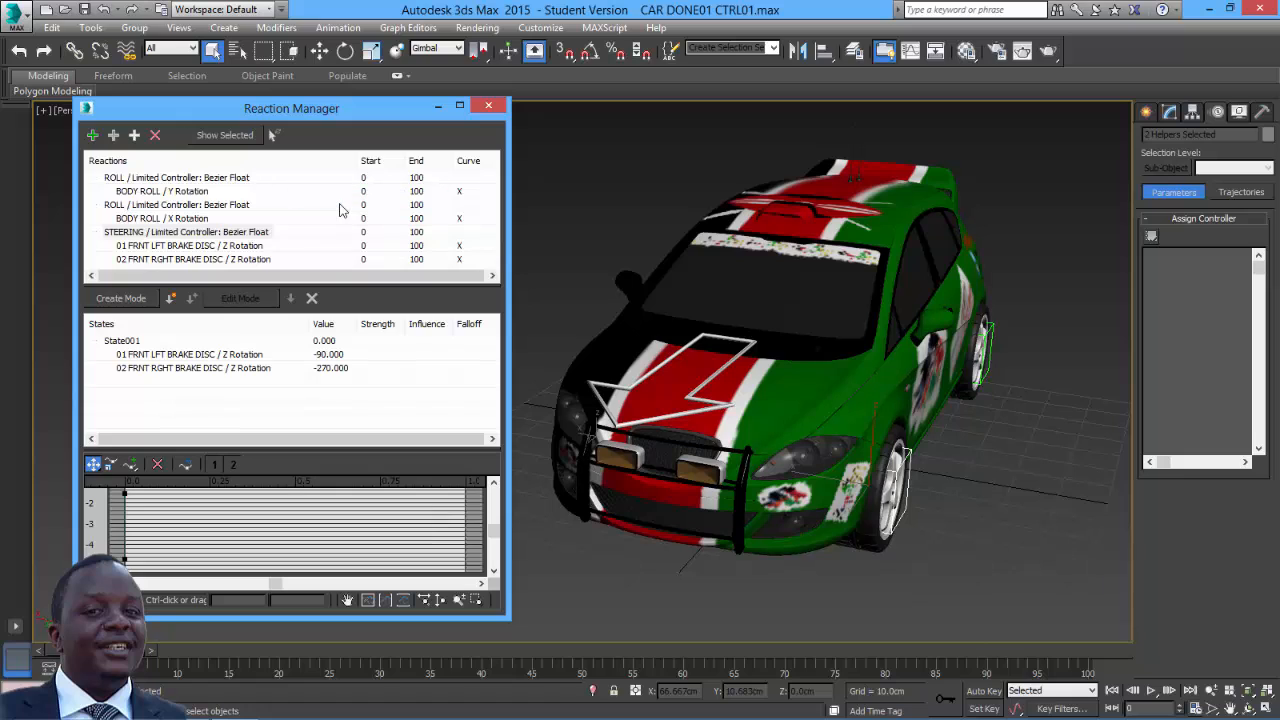
- Turn on Create Mode for the STEERING reaction and rotate the STEERING arrow around Z to its 22.102 limit
click(122, 299)
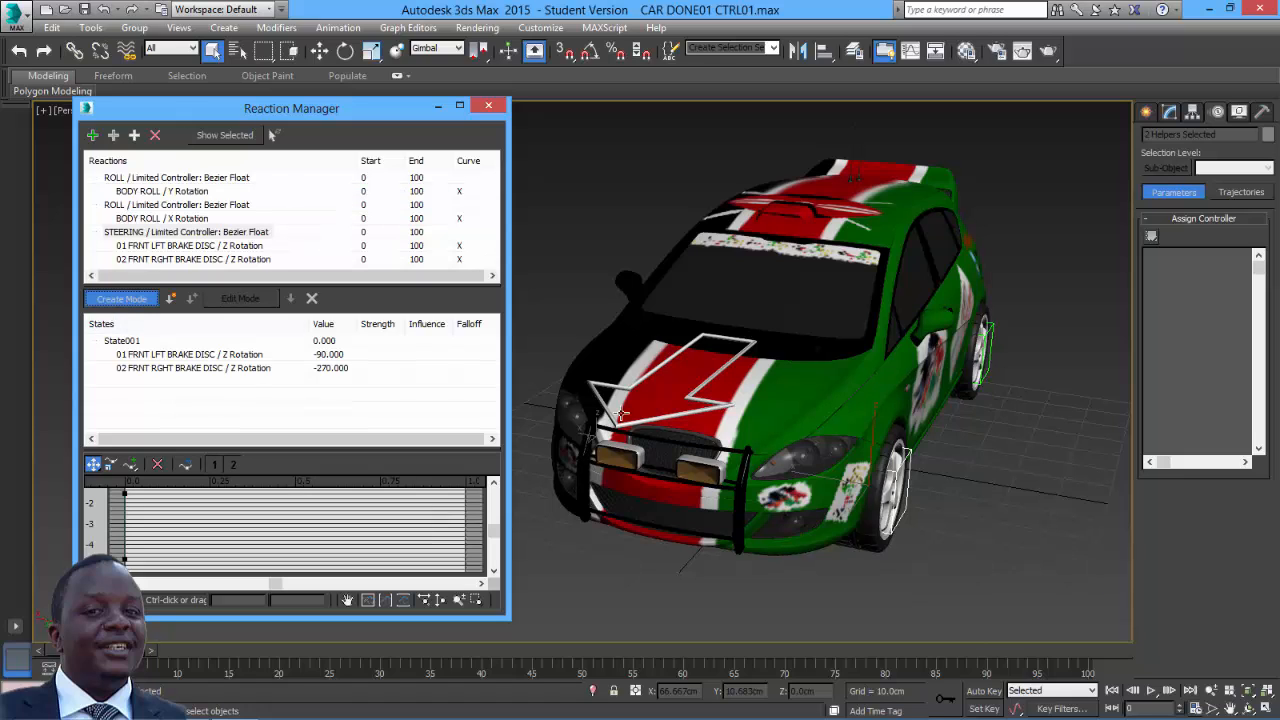
click(704, 388)
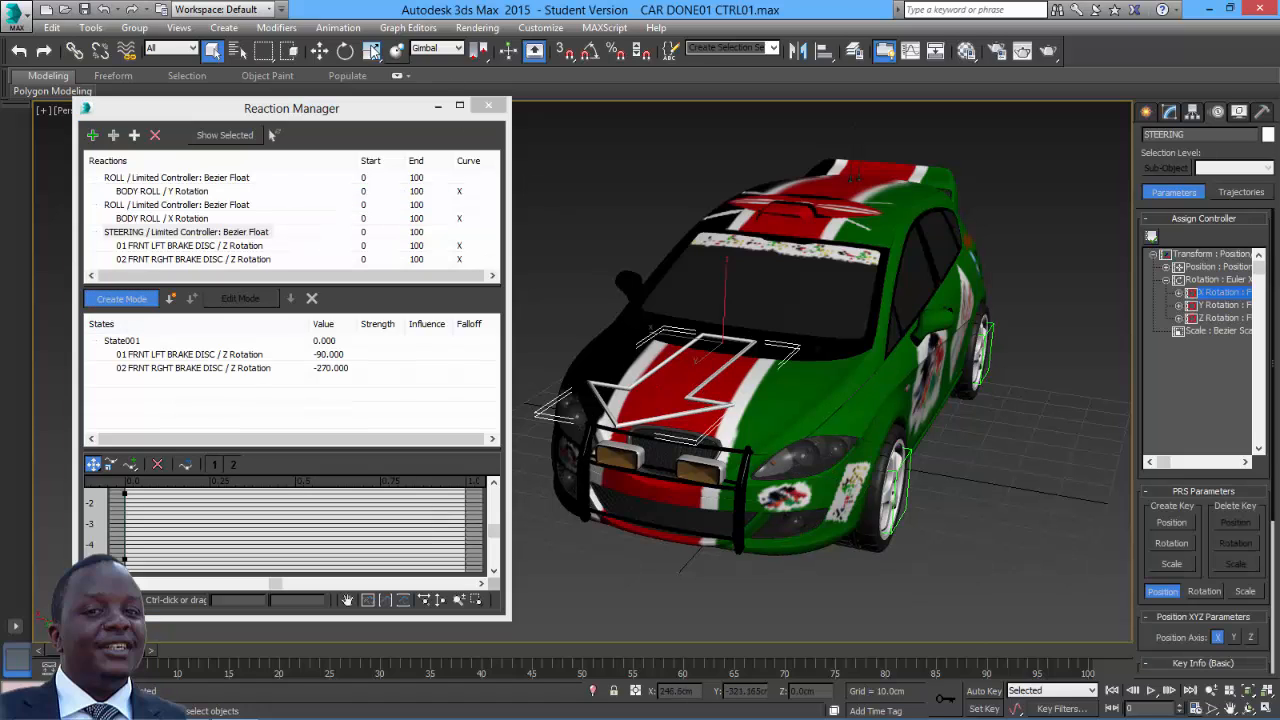
click(345, 51)
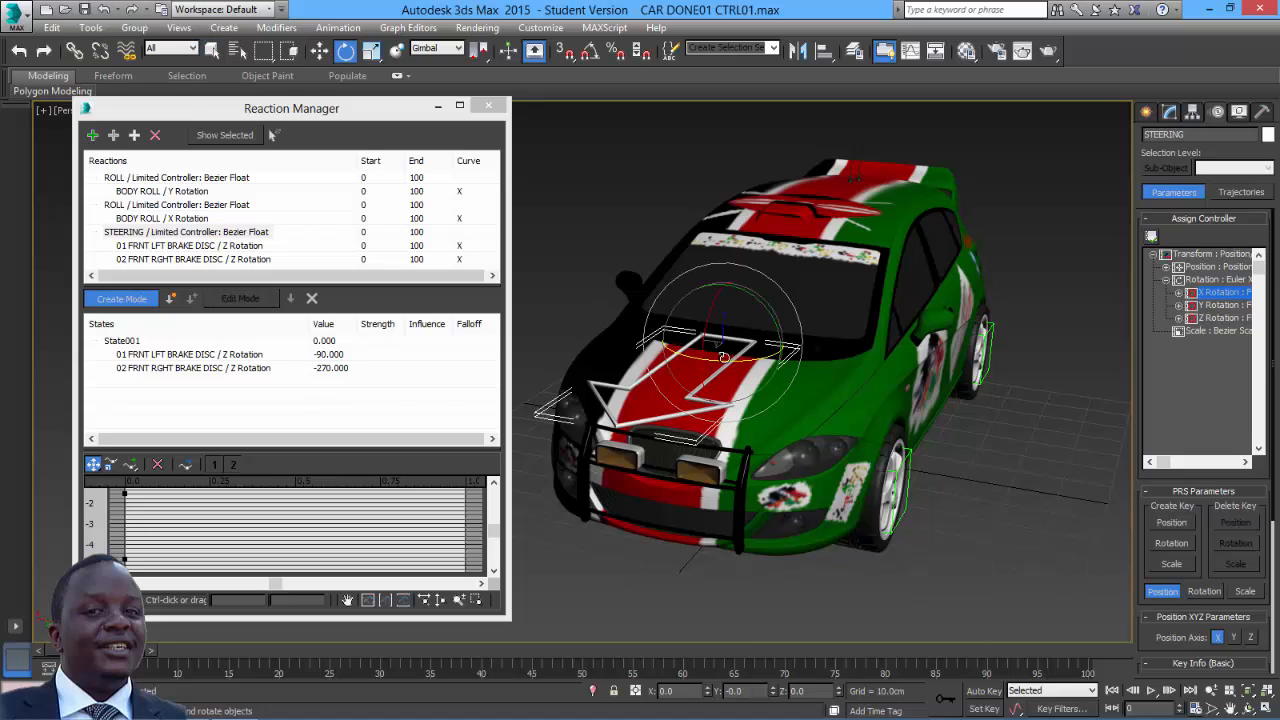
drag(723, 357, 786, 366)
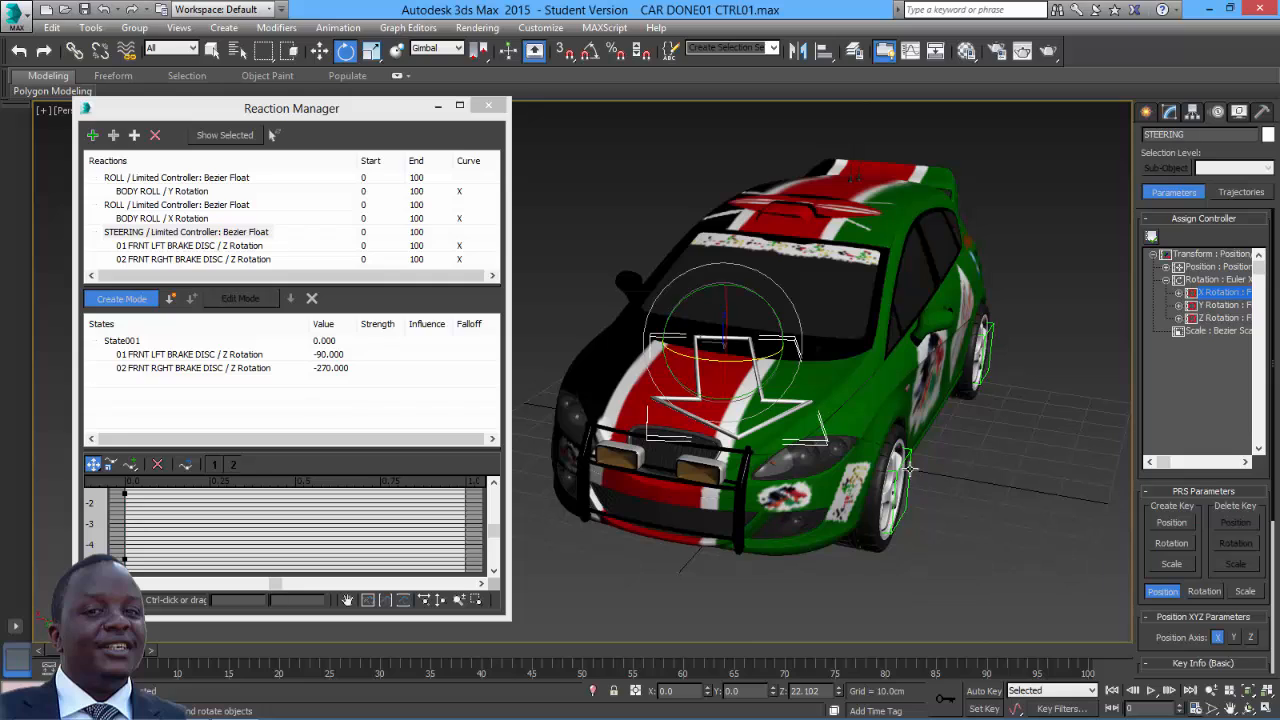
- Select the front left brake disc helper and rotate it around Z to -67.981
click(893, 508)
drag(897, 508, 932, 511)
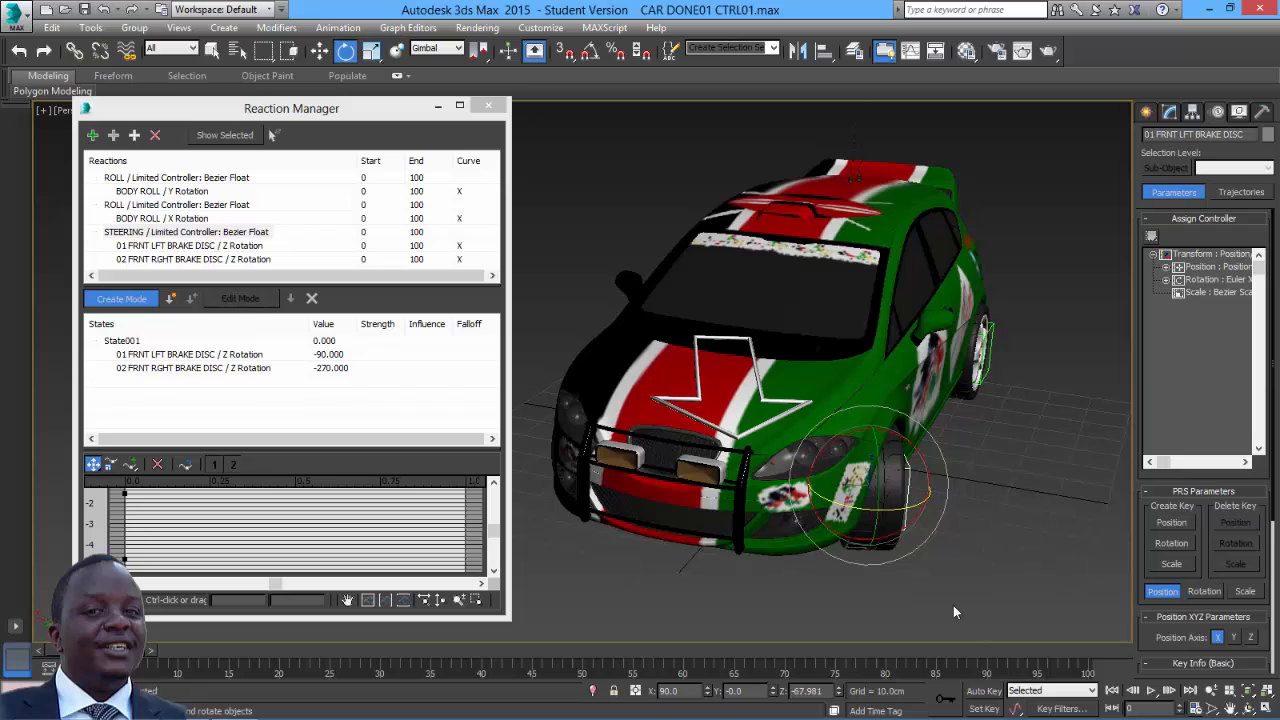
alt+middle_drag(953, 605, 916, 597)
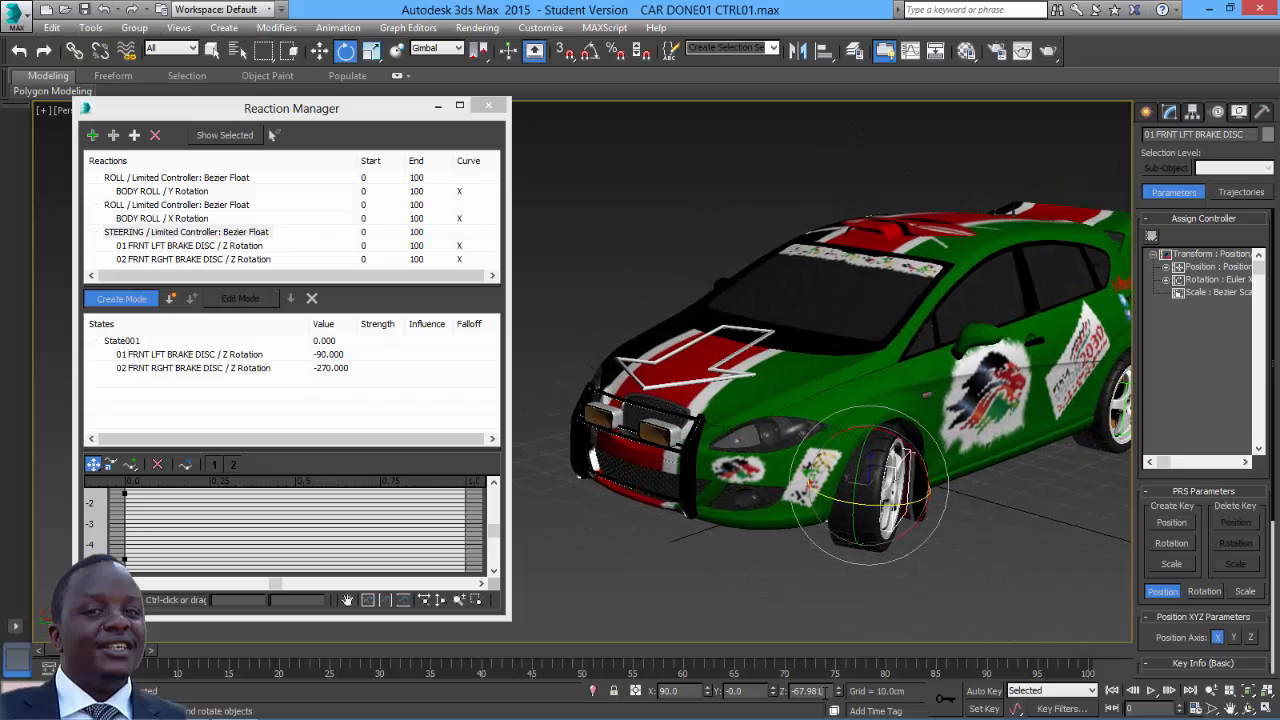
- Try copying the left helper's Z rotation of -67.981 onto the front right brake disc helper, and undo it
drag(824, 692, 784, 690)
right_click(806, 690)
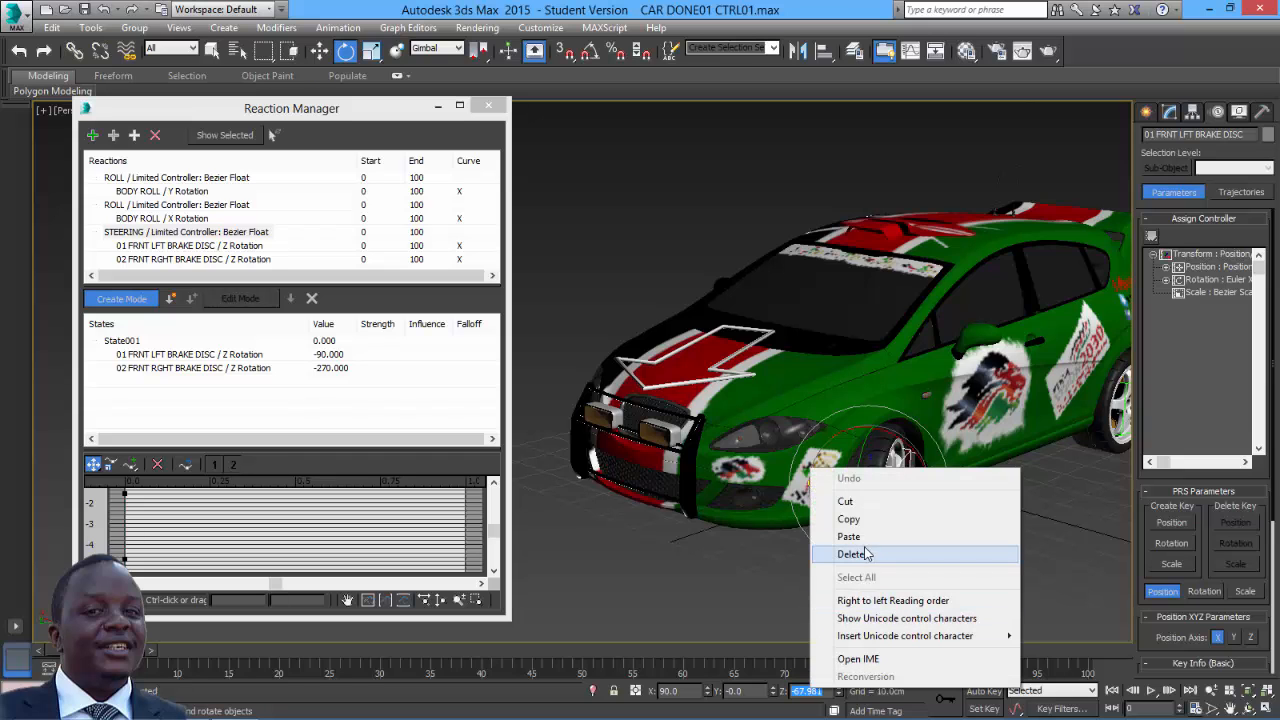
click(834, 520)
alt+middle_drag(760, 563, 732, 563)
click(533, 472)
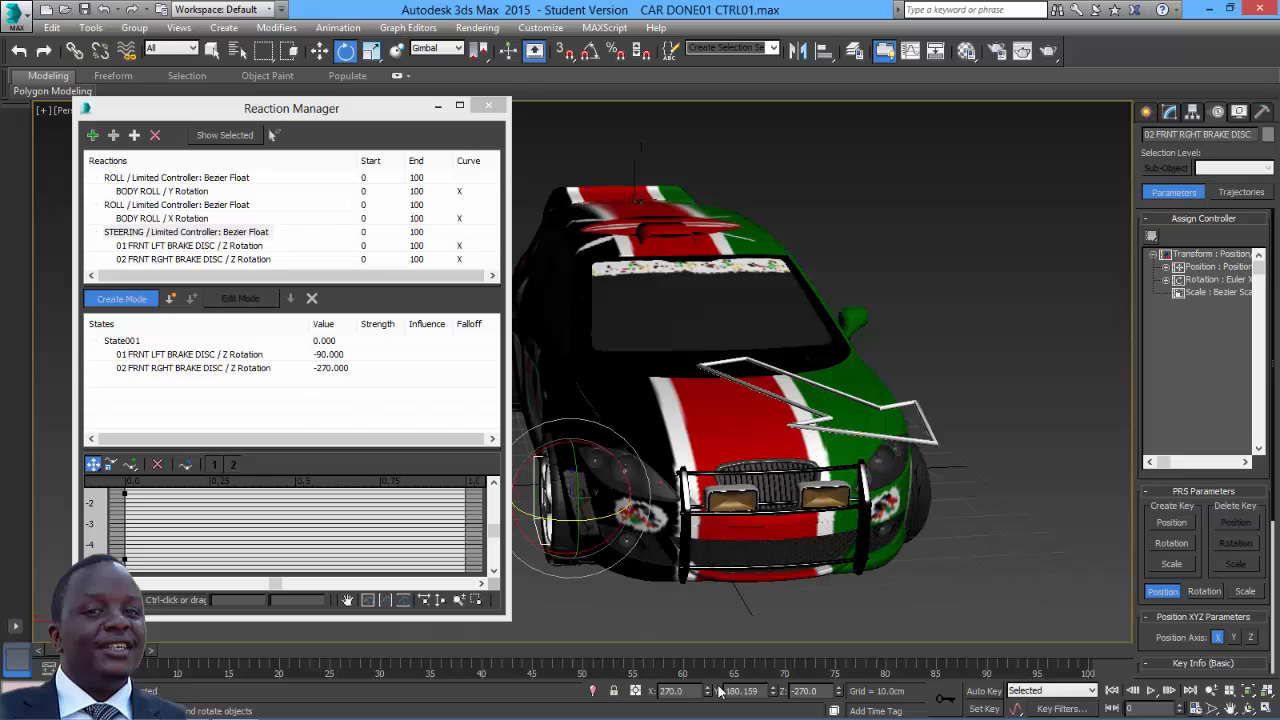
double_click(818, 691)
drag(818, 691, 790, 692)
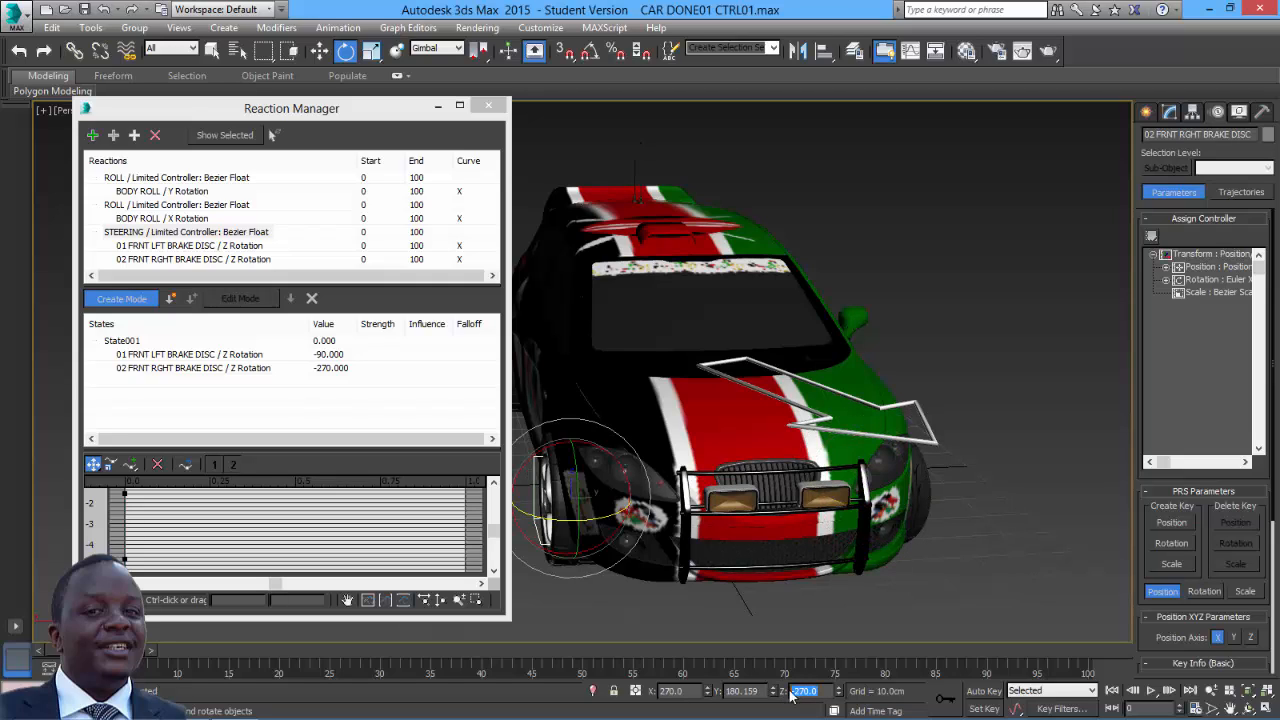
right_click(804, 691)
click(856, 536)
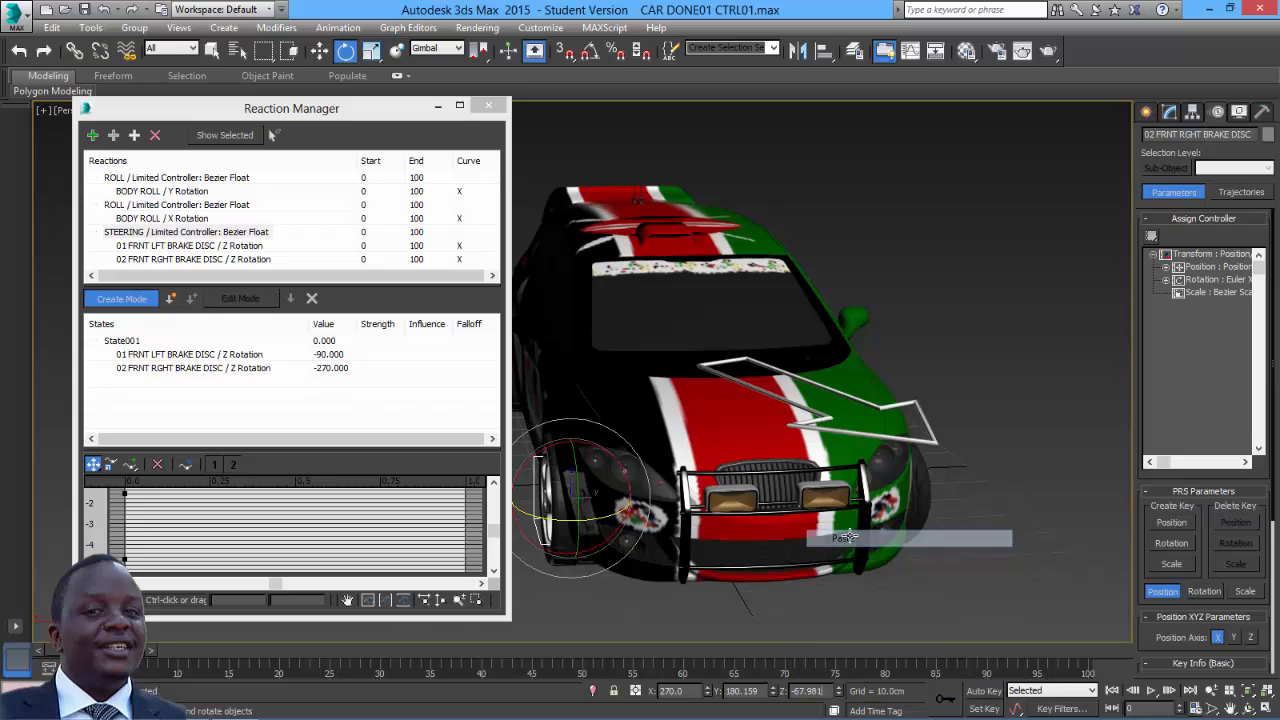
click(927, 609)
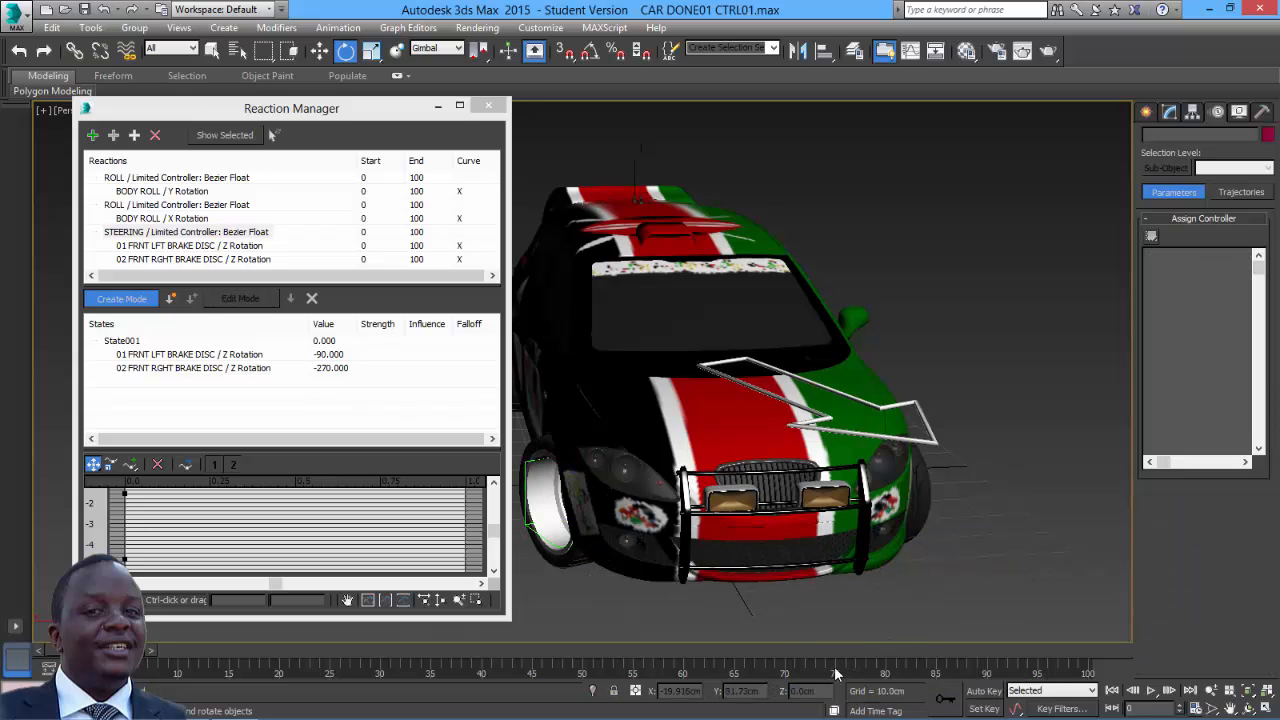
key(ctrl+z)
key(ctrl+z)
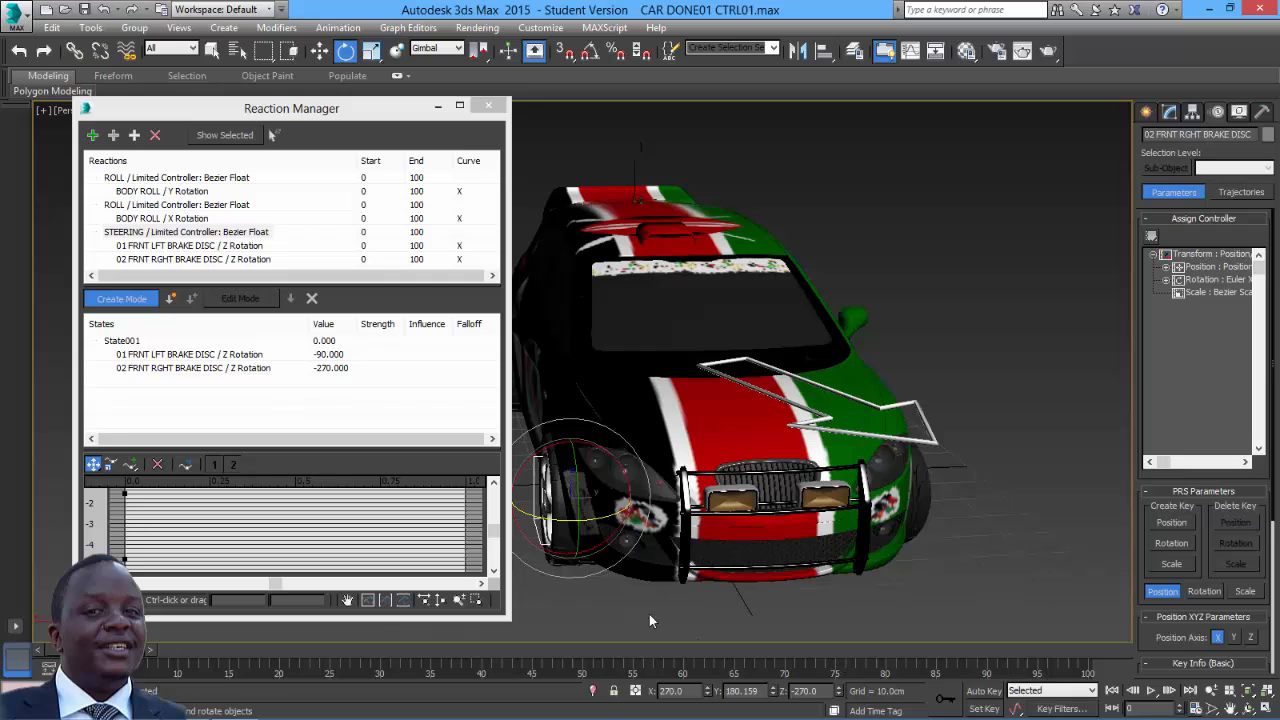
- Rotate the front right brake disc helper around Z to -245.465 and create a STEERING reaction state from the pose
drag(551, 521, 592, 522)
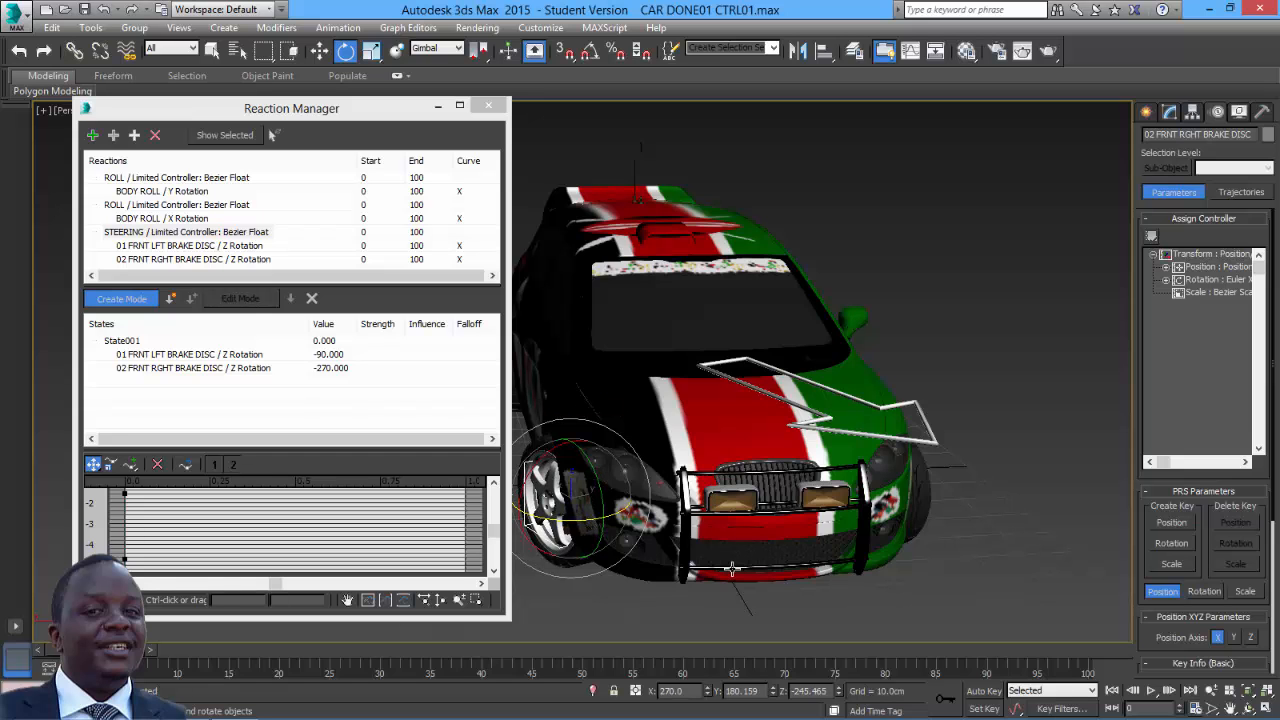
alt+middle_drag(810, 549, 640, 487)
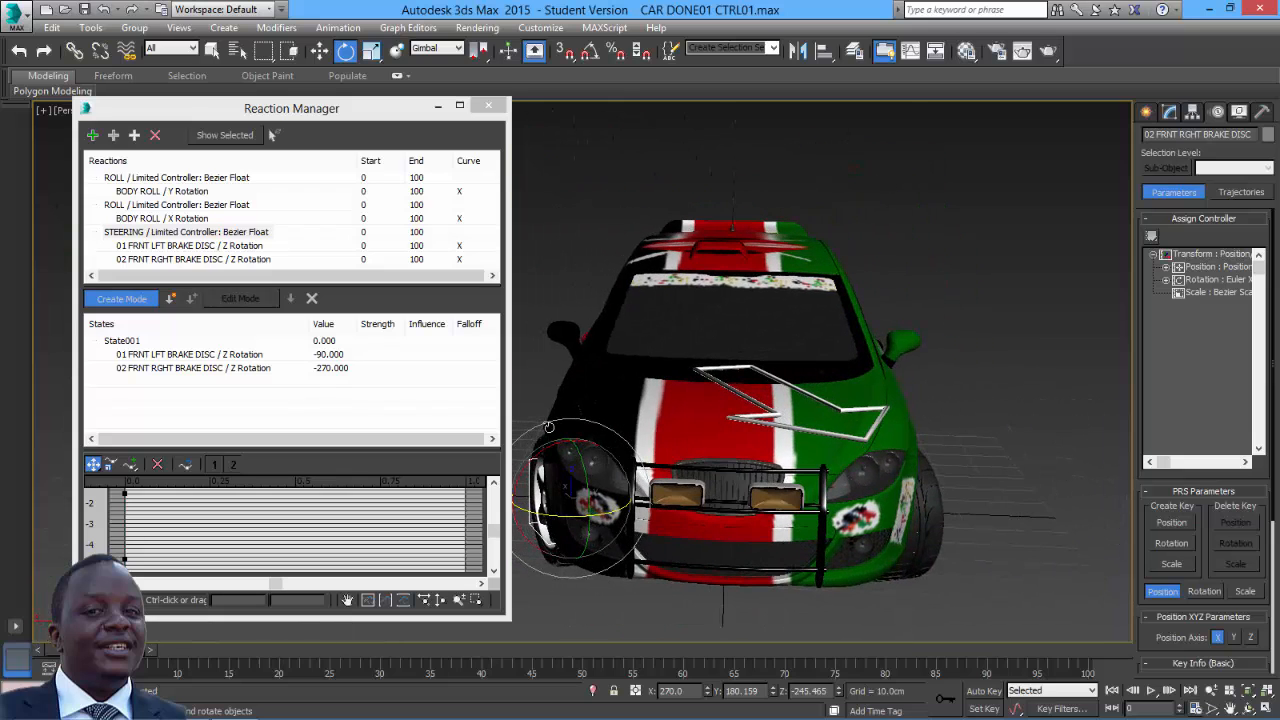
click(171, 298)
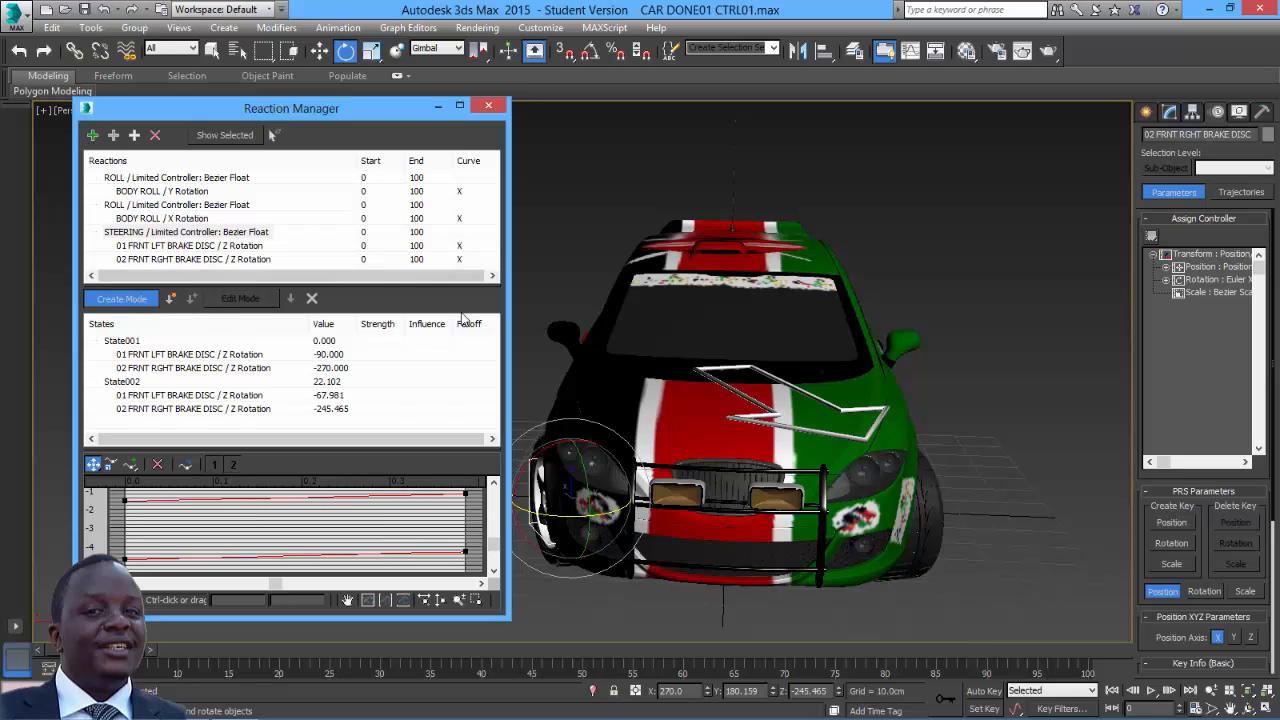
- Select the STEERING arrow and rotate it around Z to its opposite limit of -22.102
click(738, 390)
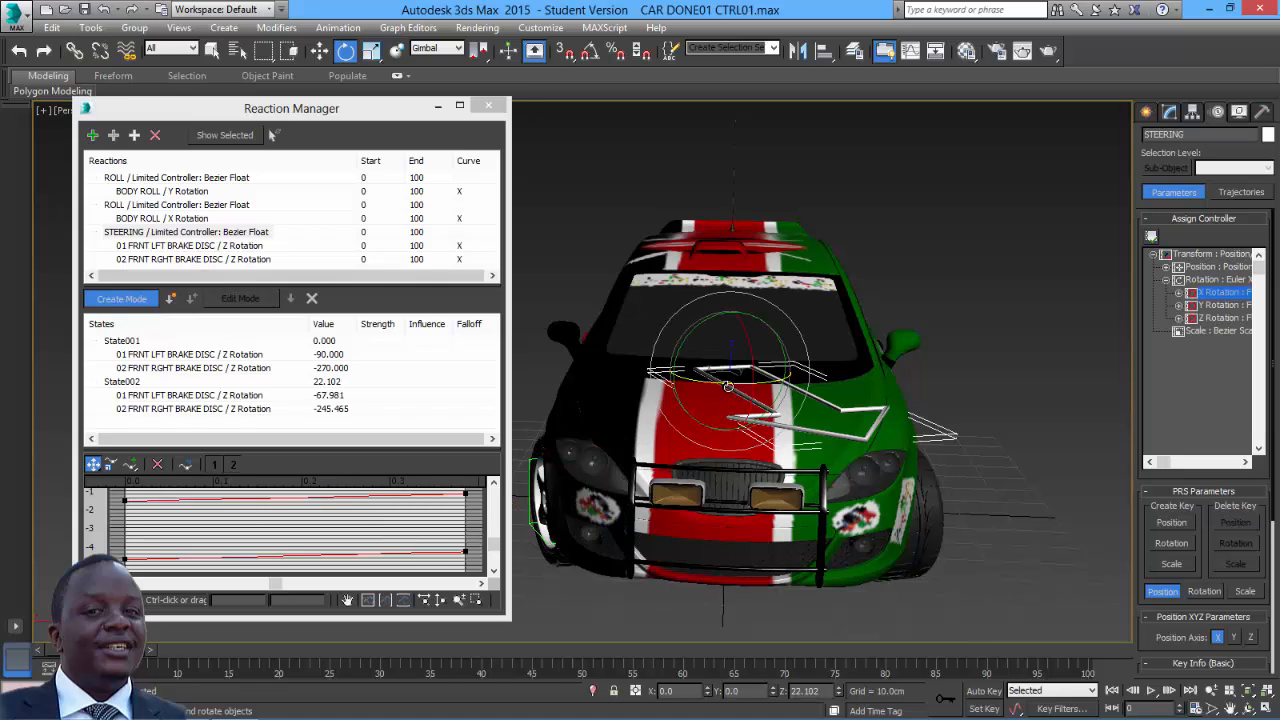
drag(728, 386, 620, 386)
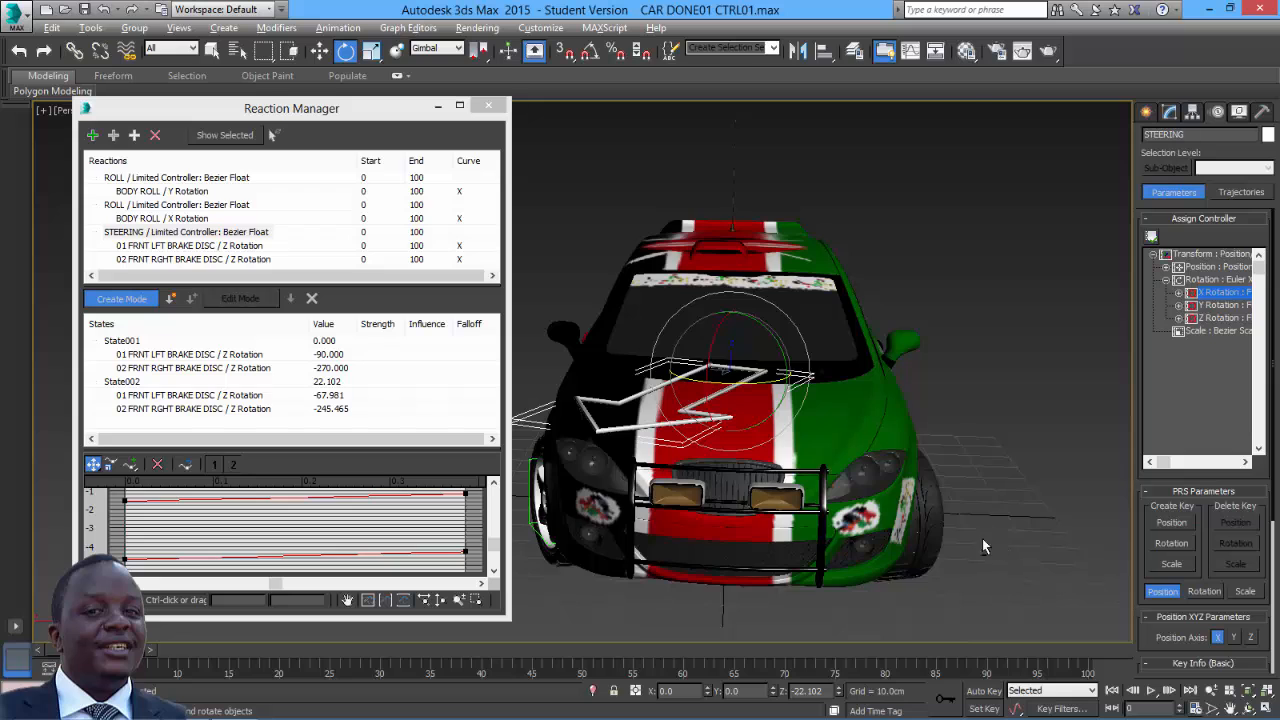
alt+middle_drag(982, 546, 1060, 545)
- Select the front left brake disc helper, try 67.981 as its Z rotation, and rotate it to -120.959 instead
click(1004, 549)
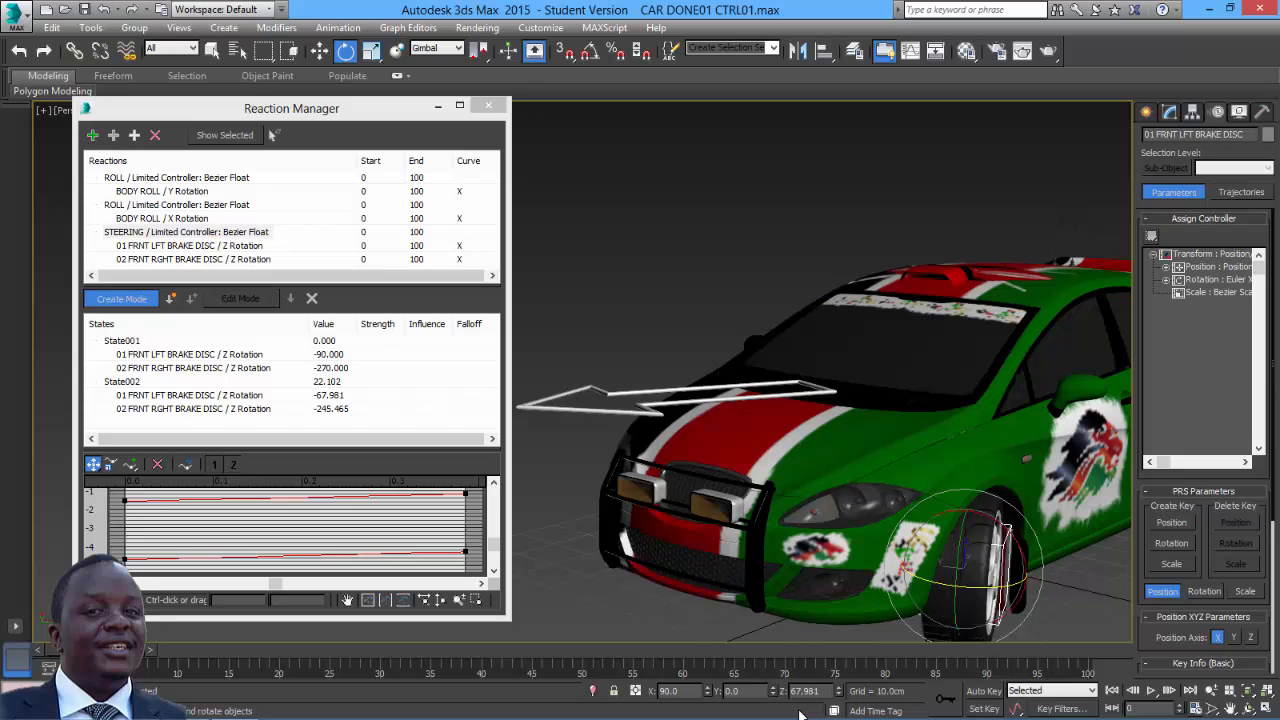
key(Return)
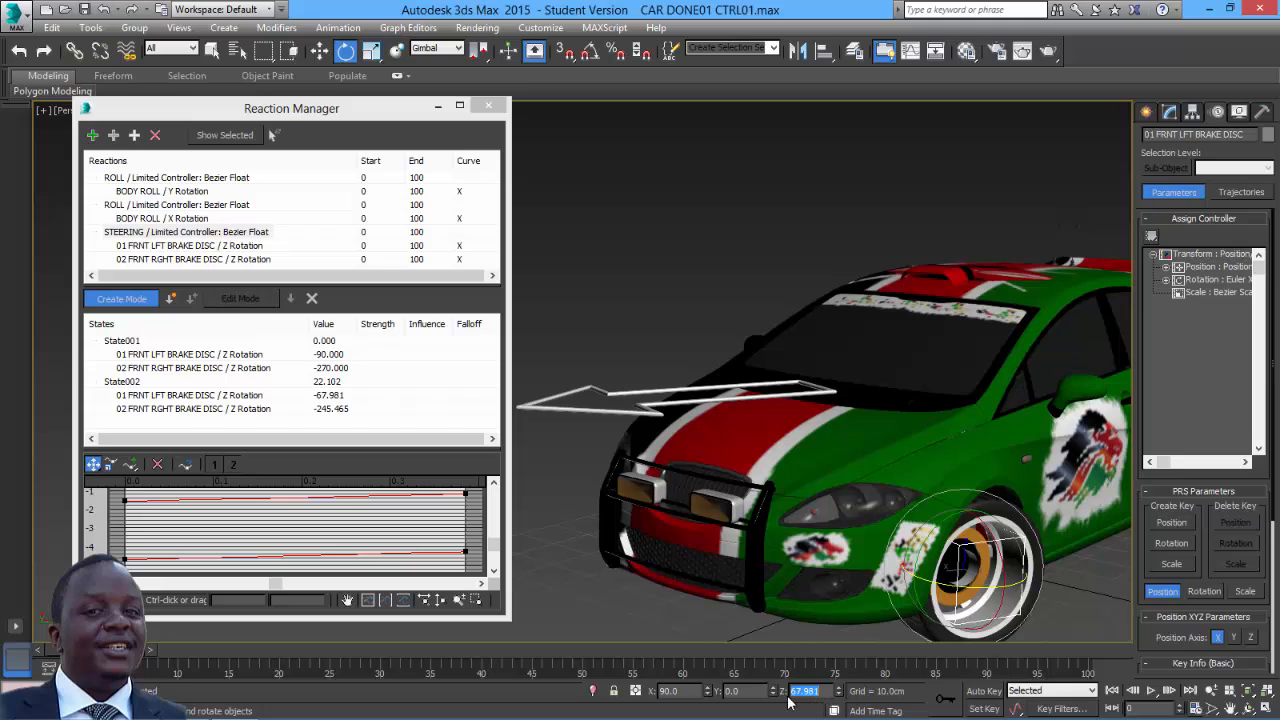
click(790, 695)
key(Return)
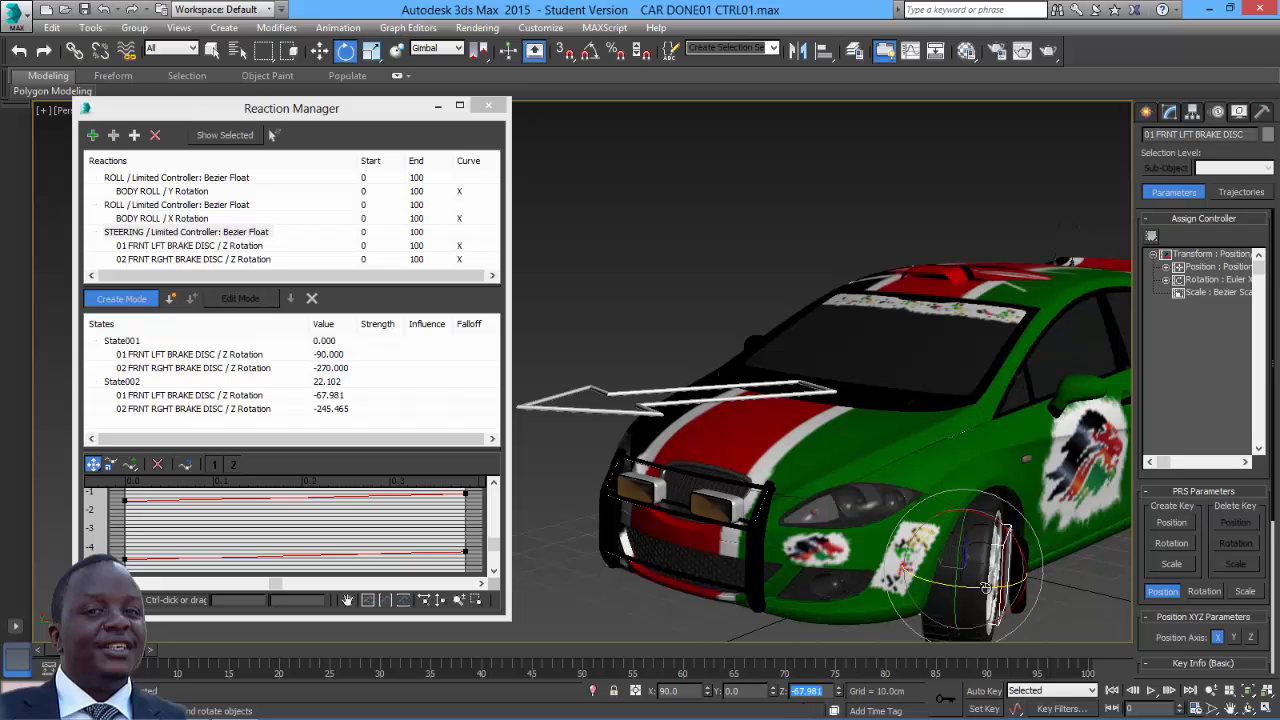
drag(985, 590, 900, 588)
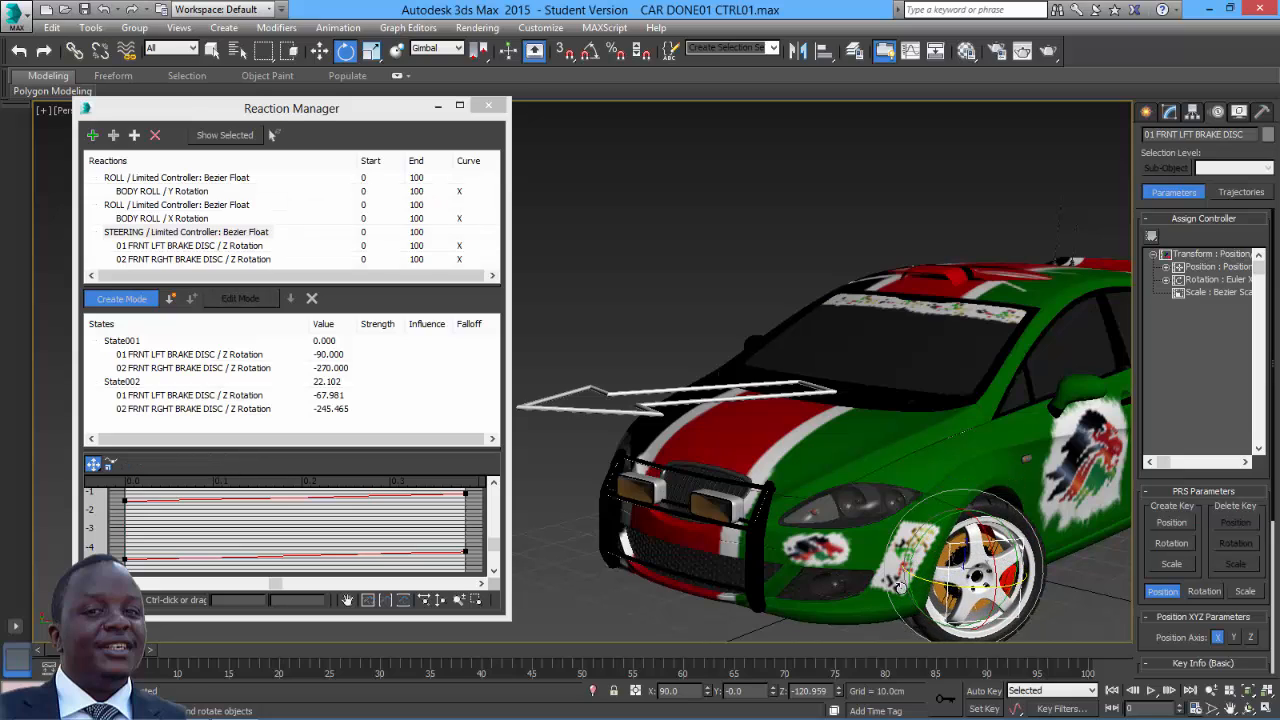
alt+middle_drag(900, 566, 705, 535)
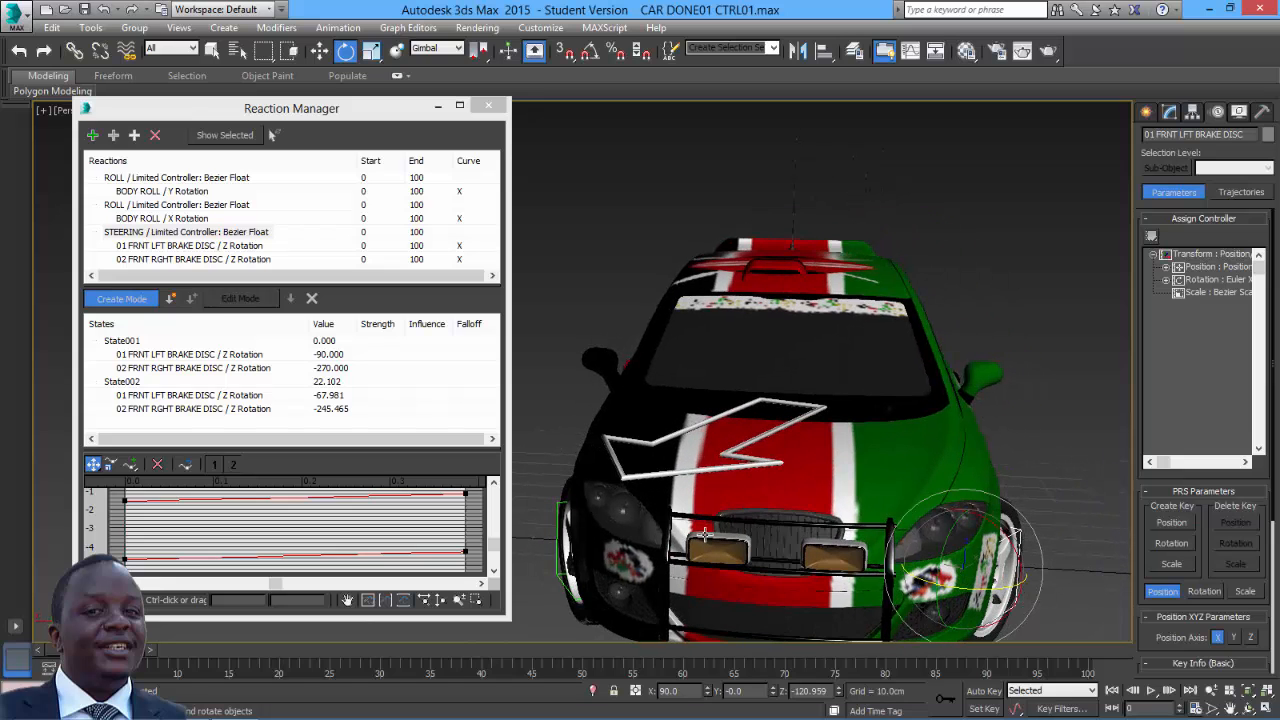
- Select the front right brake disc helper and rotate it around Z to -287.136, matching the opposite steering direction
click(557, 516)
mouse_move(570, 512)
alt+middle_down()
mouse_move(602, 512)
mouse_move(583, 515)
alt+middle_up()
click(553, 518)
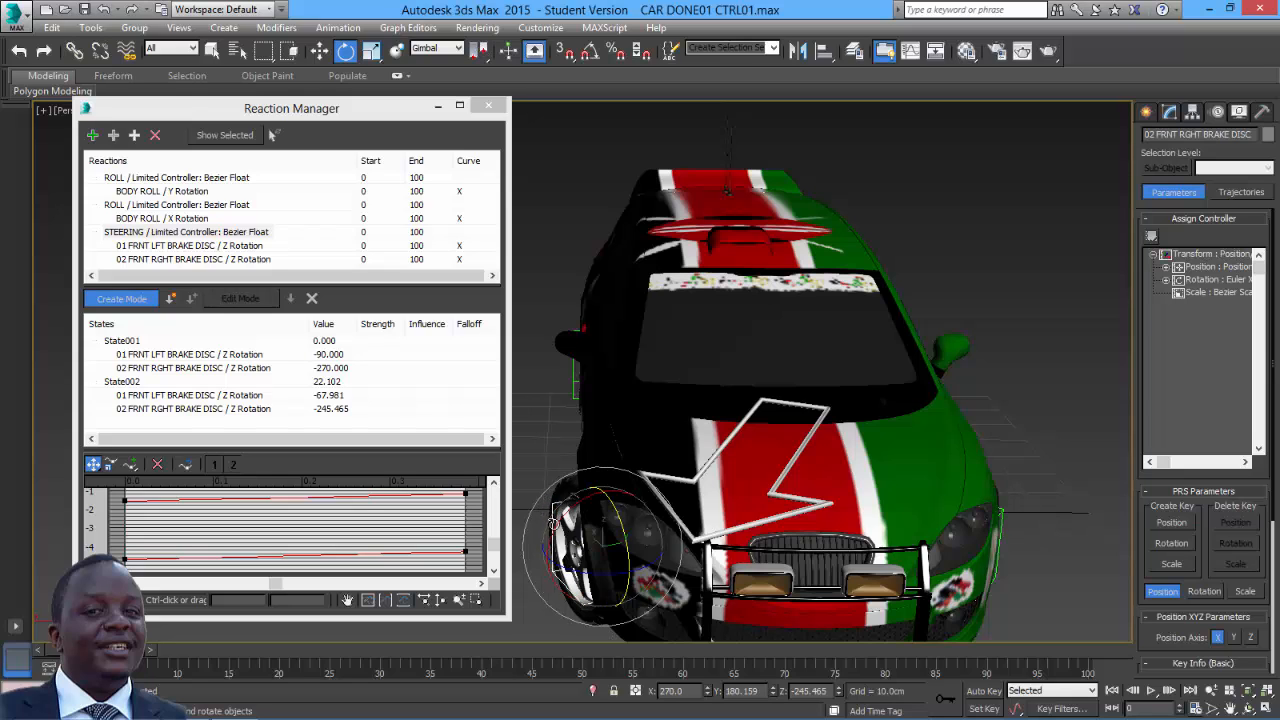
drag(608, 574, 534, 575)
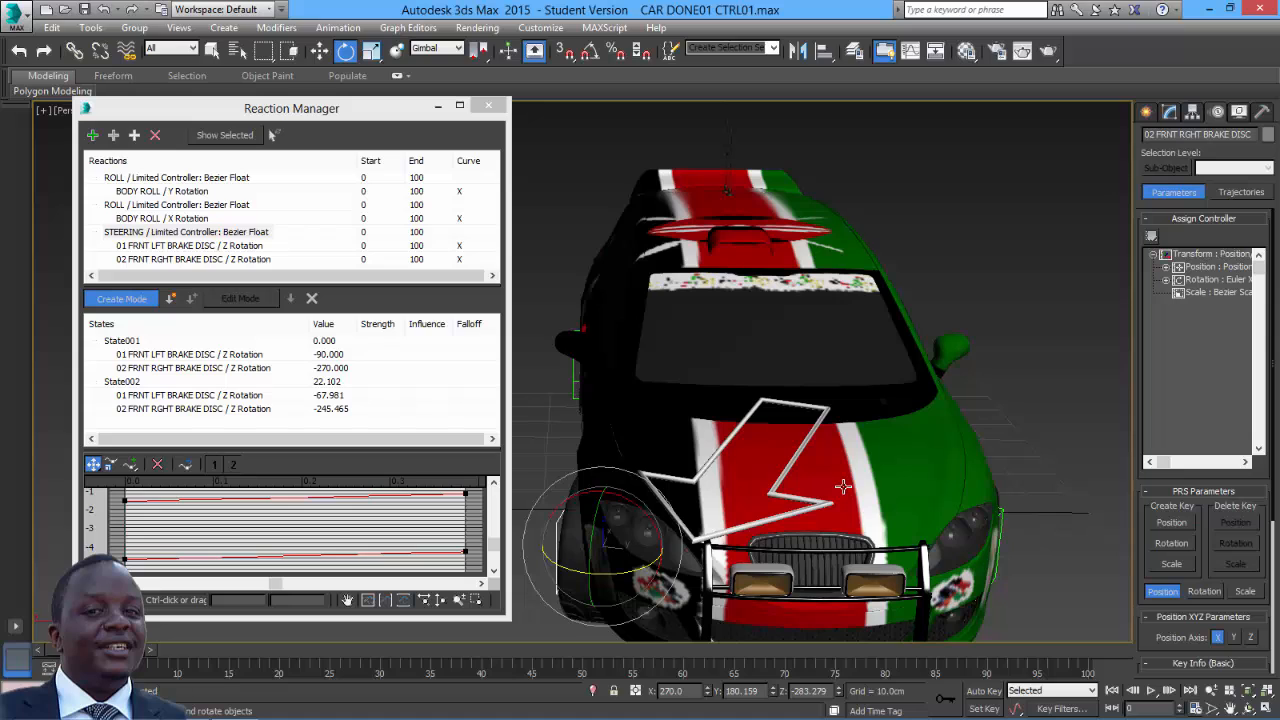
alt+middle_drag(846, 468, 830, 538)
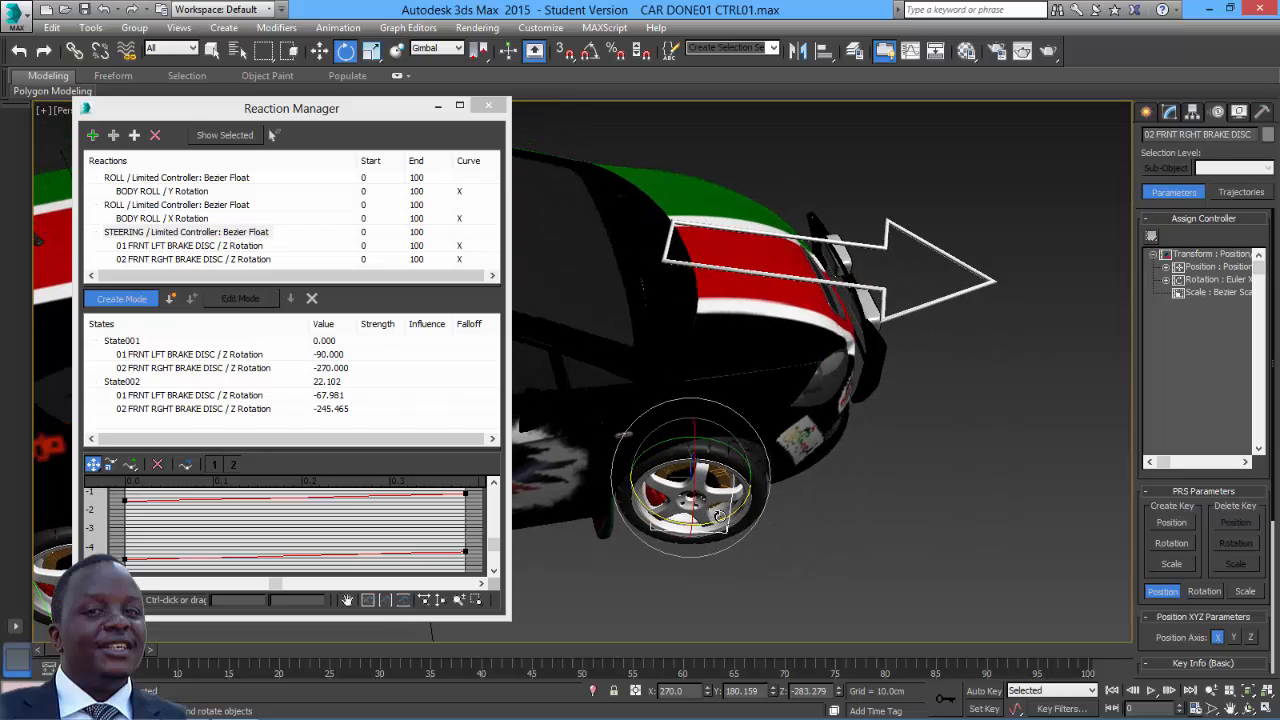
drag(718, 516, 848, 526)
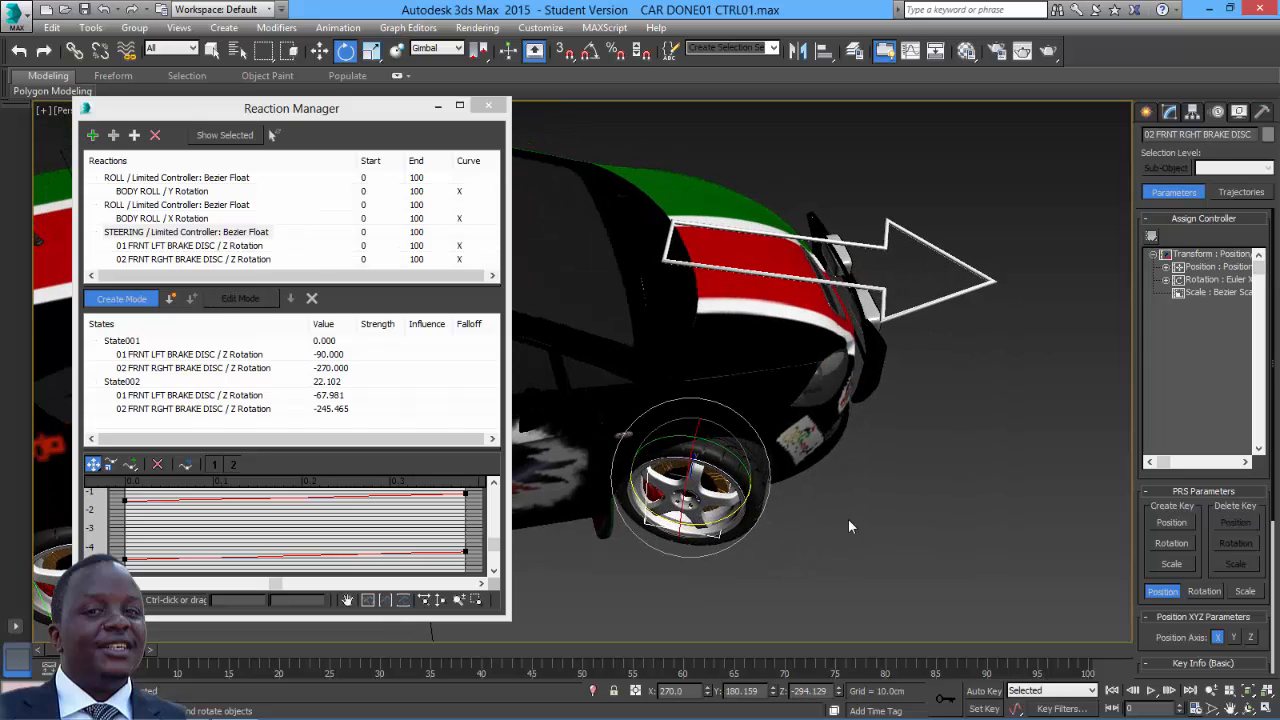
alt+middle_drag(848, 526, 741, 481)
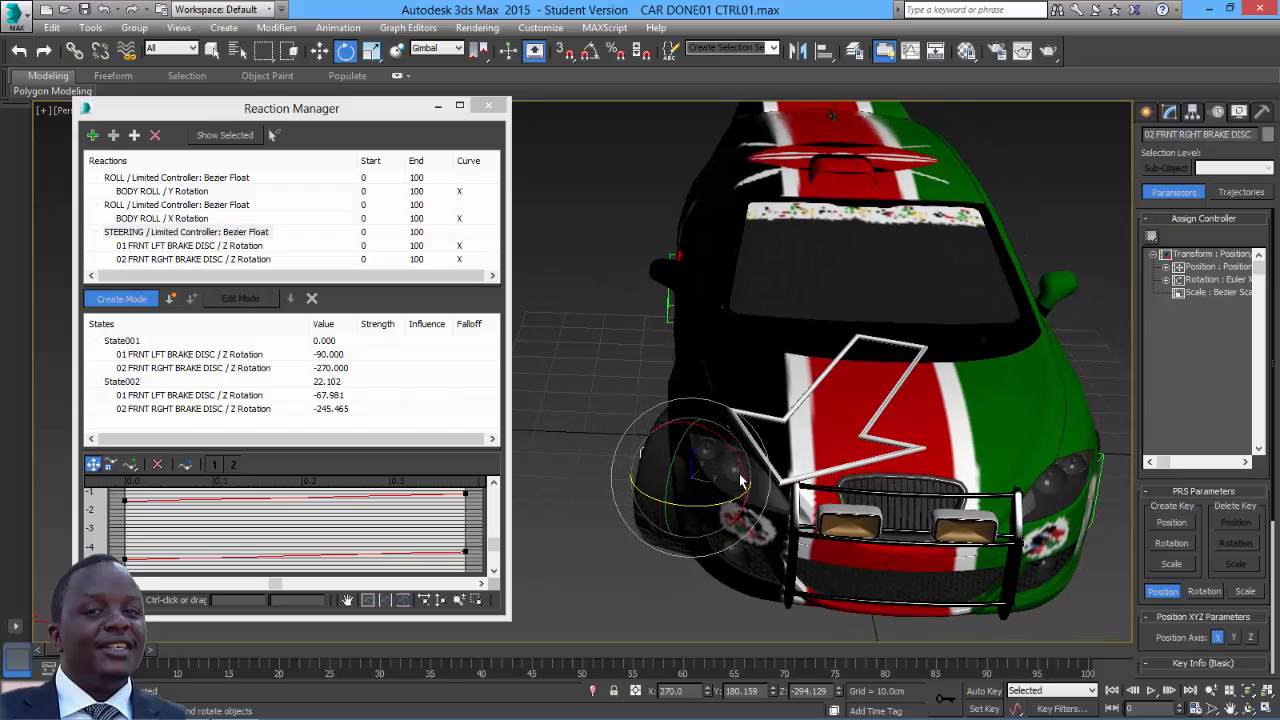
drag(686, 502, 696, 502)
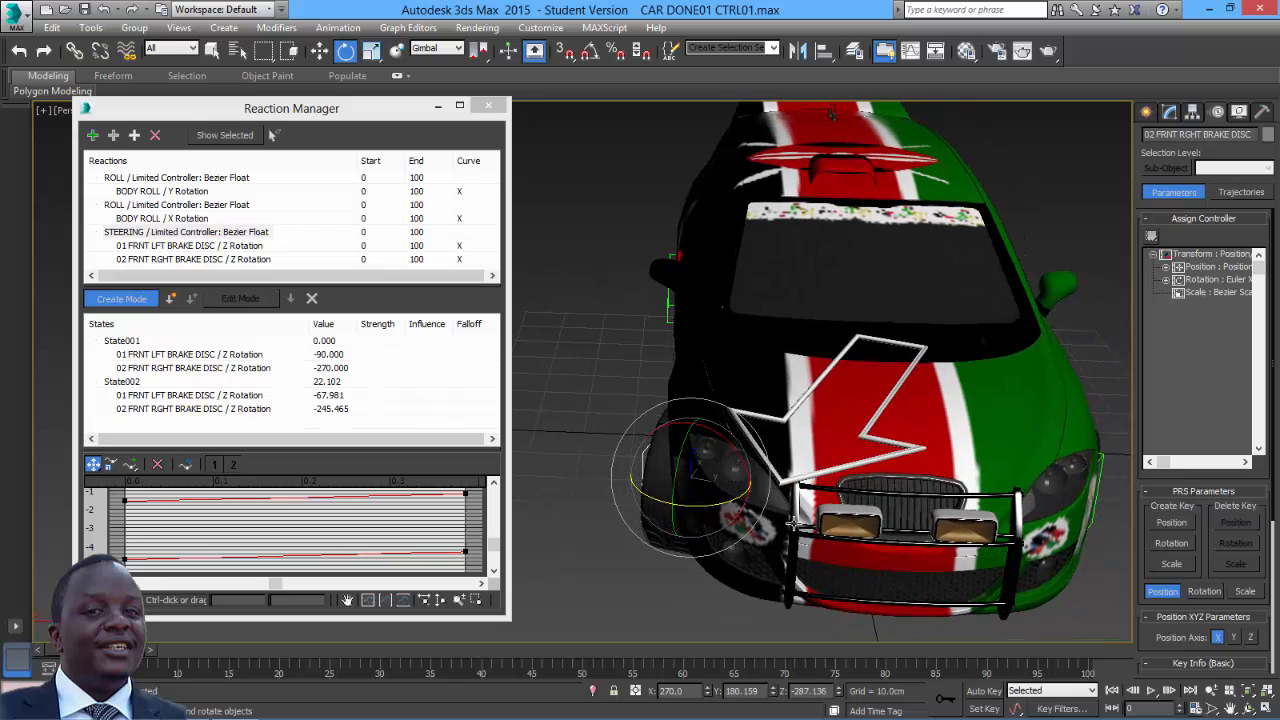
alt+middle_drag(804, 522, 798, 500)
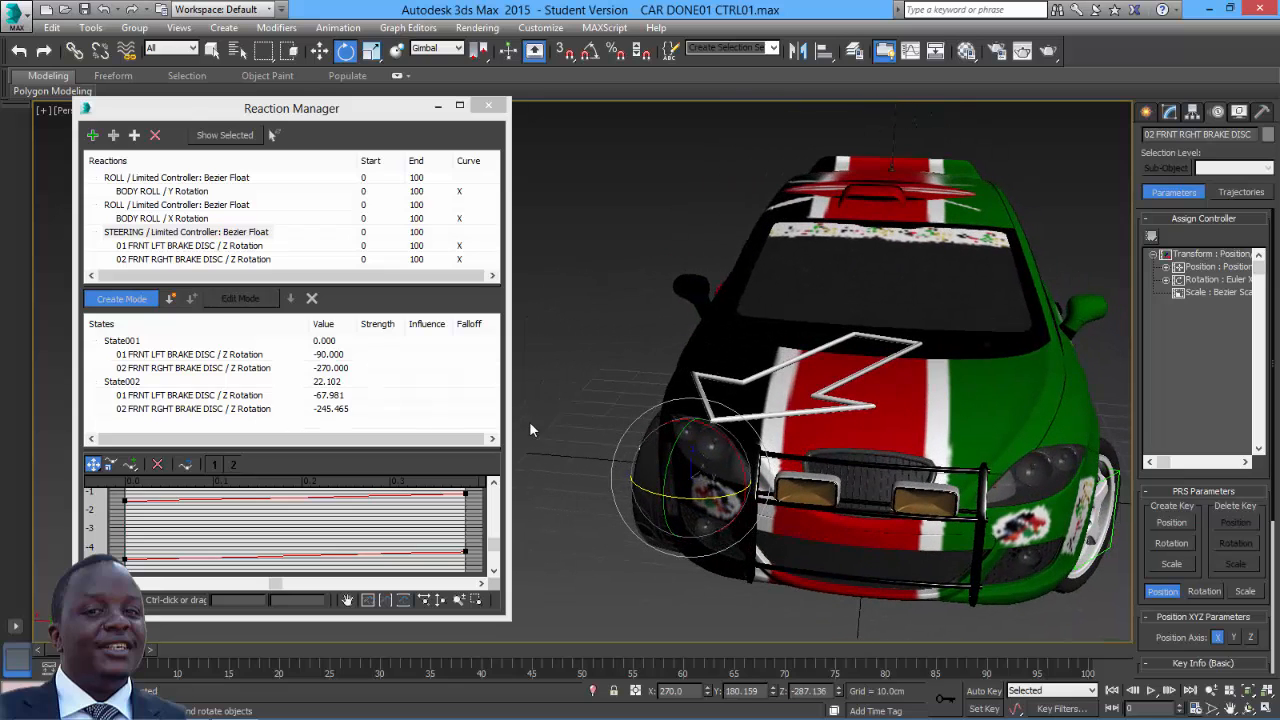
- Create the STEERING reaction state for -22.102, turn off Create Mode, and close the Reaction Manager
click(171, 299)
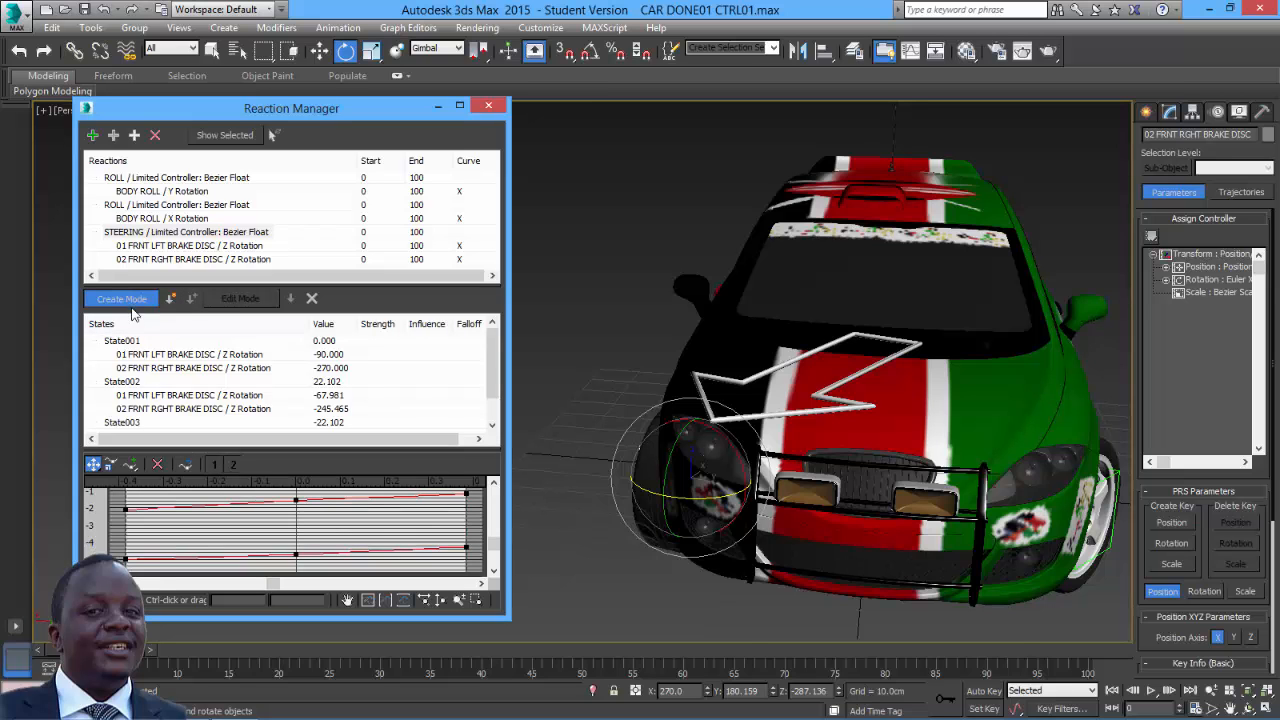
click(132, 301)
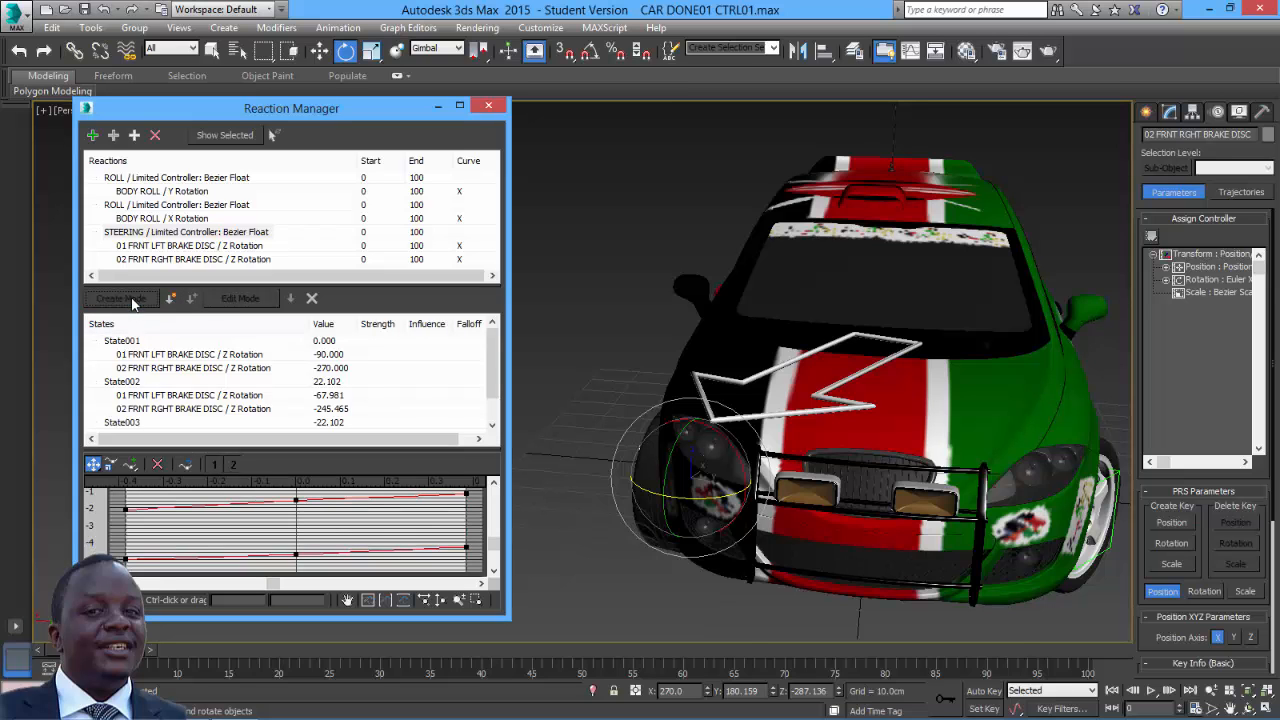
click(491, 107)
middle_drag(600, 284, 376, 249)
click(1054, 557)
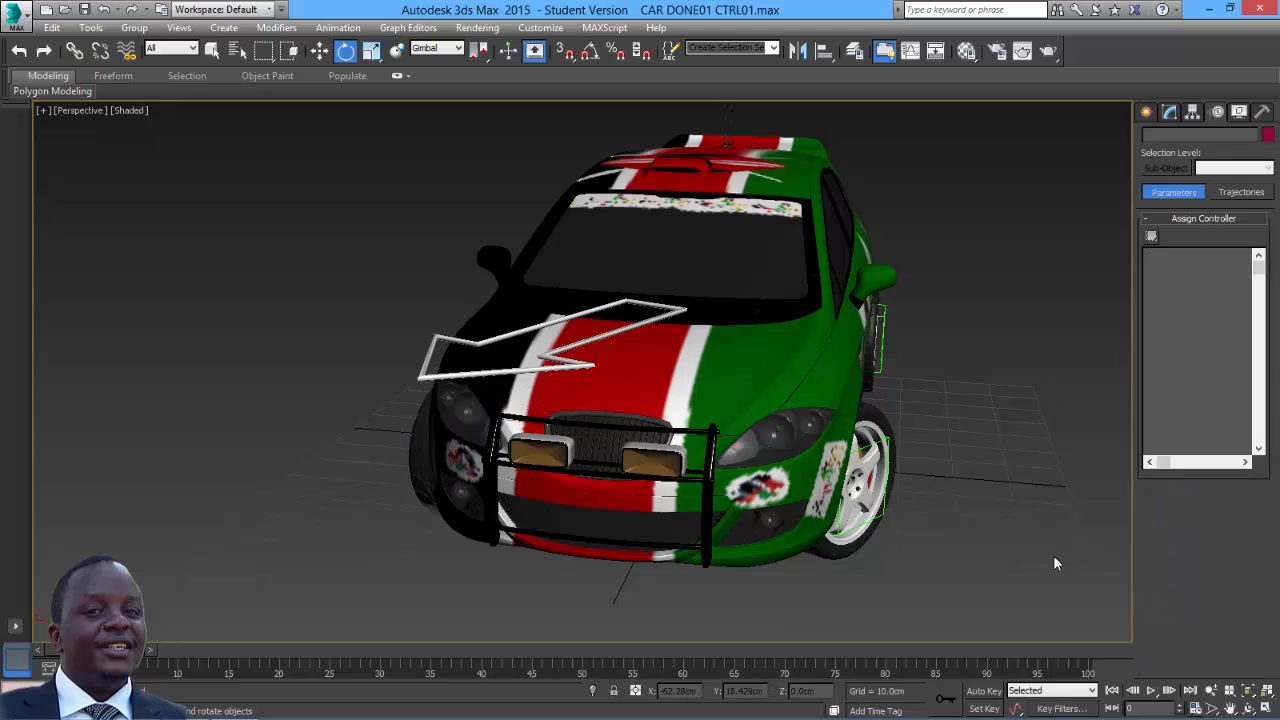
- Test the front wheels' steering by rotating the STEERING arrow back and forth around Z, ending at -2.985
click(1248, 708)
drag(528, 376, 446, 314)
click(345, 50)
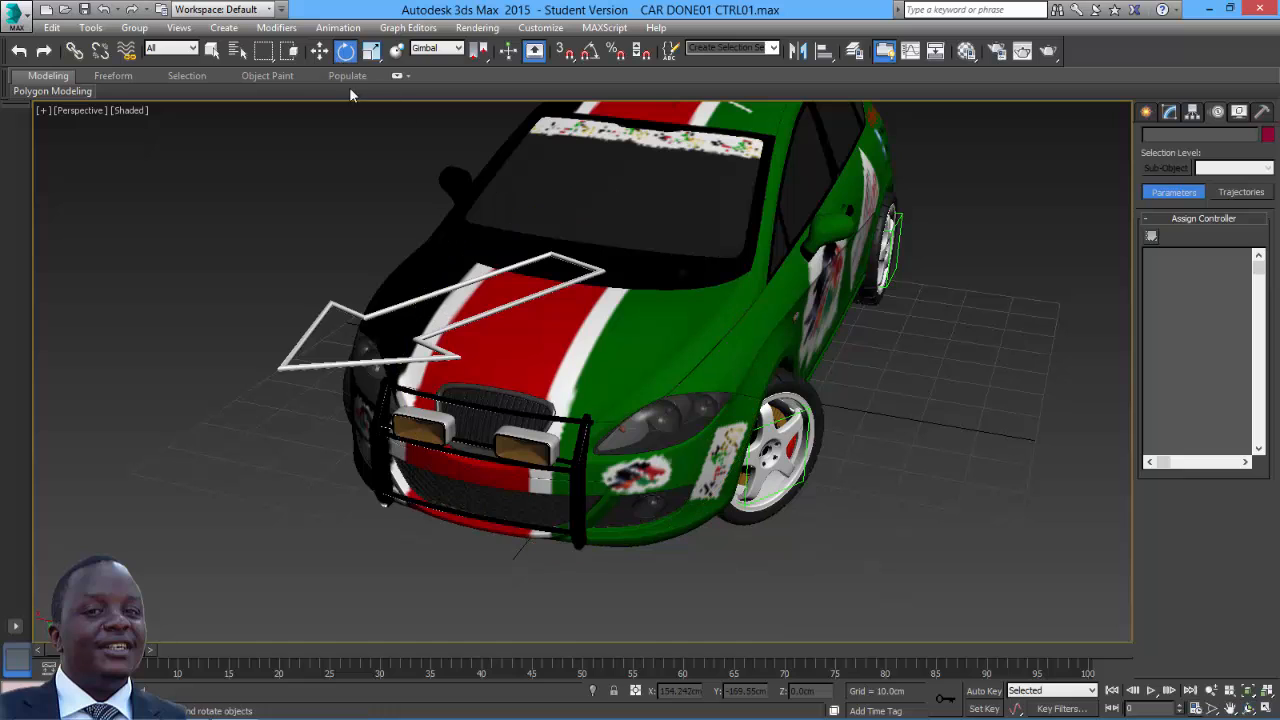
click(360, 317)
drag(557, 289, 600, 320)
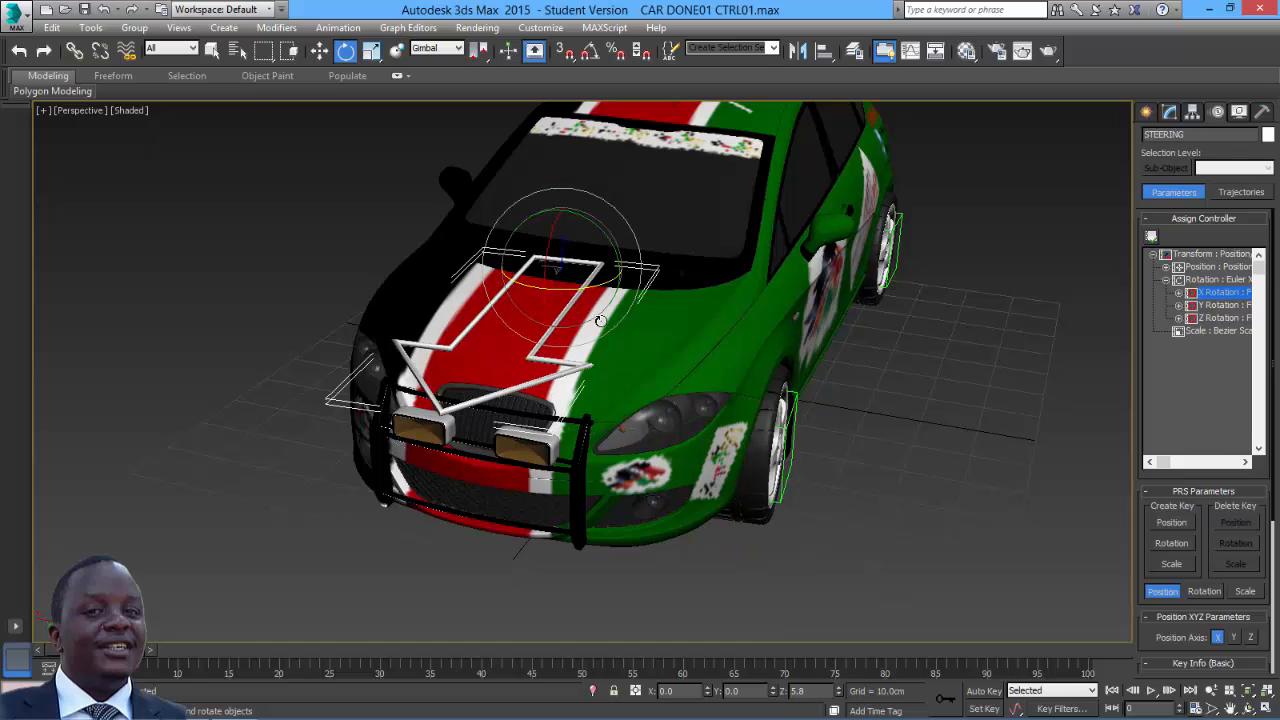
alt+middle_drag(600, 320, 648, 271)
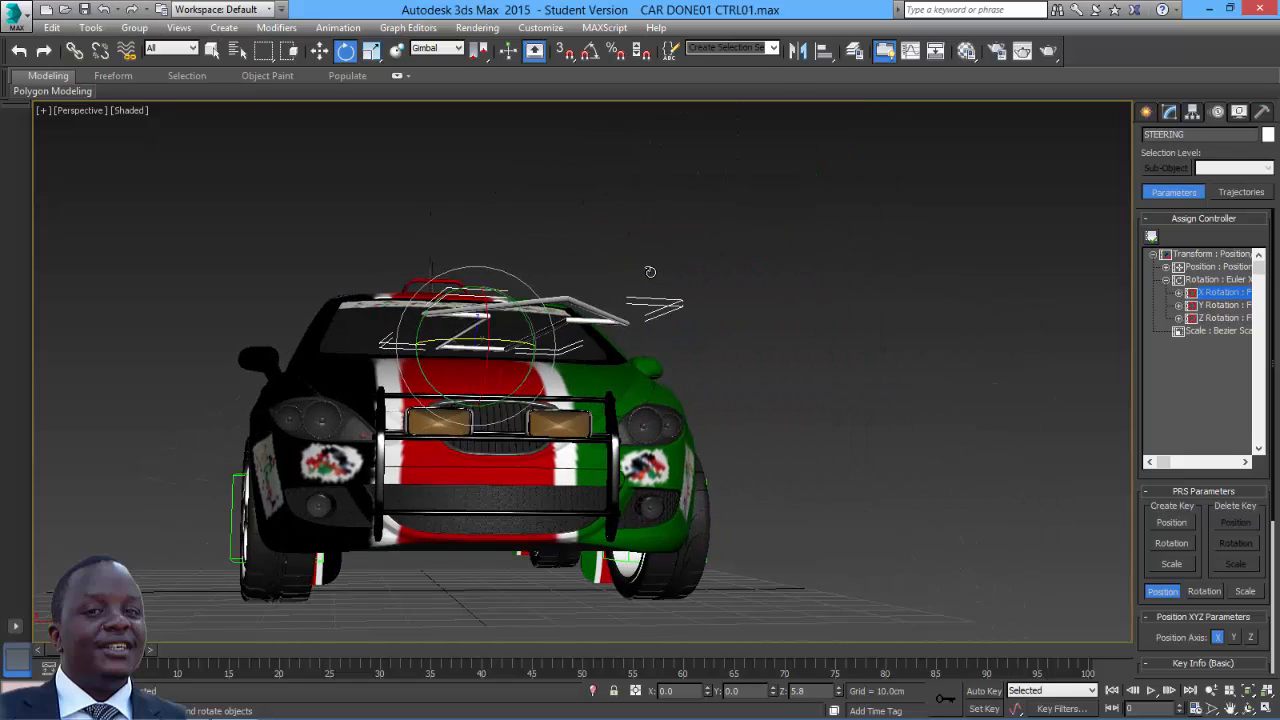
drag(480, 347, 487, 381)
alt+middle_drag(613, 417, 657, 440)
middle_drag(740, 456, 729, 463)
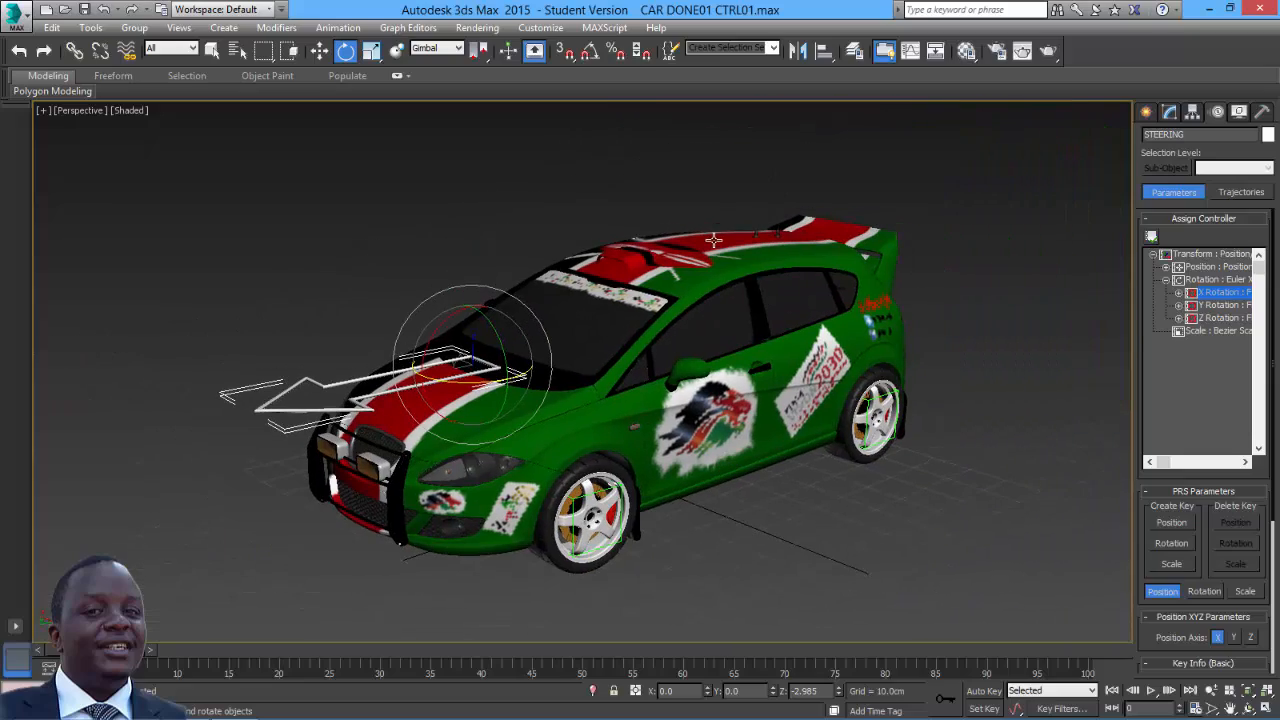
- Unhide the BODY ROLL CTRL and WHEEL CTRL layers and close the Layer Explorer
click(853, 52)
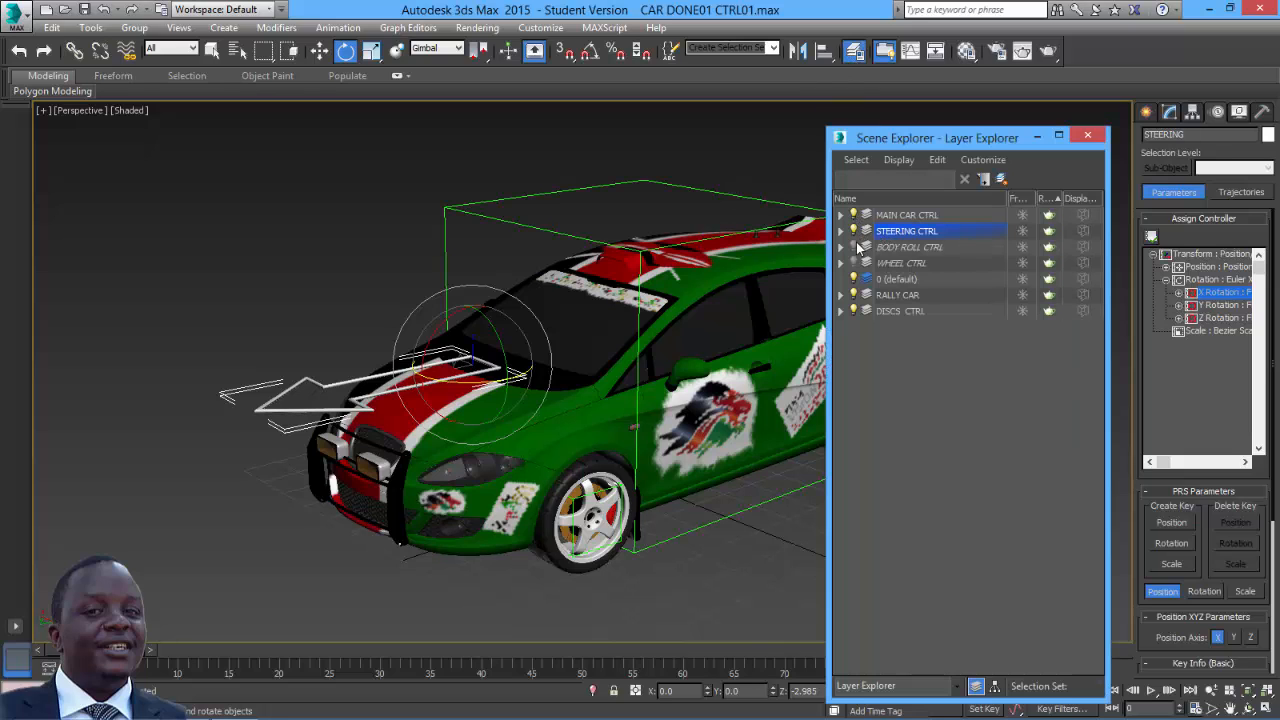
click(853, 247)
click(853, 263)
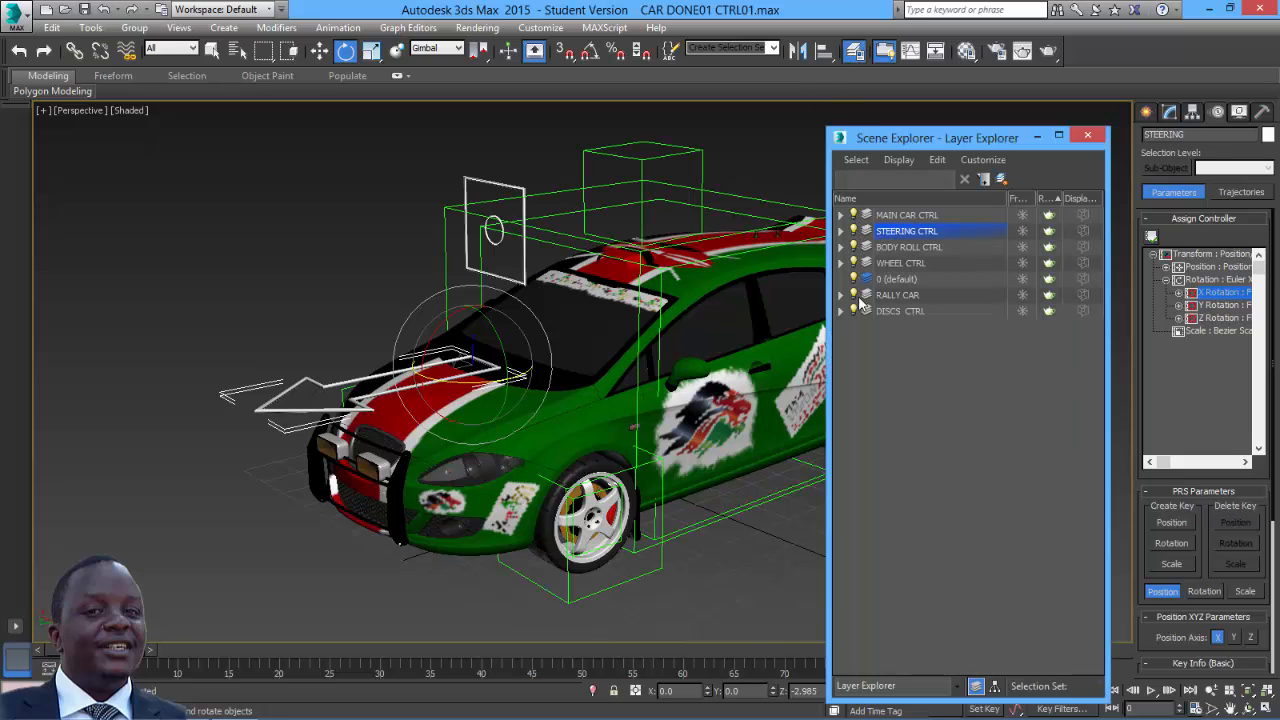
click(1088, 135)
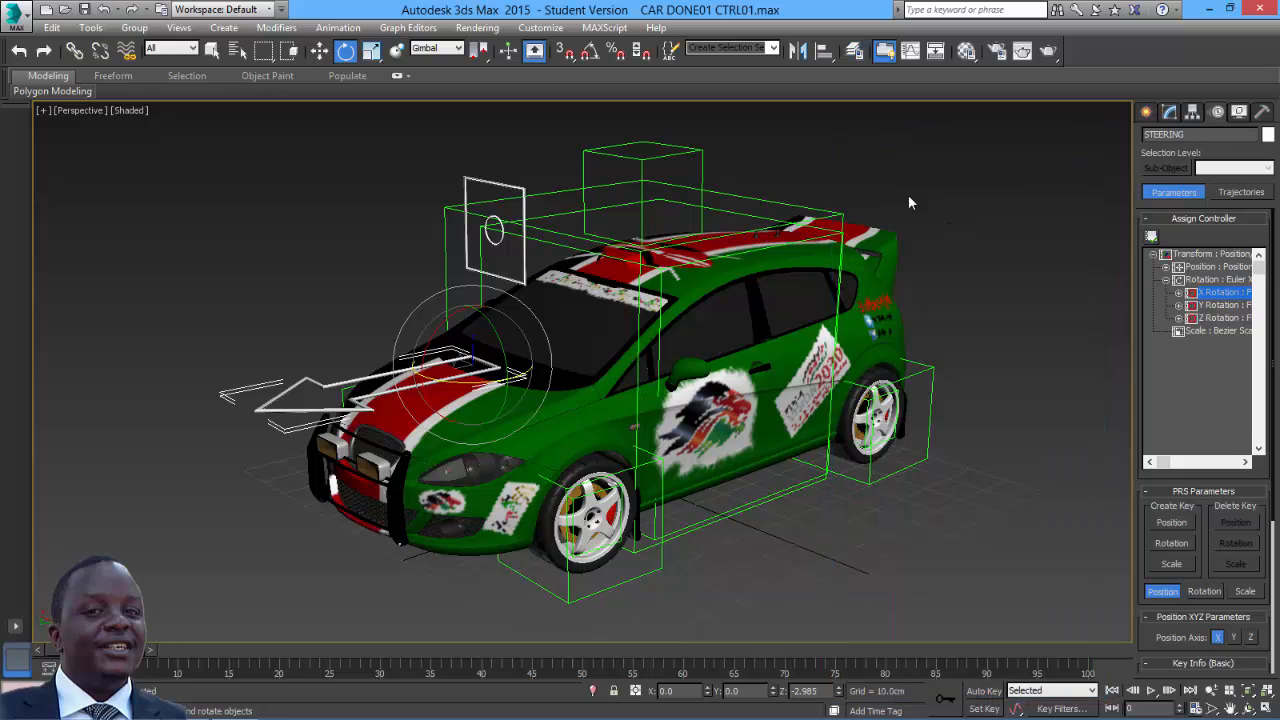
- Test the MAIN CAR control by moving it along Z, and undo the move
click(841, 217)
click(320, 51)
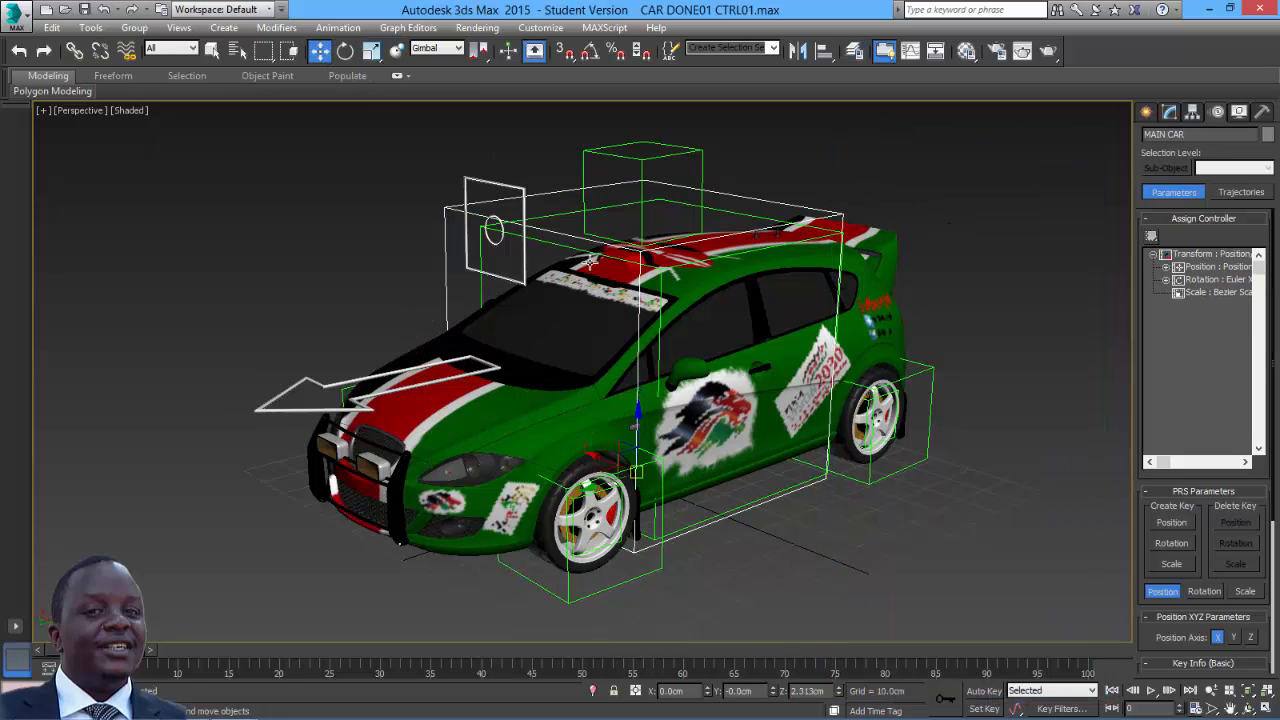
drag(638, 414, 628, 368)
key(ctrl+z)
- Test the body roll by moving the ROLL control to about X 0.494 cm, Y 0.649 cm, and rotate the STEERING arrow around Z to -3.245
click(497, 218)
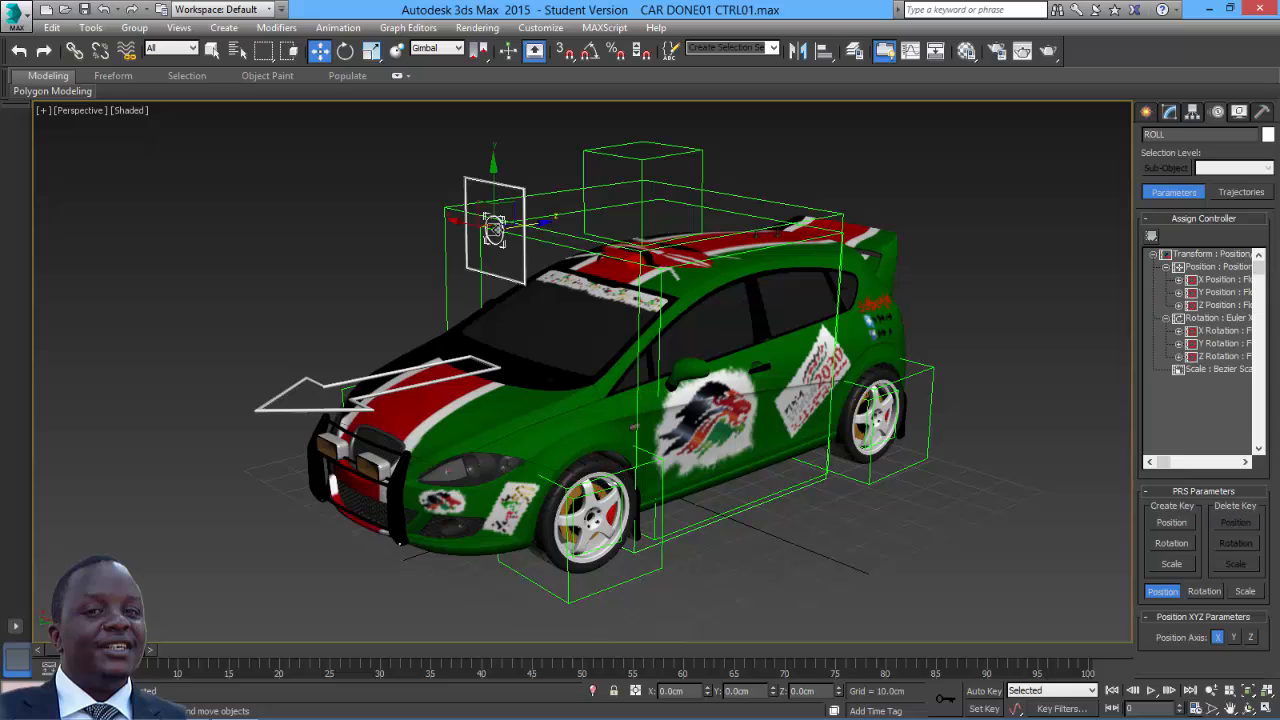
drag(485, 216, 490, 227)
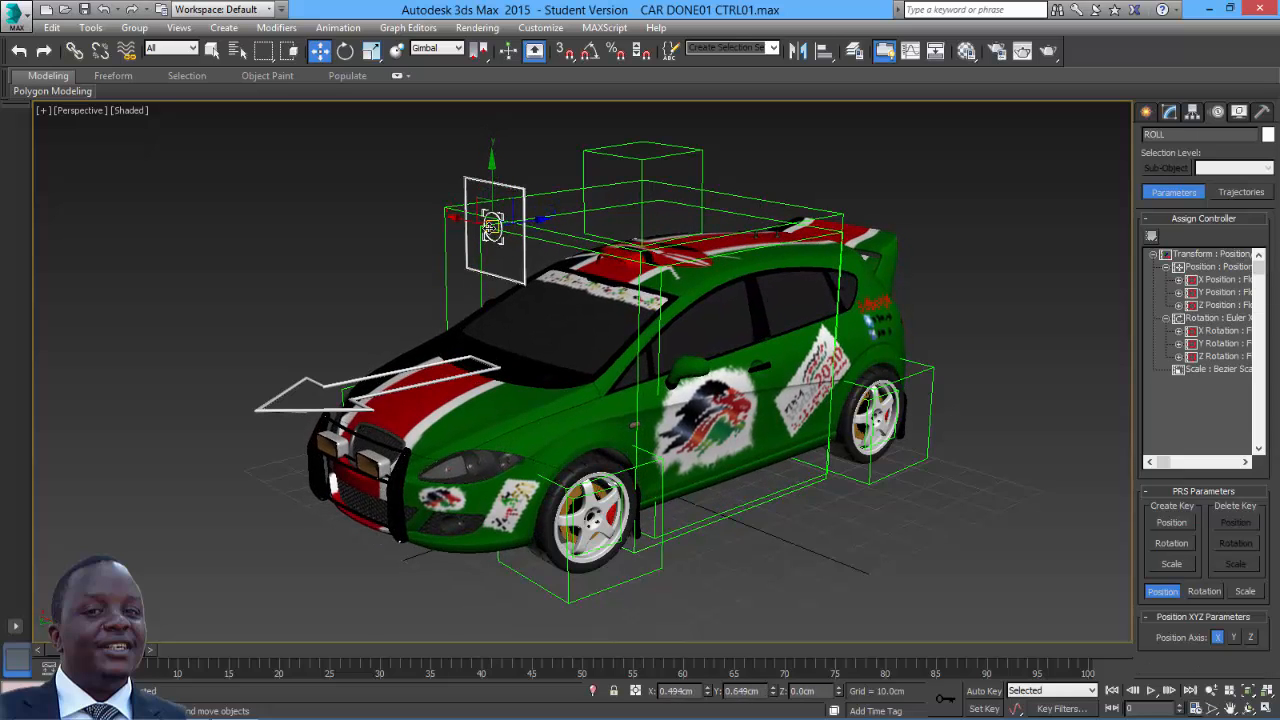
click(383, 393)
click(346, 51)
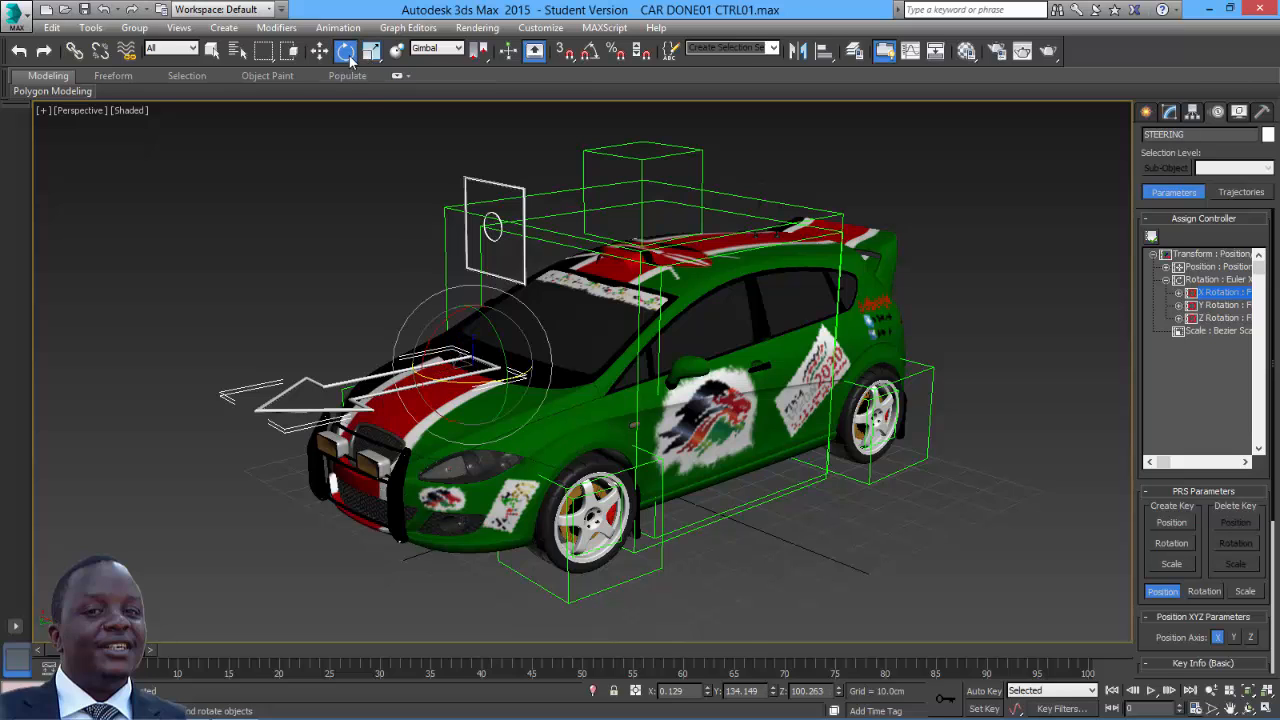
drag(453, 377, 457, 385)
- Test the wheel spin by rotating the MASTER WHEEL control around Y to -7.97, and undo the rotation
click(641, 159)
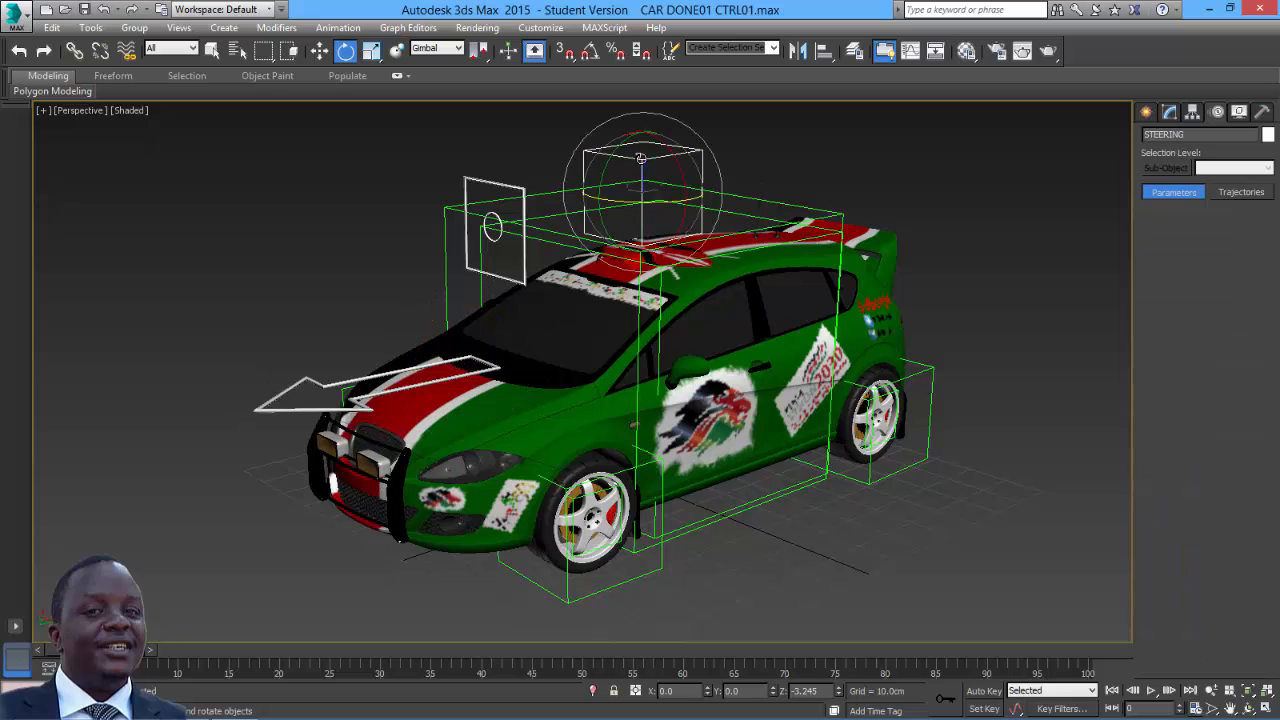
drag(605, 188, 652, 188)
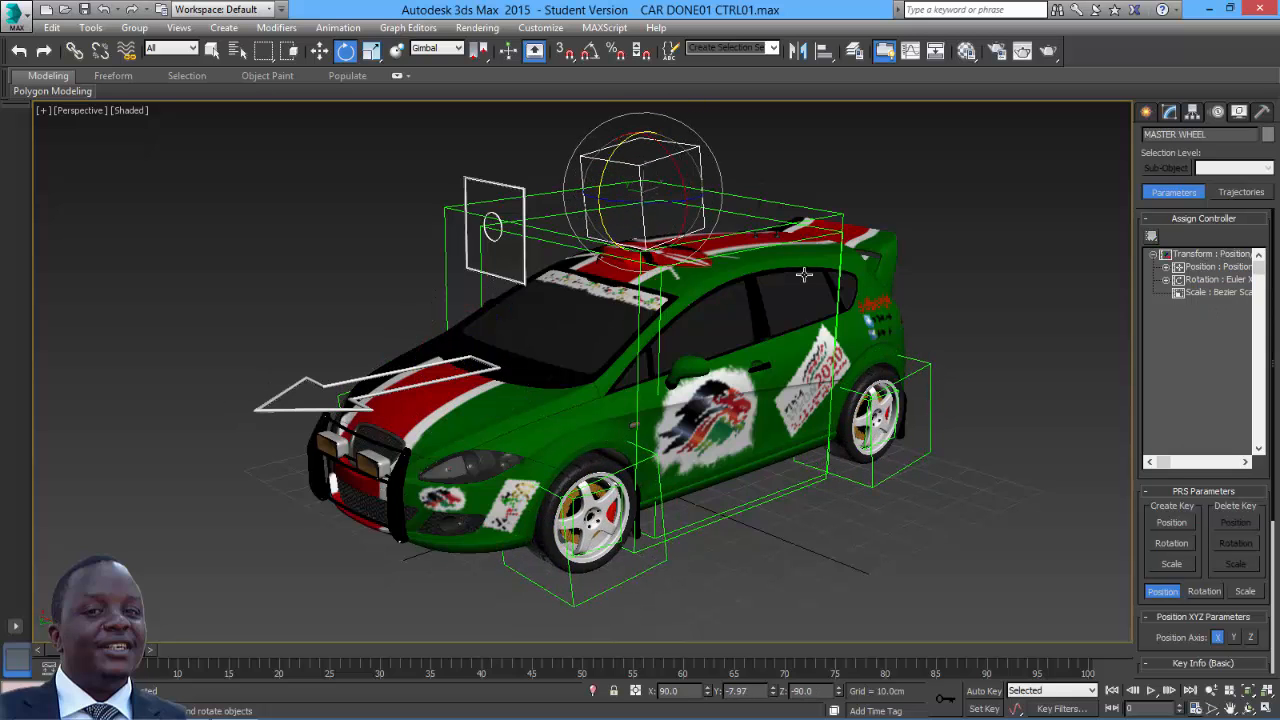
key(ctrl+z)
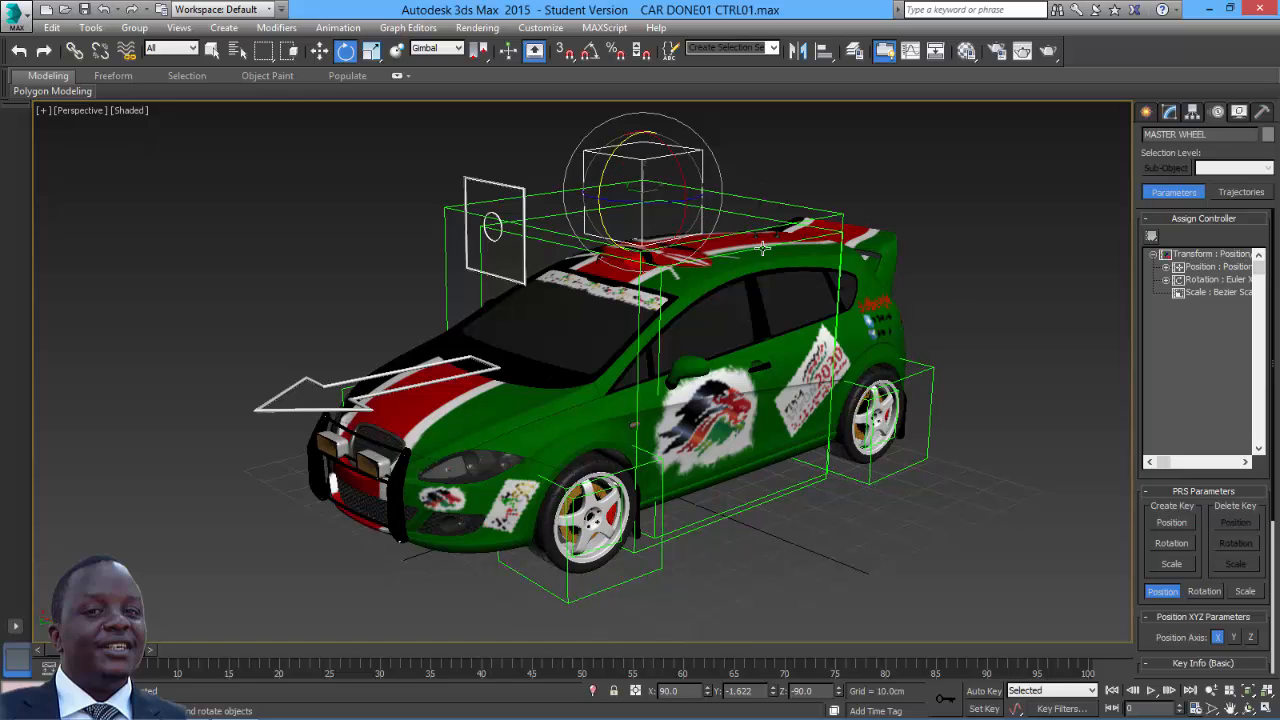